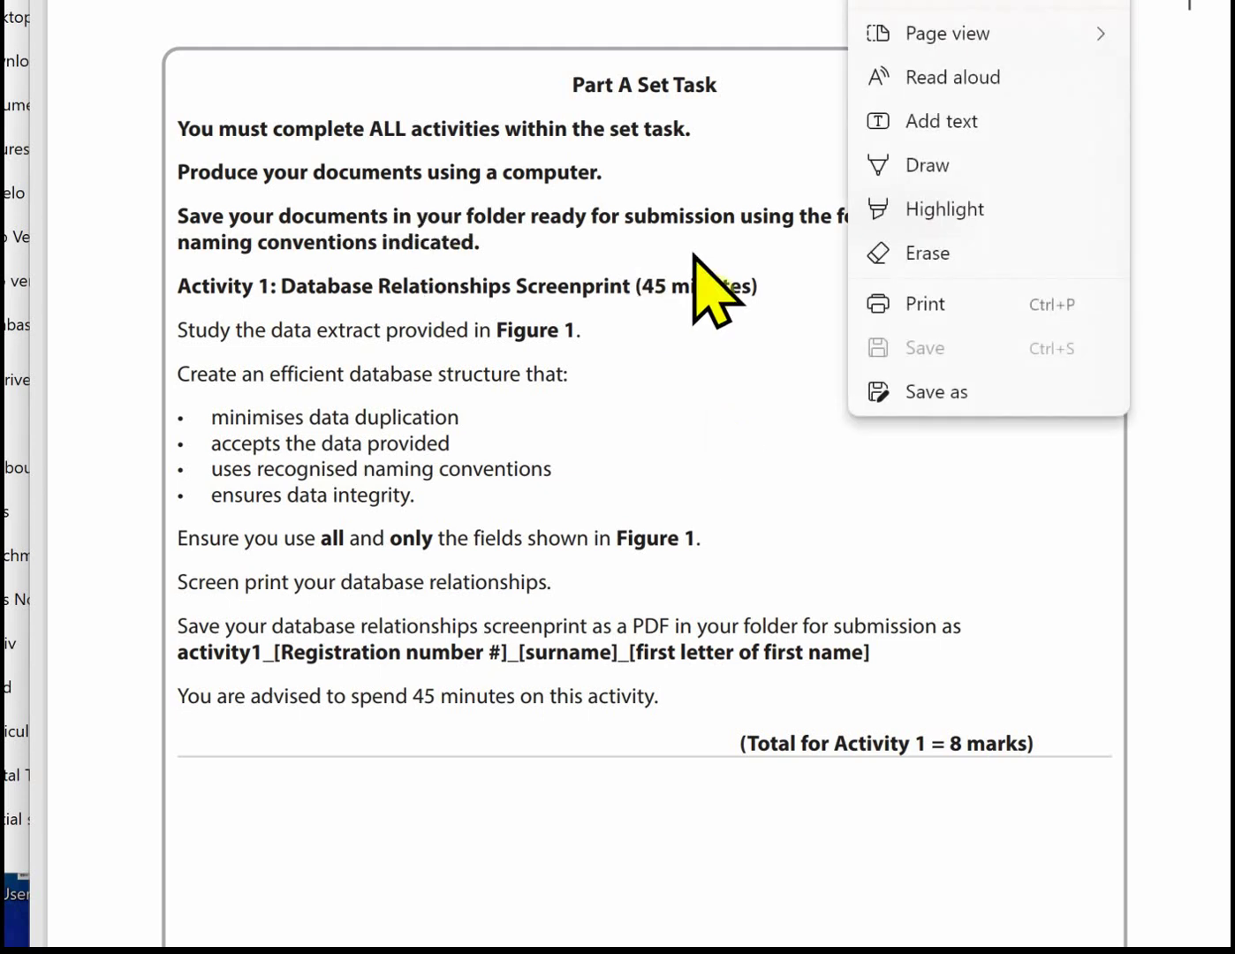
Switch to the OneNote notebook and review the handwritten entity relationship diagram for Staff, Grade, Staff Position and Position, then return to the task PDF
key("alt+Tab")
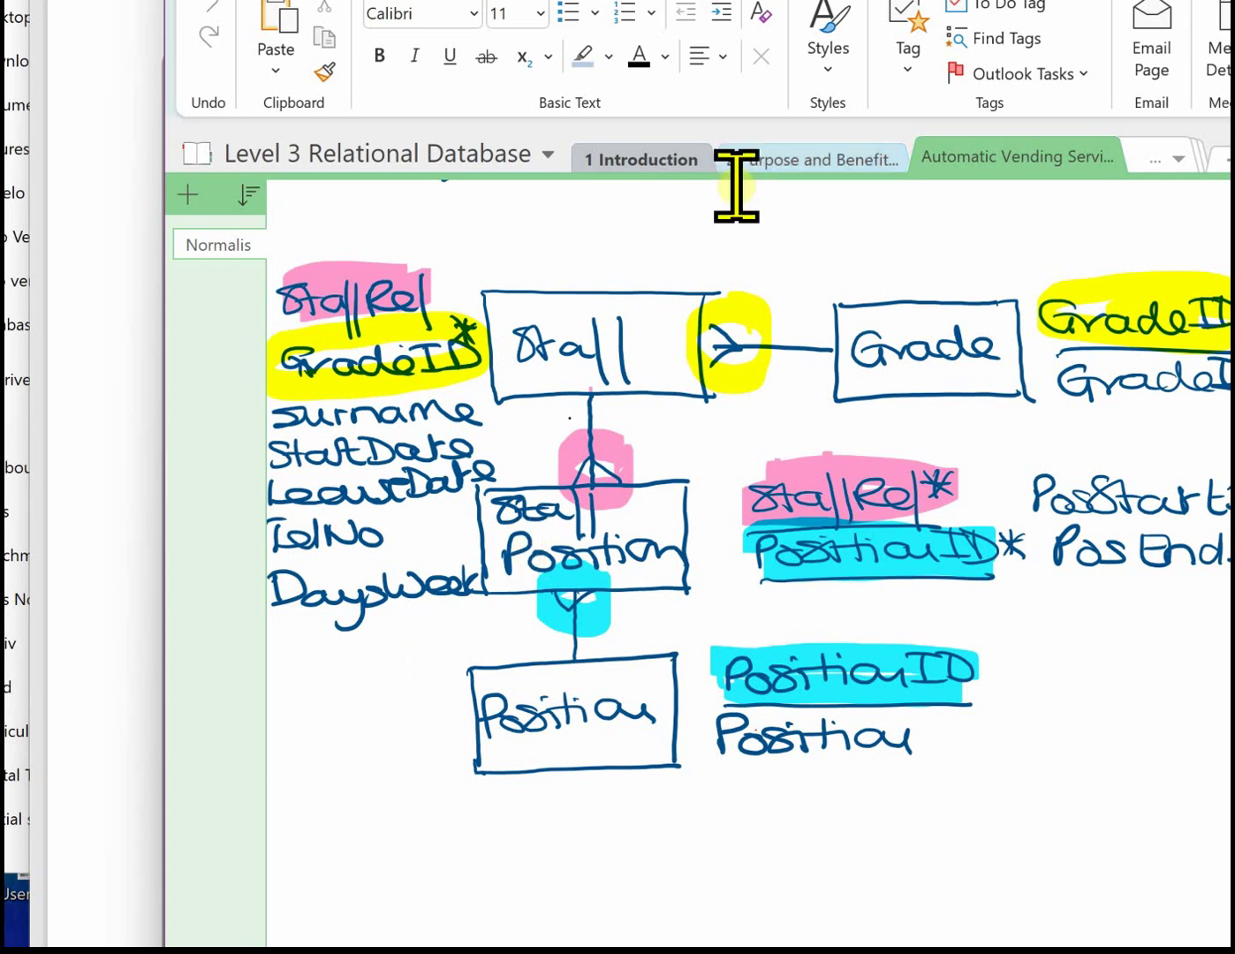
left_click_drag(864, 6, 728, 6)
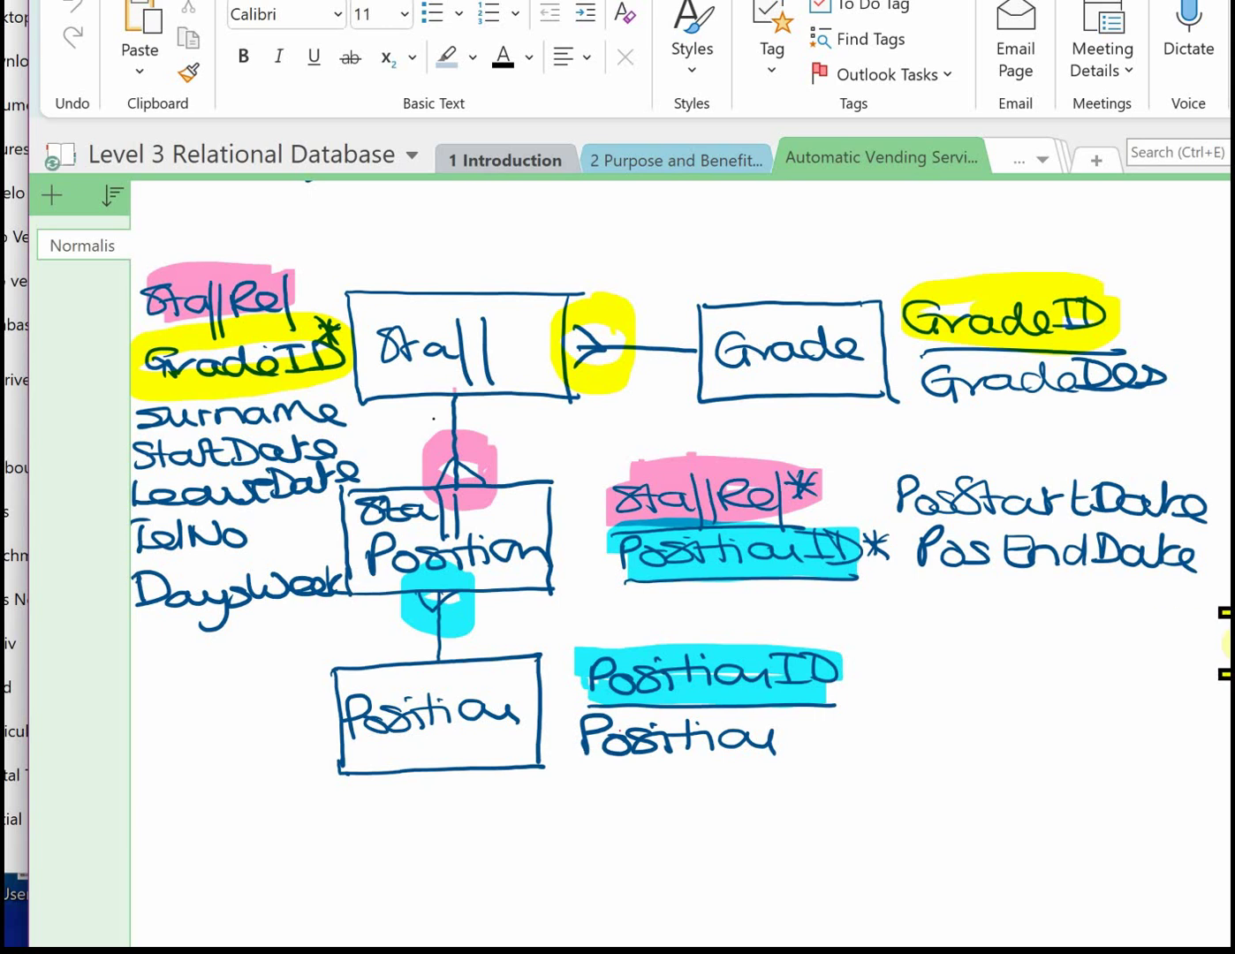
key("alt+Tab")
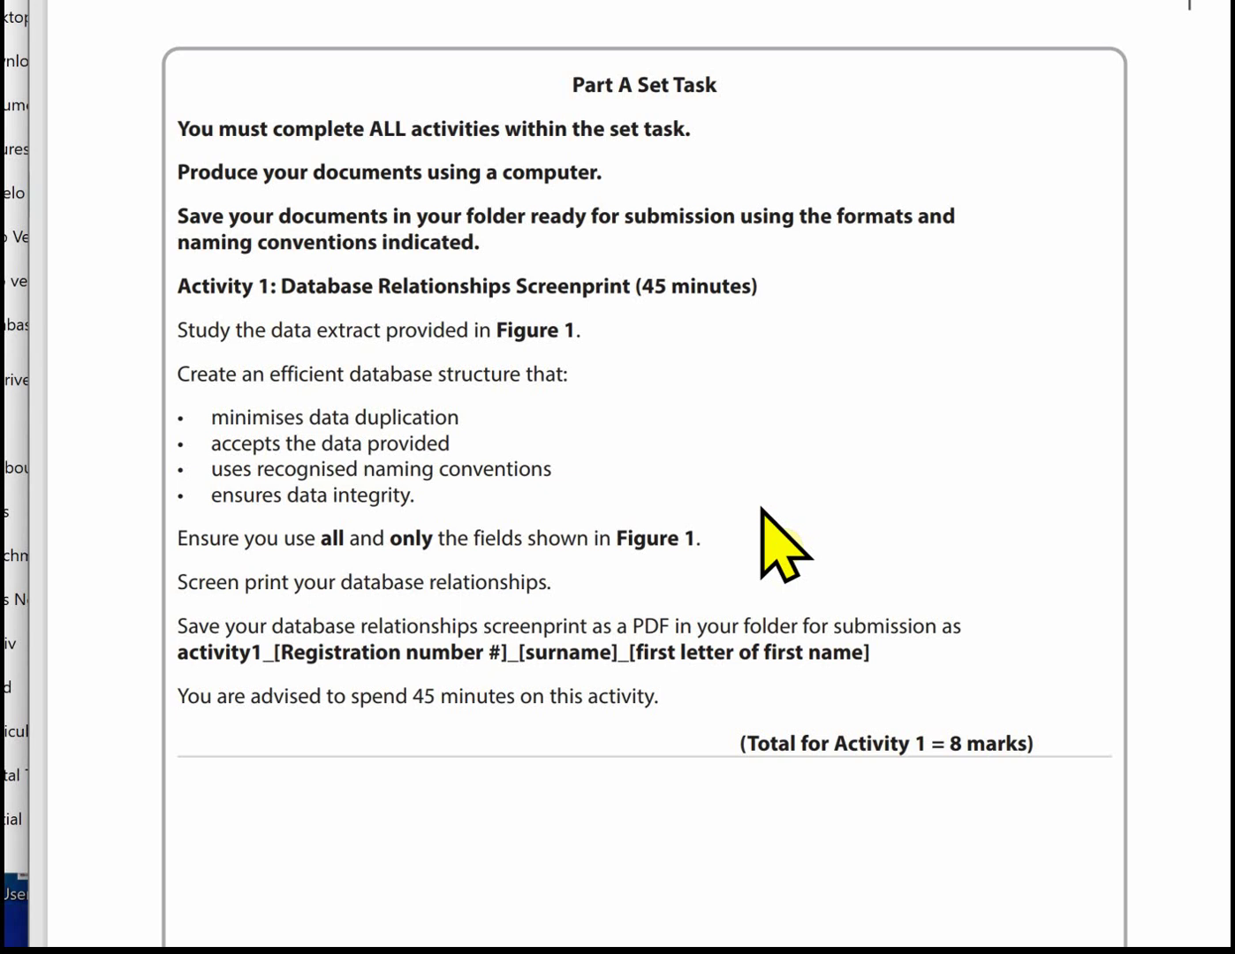
Add the text annotation AN above the Staff Ref column heading of the Figure 1 data extract
key("Page_Down")
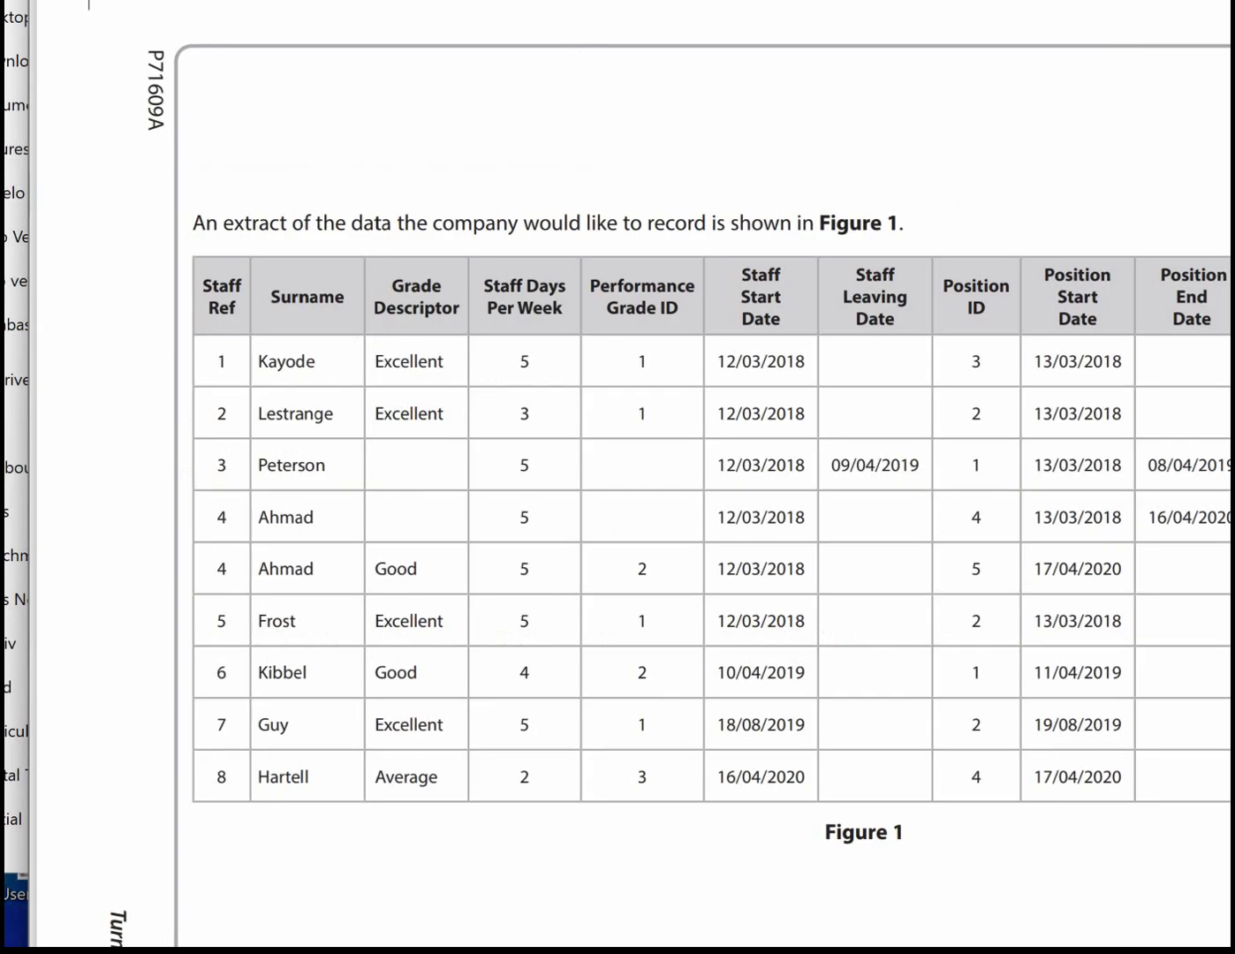
scroll(630, 473, "right", 3)
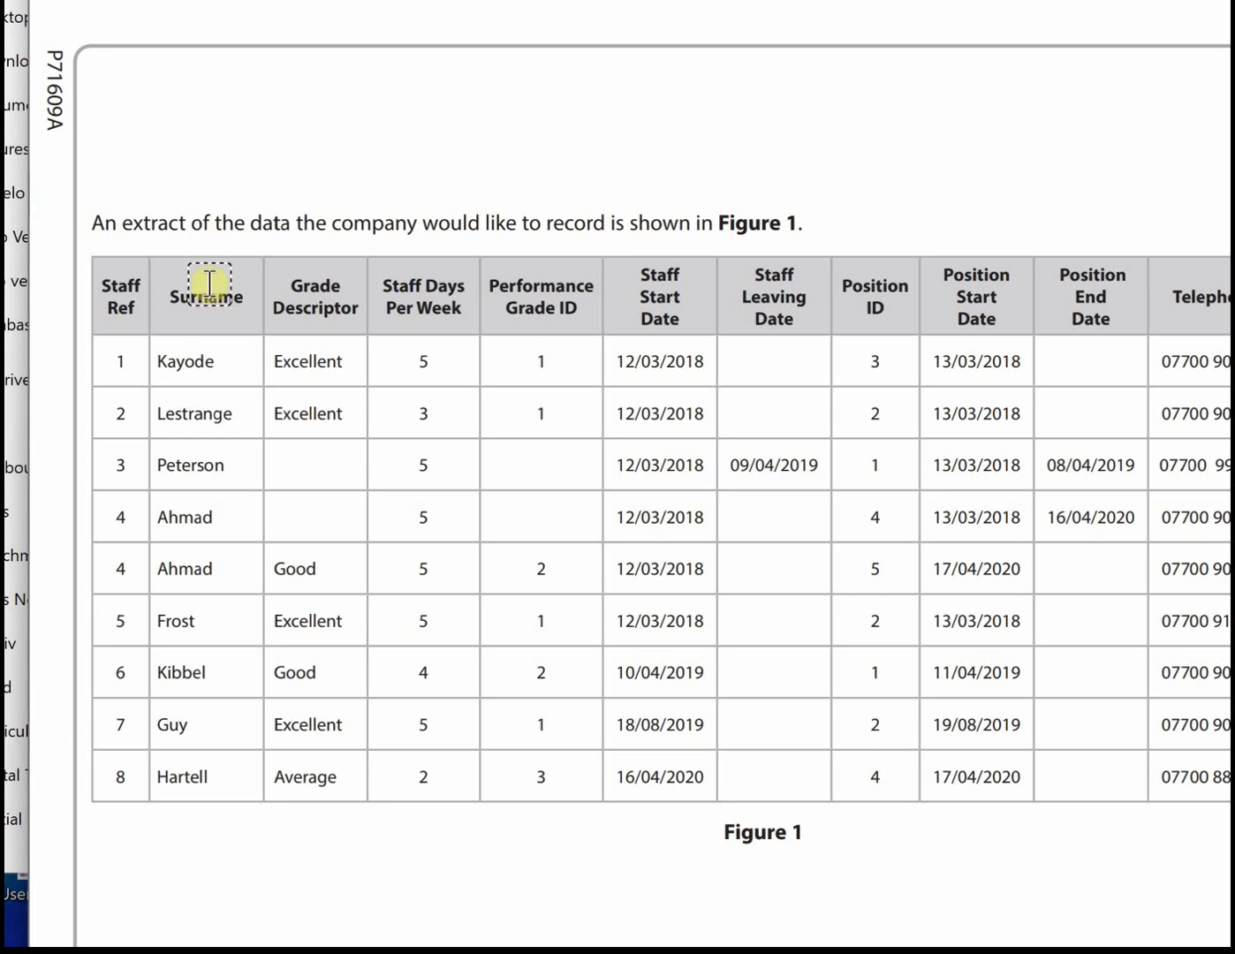
left_click(108, 256)
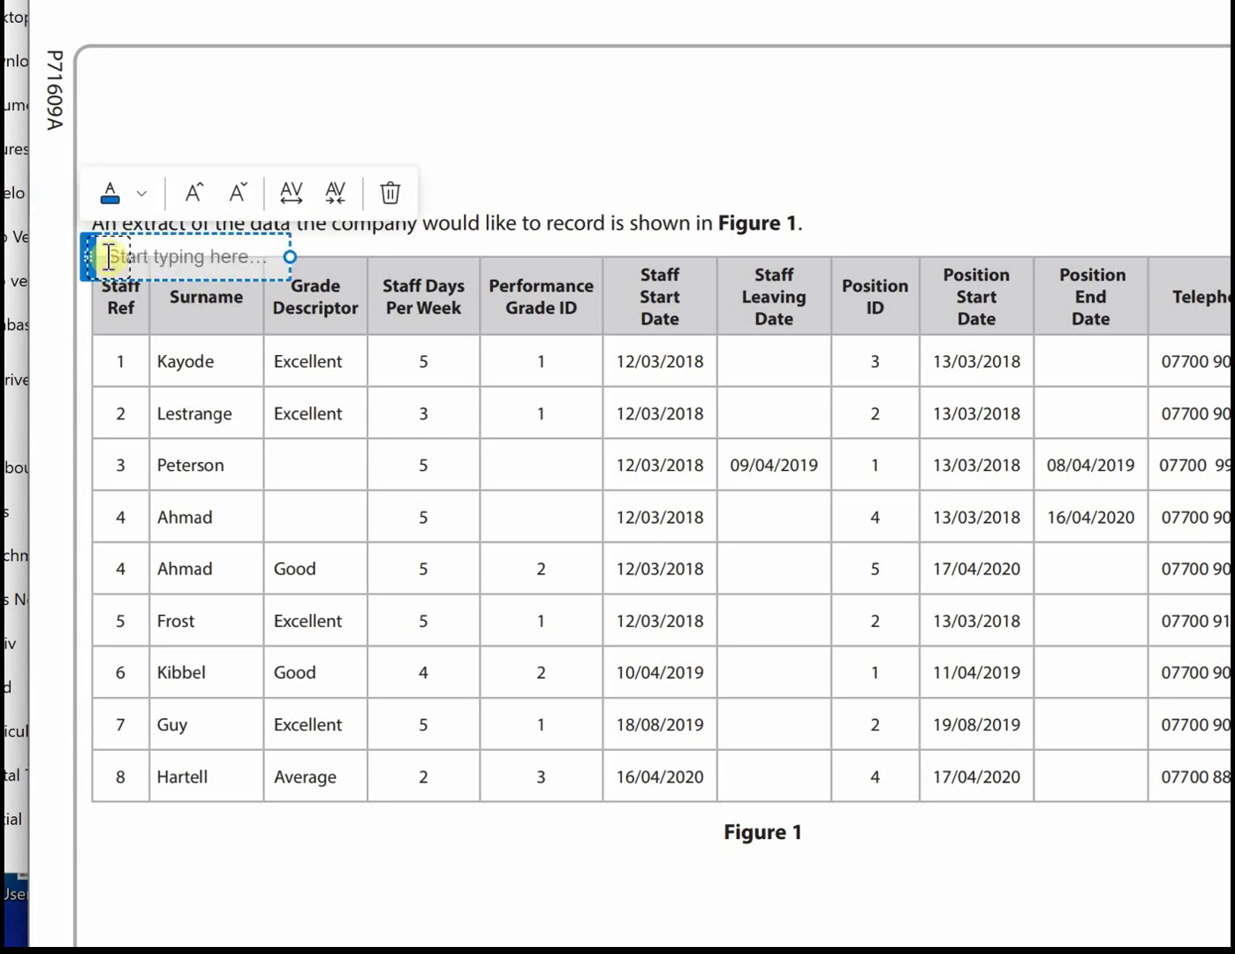
type("AN")
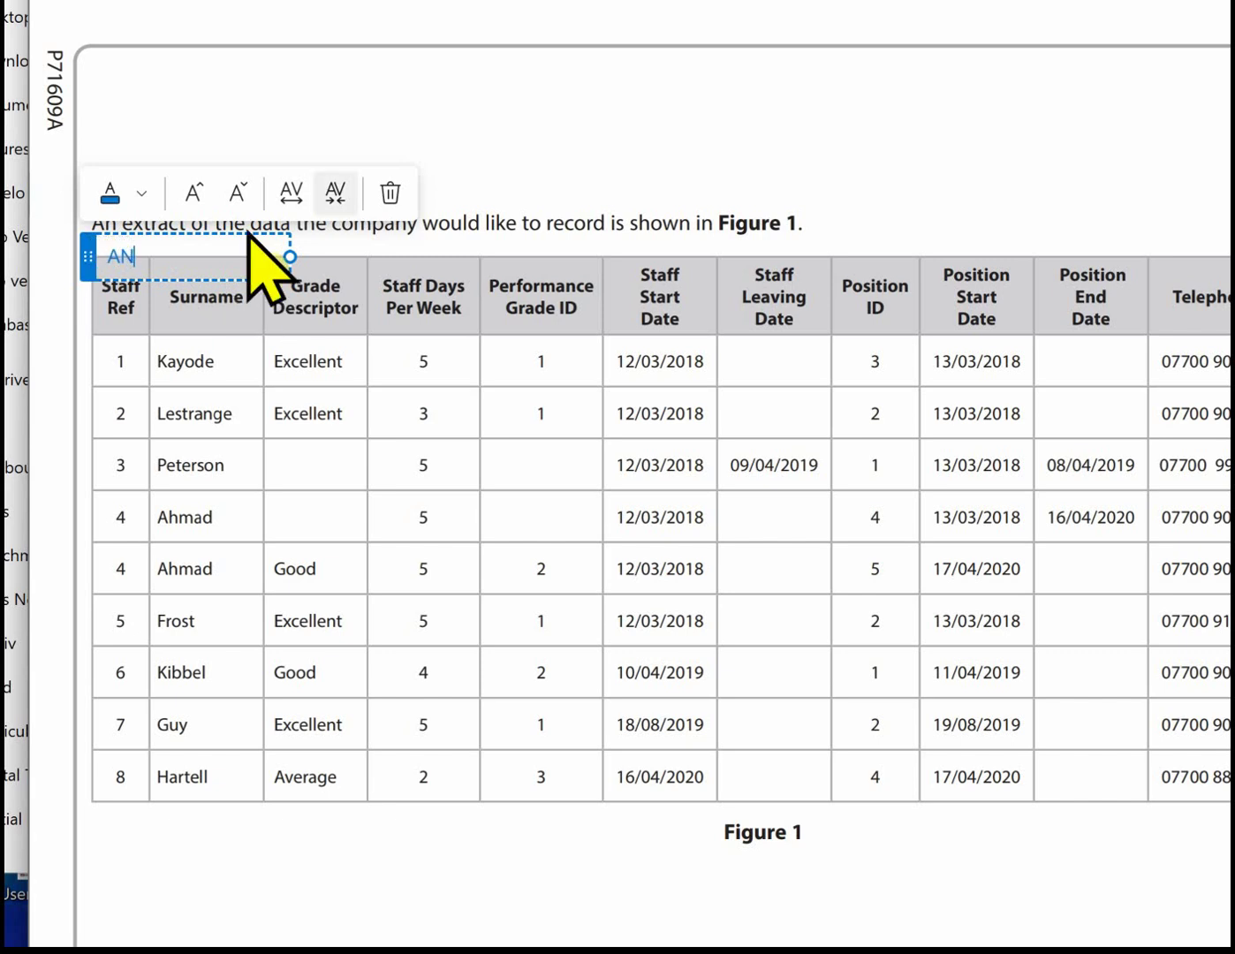
left_click(357, 122)
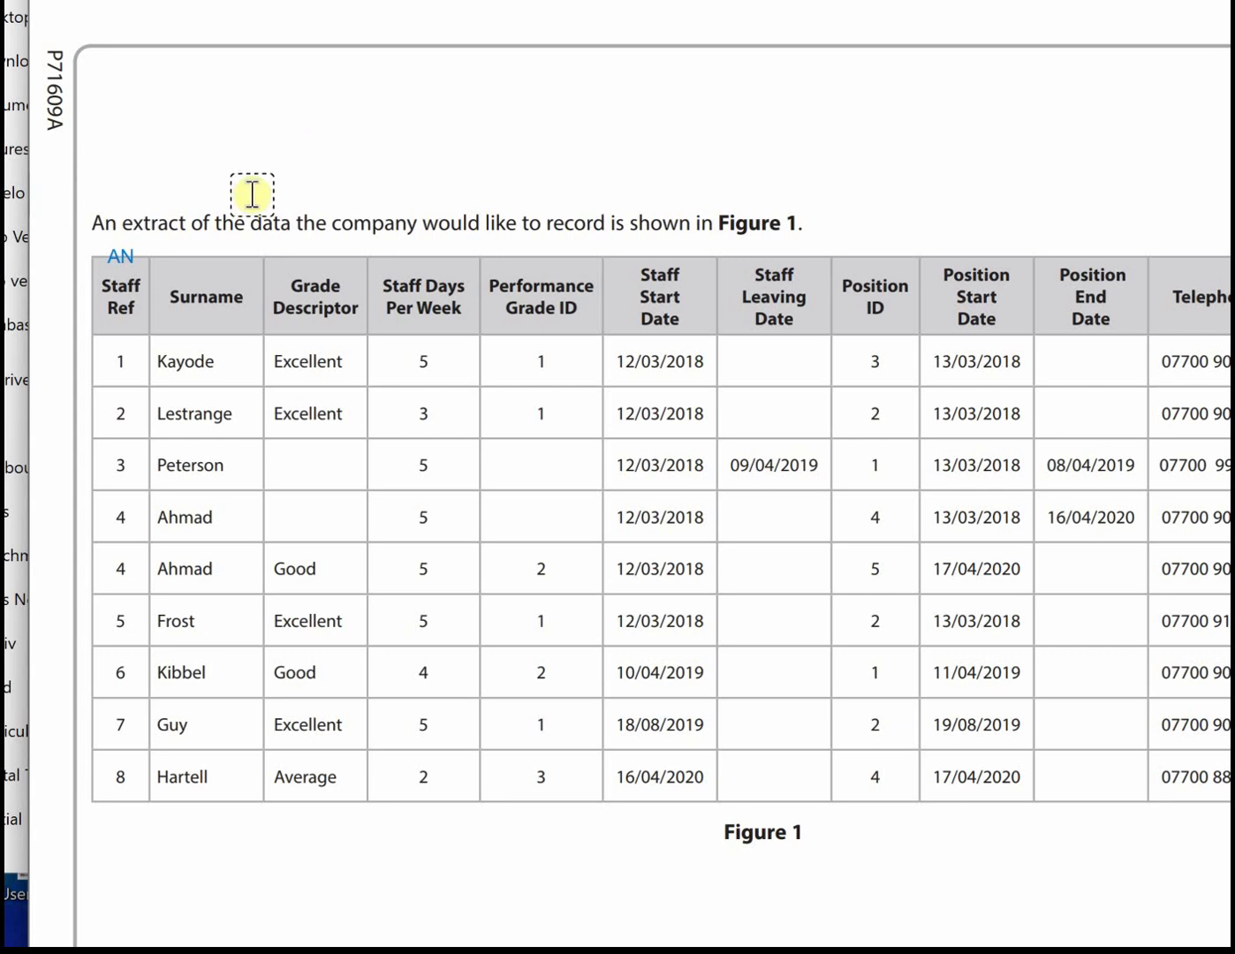
Add the text annotation ST 10 above the Surname column heading in Figure 1
left_click(173, 260)
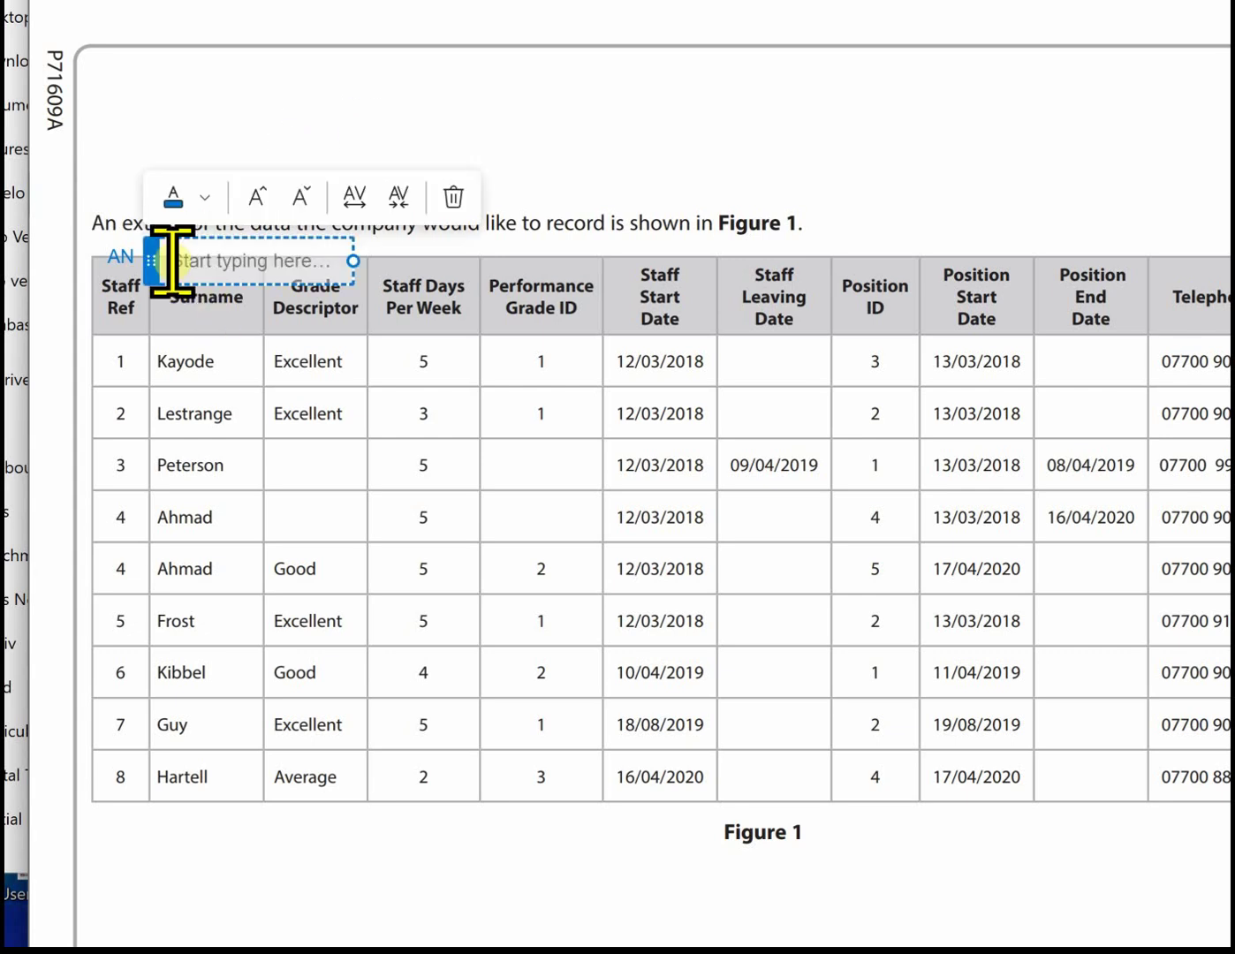
type("ST")
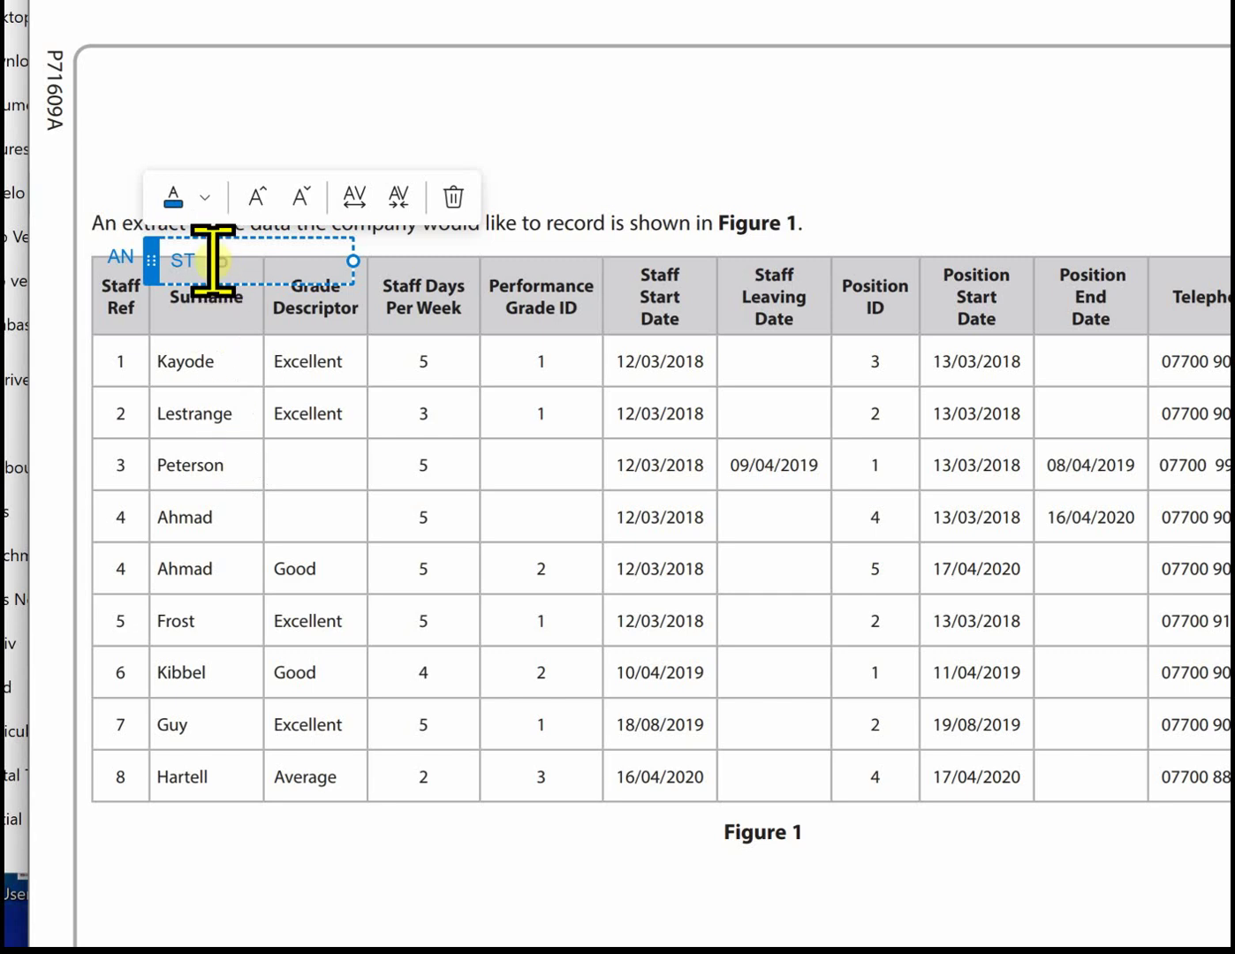
type("10")
left_click(284, 97)
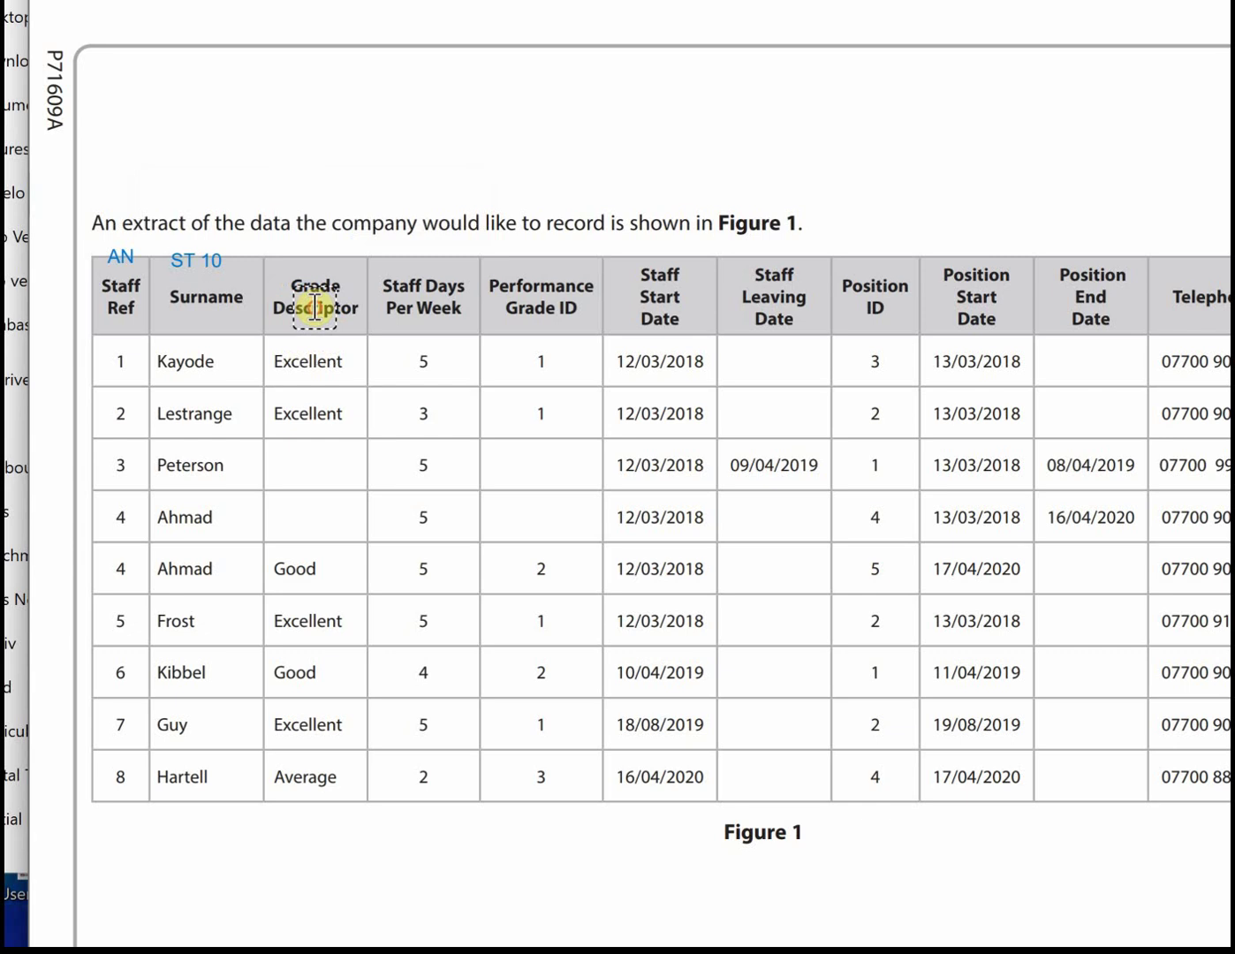
Add the text annotation ST 10 above the Grade Descriptor column heading in Figure 1
left_click(315, 307)
left_click_drag(316, 308, 286, 266)
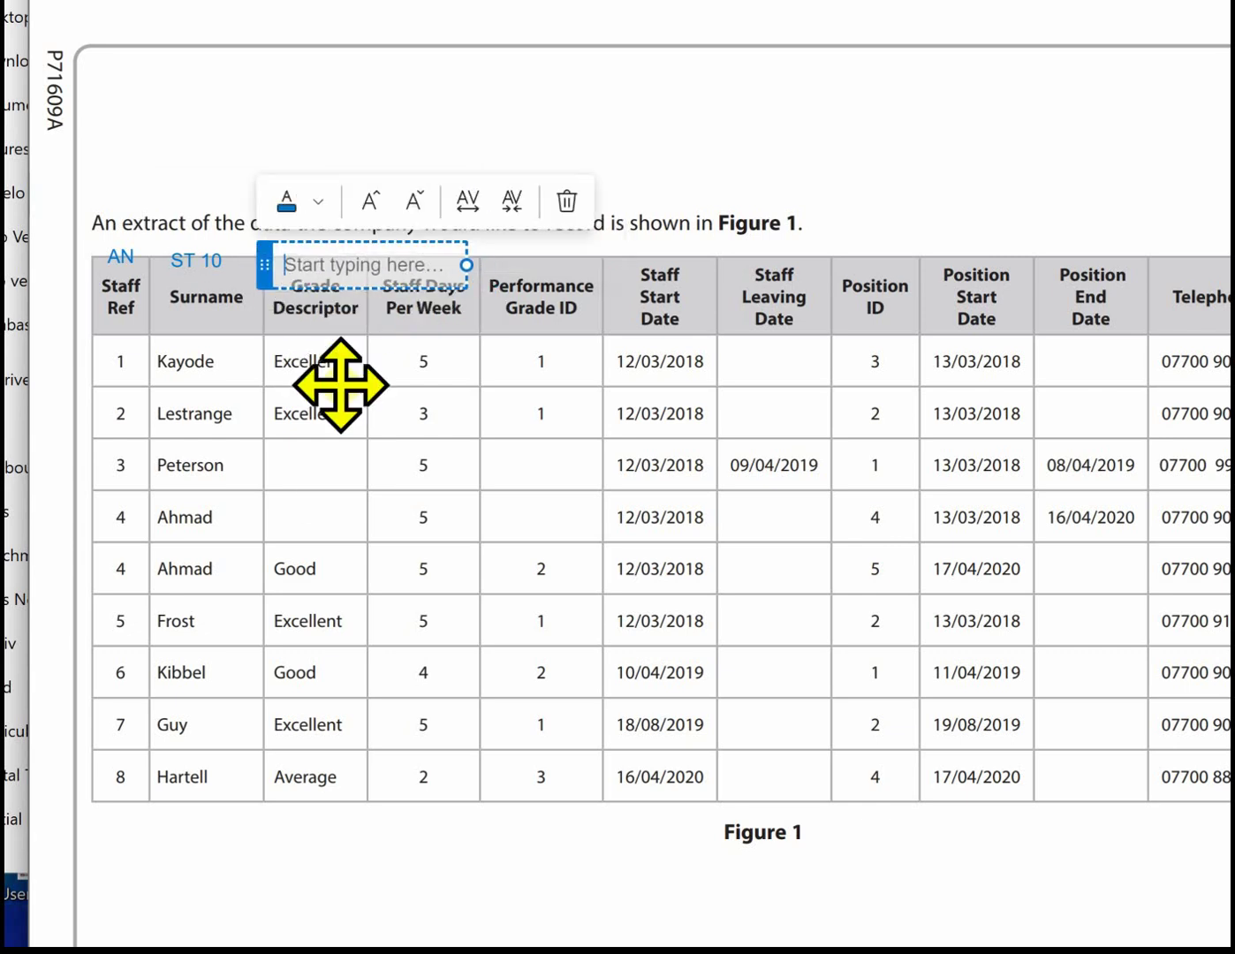
type("ST")
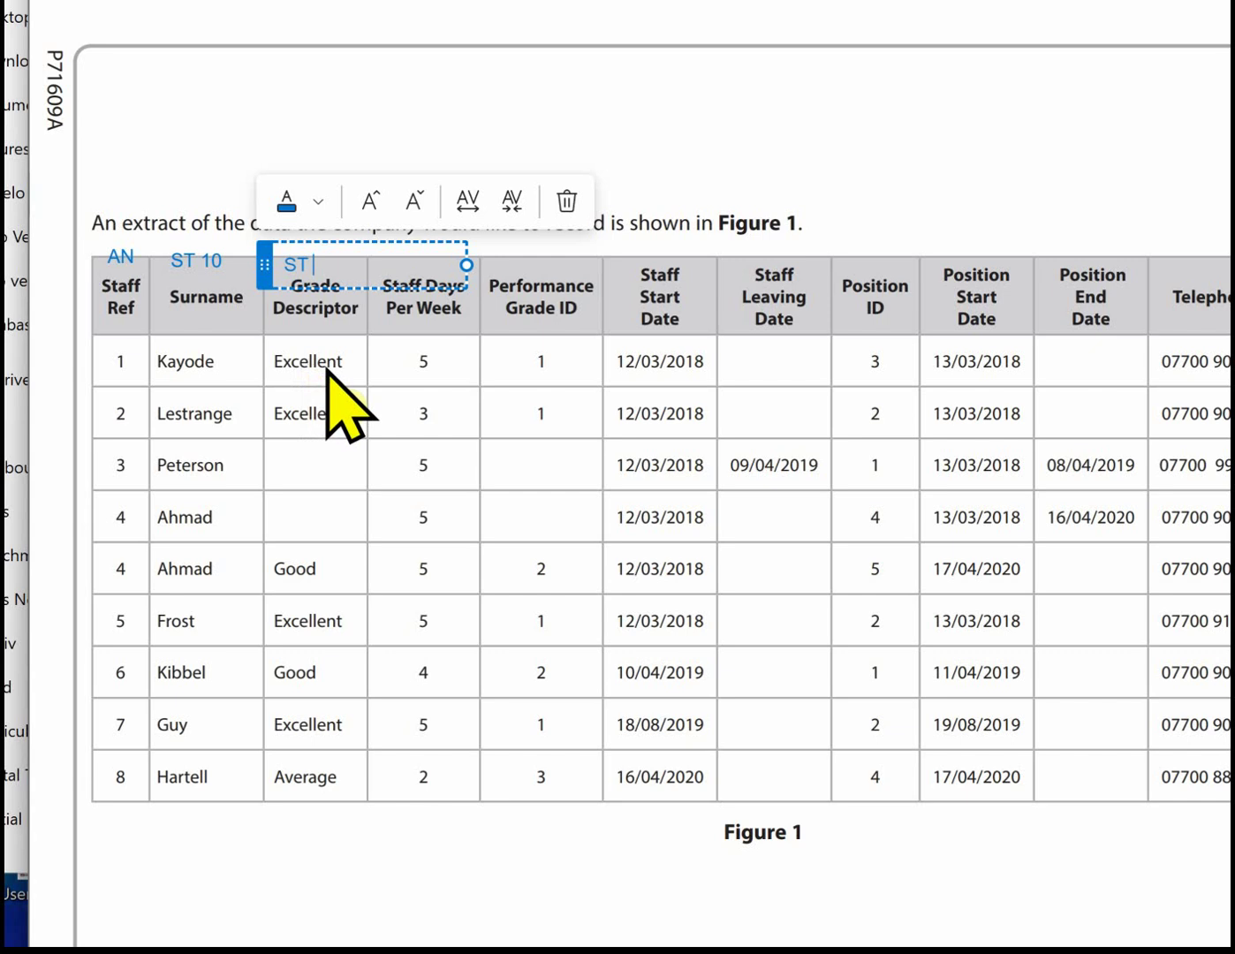
type("10")
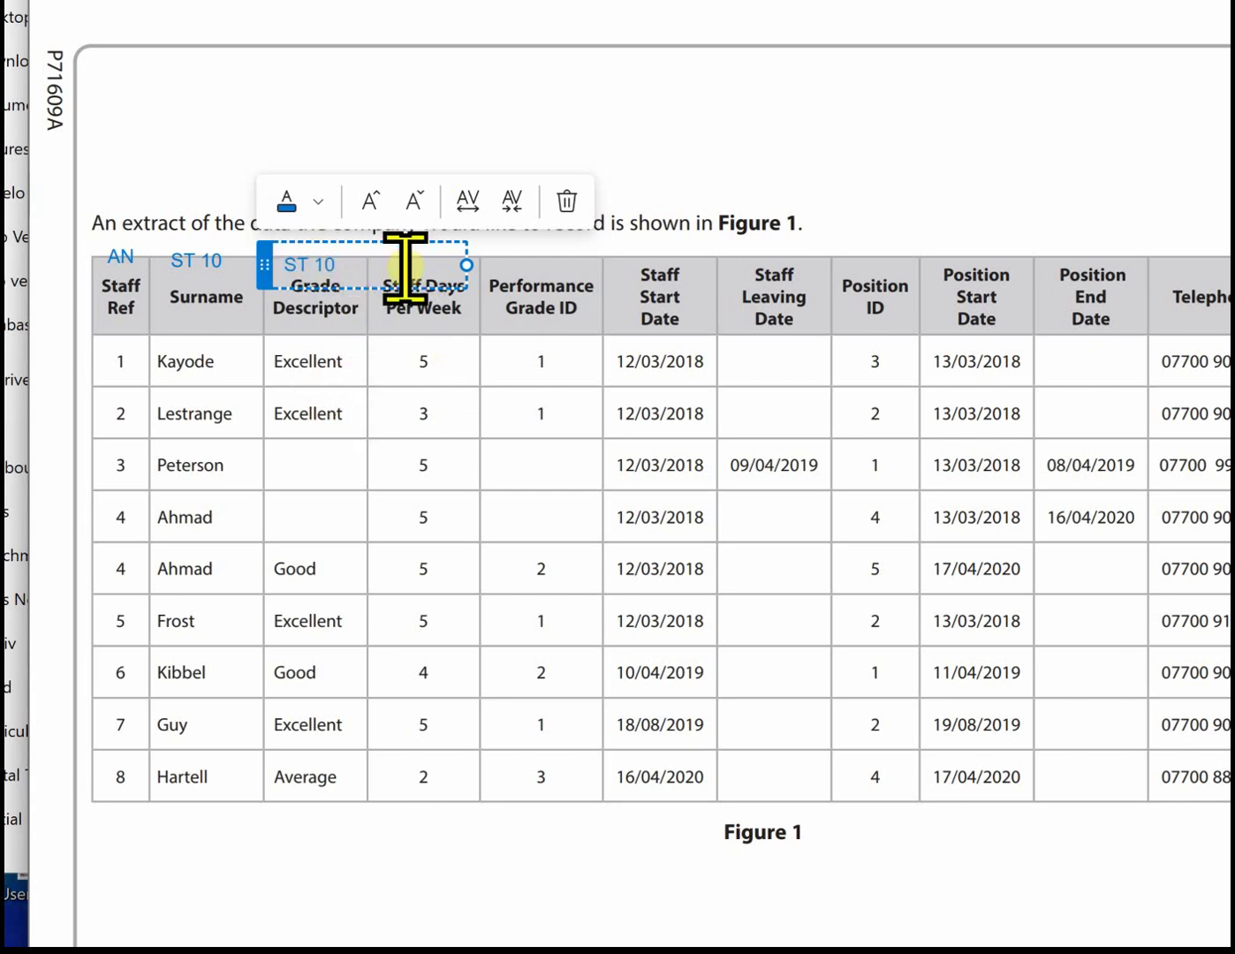
left_click(502, 96)
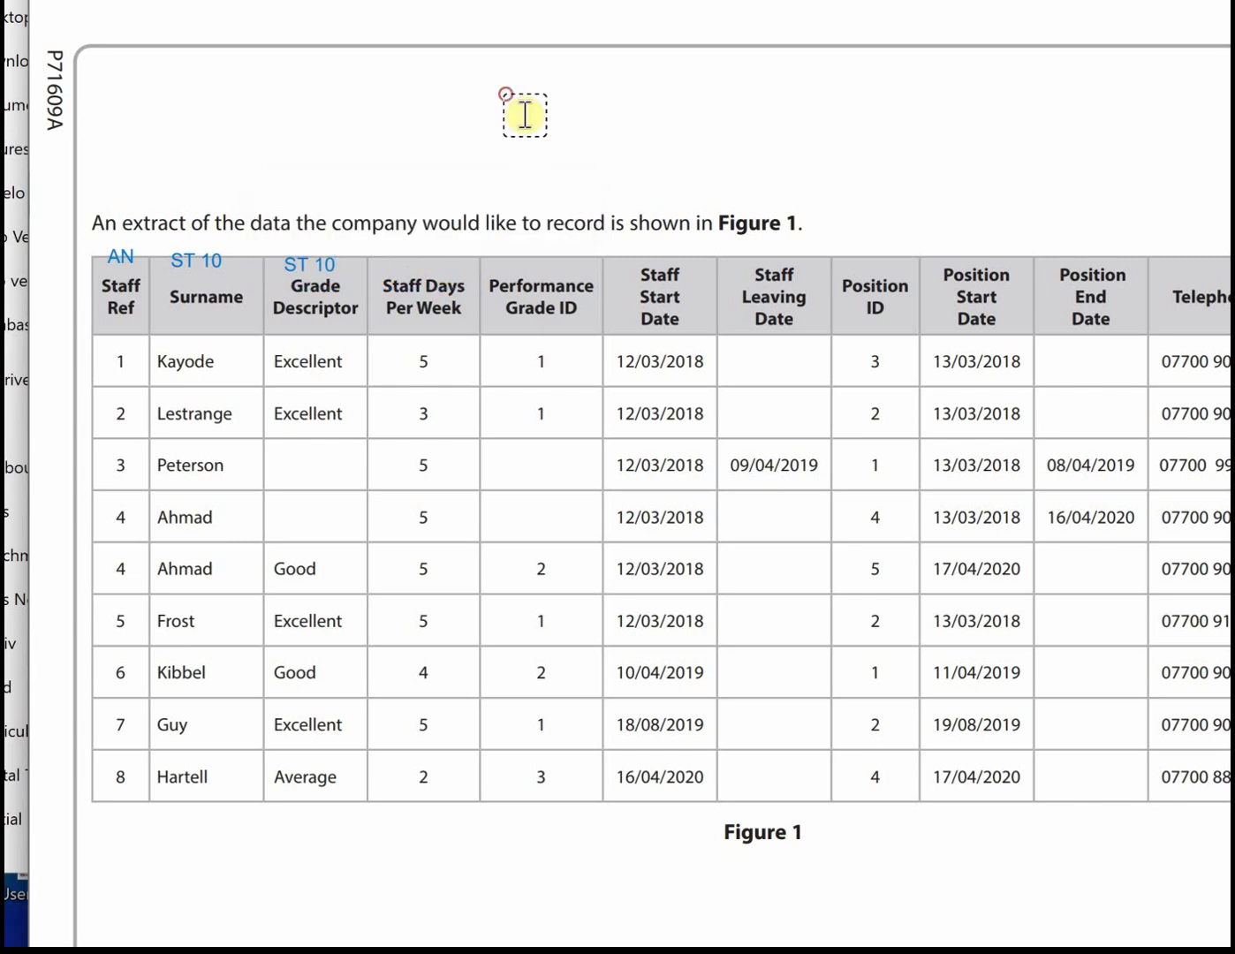
Annotate the Staff Days Per Week heading with N and the Performance Grade ID heading with AN
left_click(392, 267)
left_click(394, 267)
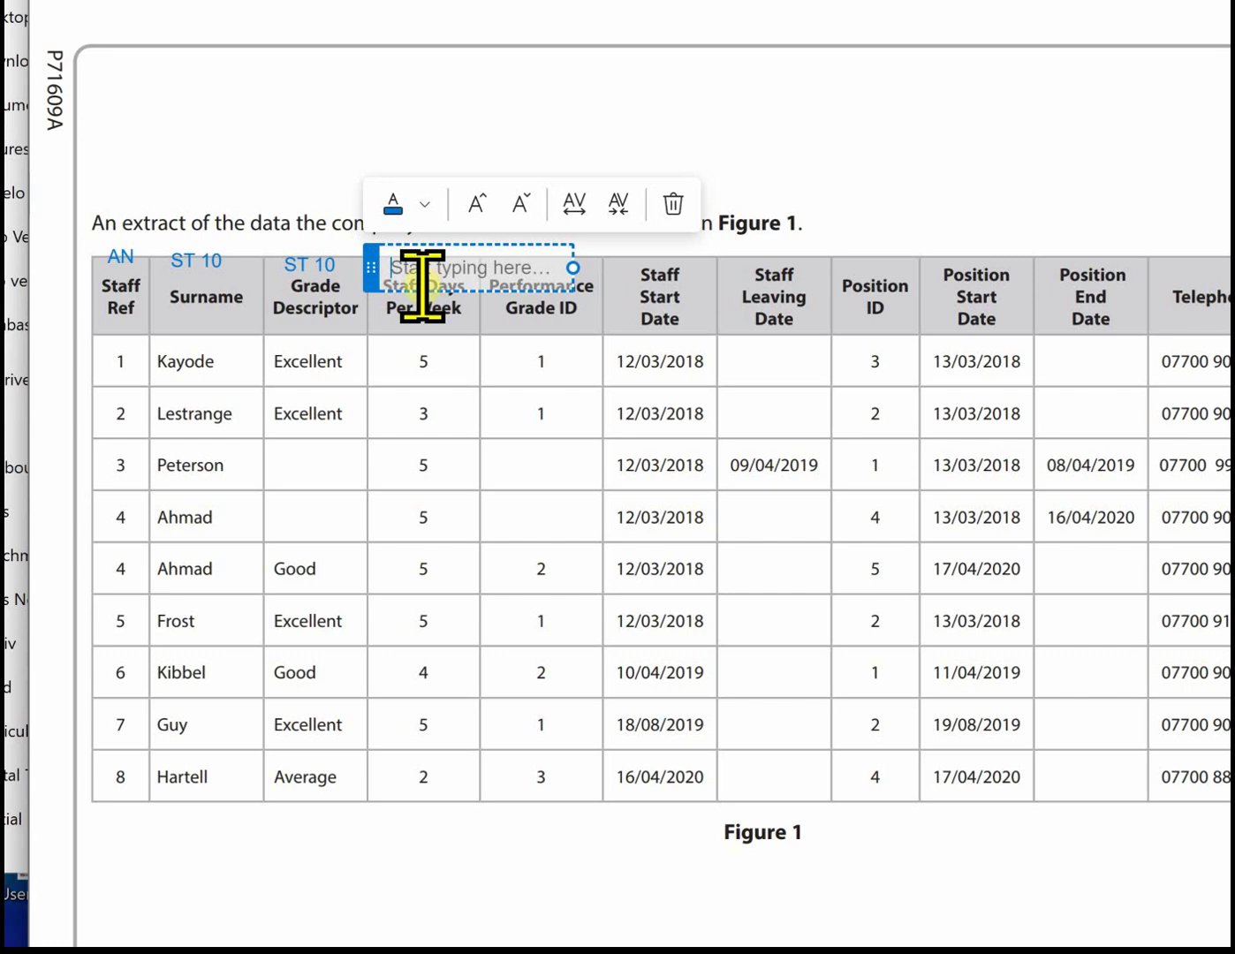
type("N")
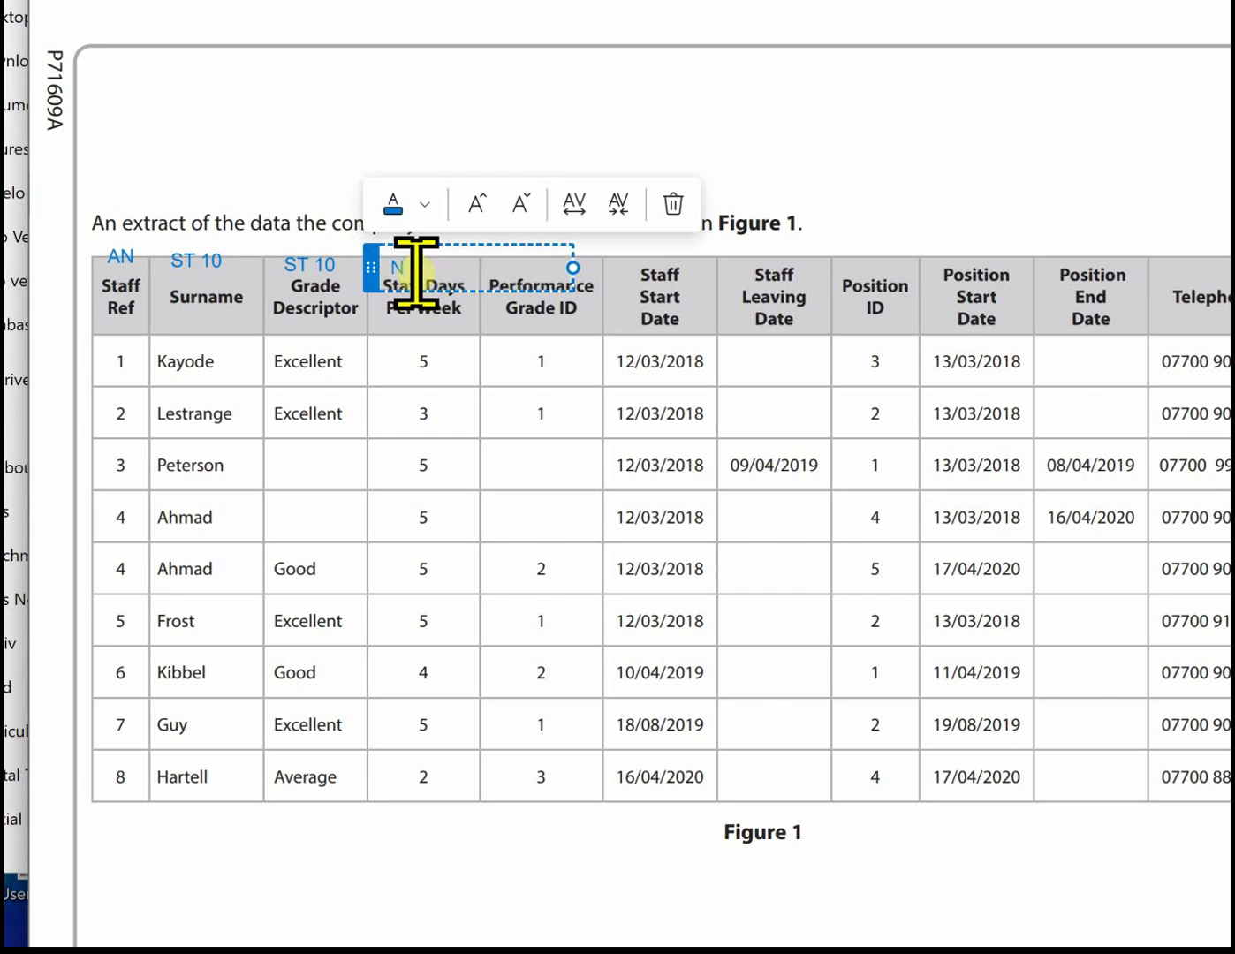
left_click(474, 261)
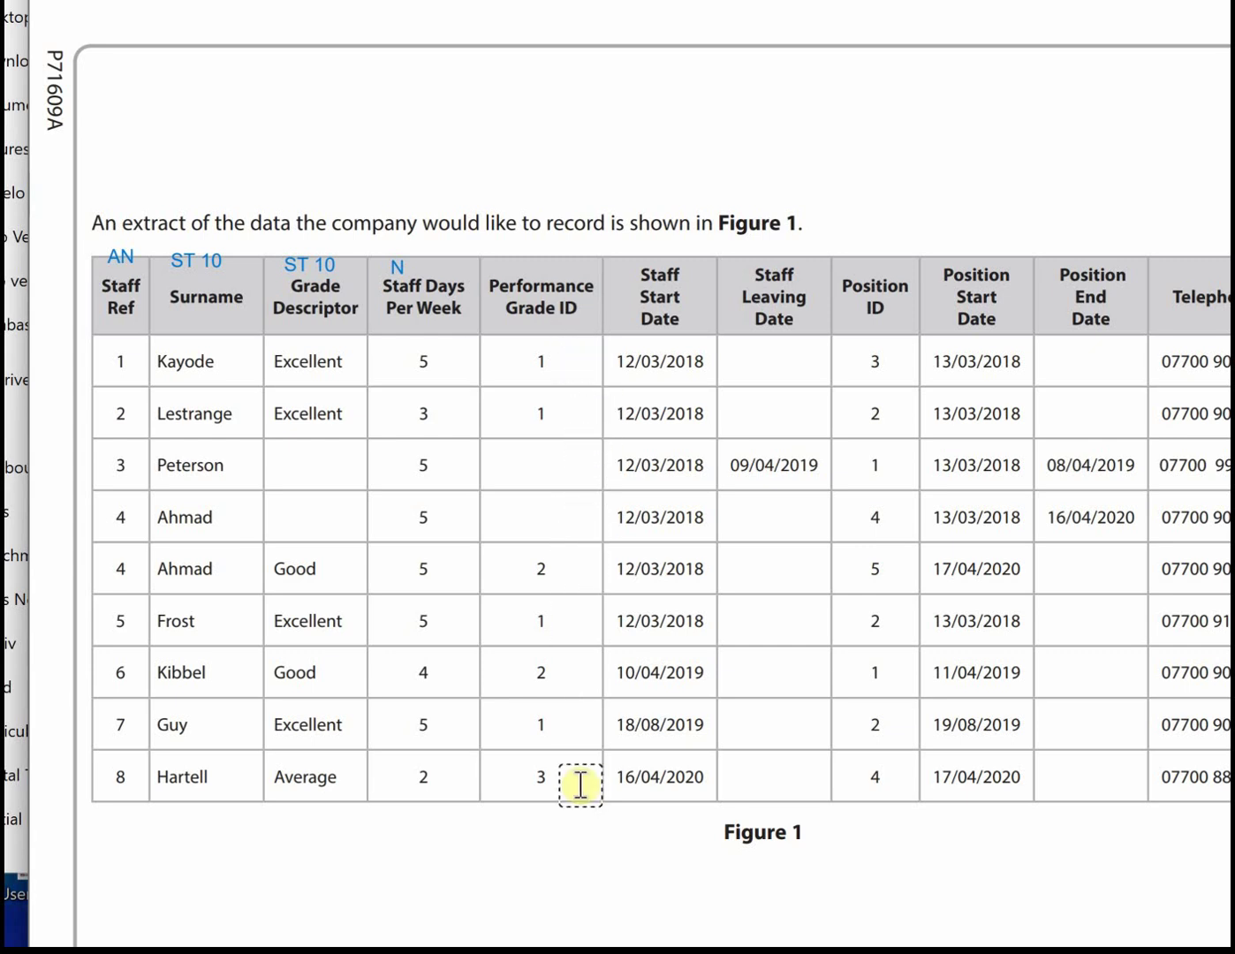
left_click(505, 256)
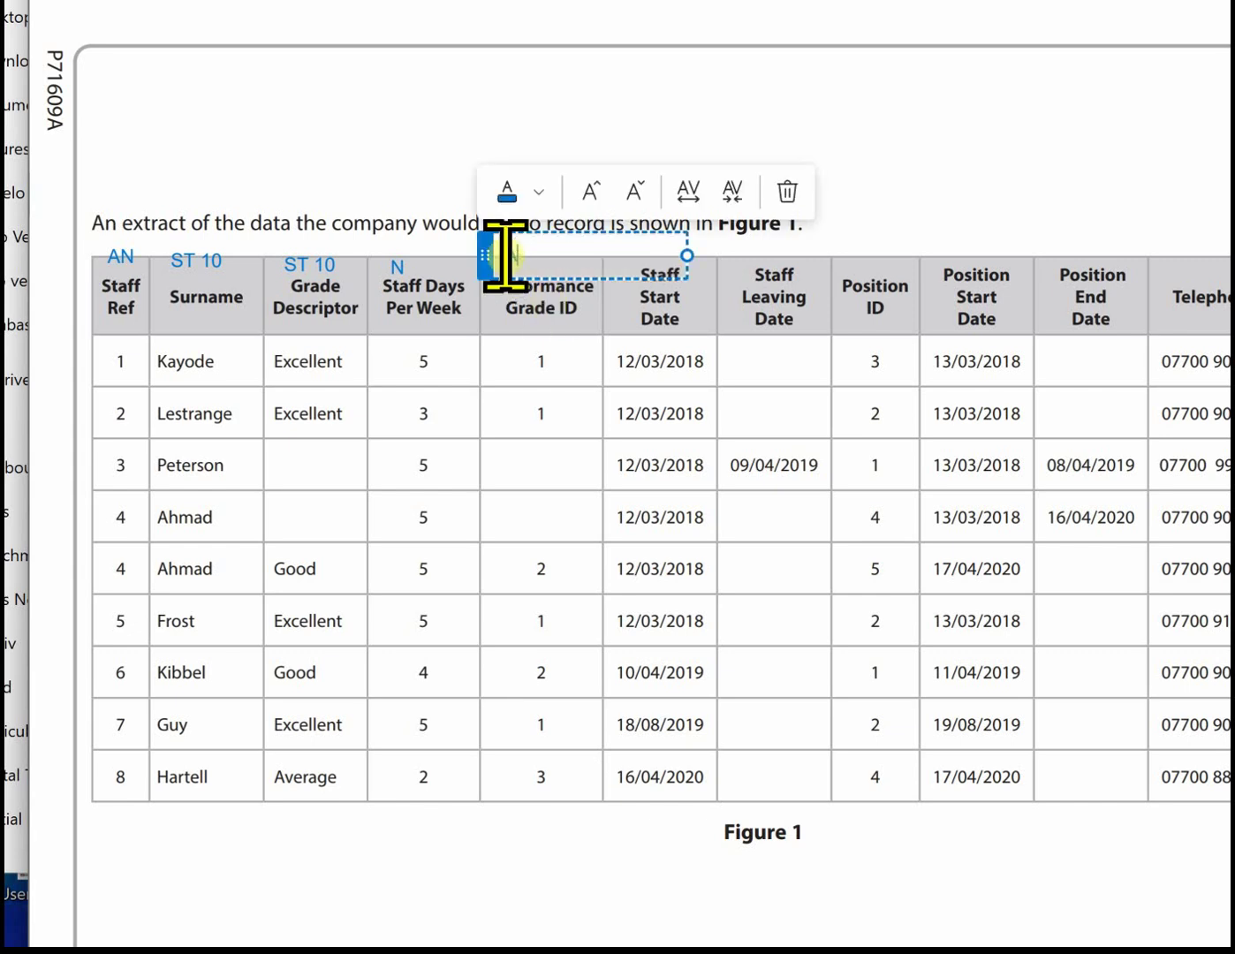
left_click(884, 106)
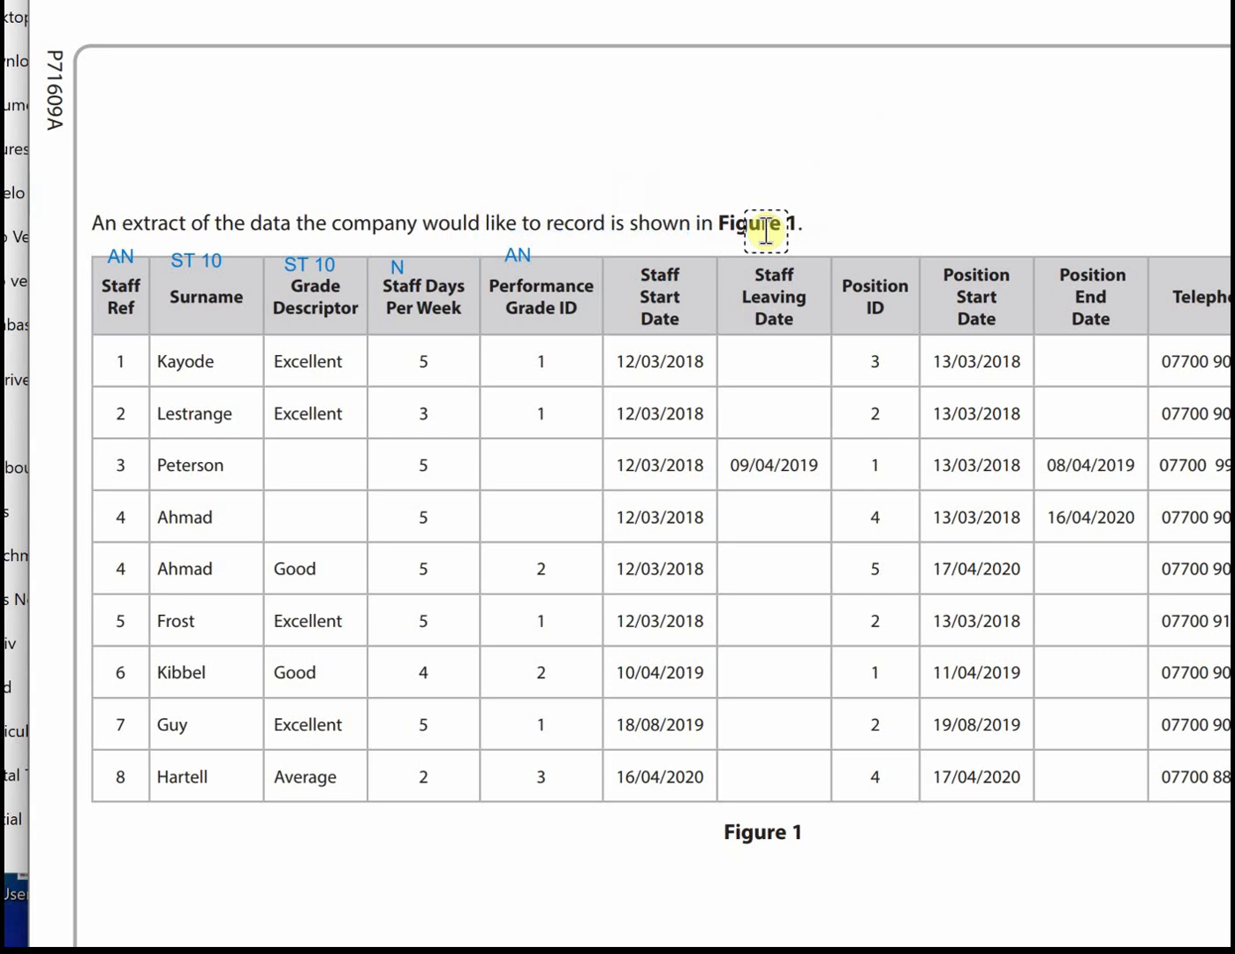
Annotate the Staff Start Date and Staff Leaving Date headings with DT and the Position ID heading with AN
left_click(656, 295)
left_click_drag(628, 284, 613, 253)
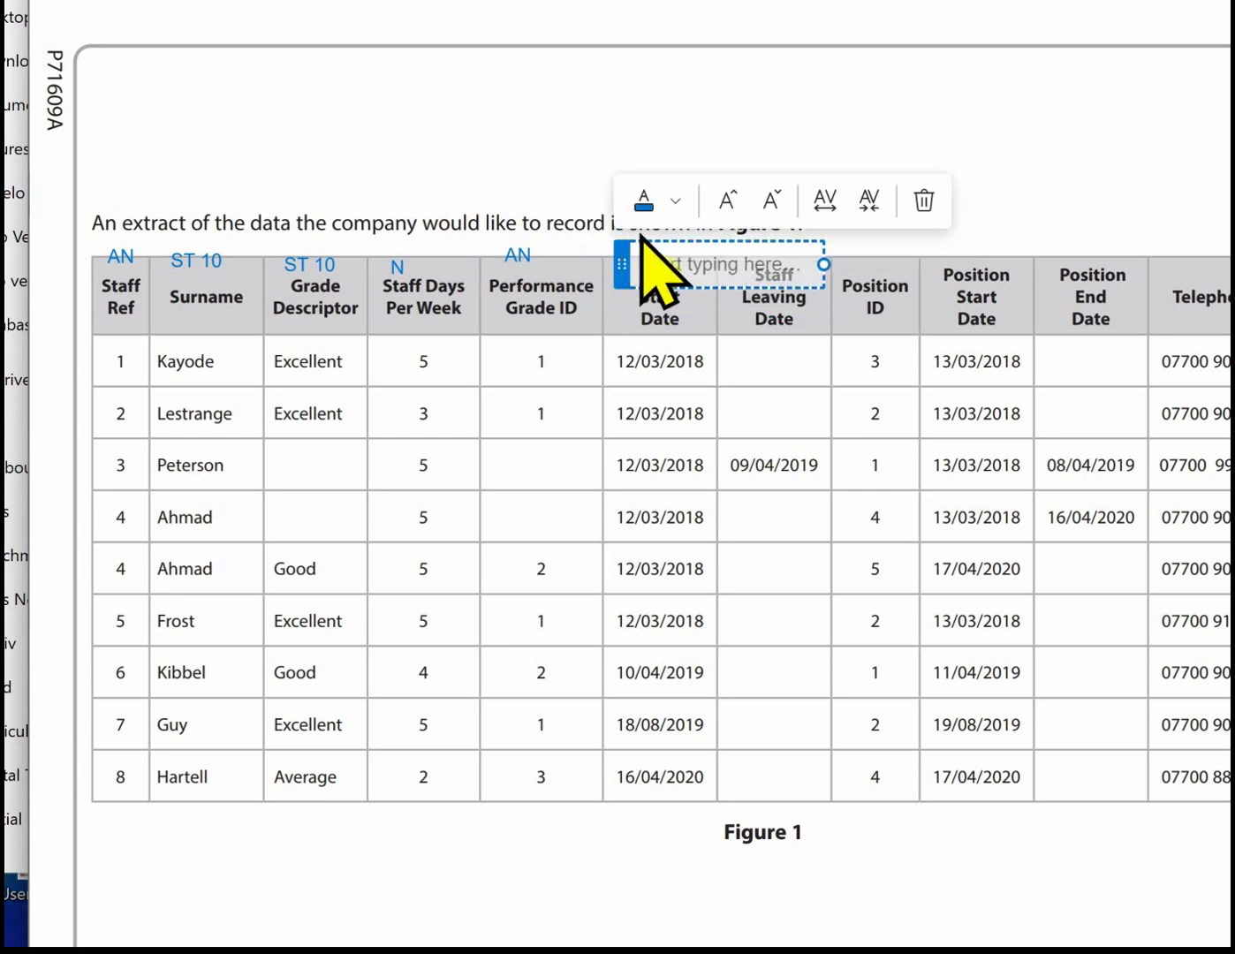
type("DT")
left_click(993, 151)
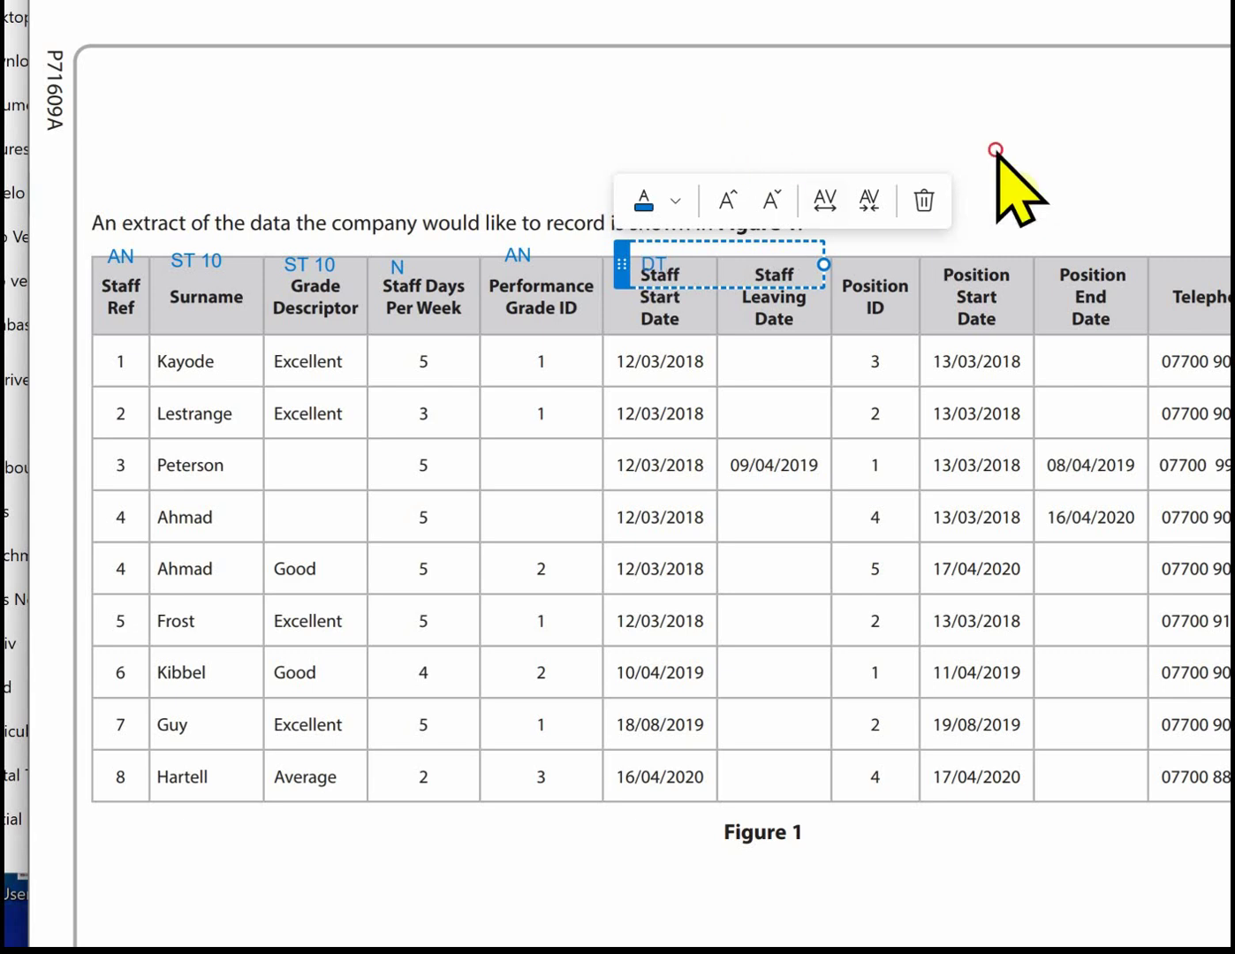
left_click(749, 295)
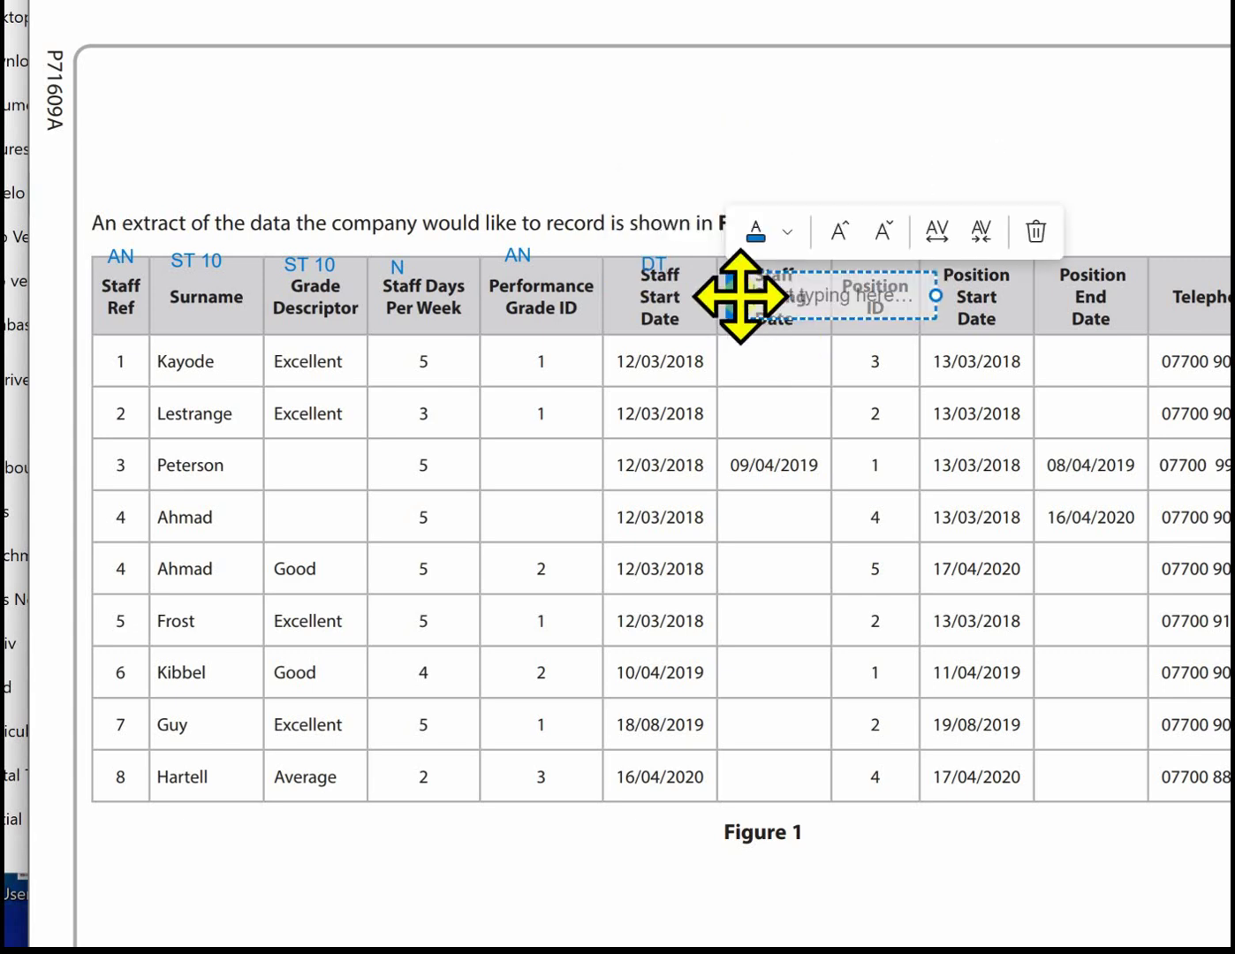
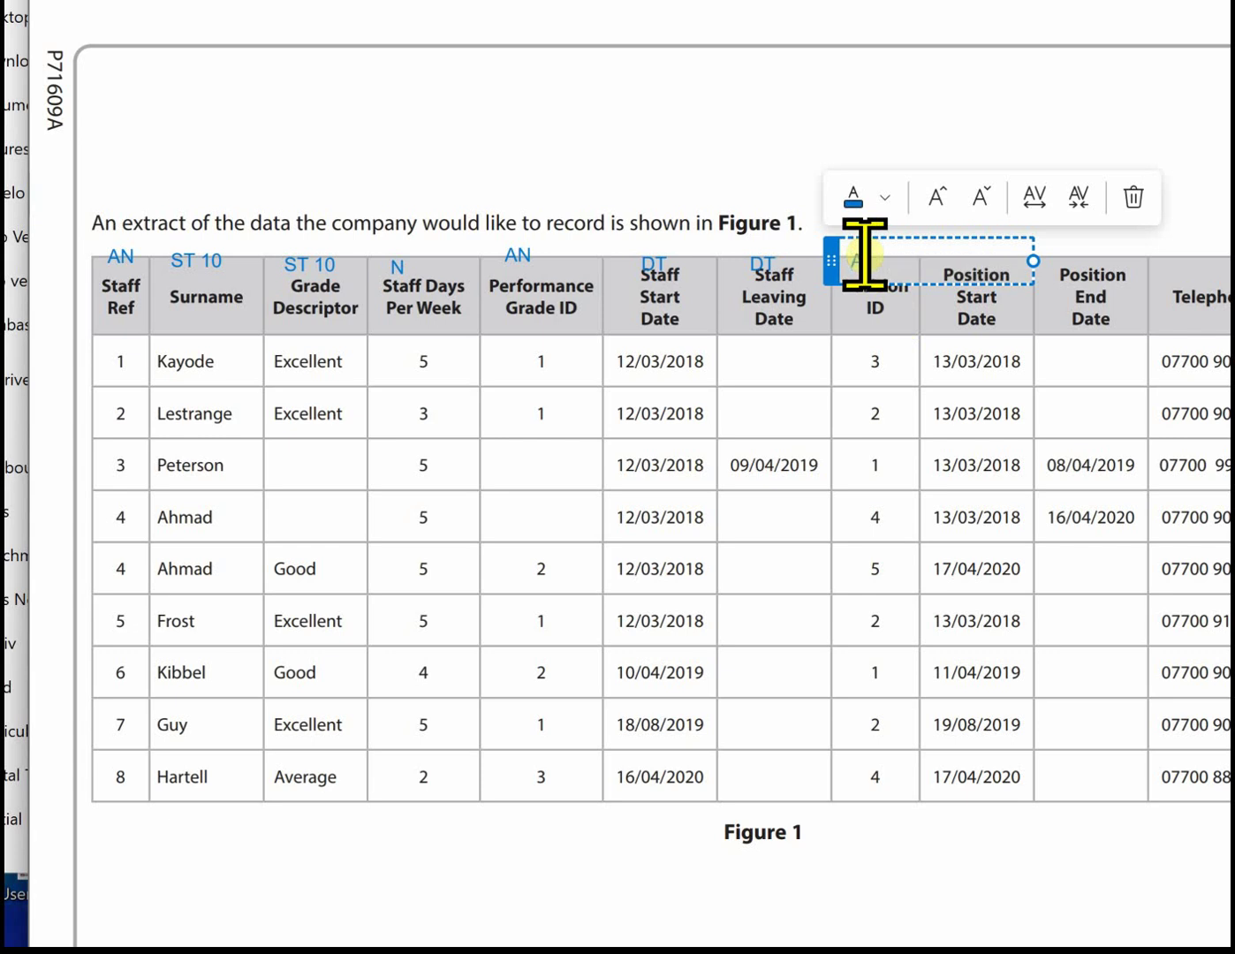
left_click(1056, 235)
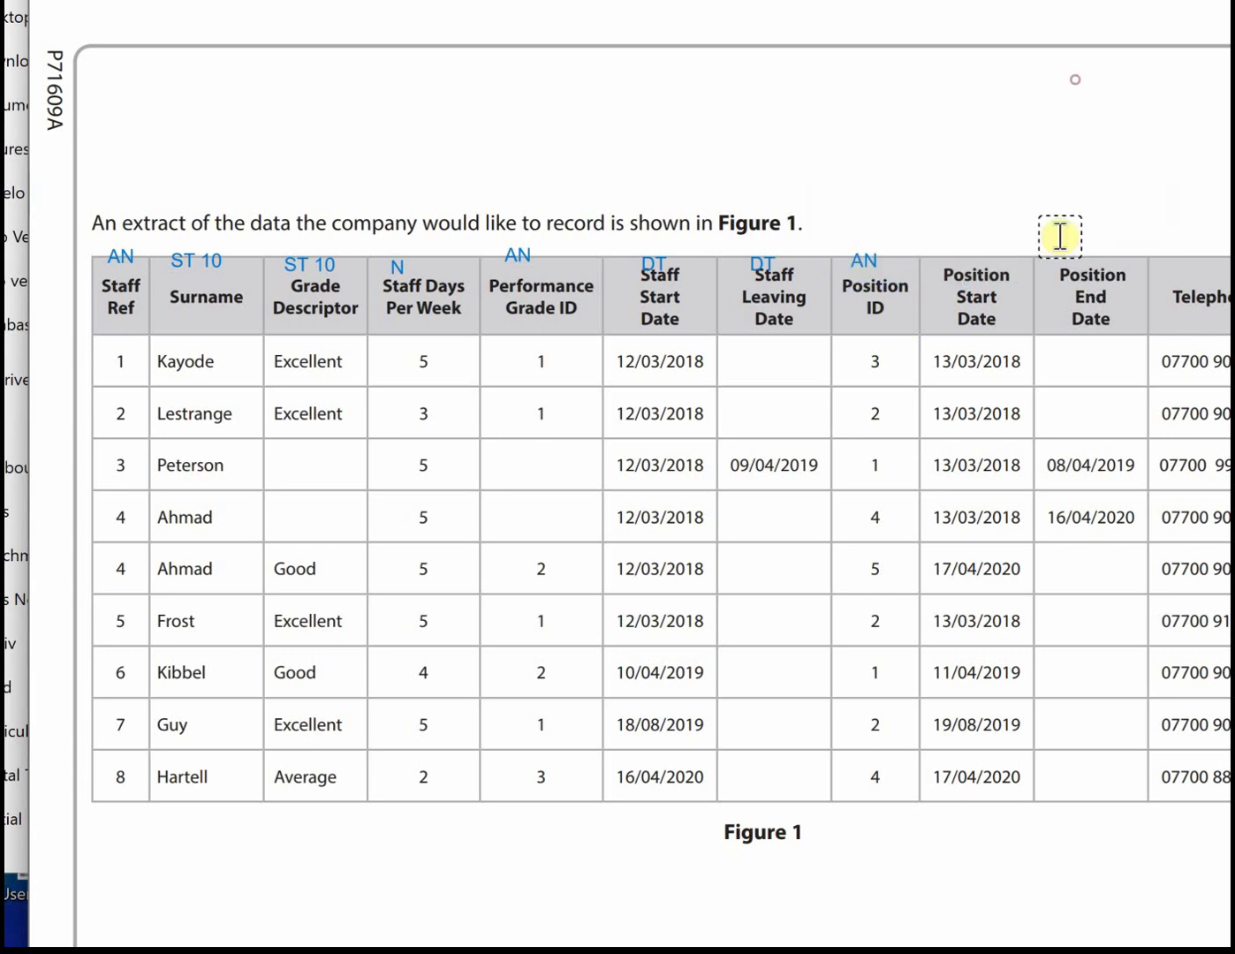
Add the text annotation DT above both the Position Start Date and Position End Date headings
left_click(938, 255)
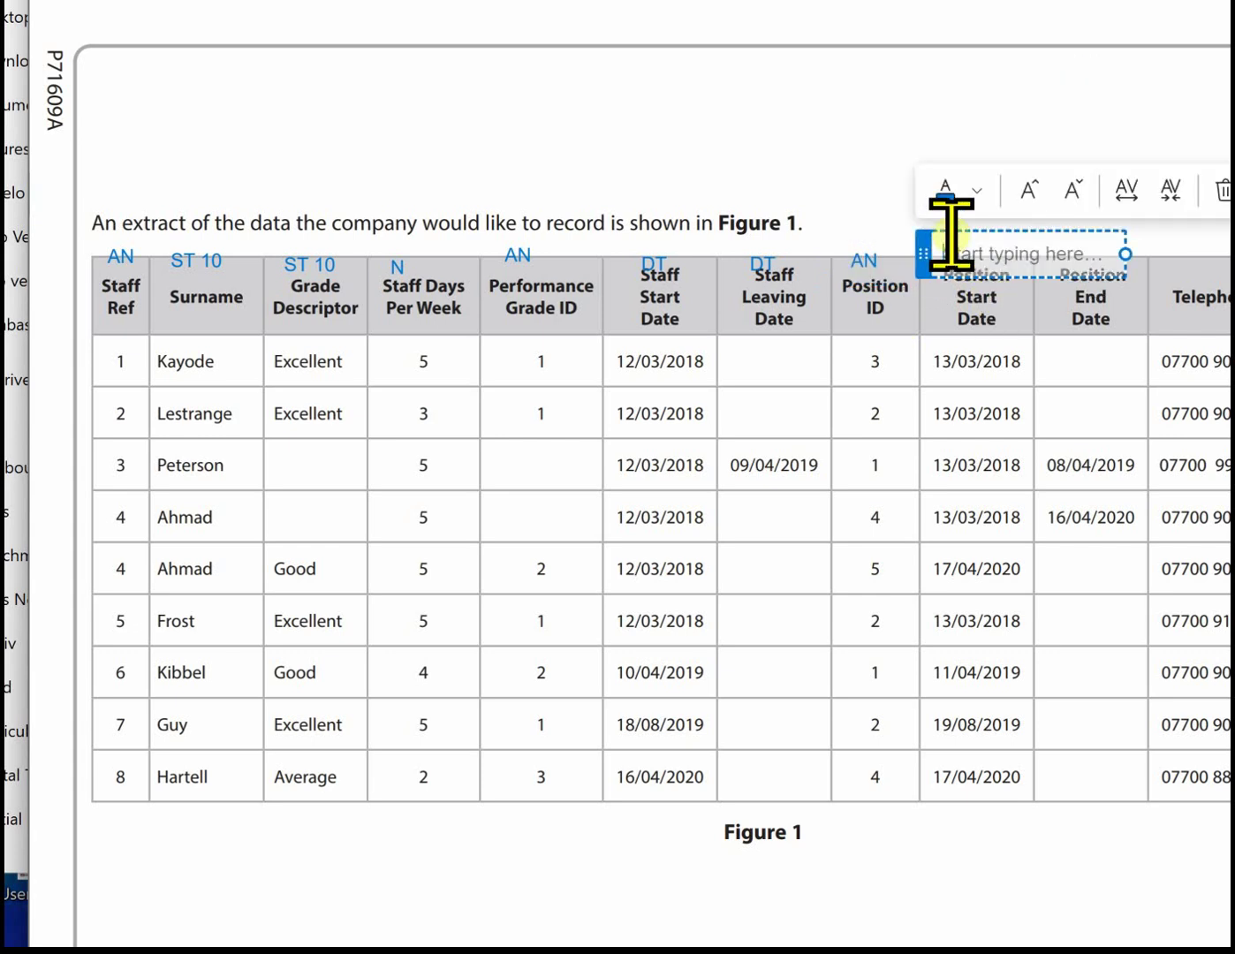
type("DT")
left_click(1060, 257)
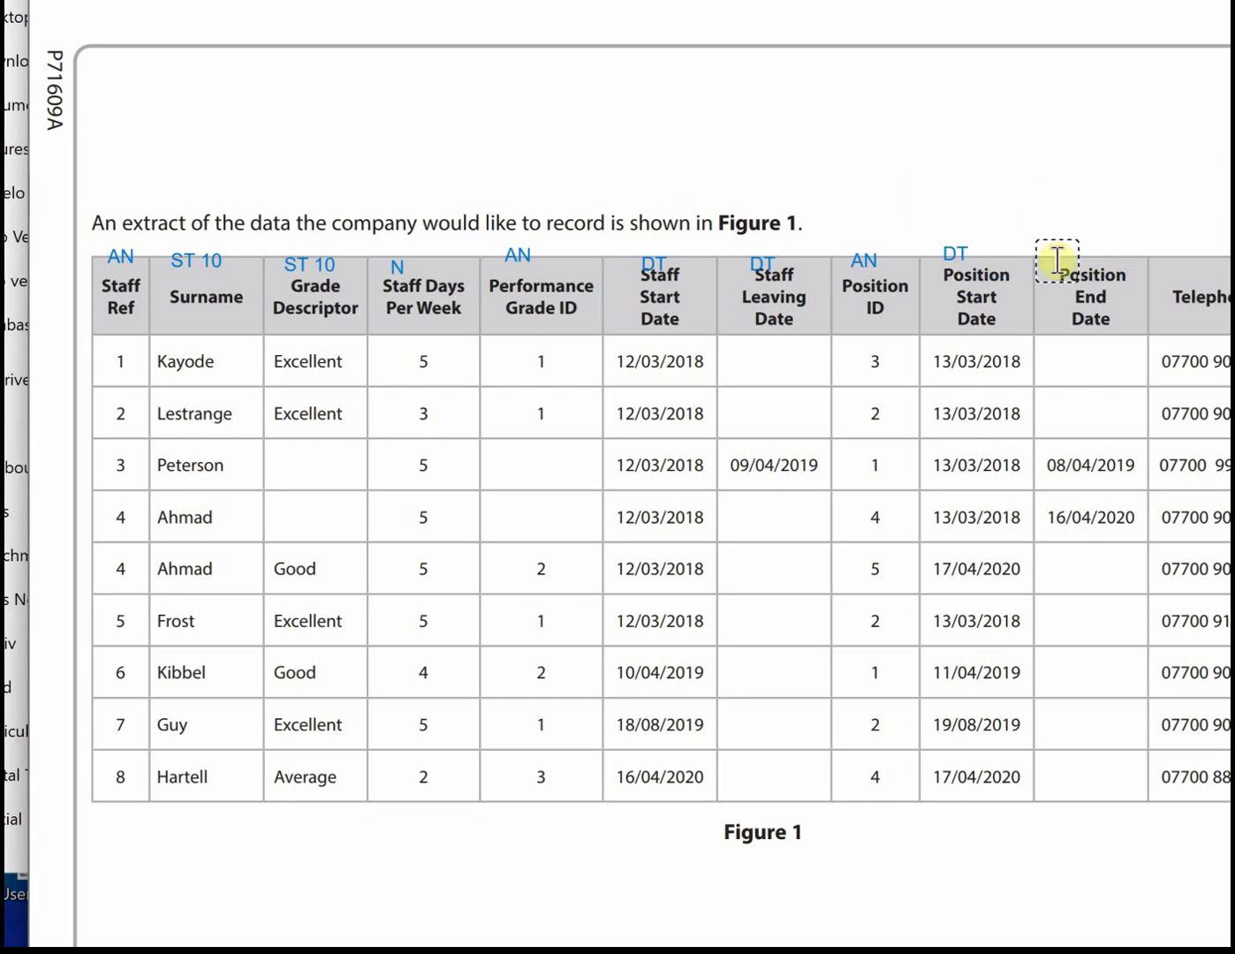
left_click(1066, 257)
type("DT")
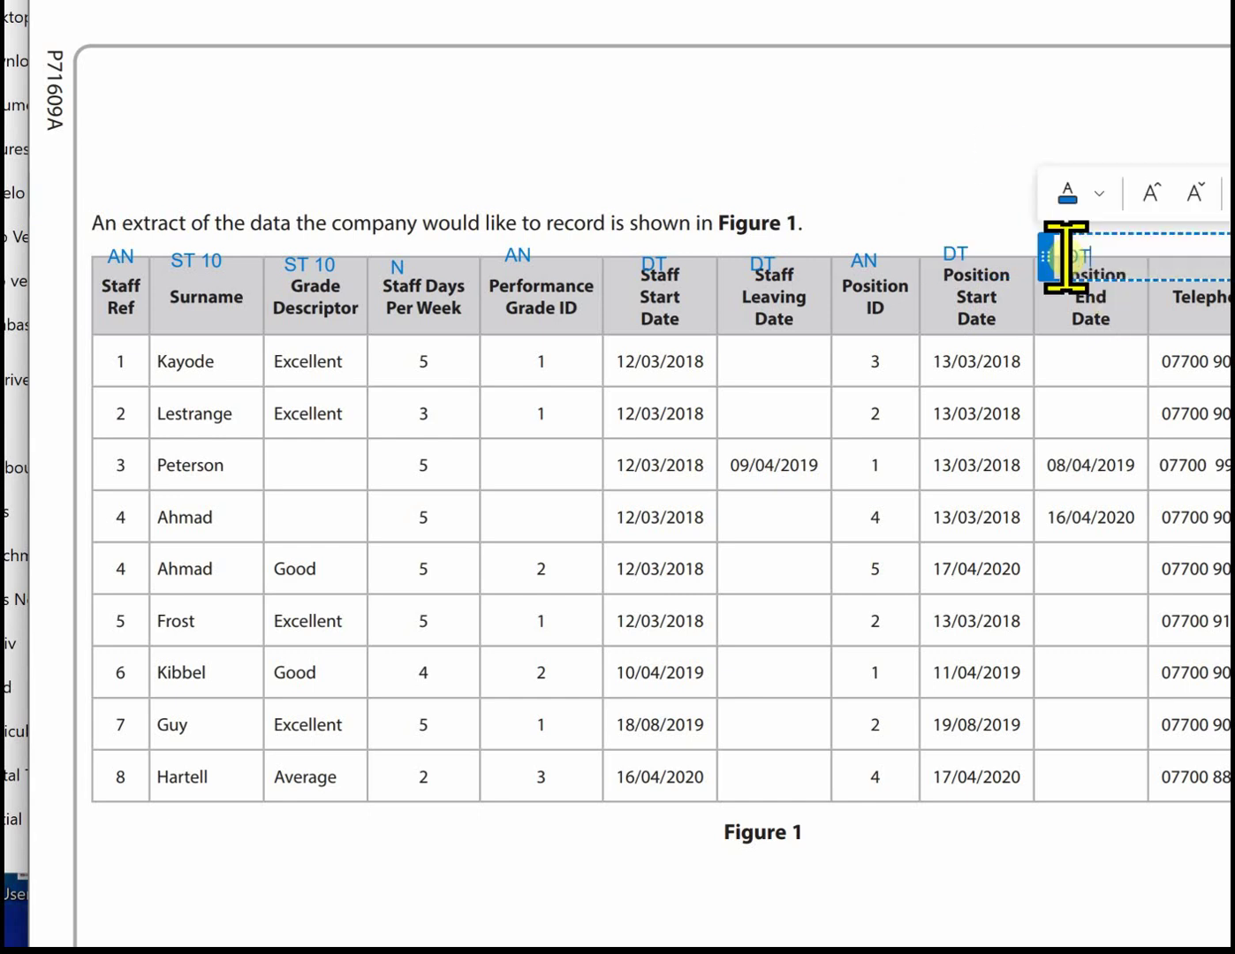
scroll(910, 876, "right", 3)
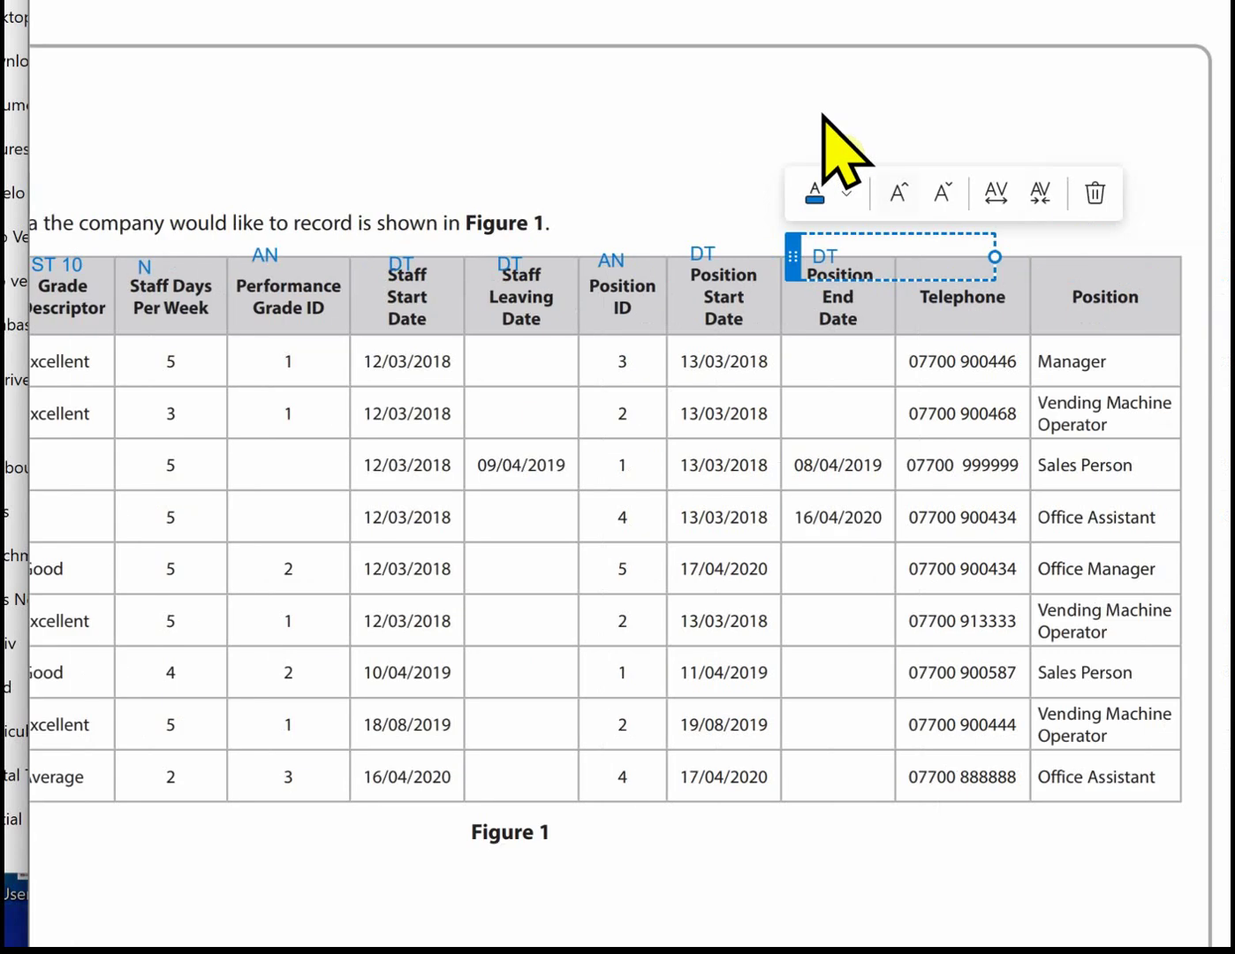
left_click(800, 100)
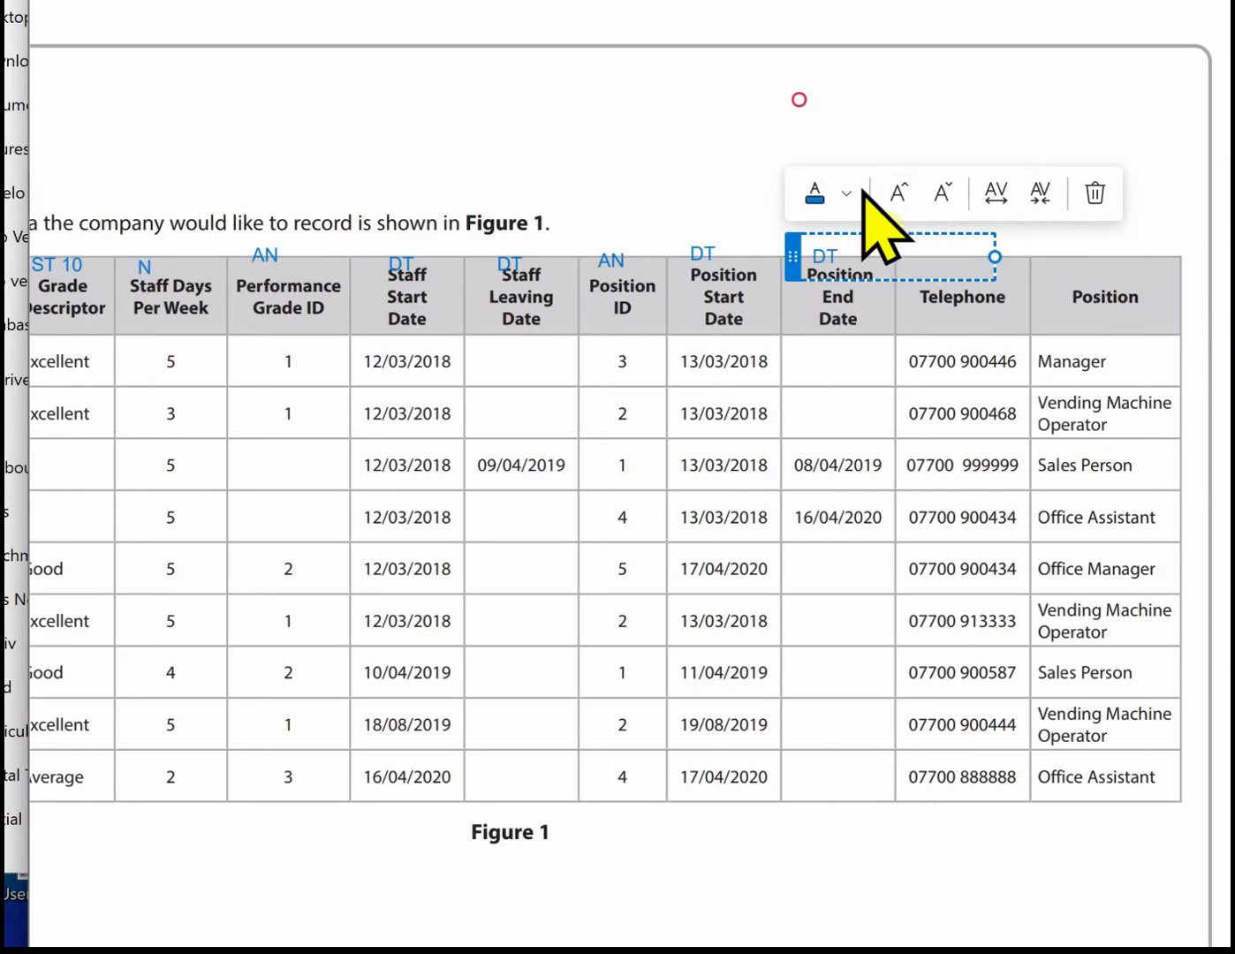
Add the text annotation ST 12 above the Telephone column heading in Figure 1
left_click(924, 262)
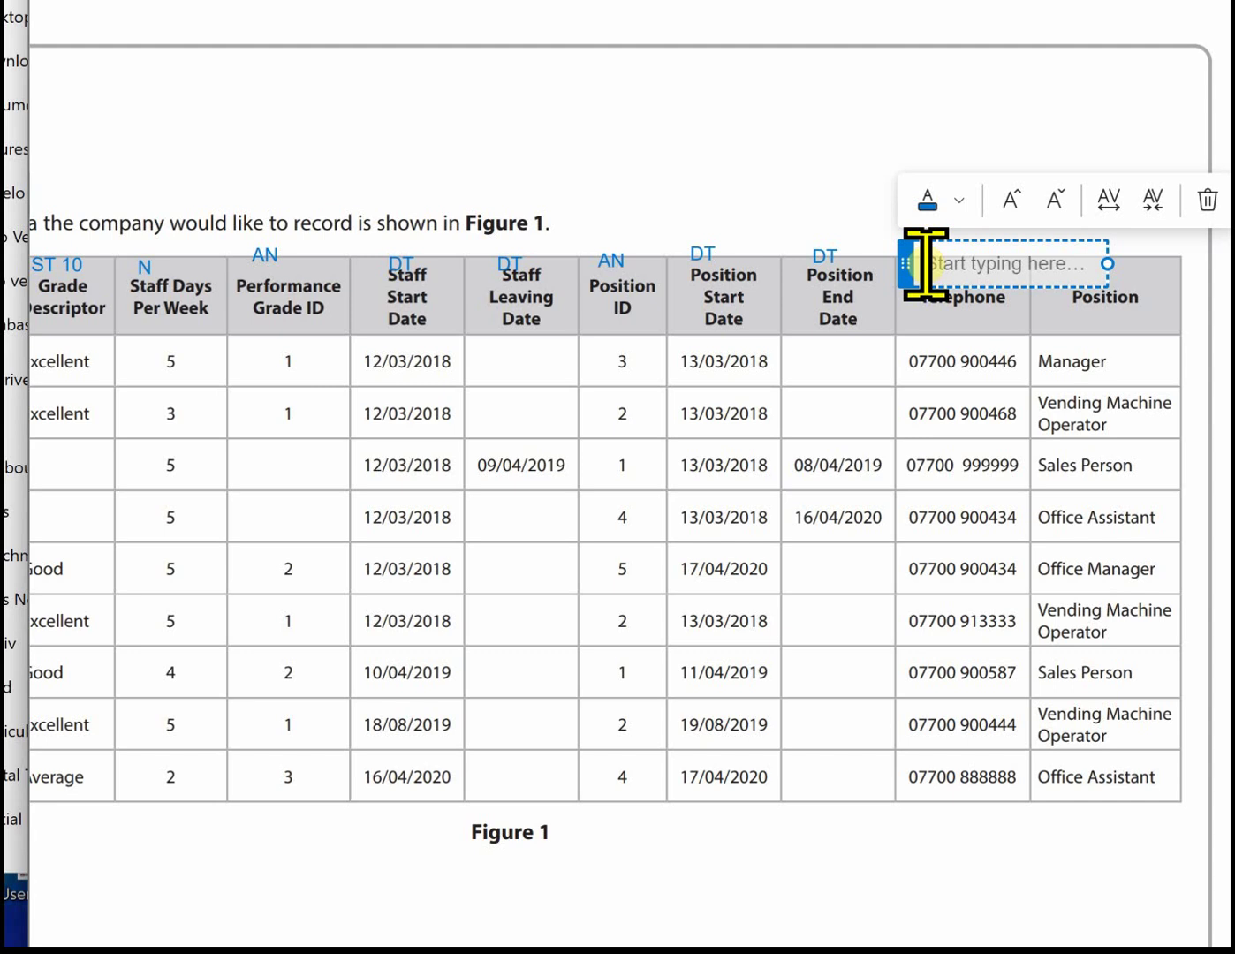
type("ST")
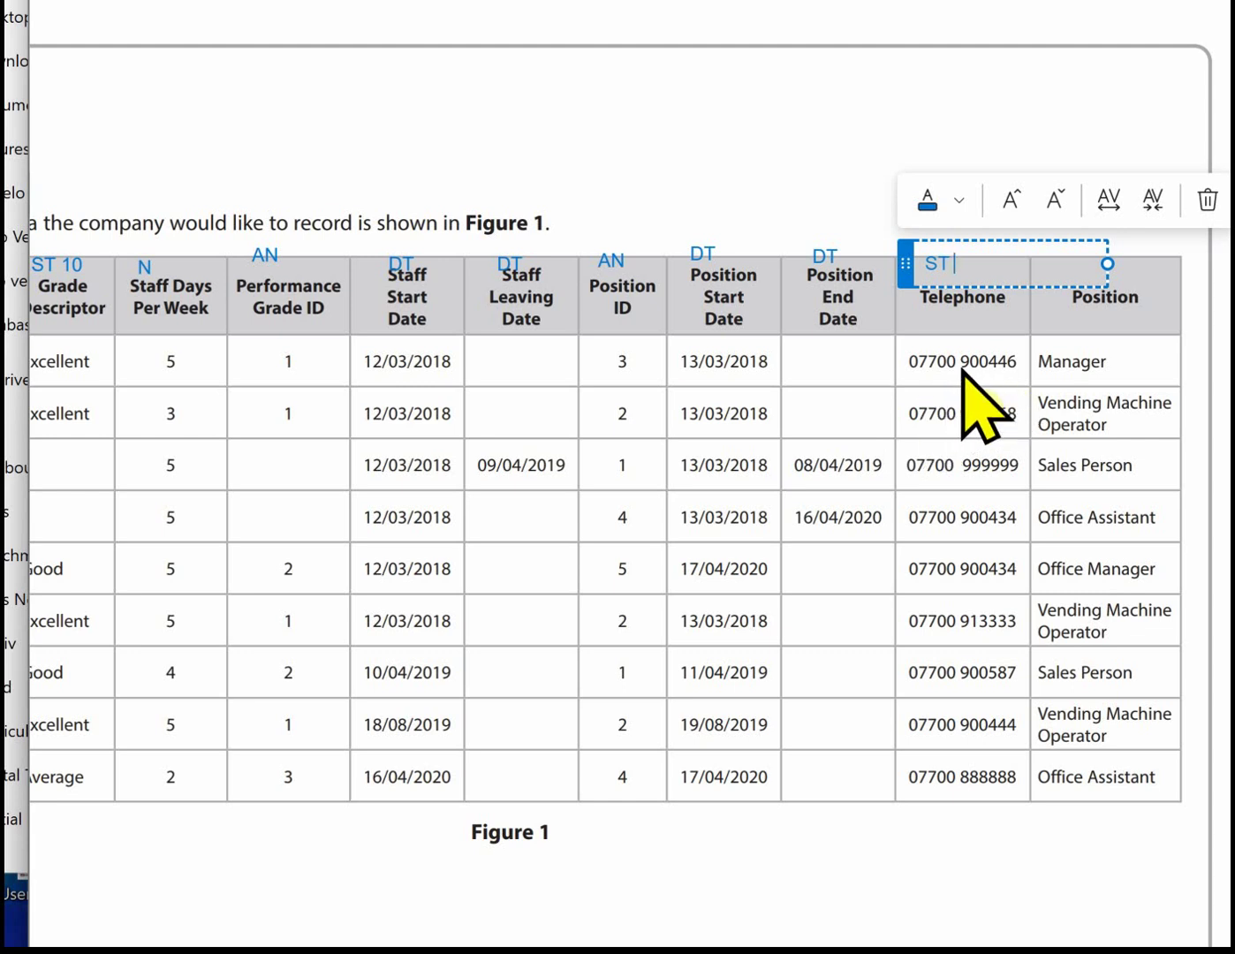
type("12")
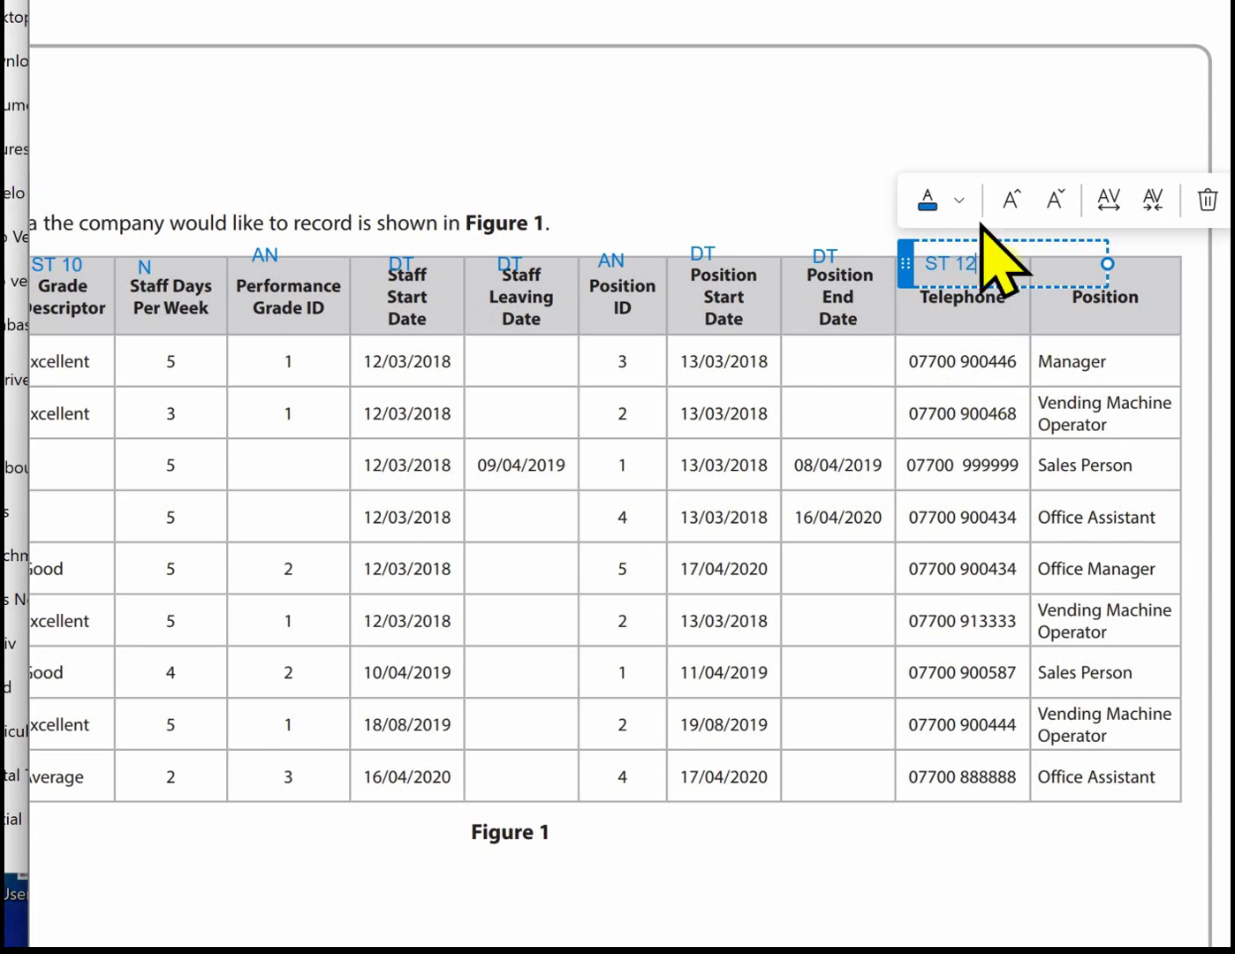
left_click(901, 131)
Add the text annotation ST 25 above the Position column heading in the last column of Figure 1
left_click(1111, 283)
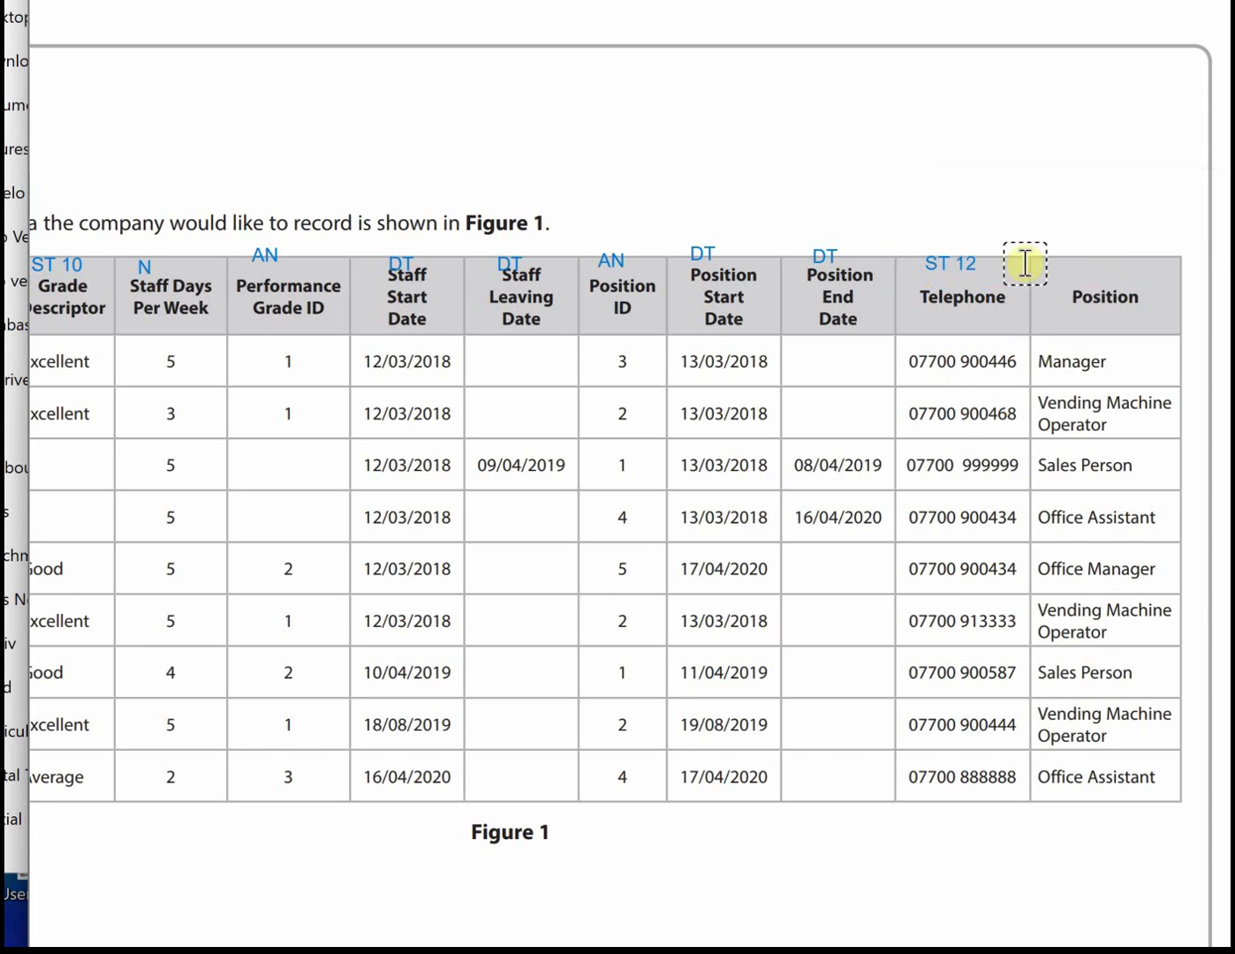
left_click(1065, 261)
type("ST 25")
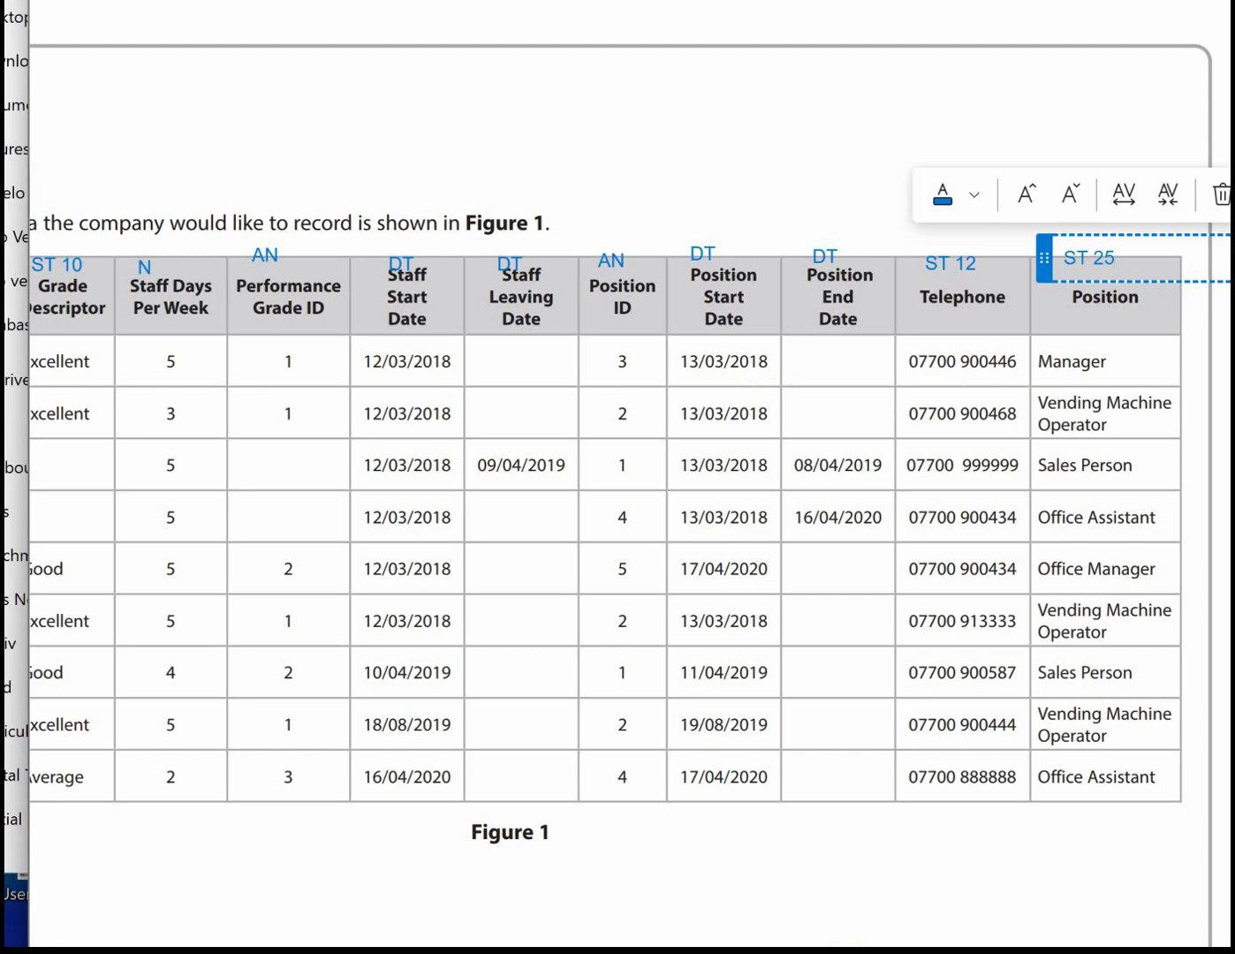
Switch to Access and create a blank database named AVS in the Auto Vending Services folder
scroll(682, 663, "left", 6)
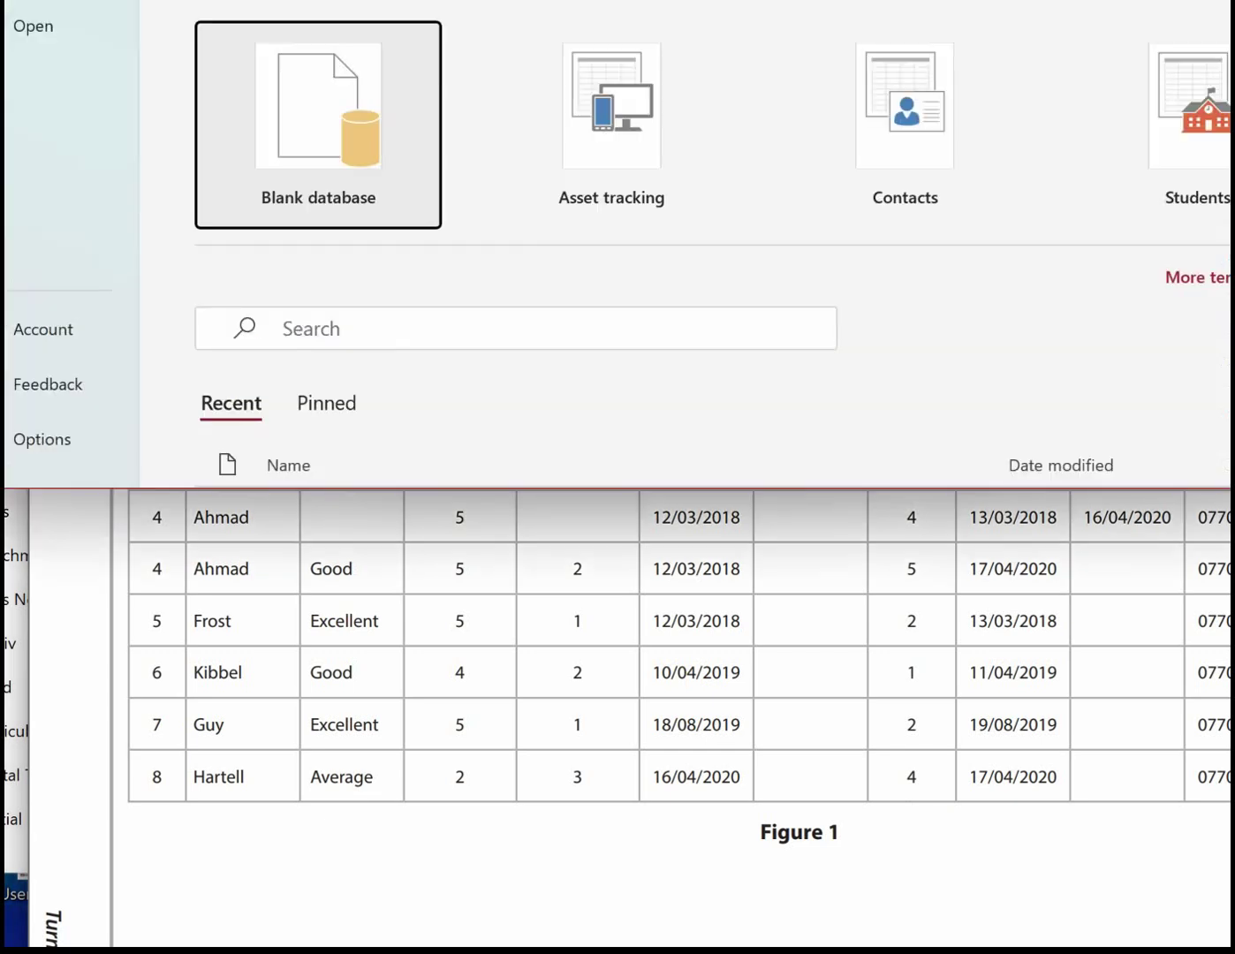
left_click(337, 108)
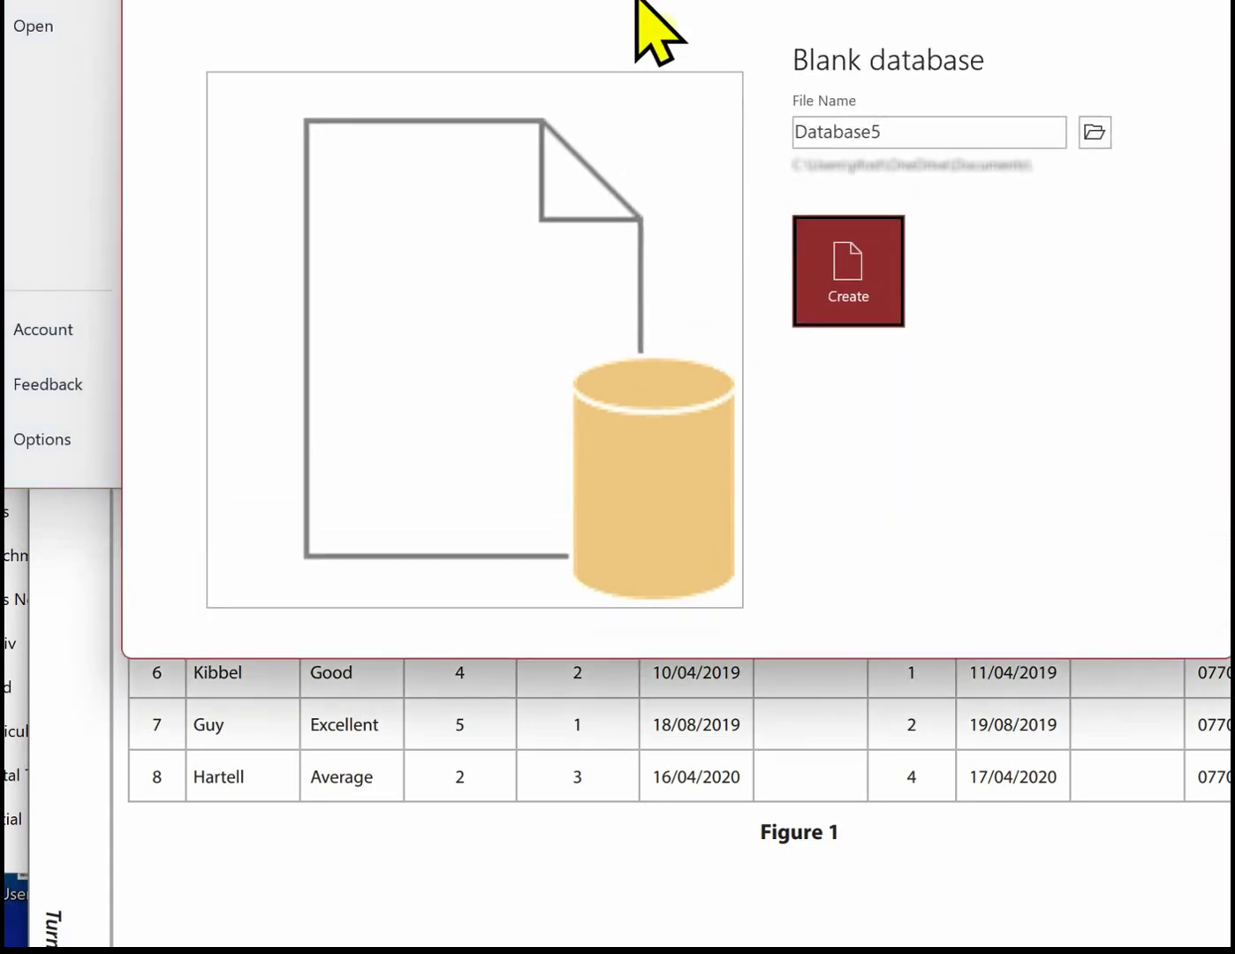
left_click(952, 132)
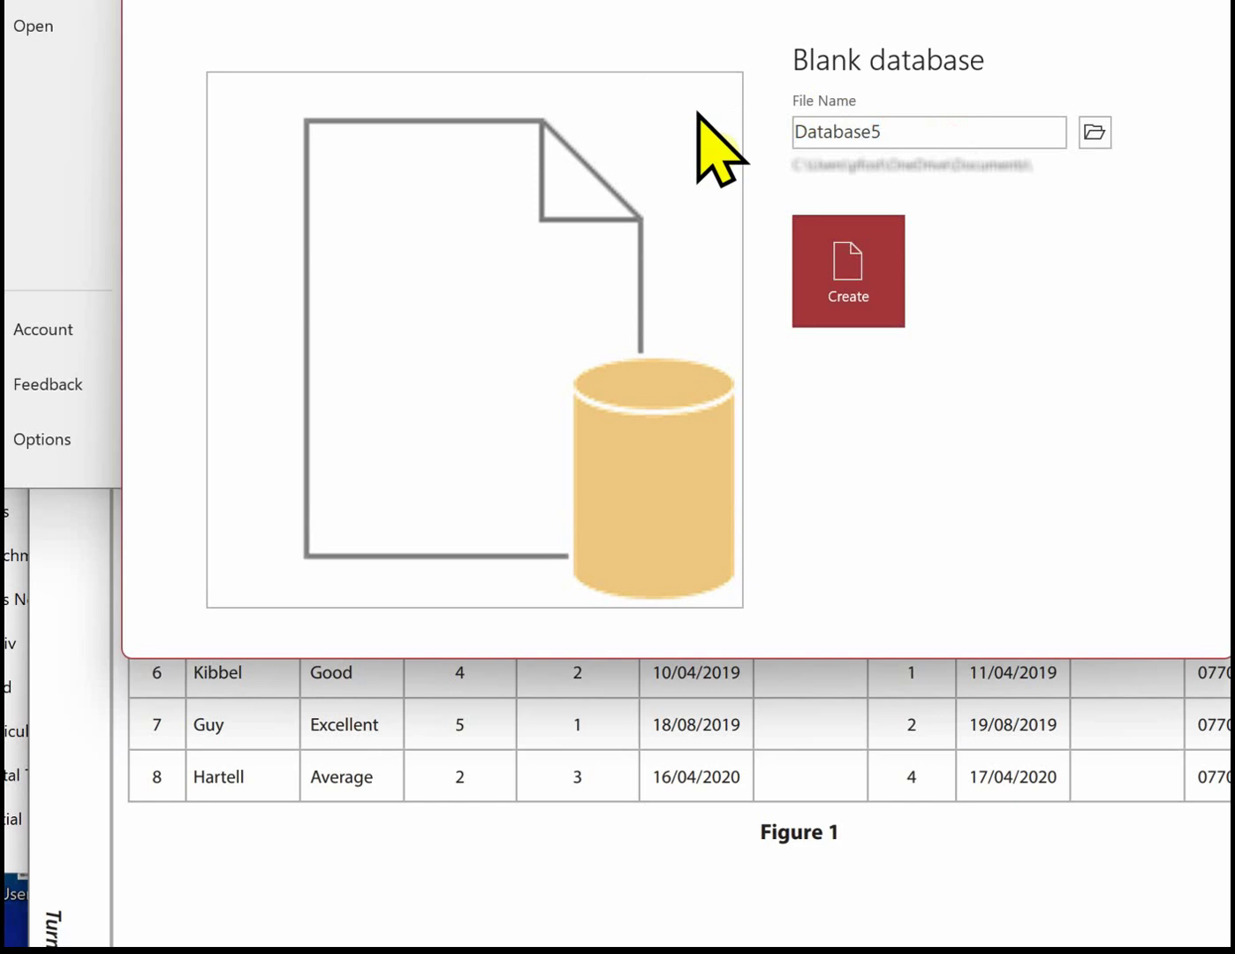
double_click(909, 121)
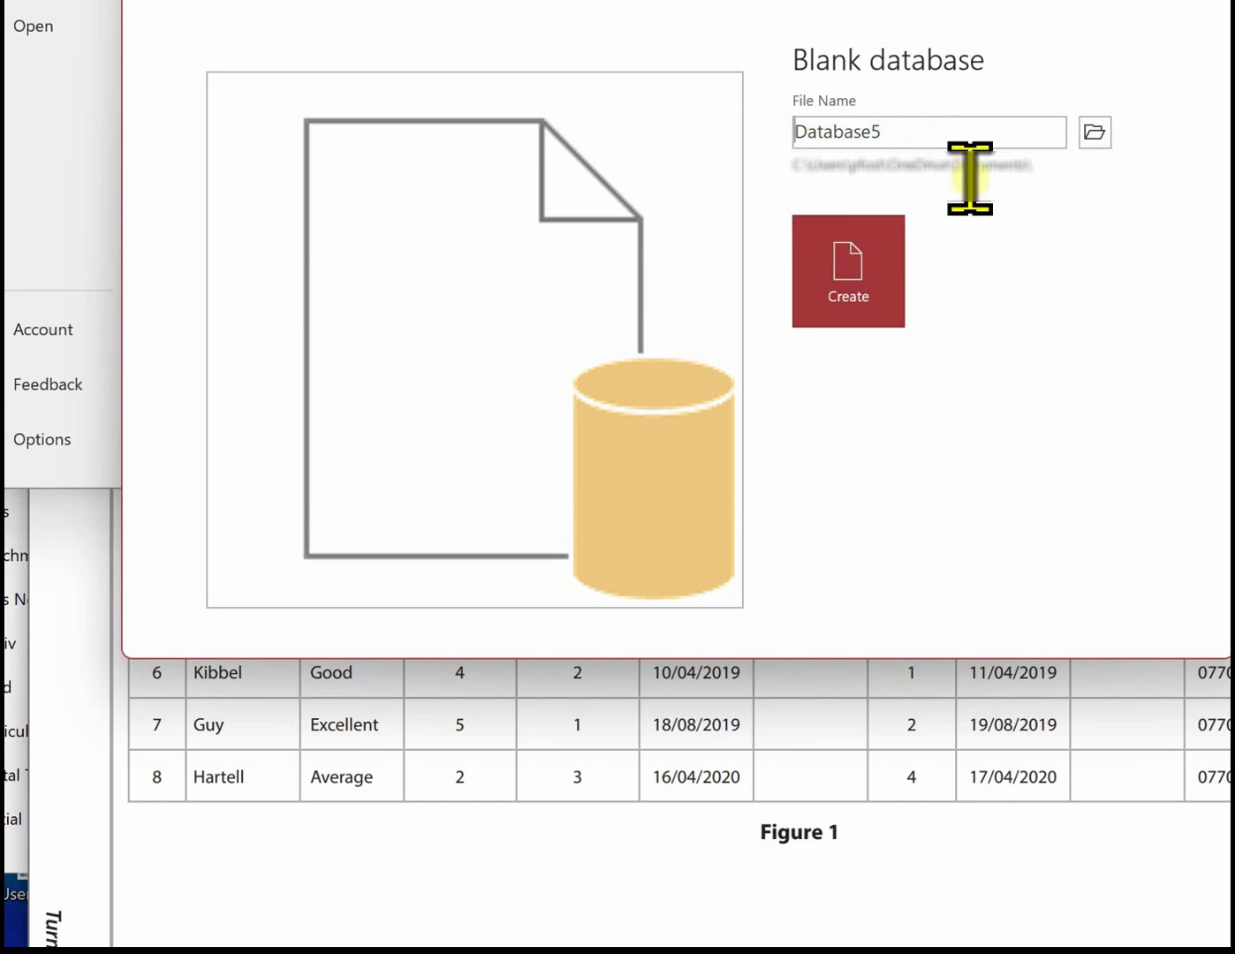
key("BackSpace")
type("AVS")
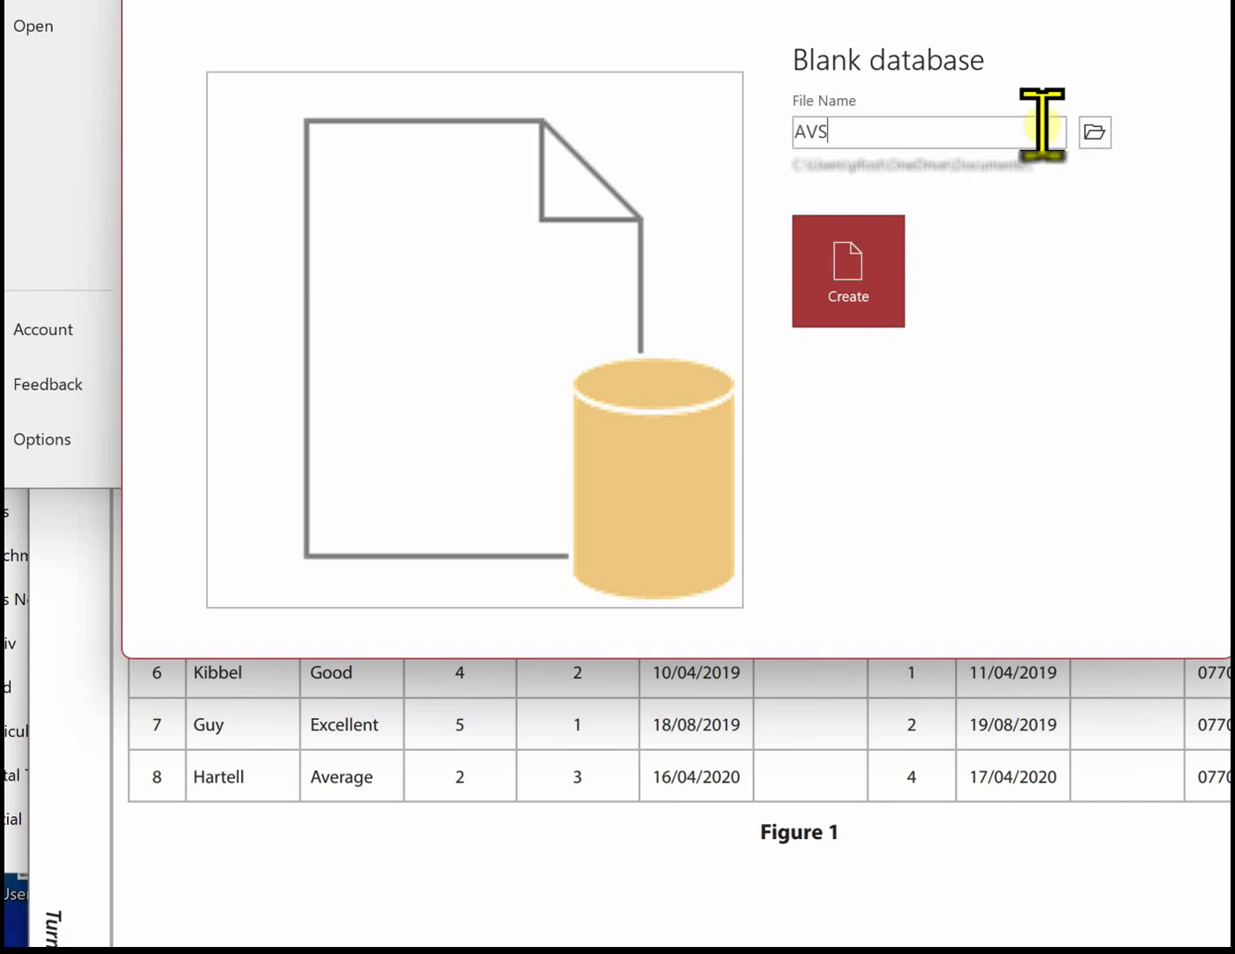
key("Tab")
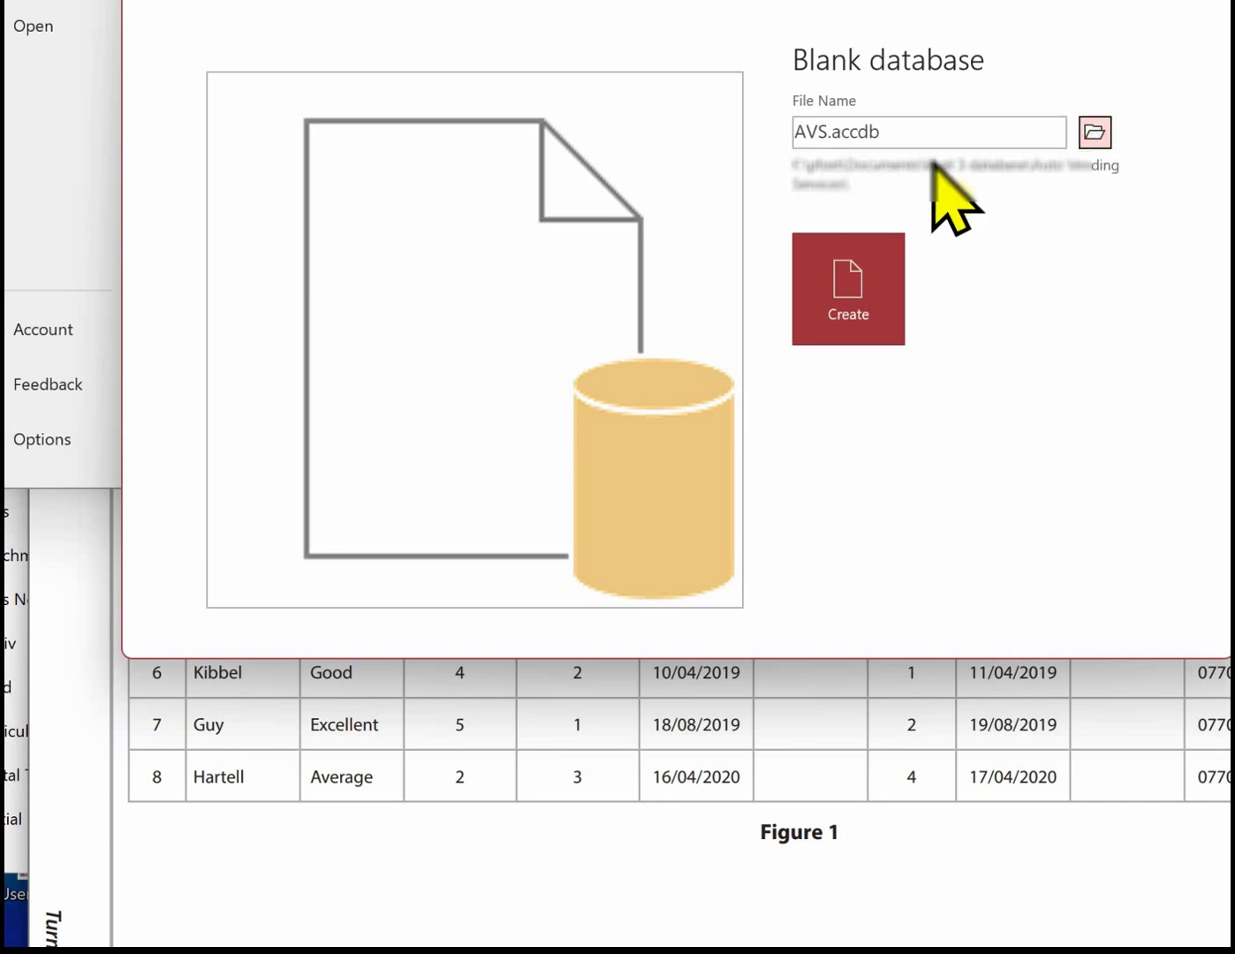
left_click(847, 279)
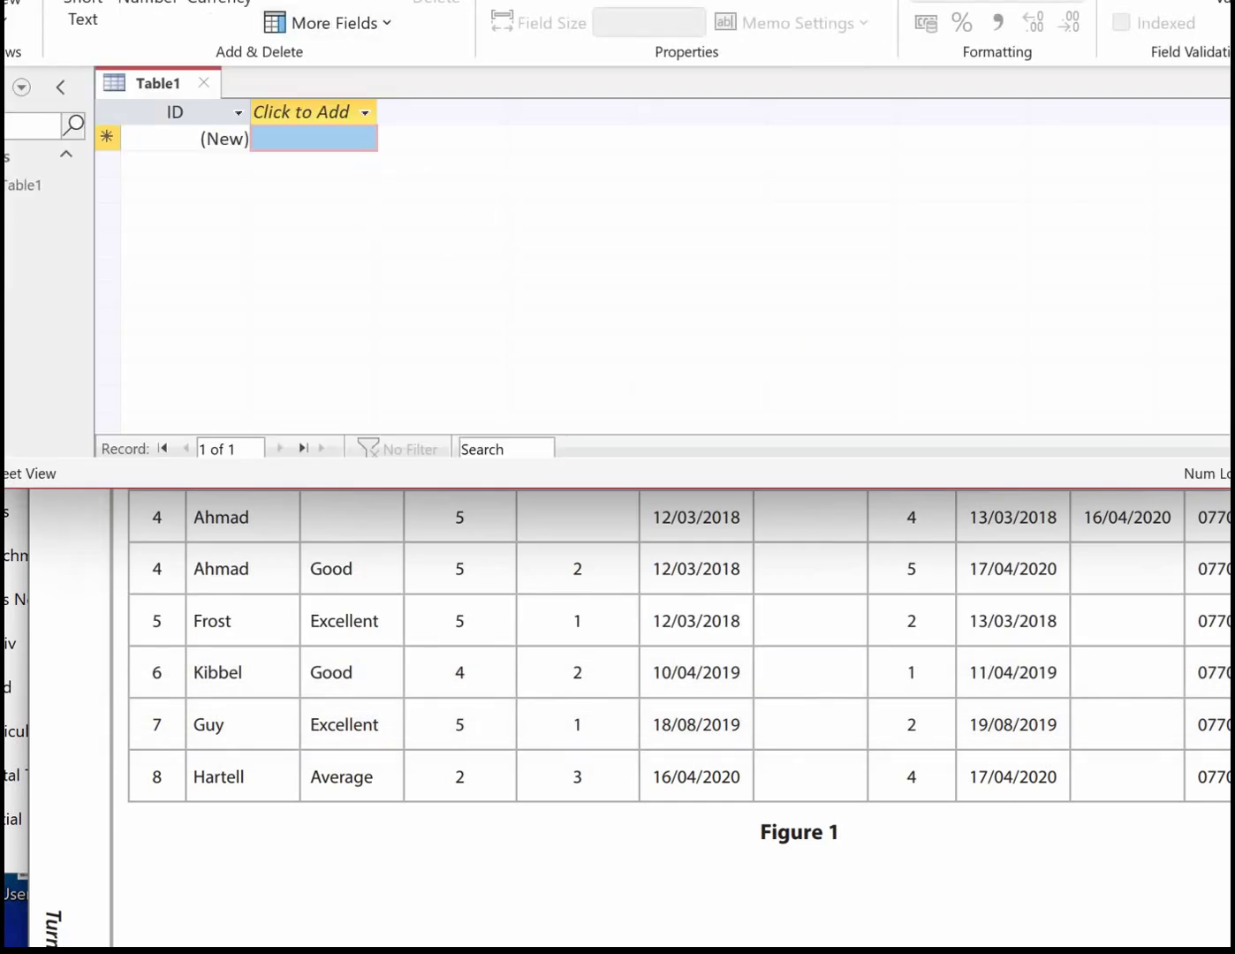
Place the Access window below the Figure 1 headings and consult the handwritten entity diagram in OneNote
left_click_drag(380, 0, 420, 364)
left_click_drag(501, 372, 501, 354)
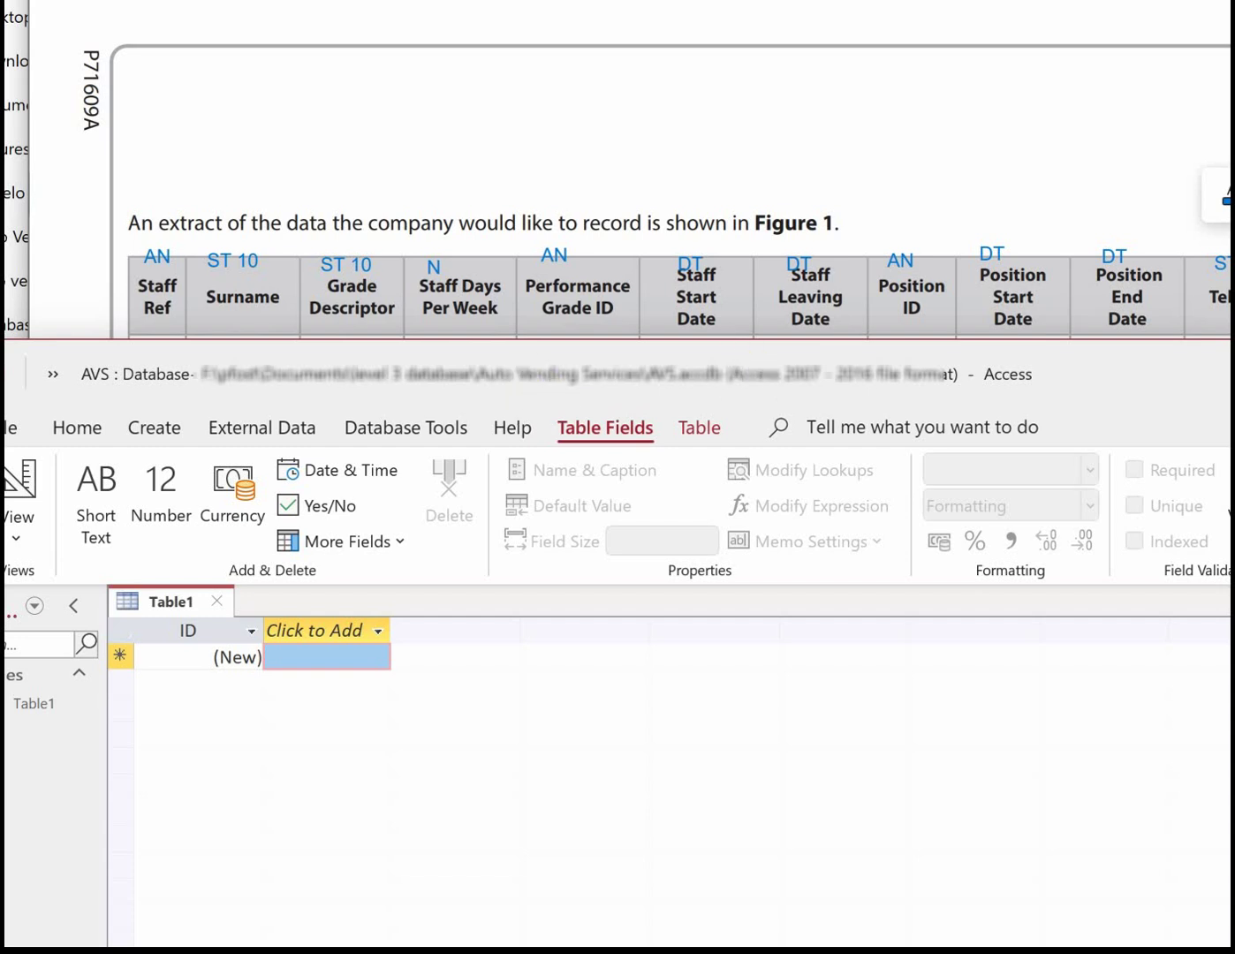
key("alt+Tab")
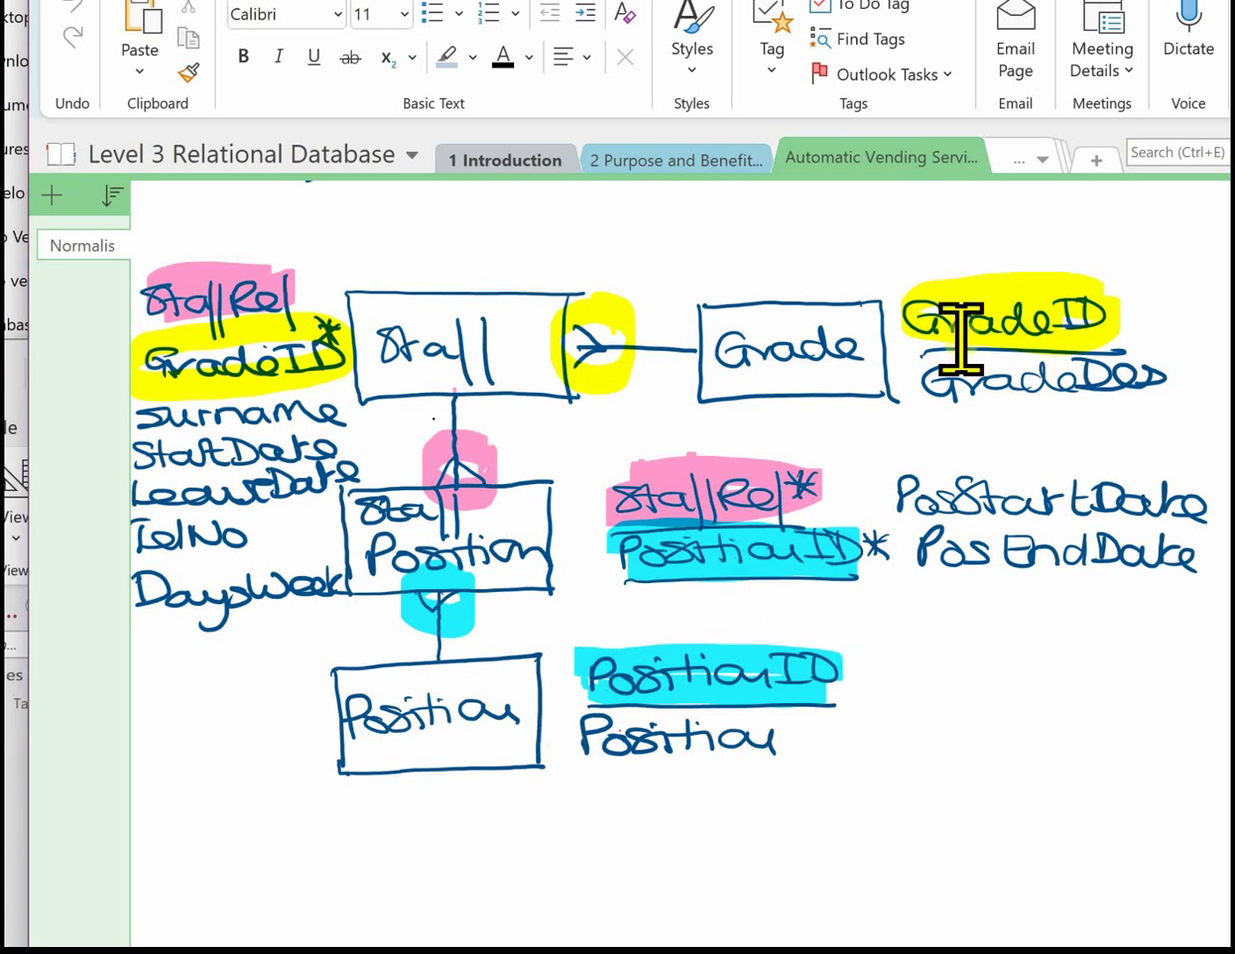
left_click(779, 671)
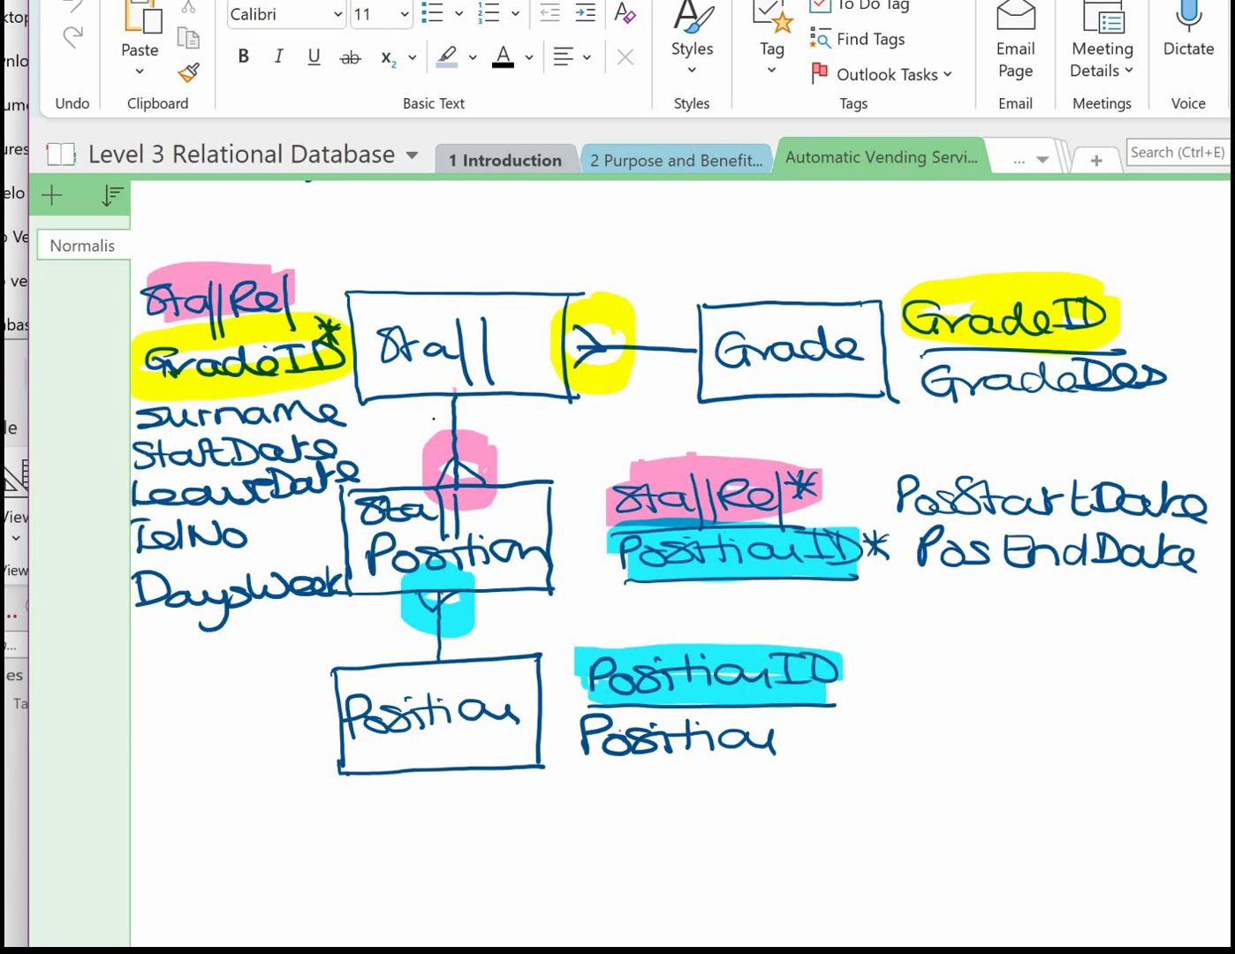
Back in Access, open the new table in Design view, saving it as tblGrade, and rename its key field GradeID
left_click(13, 493)
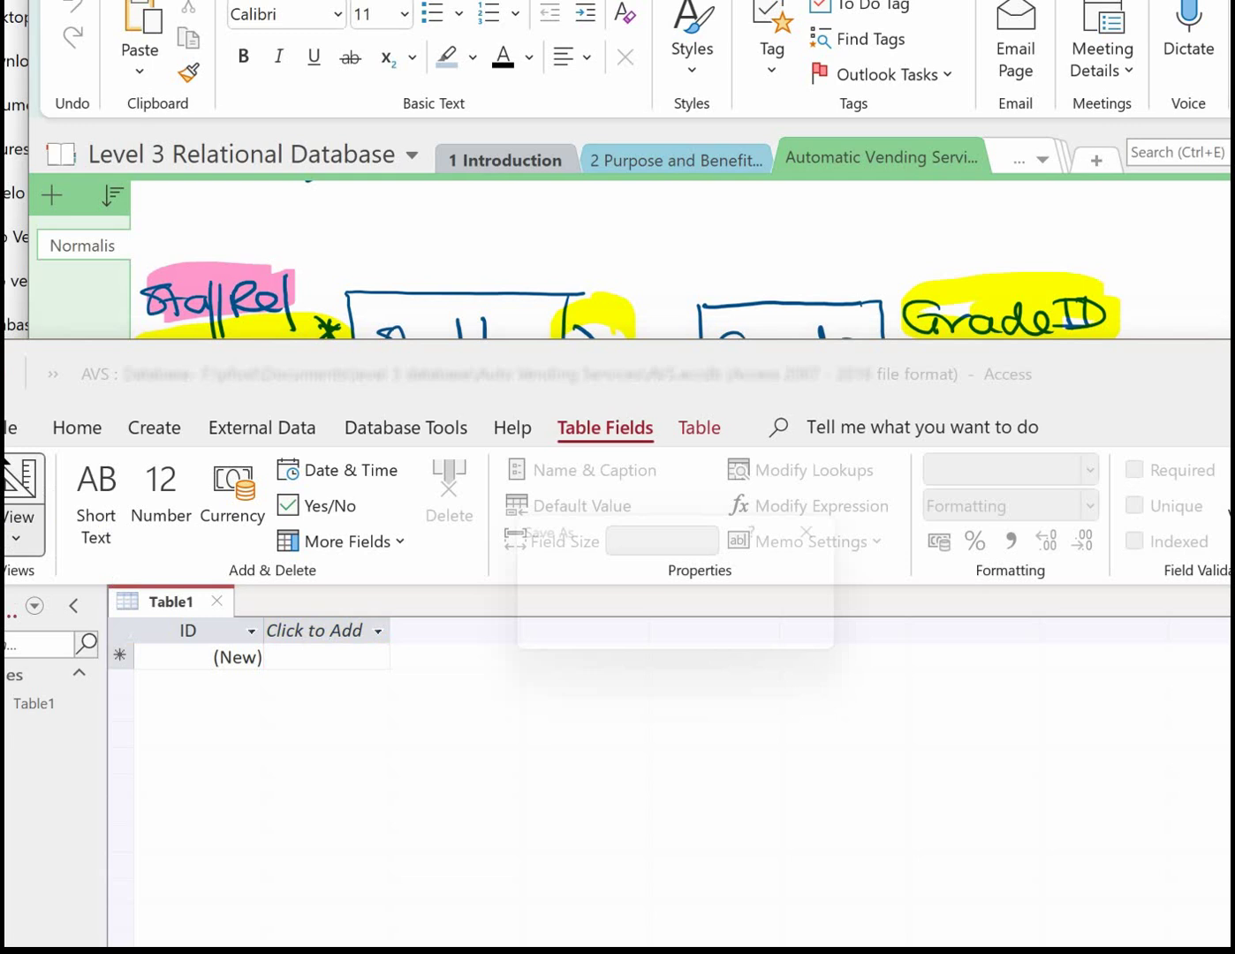
key("BackSpace")
type("tblGrade")
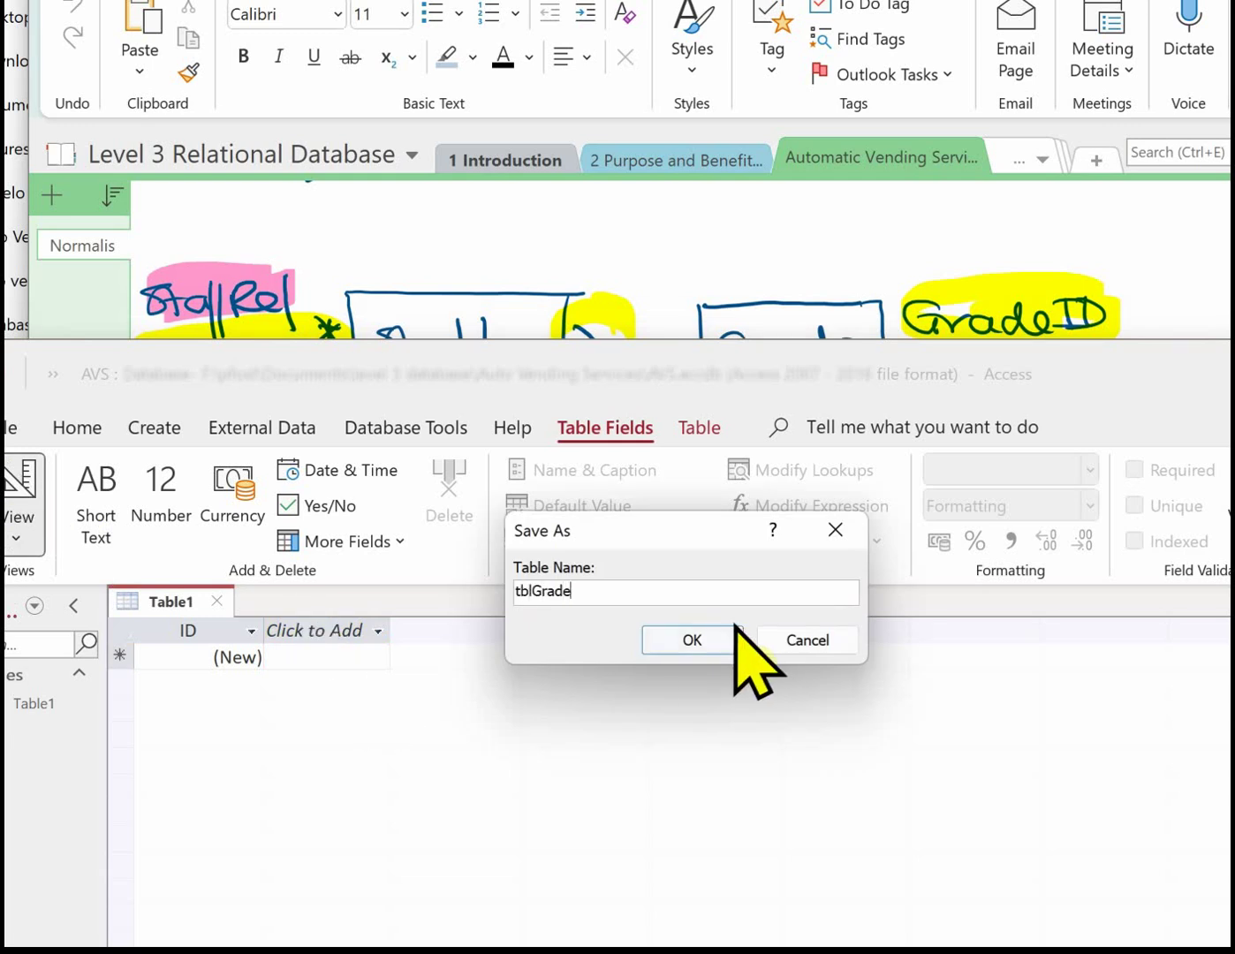
left_click(695, 638)
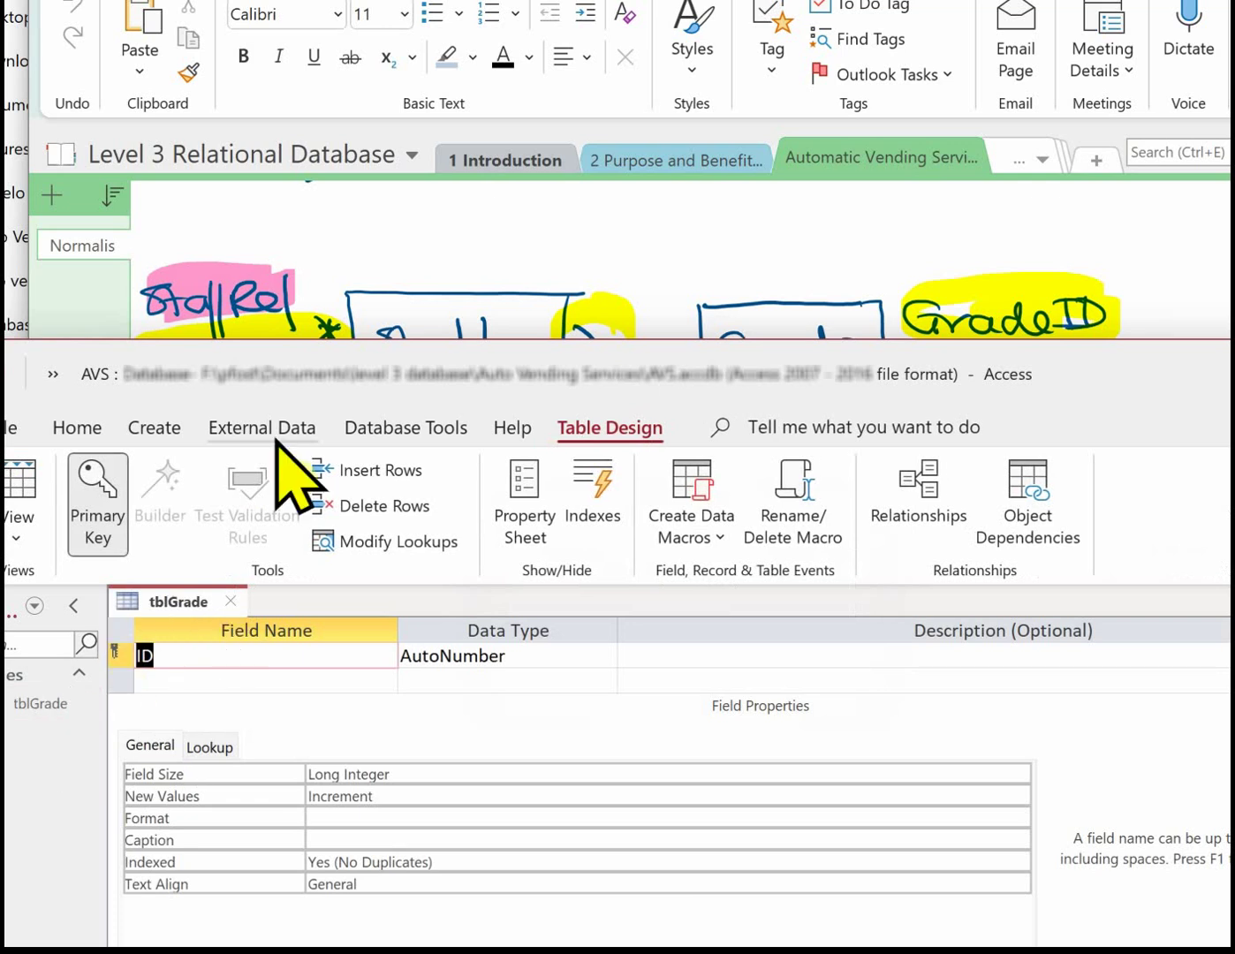
type("GradeID")
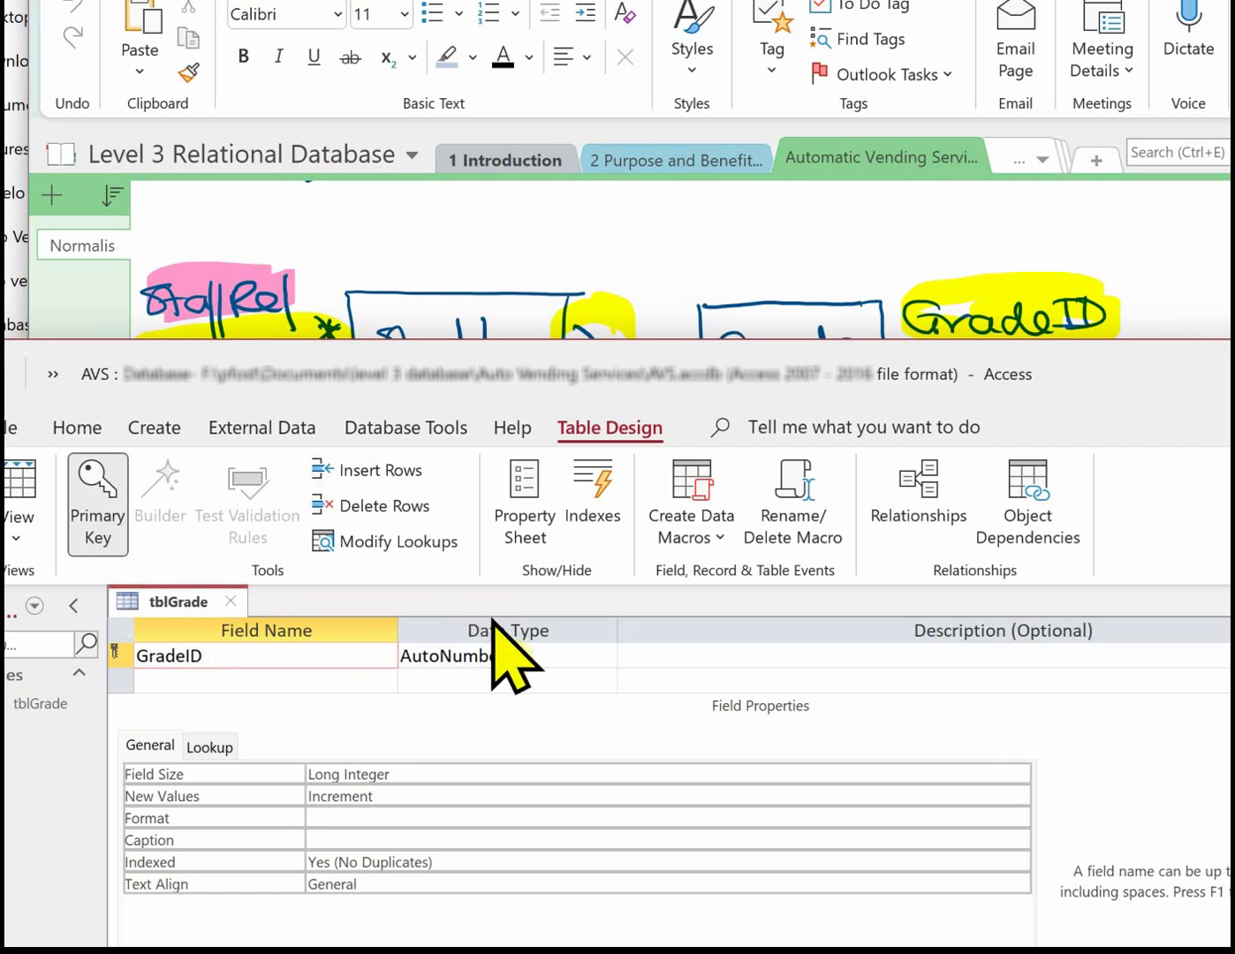
Bring the annotated Figure 1 page up behind Access, then raise and enlarge the Access window below the column headings
key("alt+Tab")
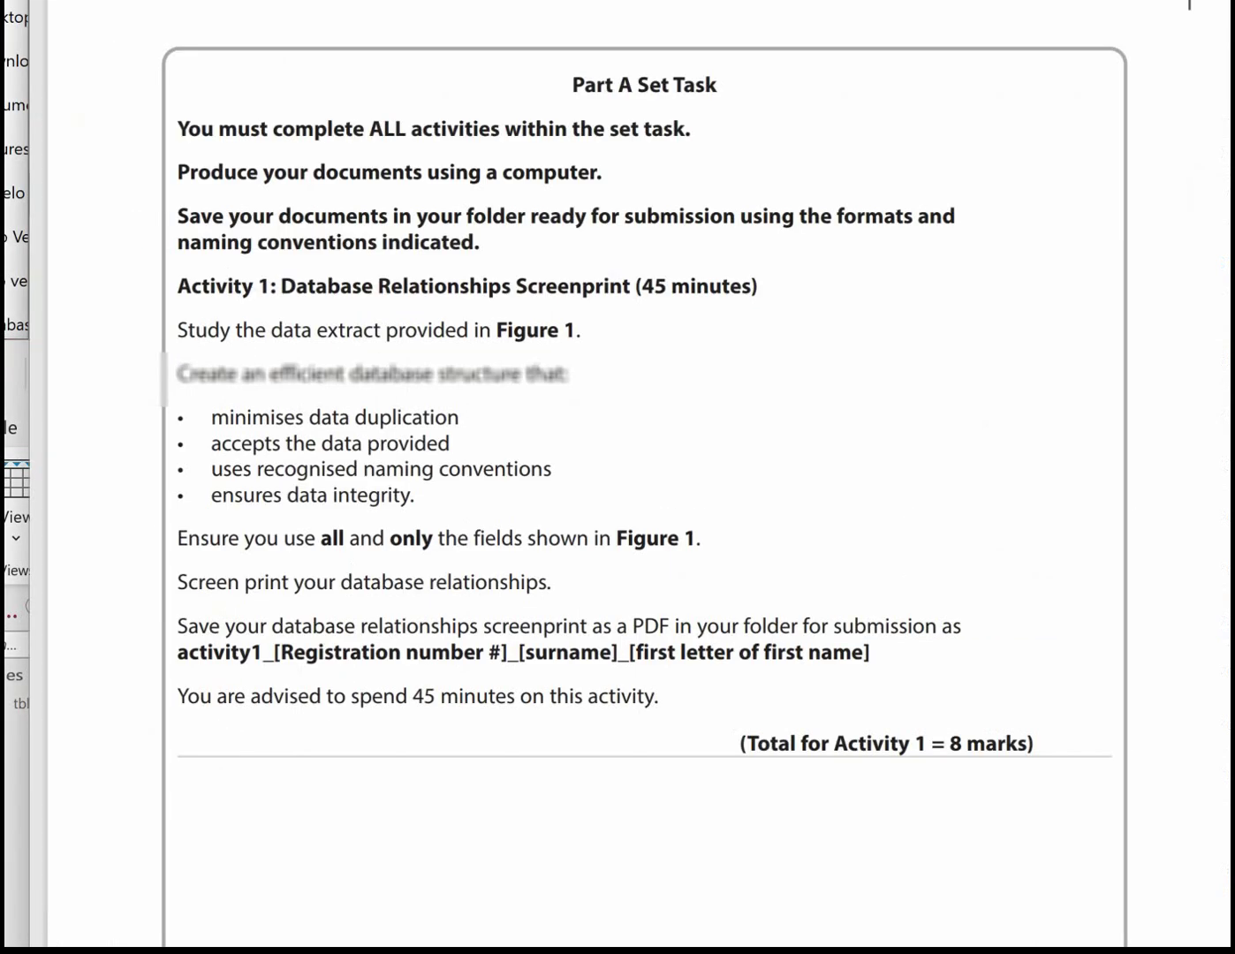
scroll(604, 778, "down", 10)
key("alt+Tab")
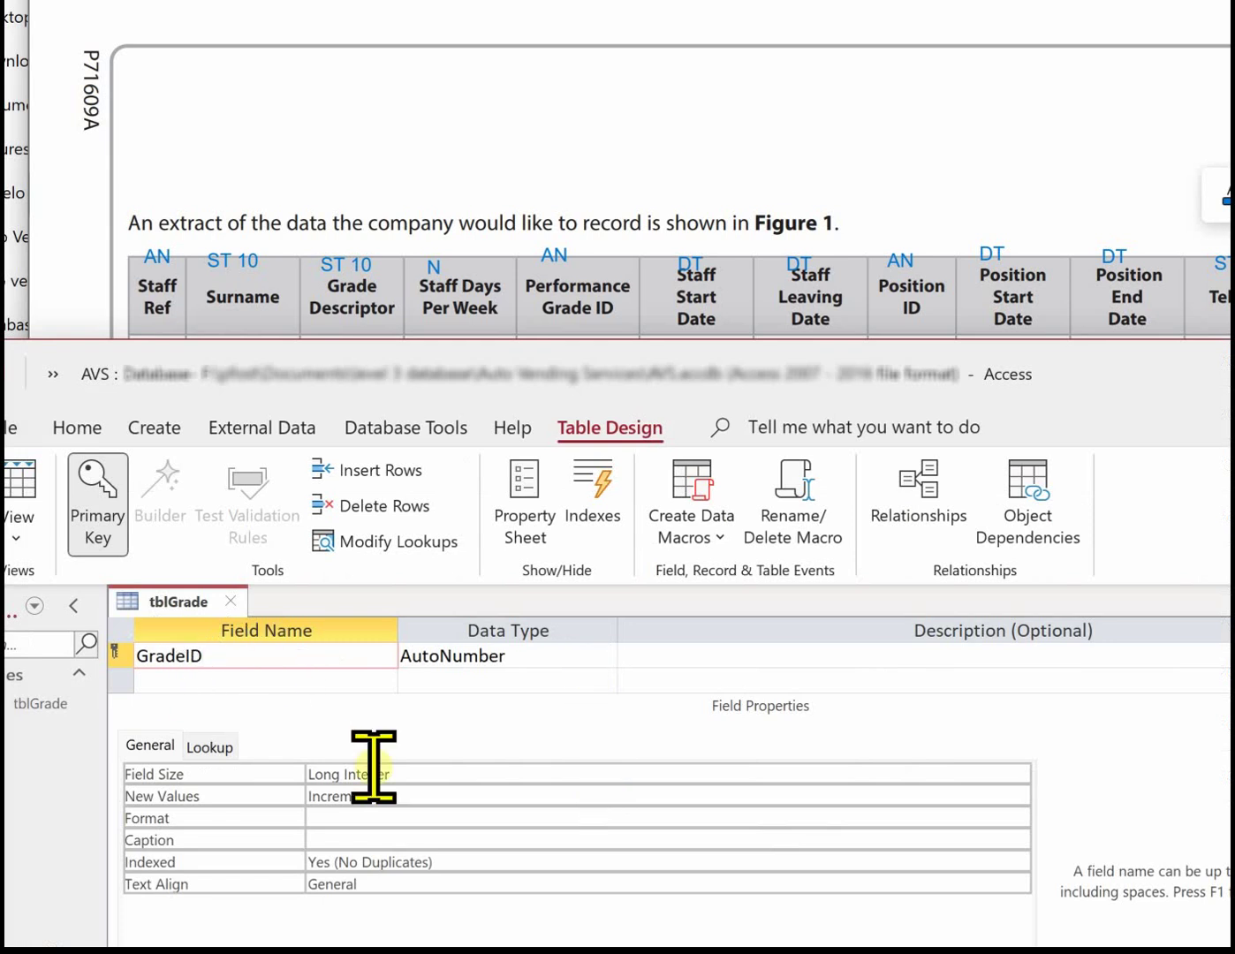
left_click_drag(758, 362, 786, 177)
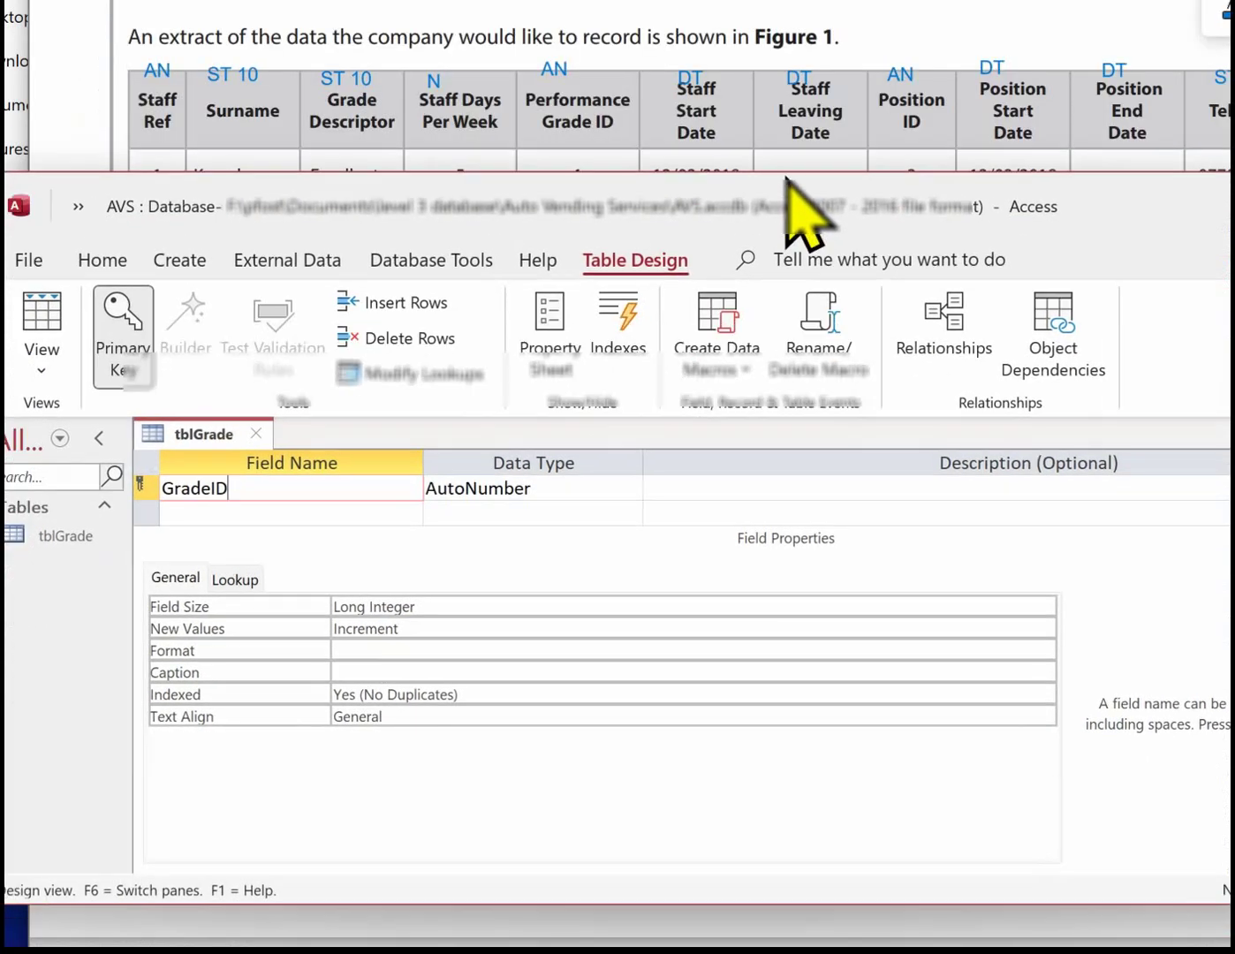
left_click_drag(650, 903, 651, 950)
Add a Short Text field named GradeDes with field size 10 to tblGrade, then save and close the table
left_click(206, 514)
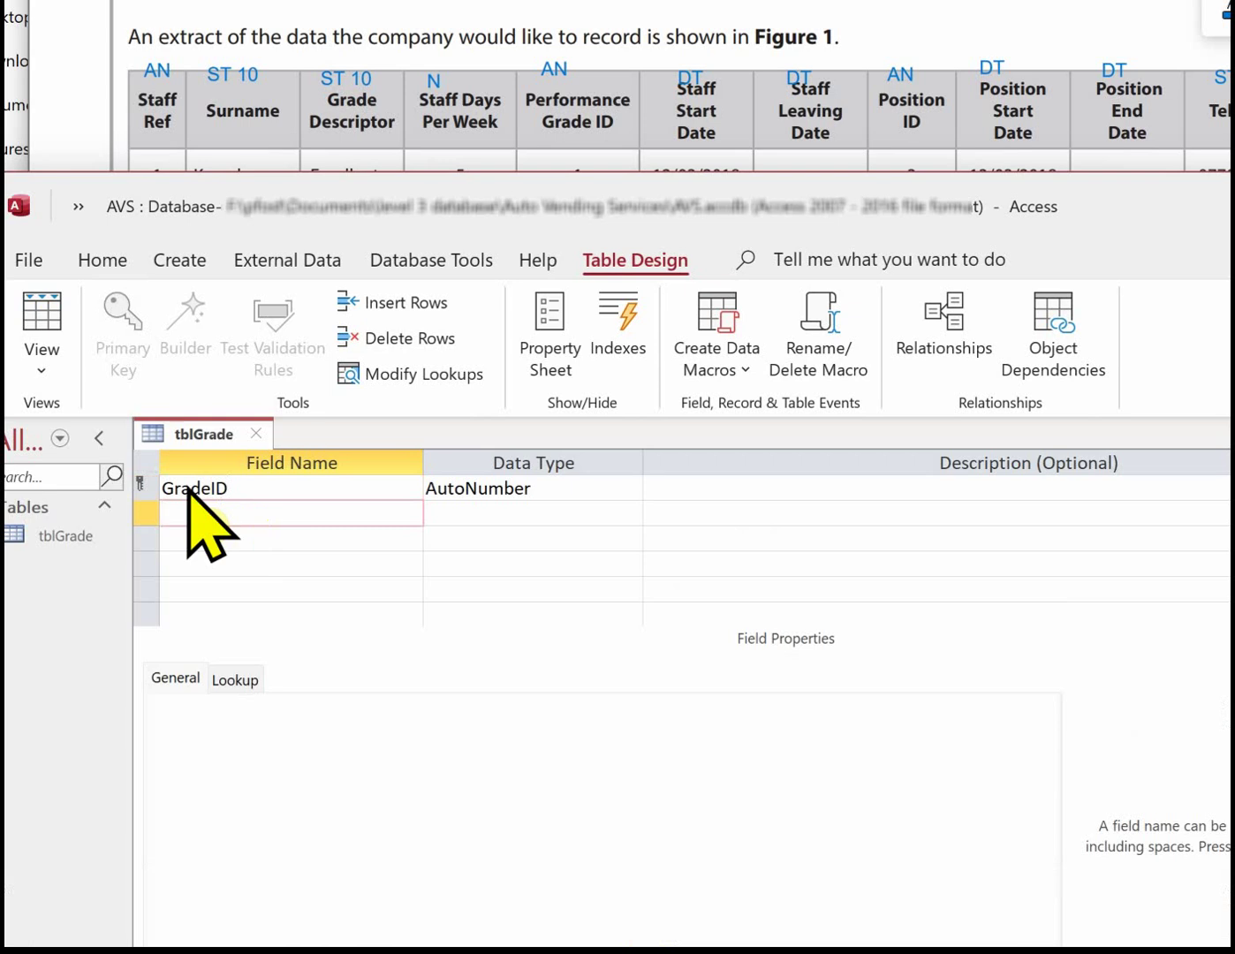
type("GradeDes")
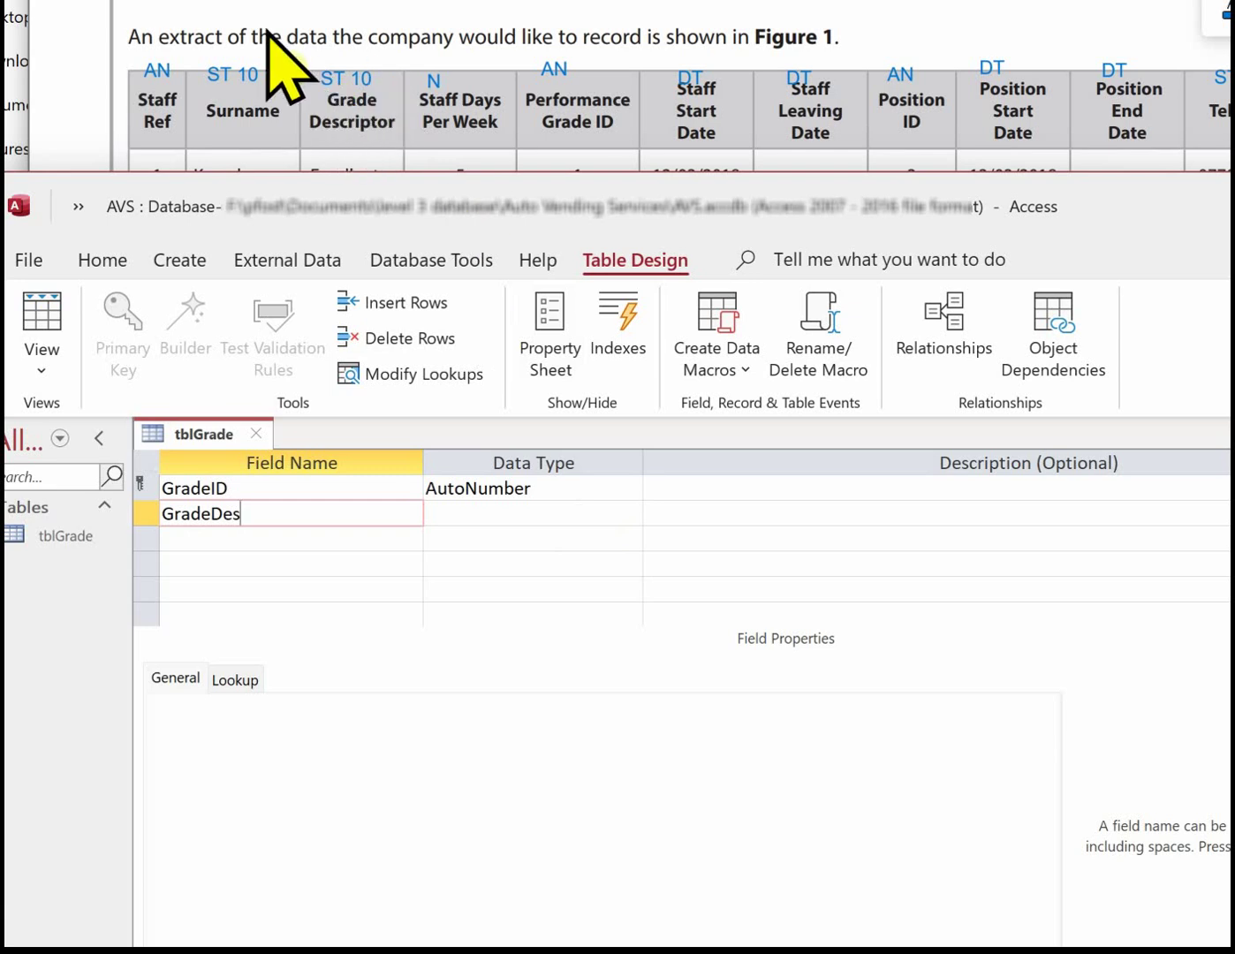
left_click(486, 516)
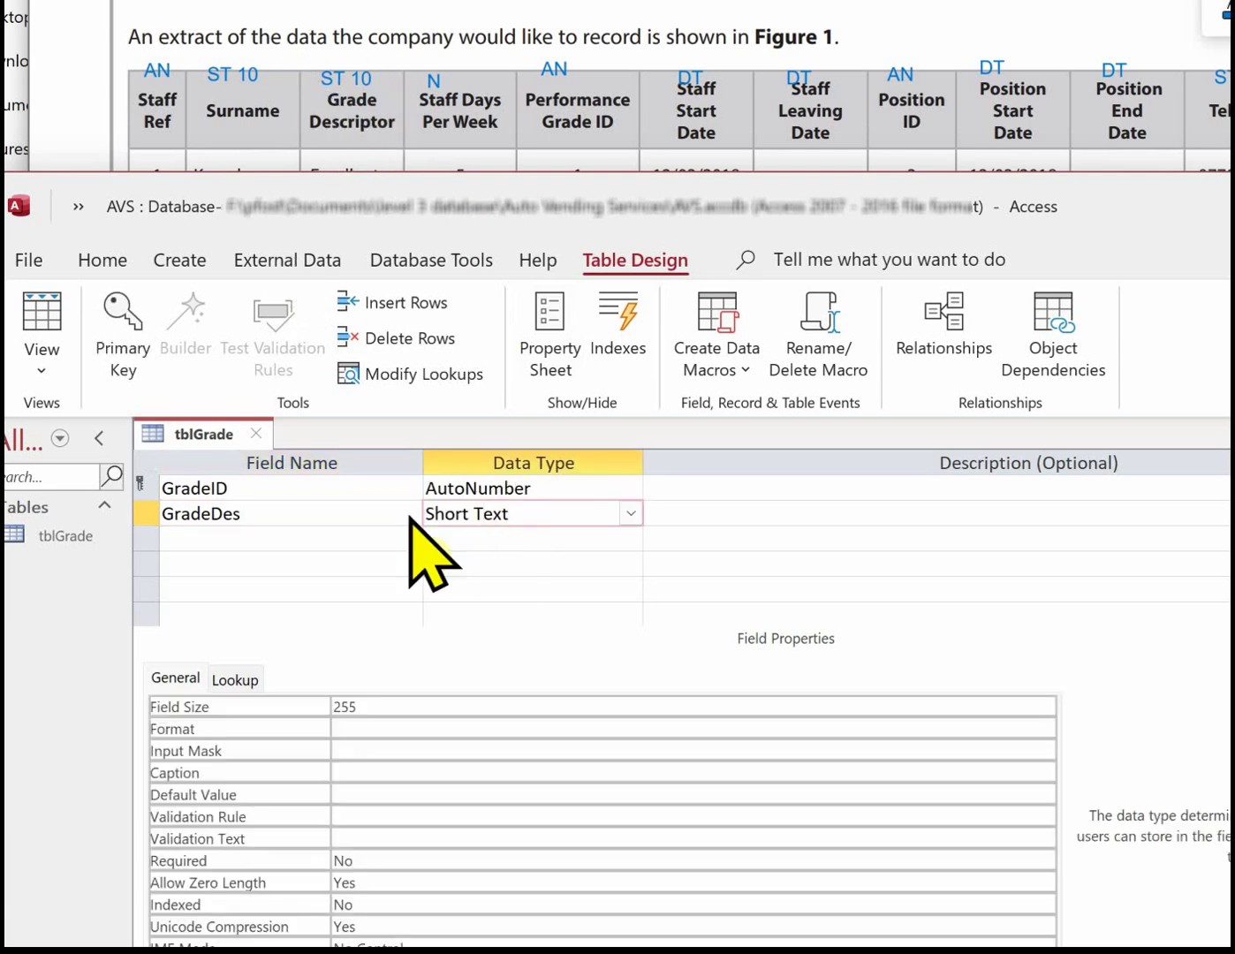
left_click(393, 711)
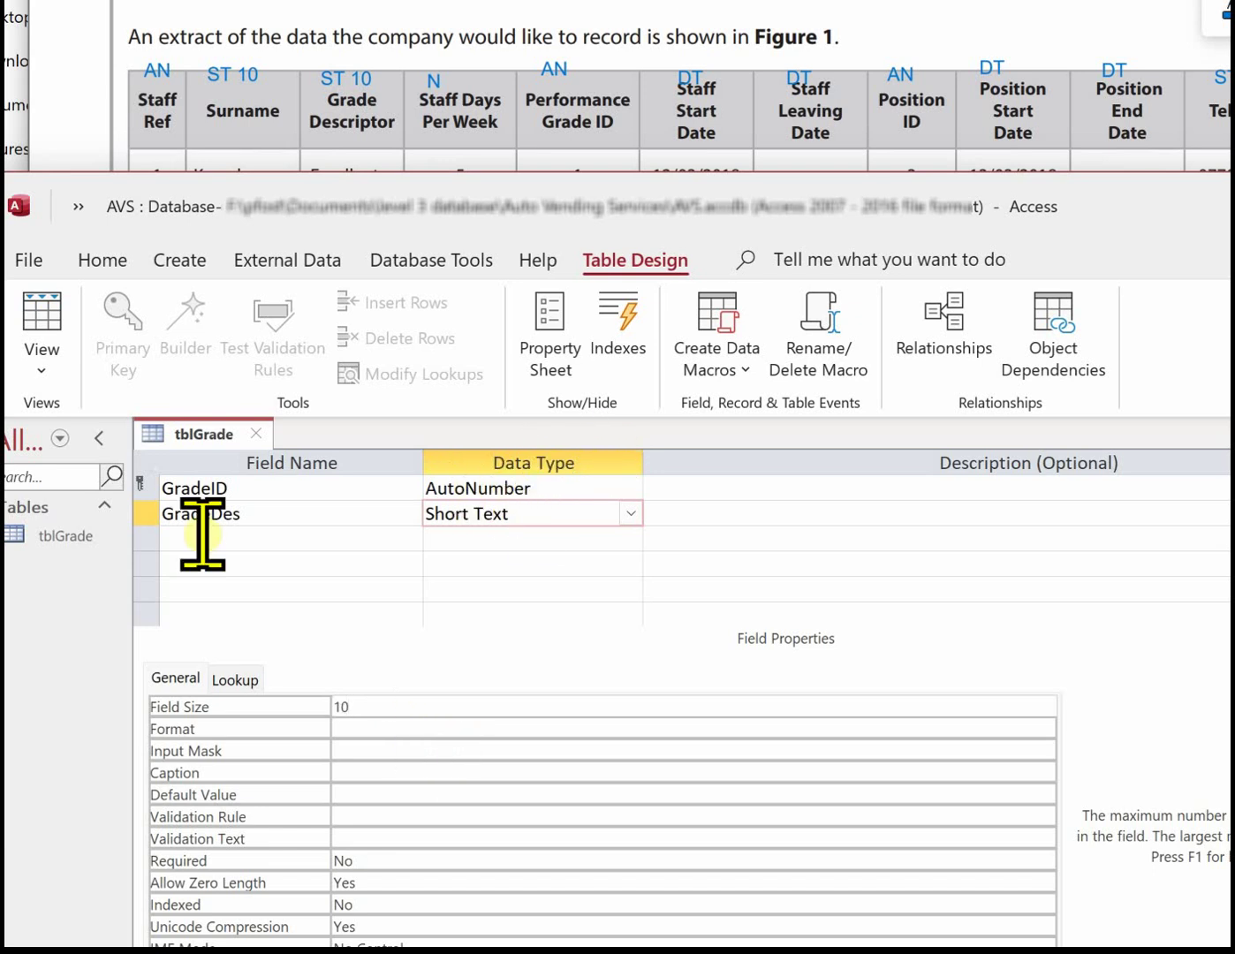
left_click(256, 433)
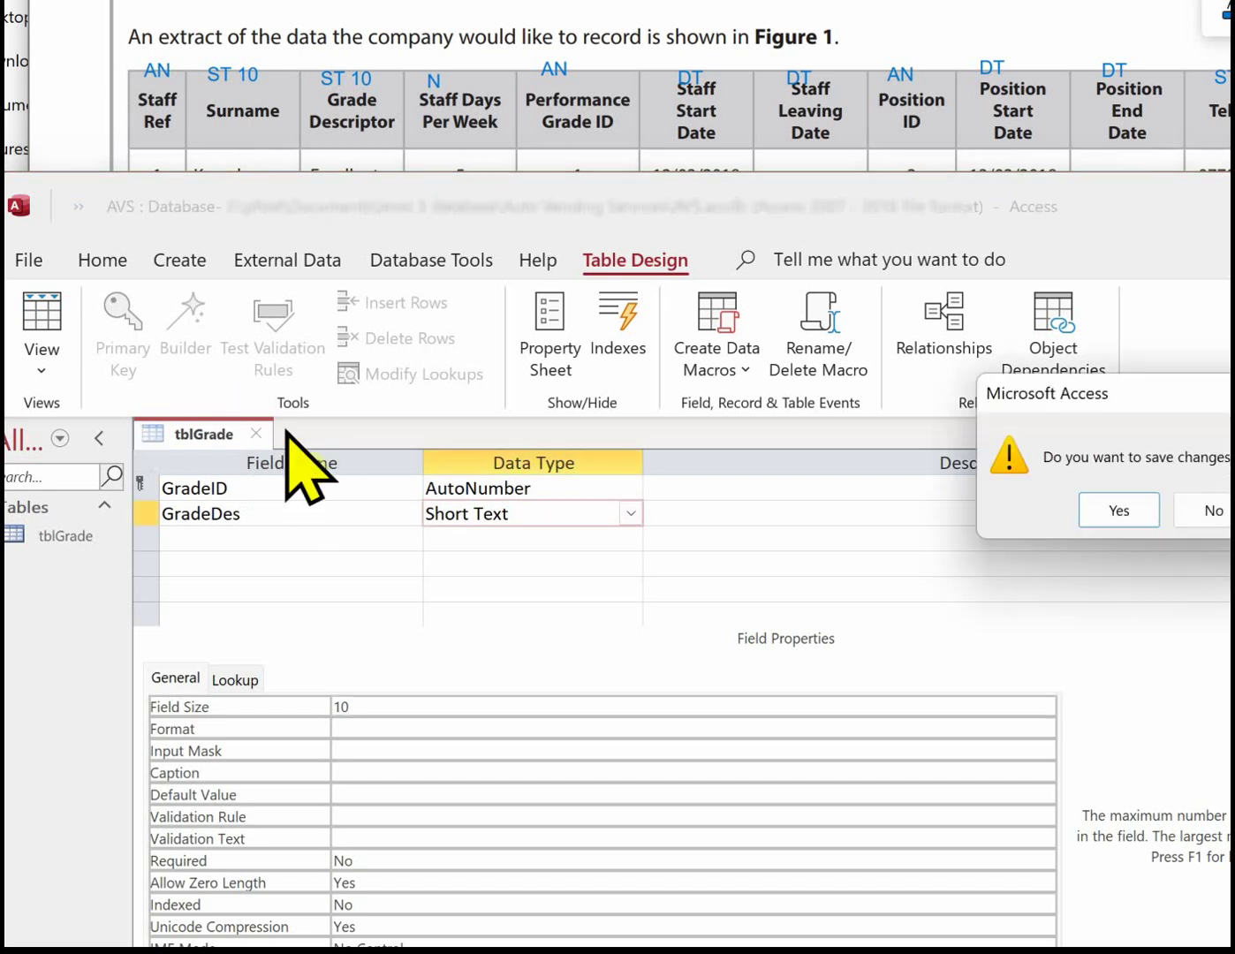
left_click(937, 506)
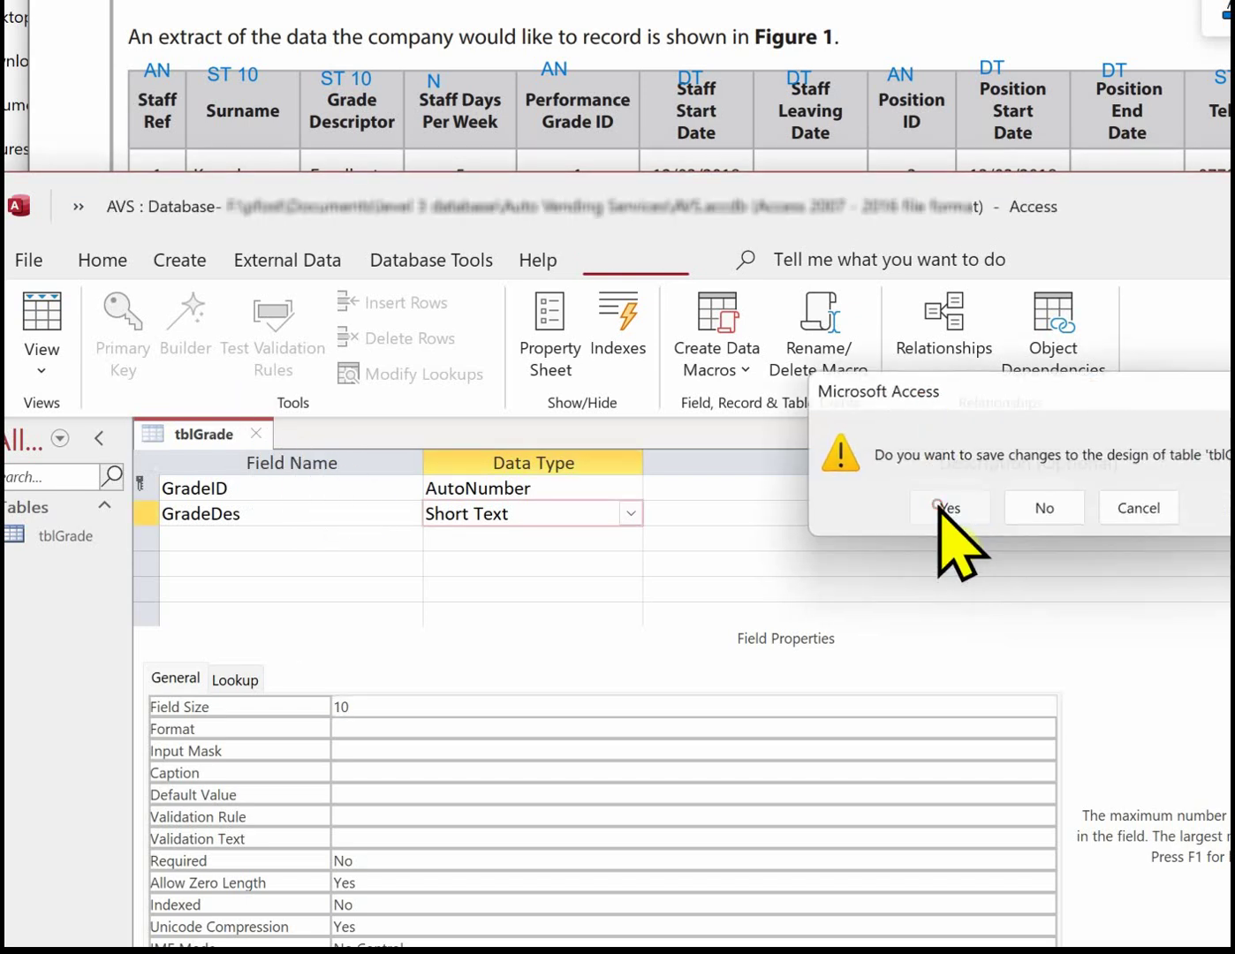
Create a new table in Design view, saved as tblPosition, and rename its key field PositionID
left_click(179, 261)
left_click(156, 323)
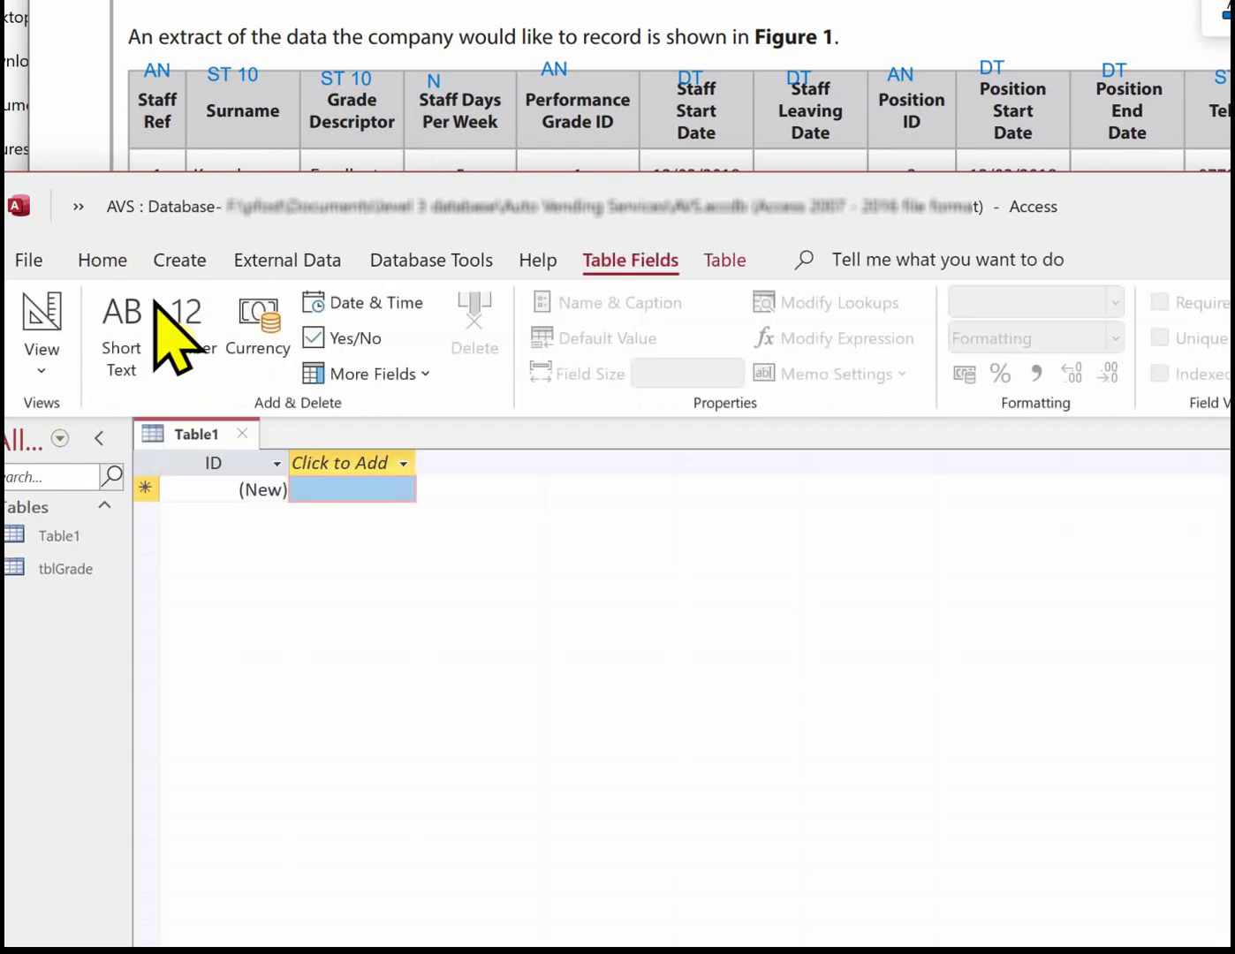
left_click(41, 319)
key("BackSpace")
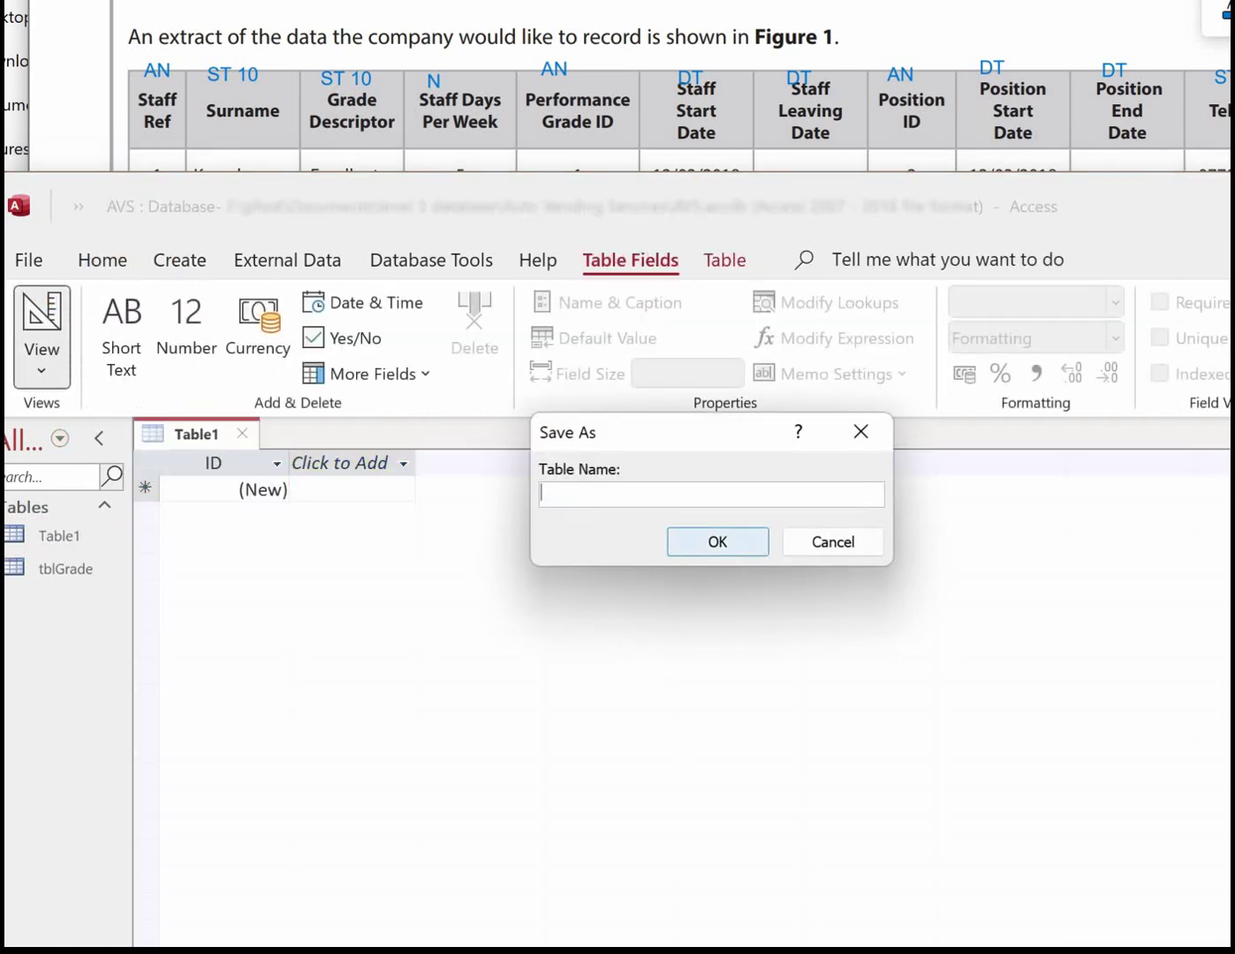
type("tblPosition")
left_click(711, 541)
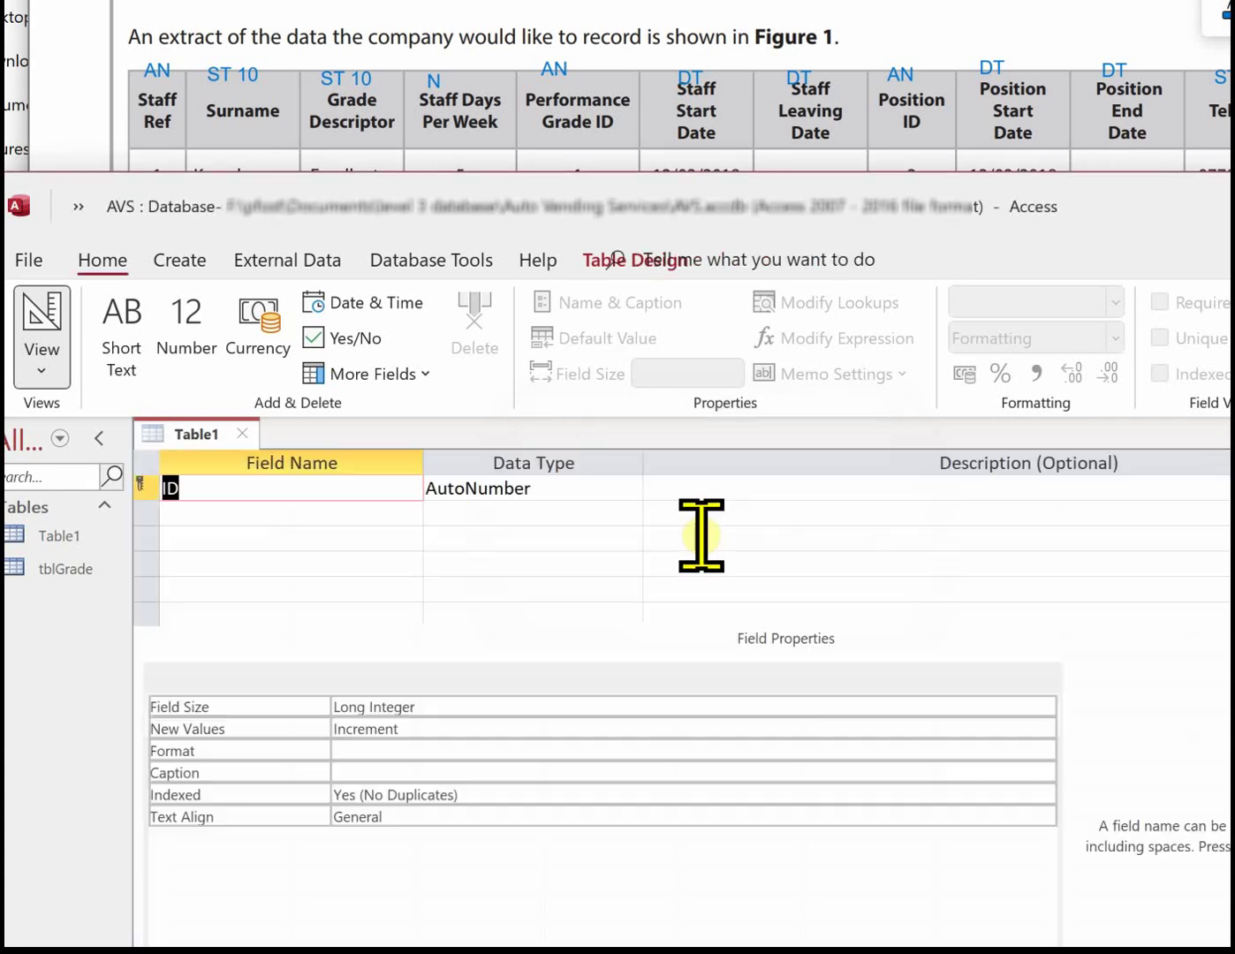
left_click(268, 499)
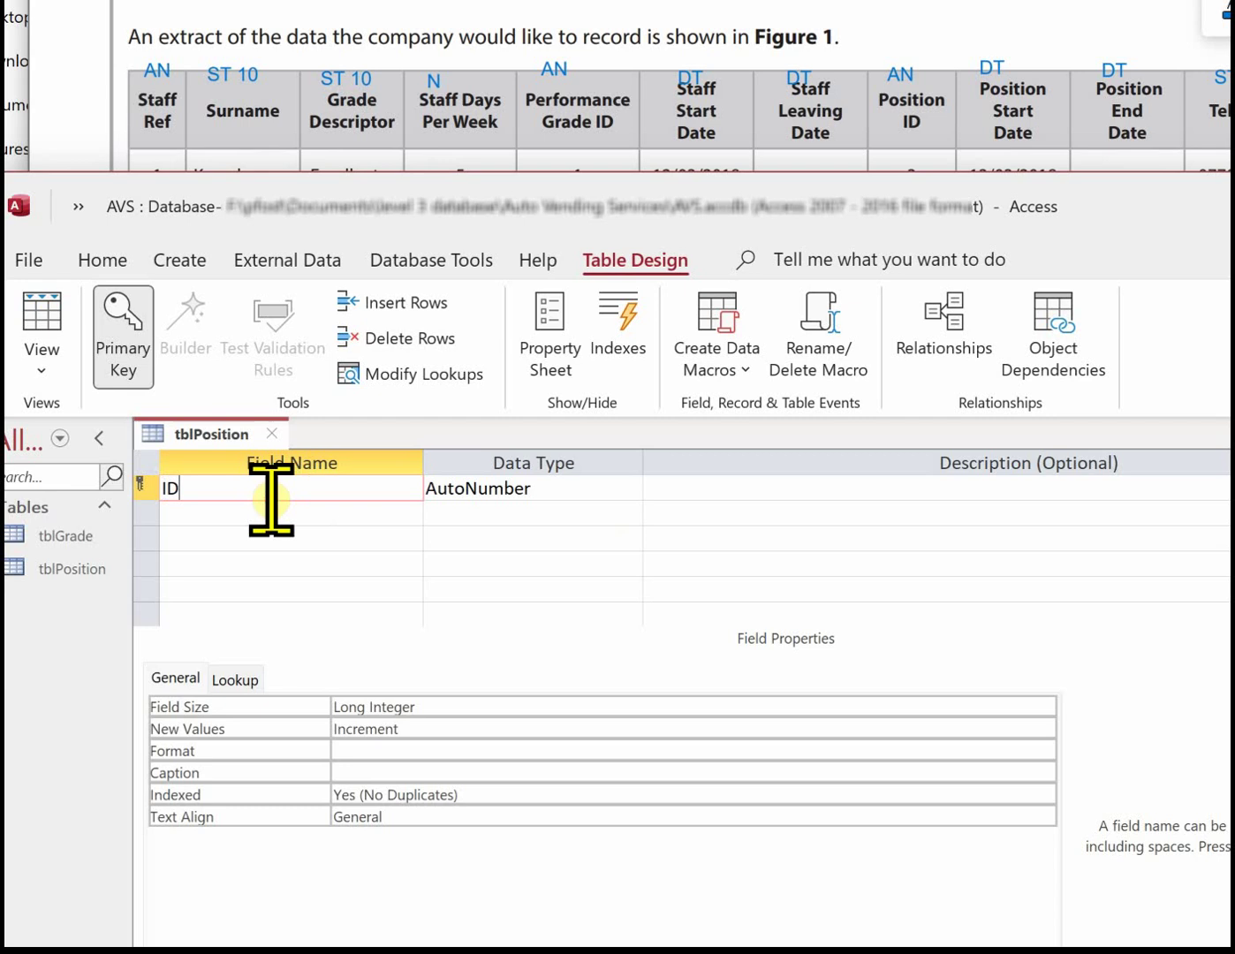
type("Position")
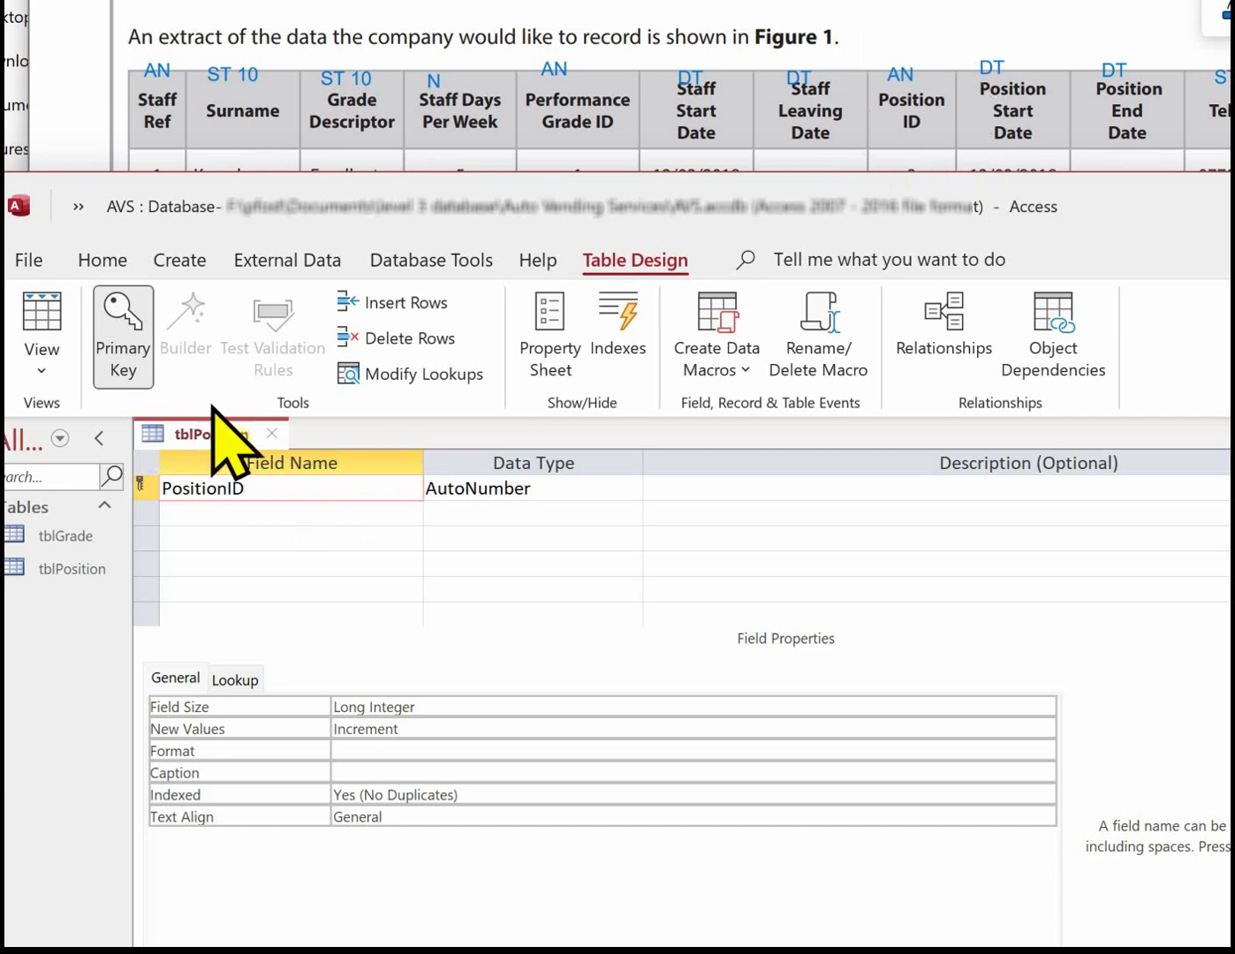
Check the Position column's annotation in Figure 1 and add a Short Text field named Position to tblPosition
left_click(204, 504)
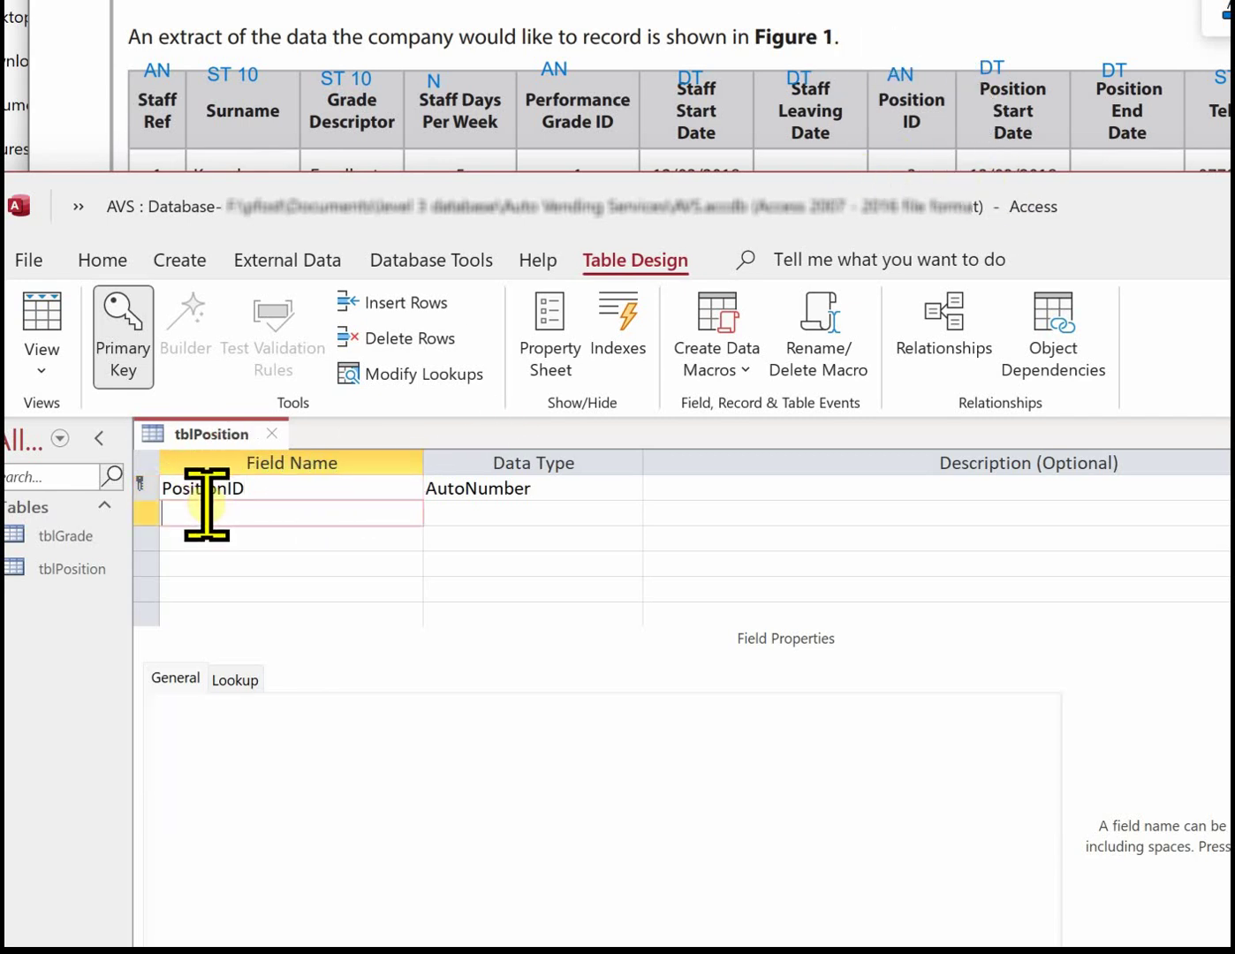
left_click(786, 26)
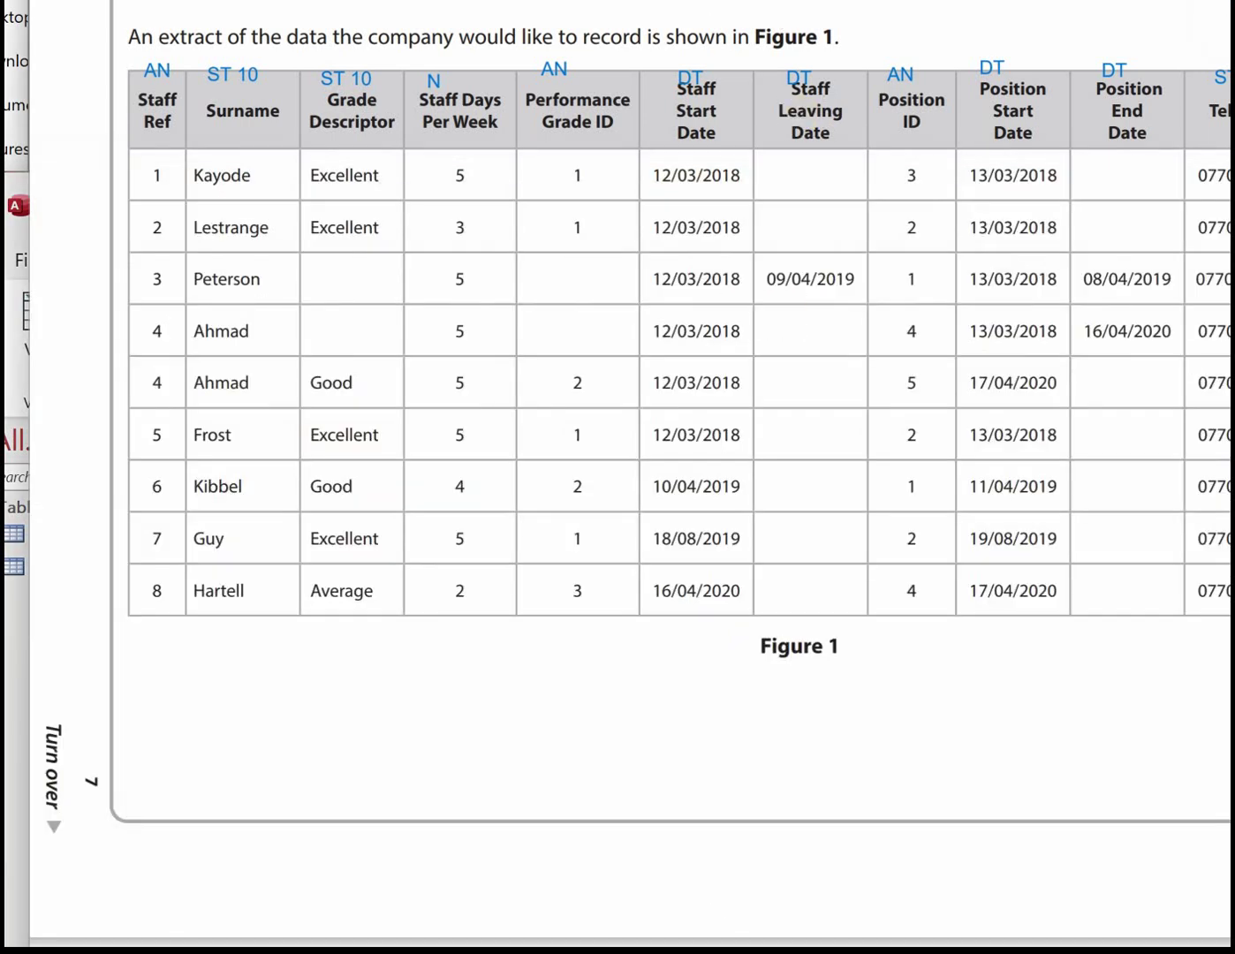
scroll(619, 414, "right", 5)
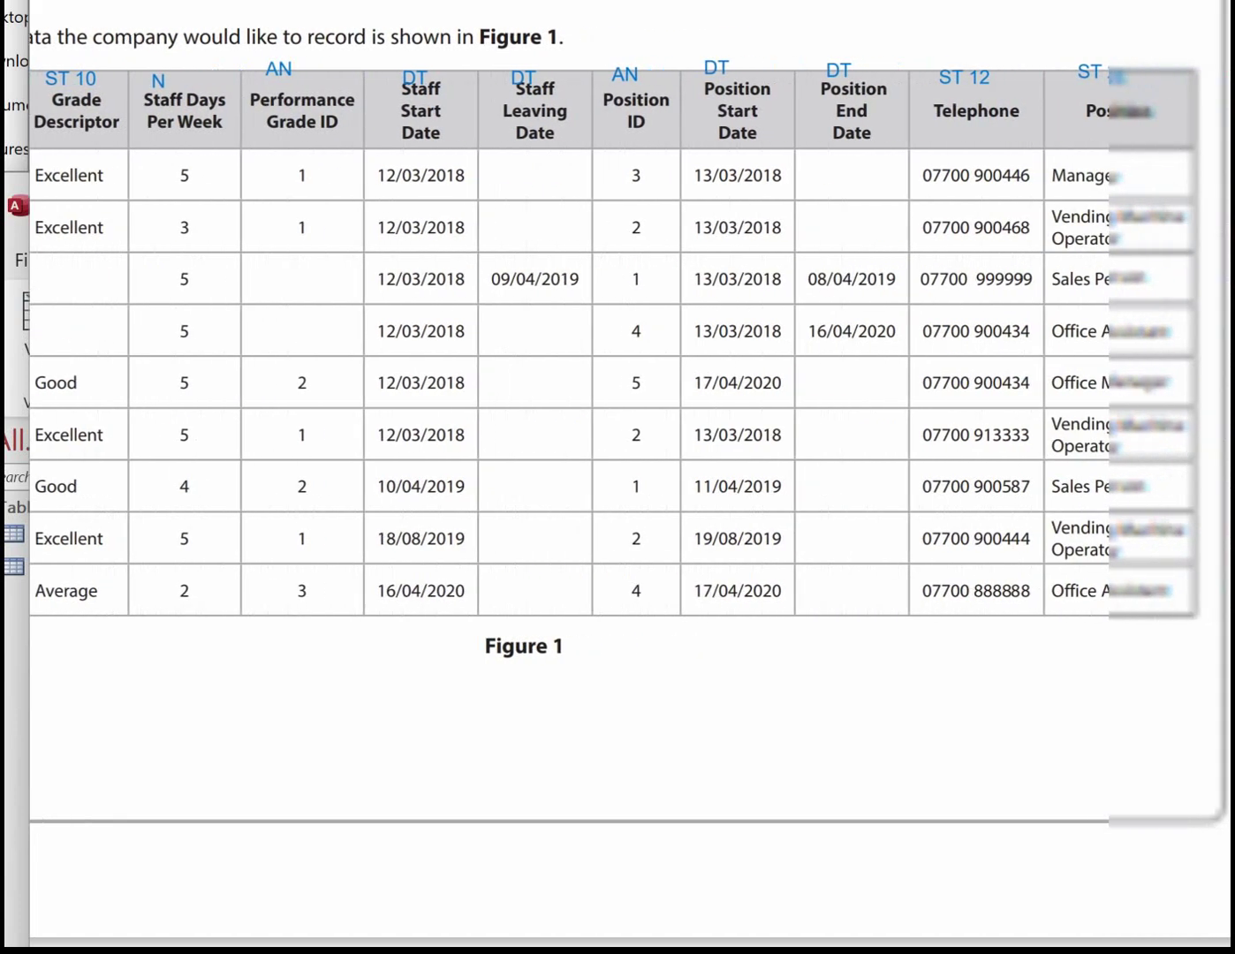
scroll(619, 416, "left", 2)
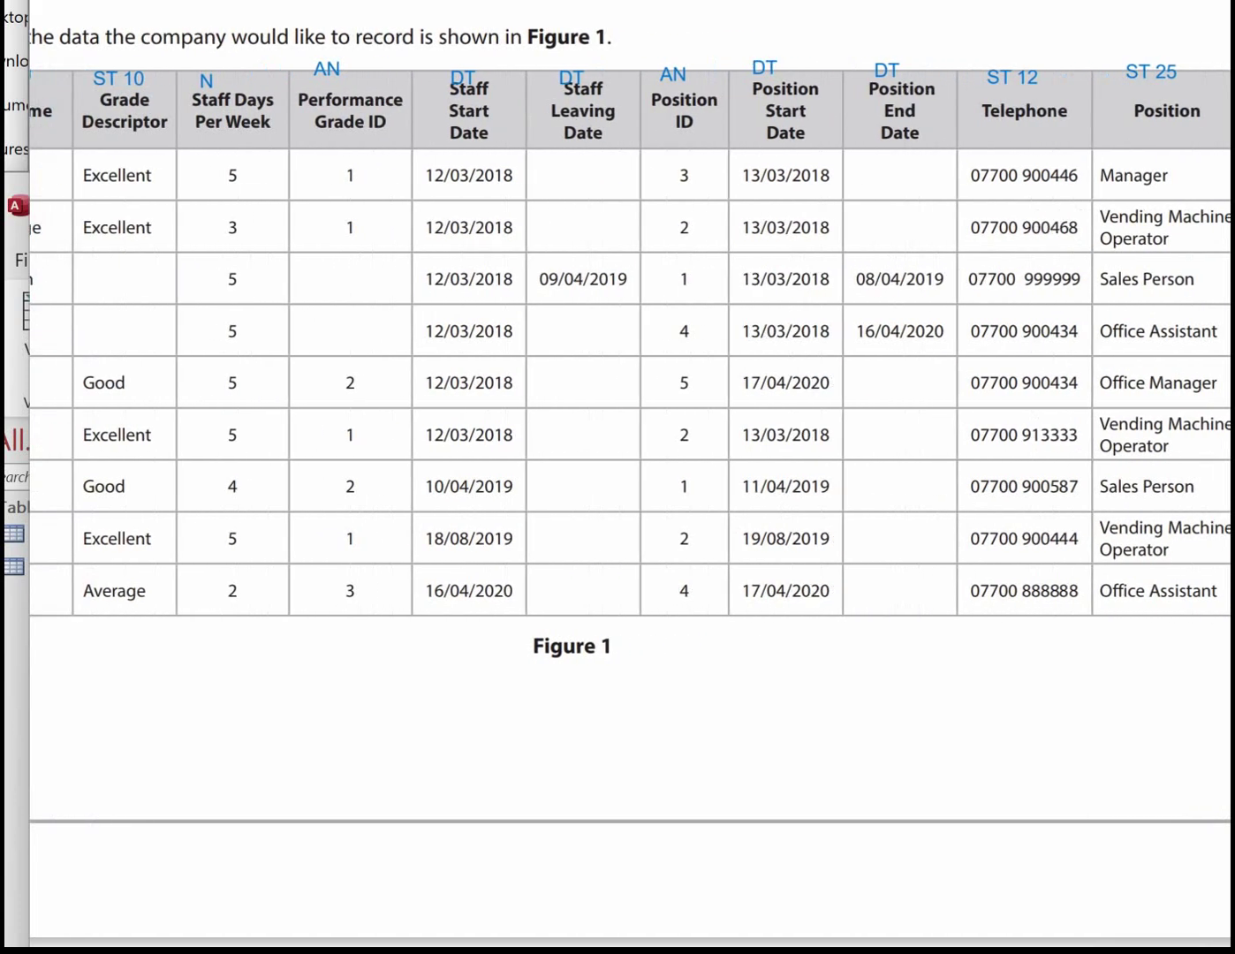
key("alt+Tab")
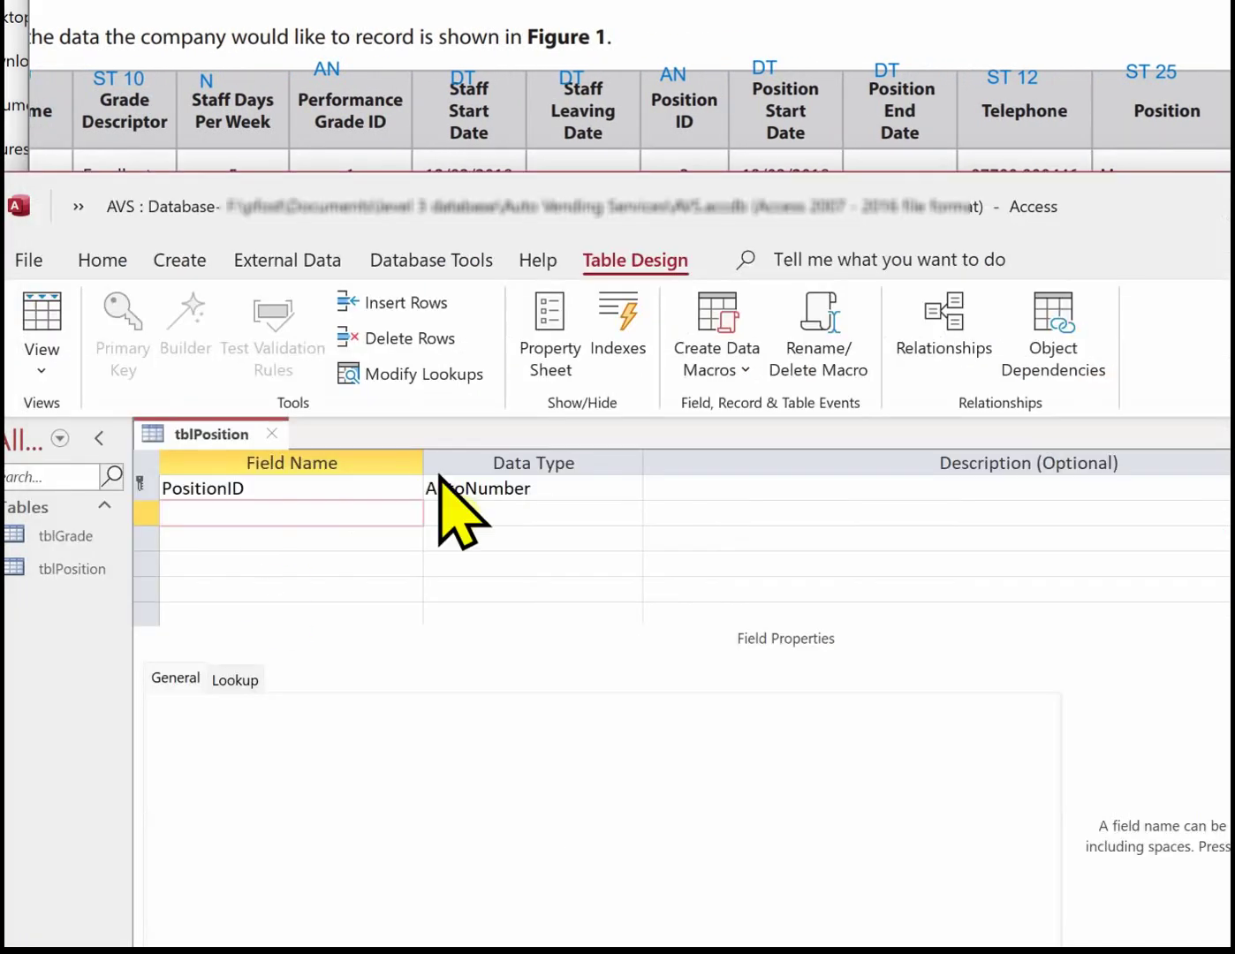
left_click(313, 526)
left_click(318, 513)
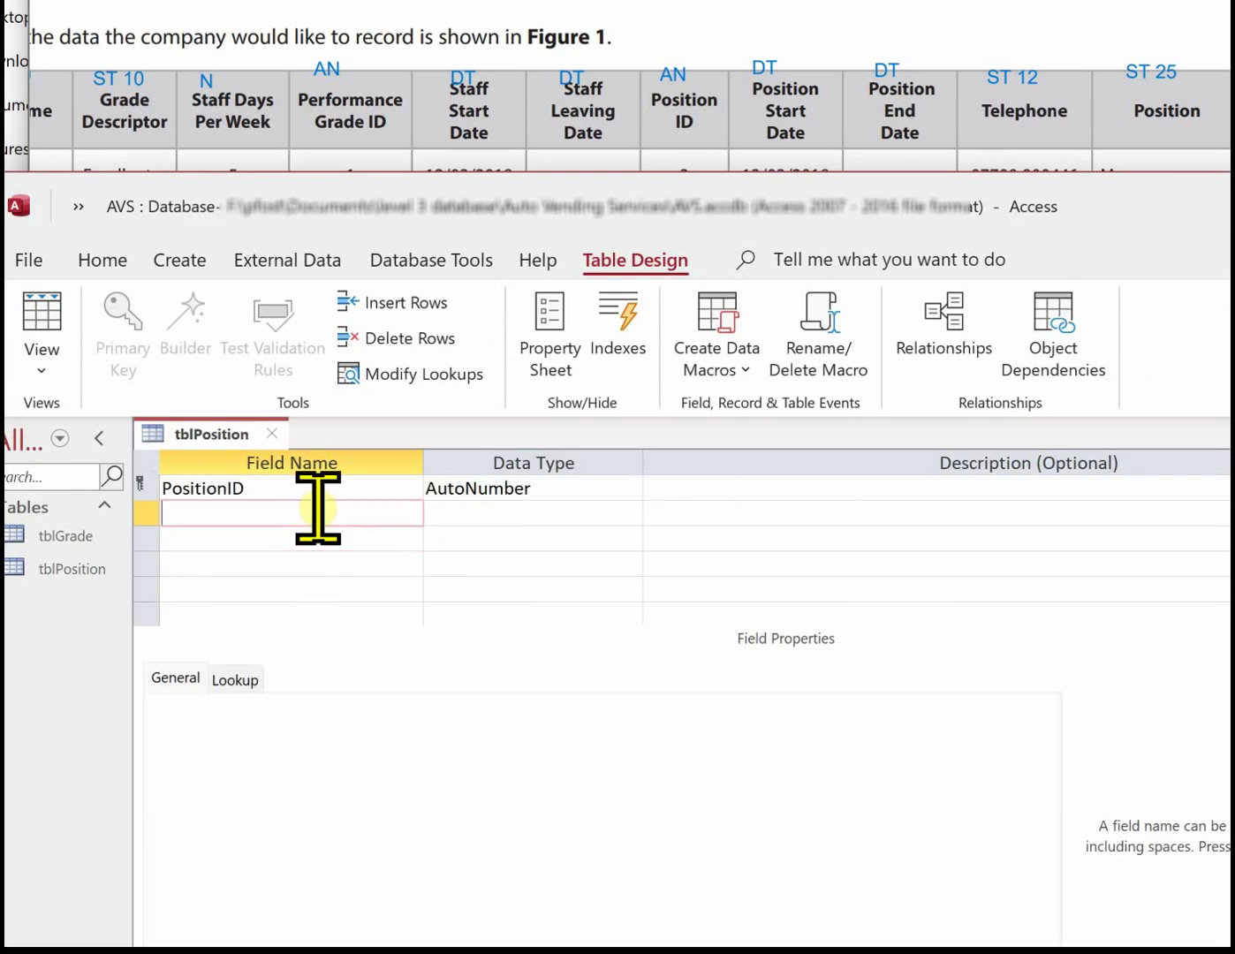
type("Position")
key("Tab")
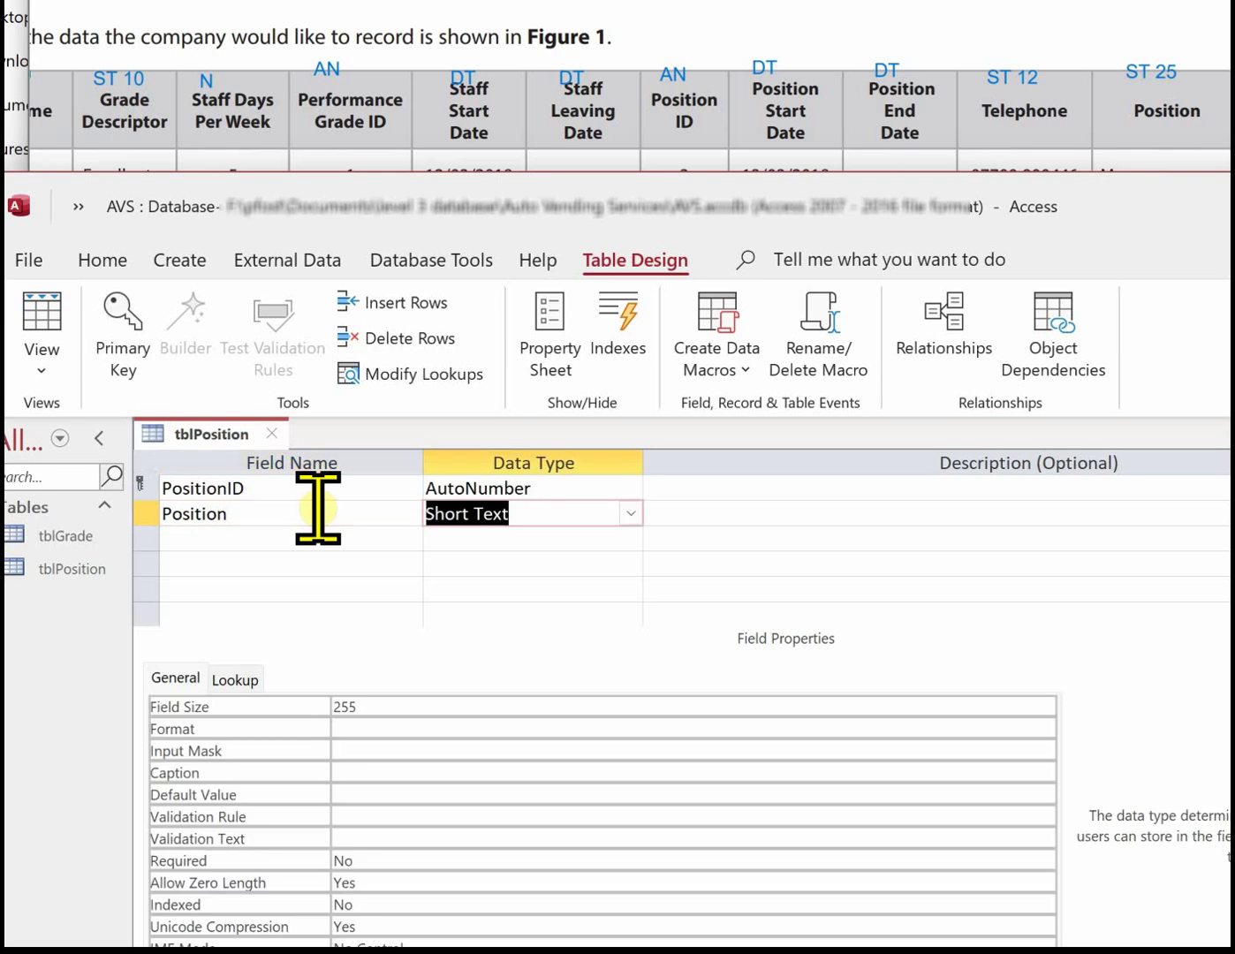
Set the Position field's size to 24, then save and close tblPosition
left_click(378, 705)
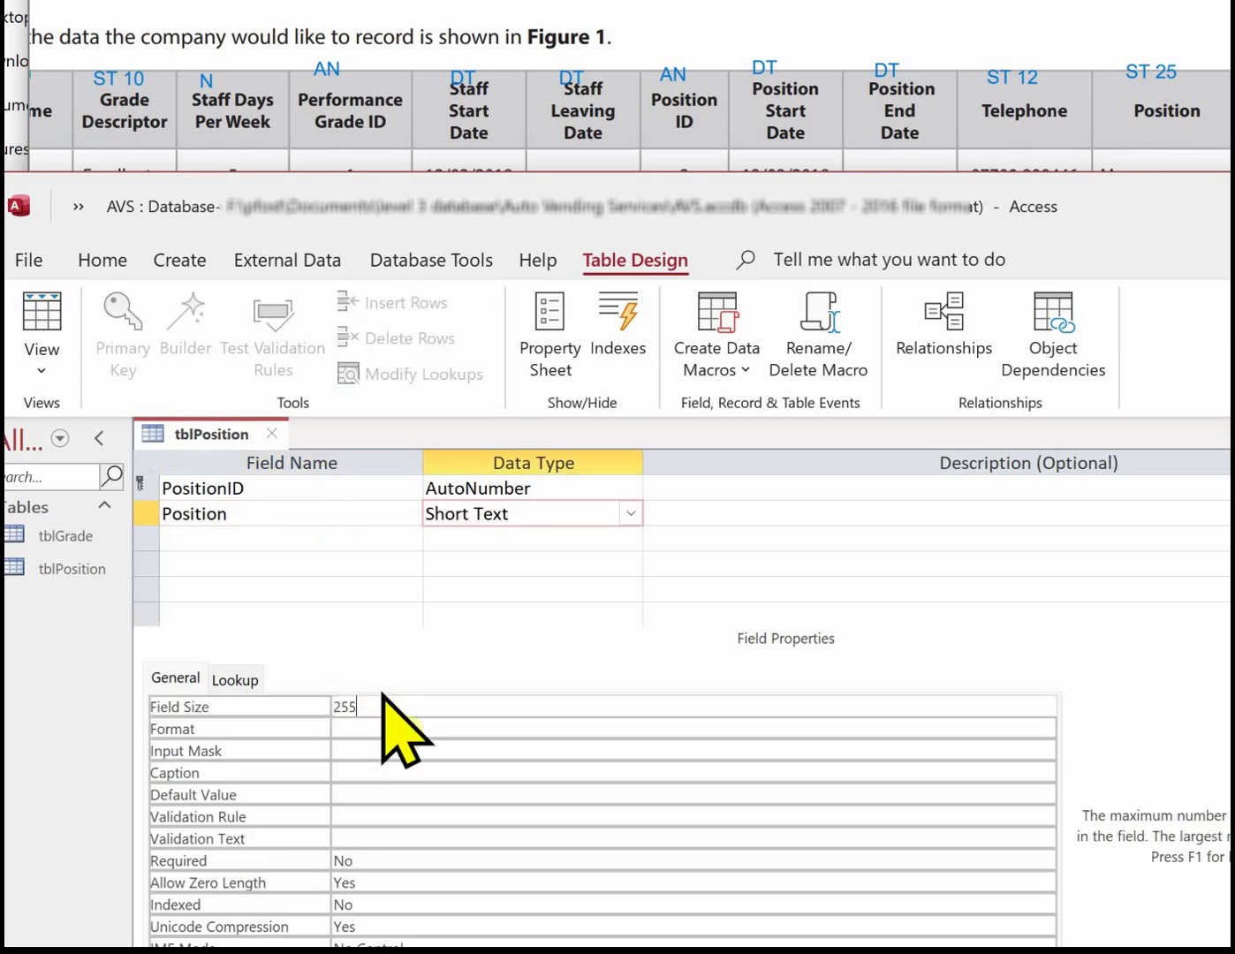
key("BackSpace")
key("BackSpace")
type("24")
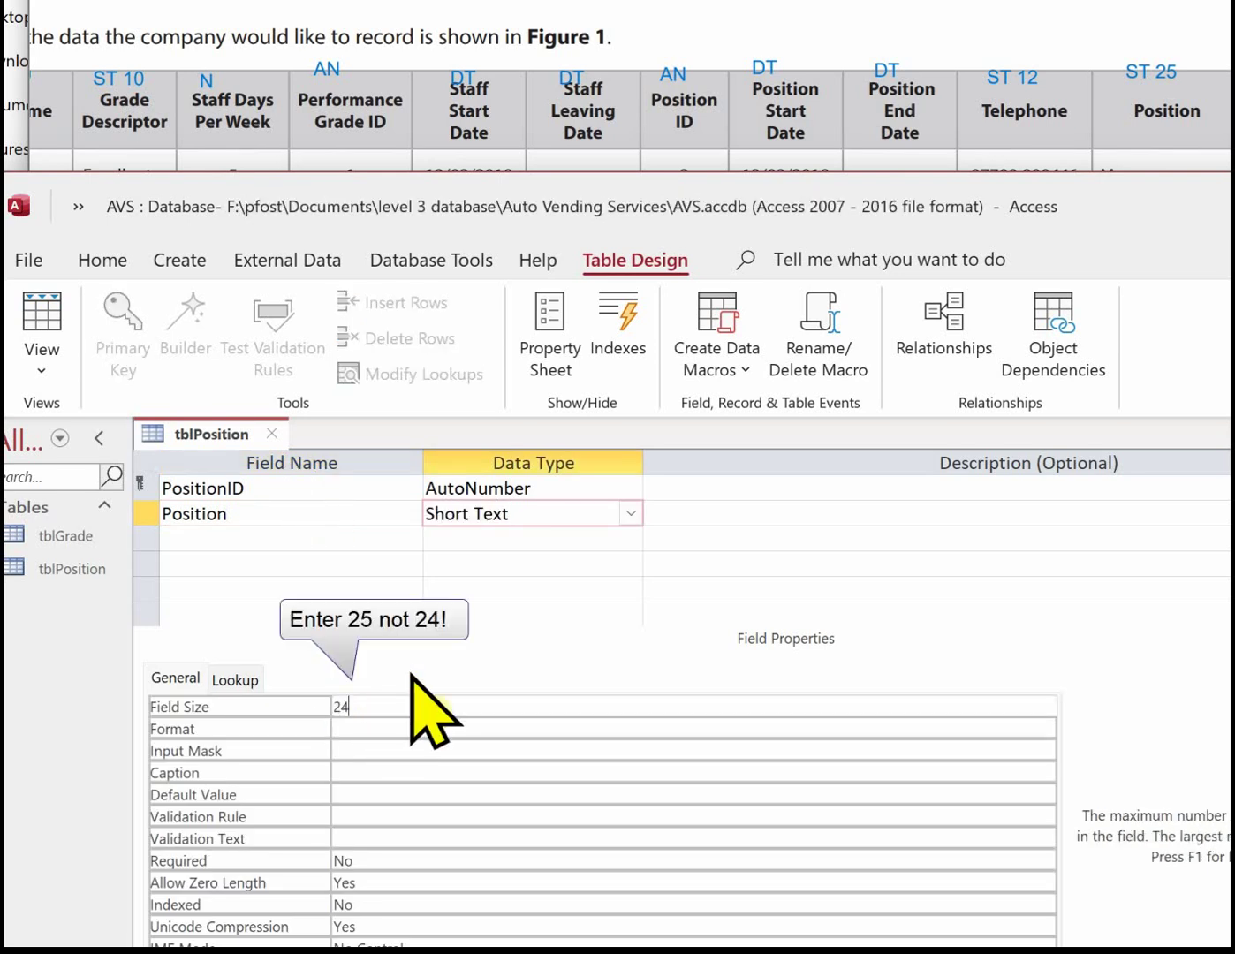
left_click(276, 433)
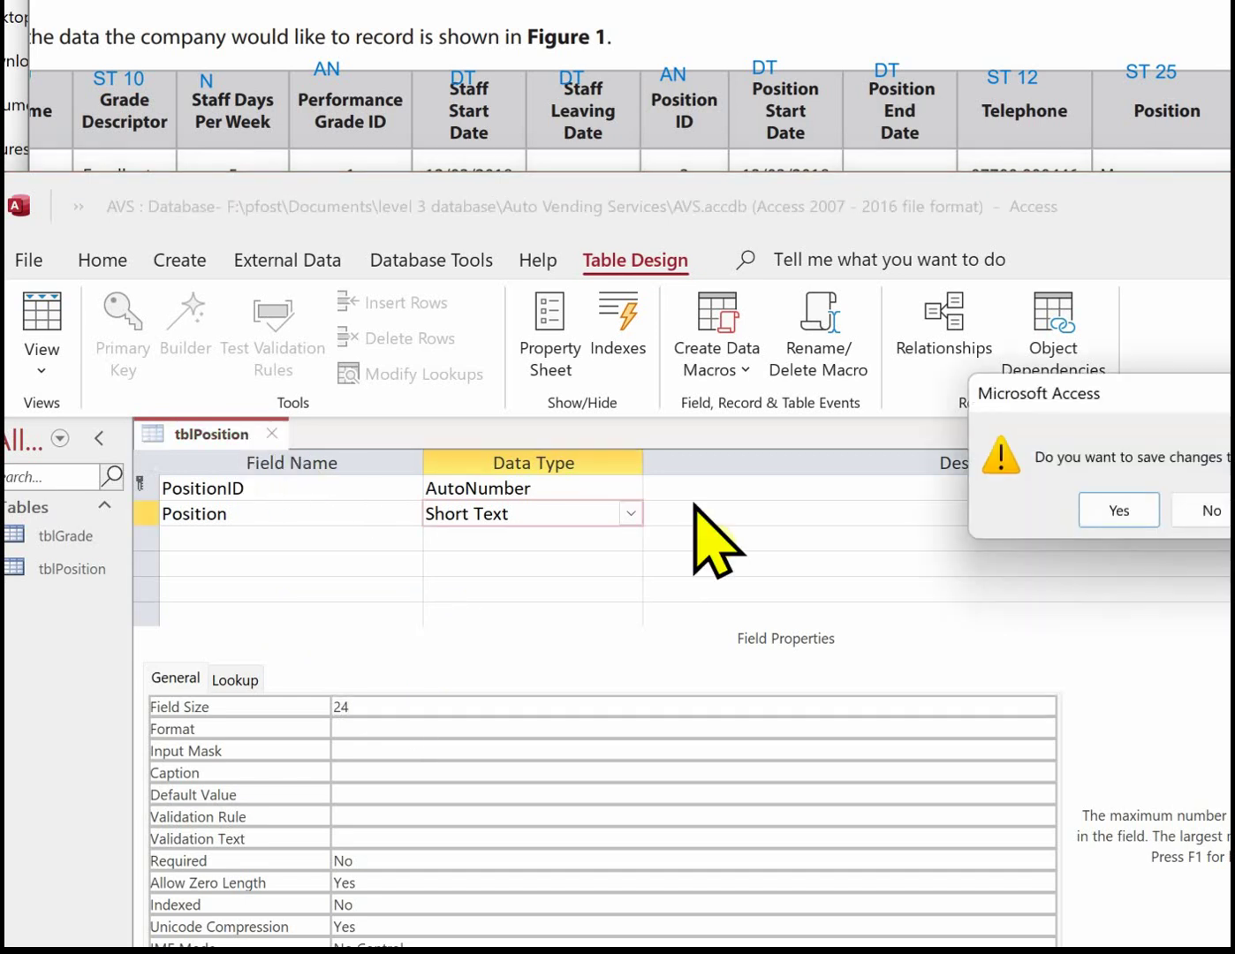
left_click(869, 530)
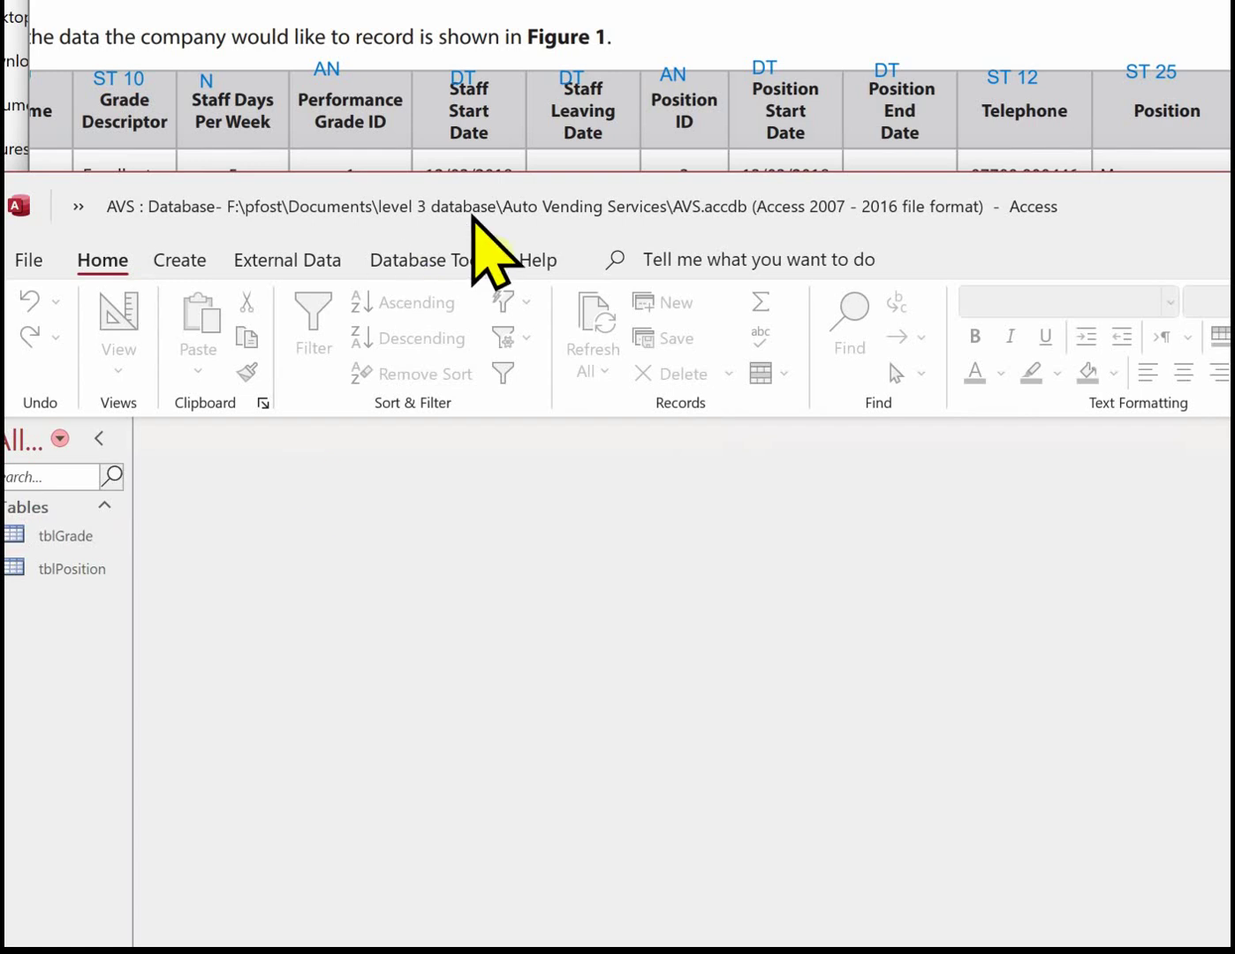
Check the normalisation diagram in OneNote, then create a table in Design view saved as tblStaff with its key field renamed StaffRef
key("alt+Tab")
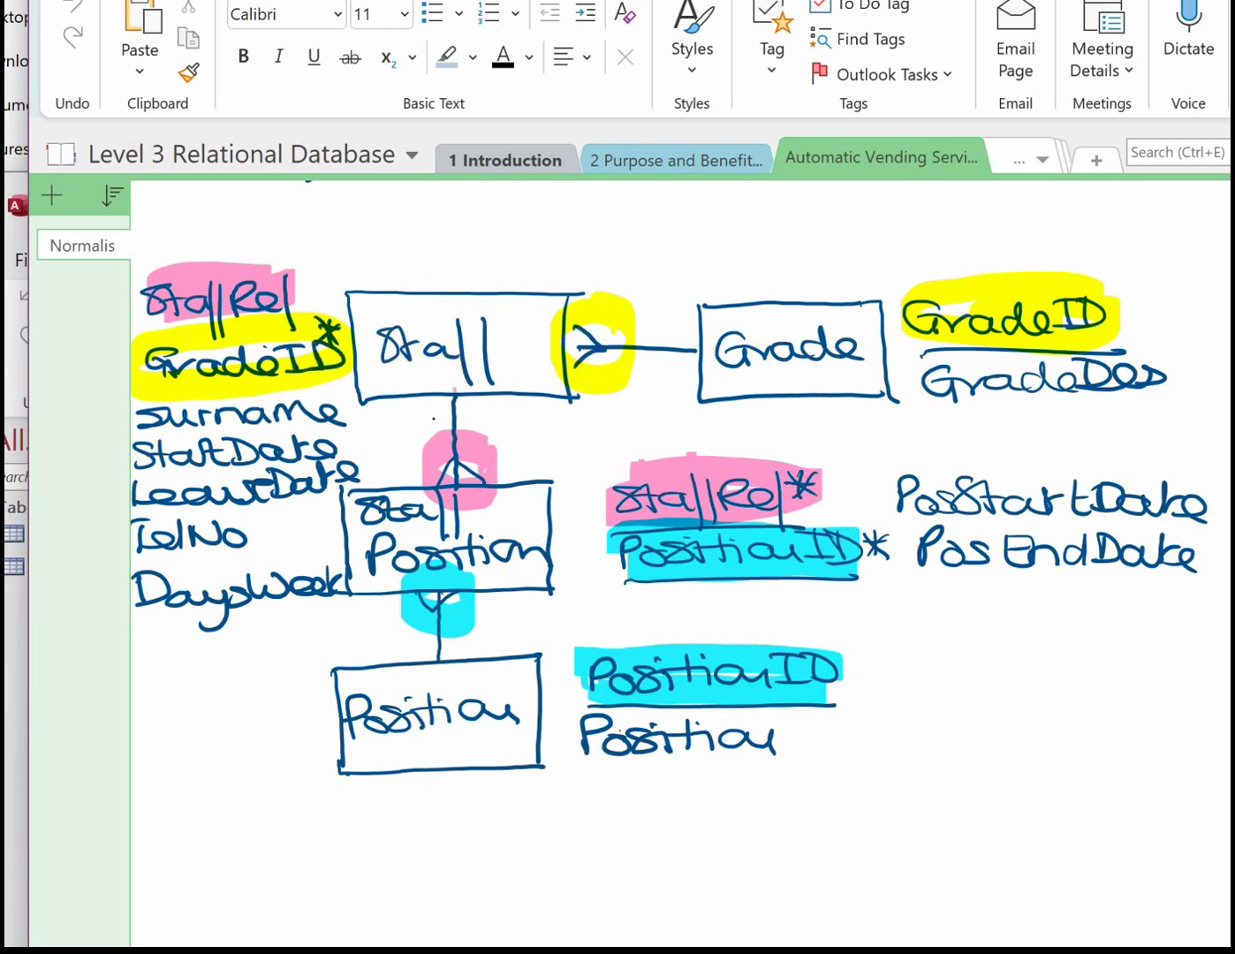
key("super+Down")
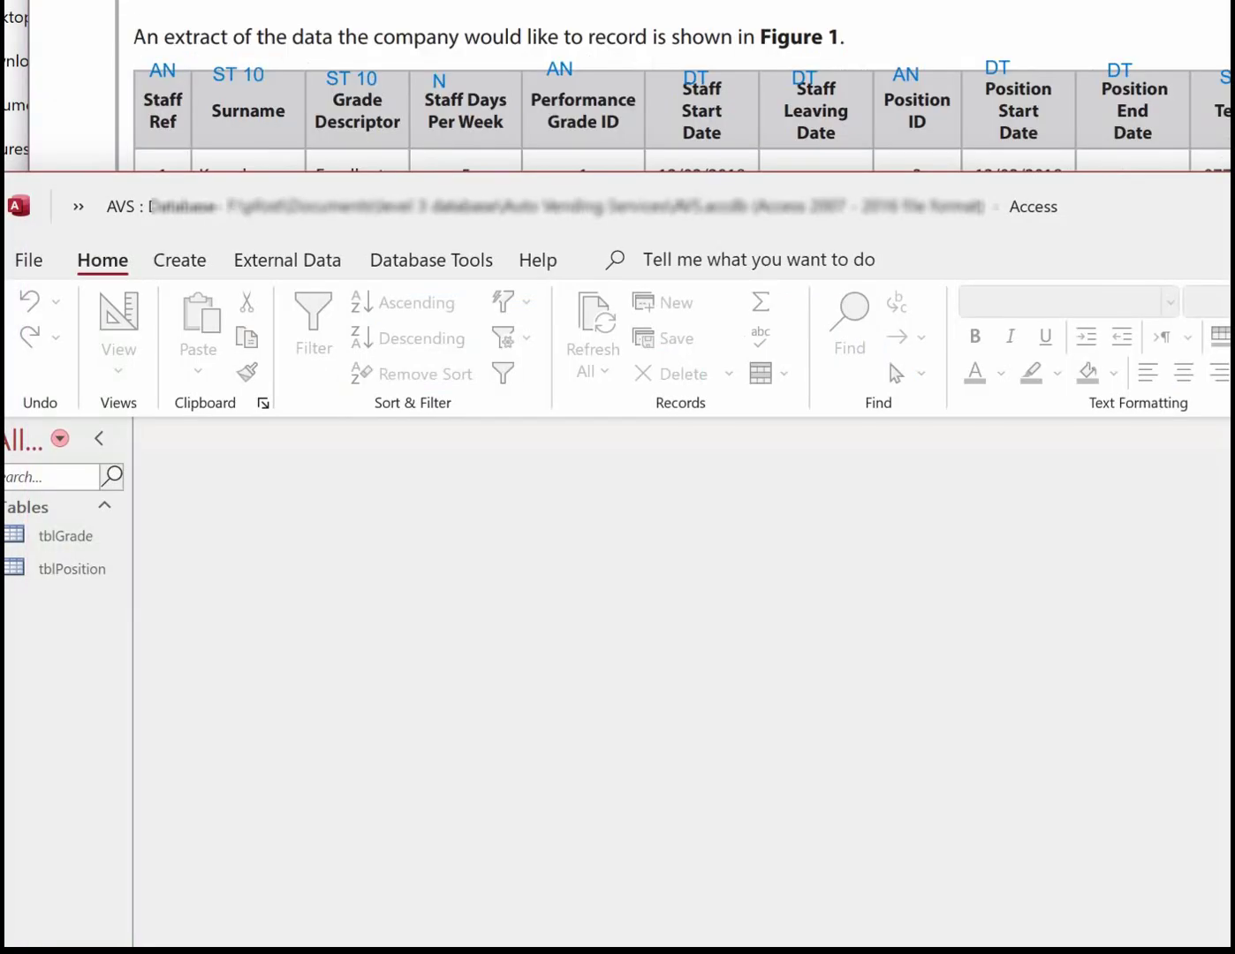
left_click(174, 259)
left_click(155, 329)
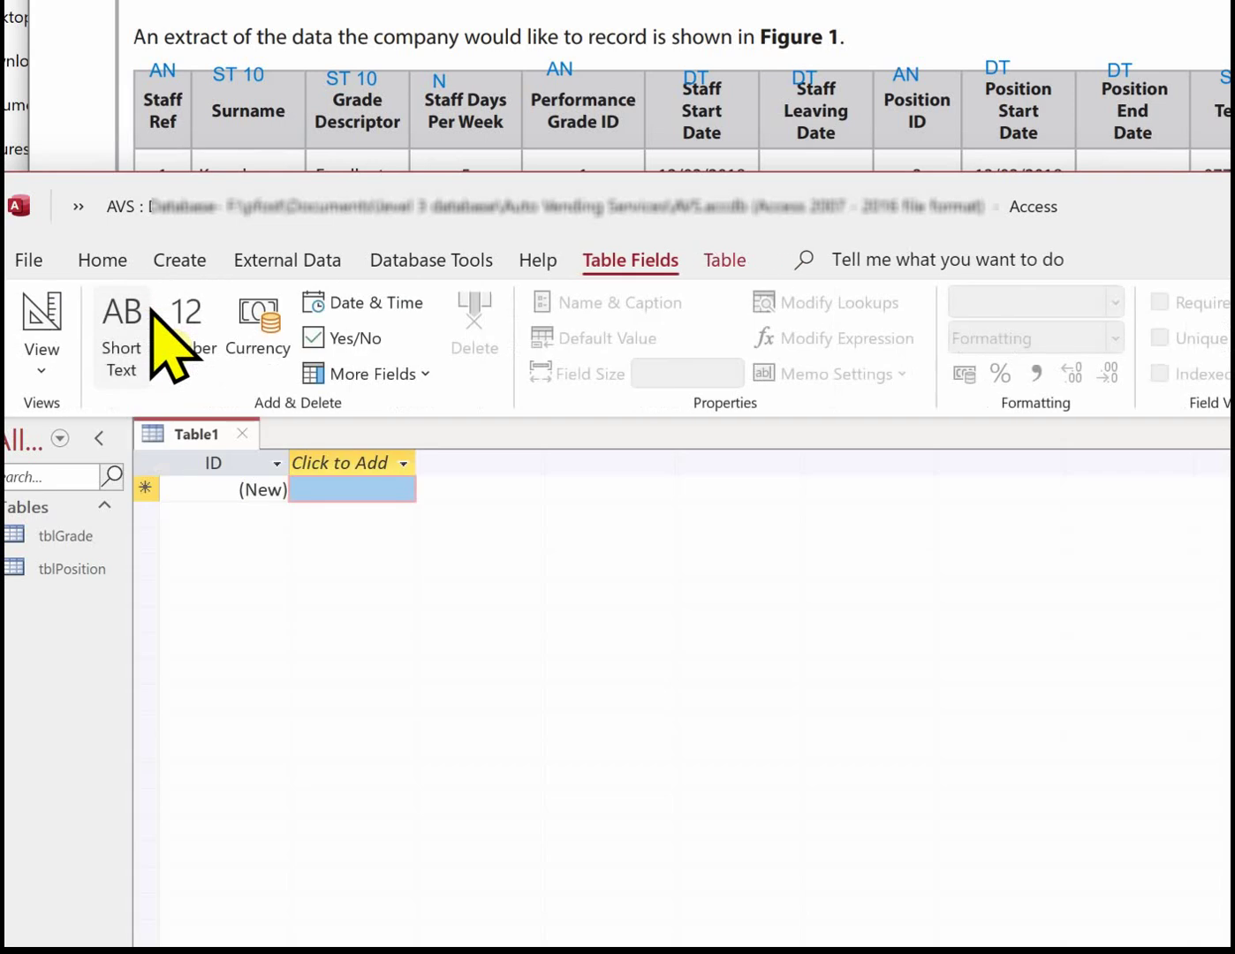
left_click(40, 306)
type("tblStaff")
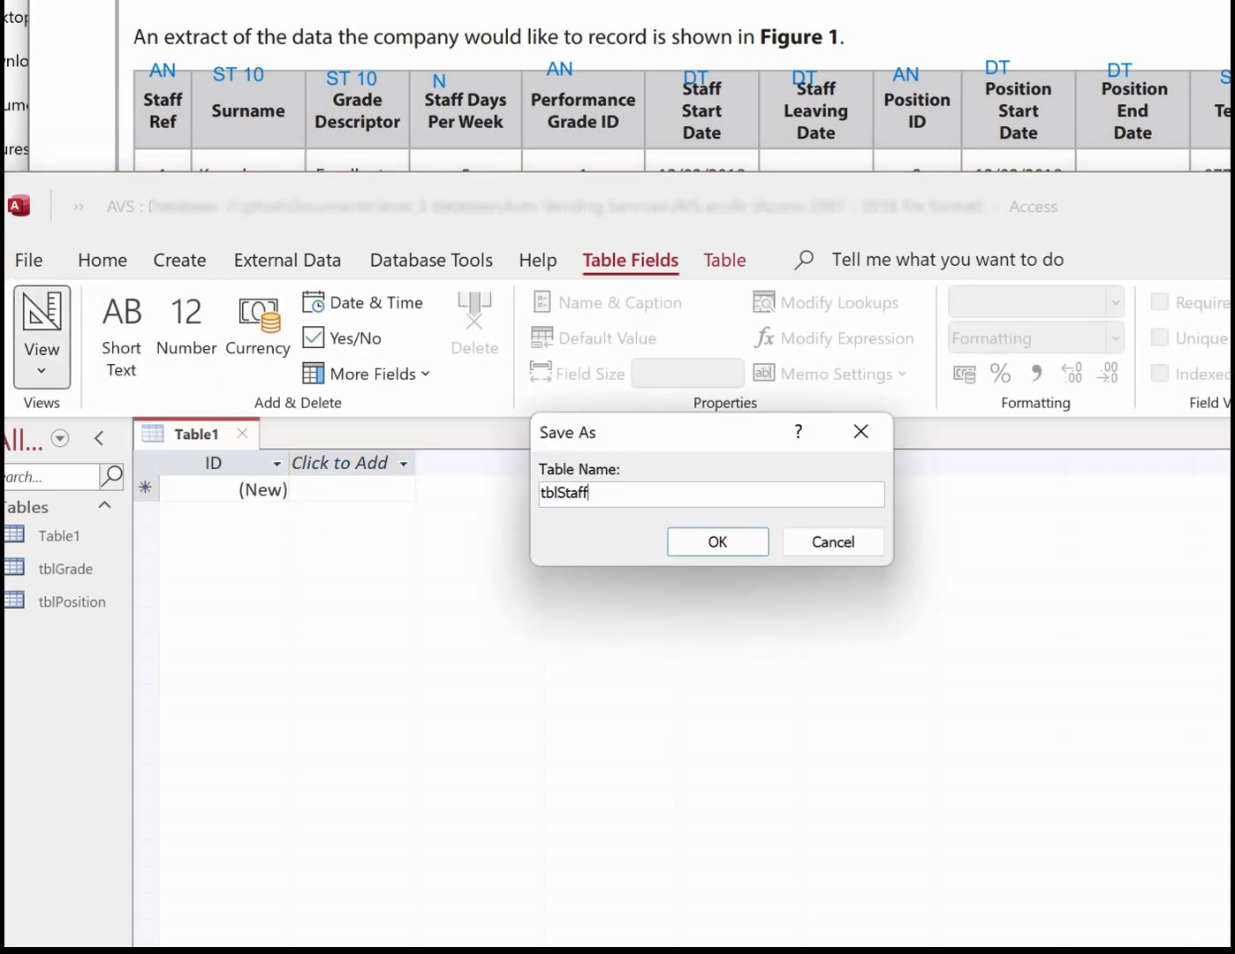
left_click(718, 542)
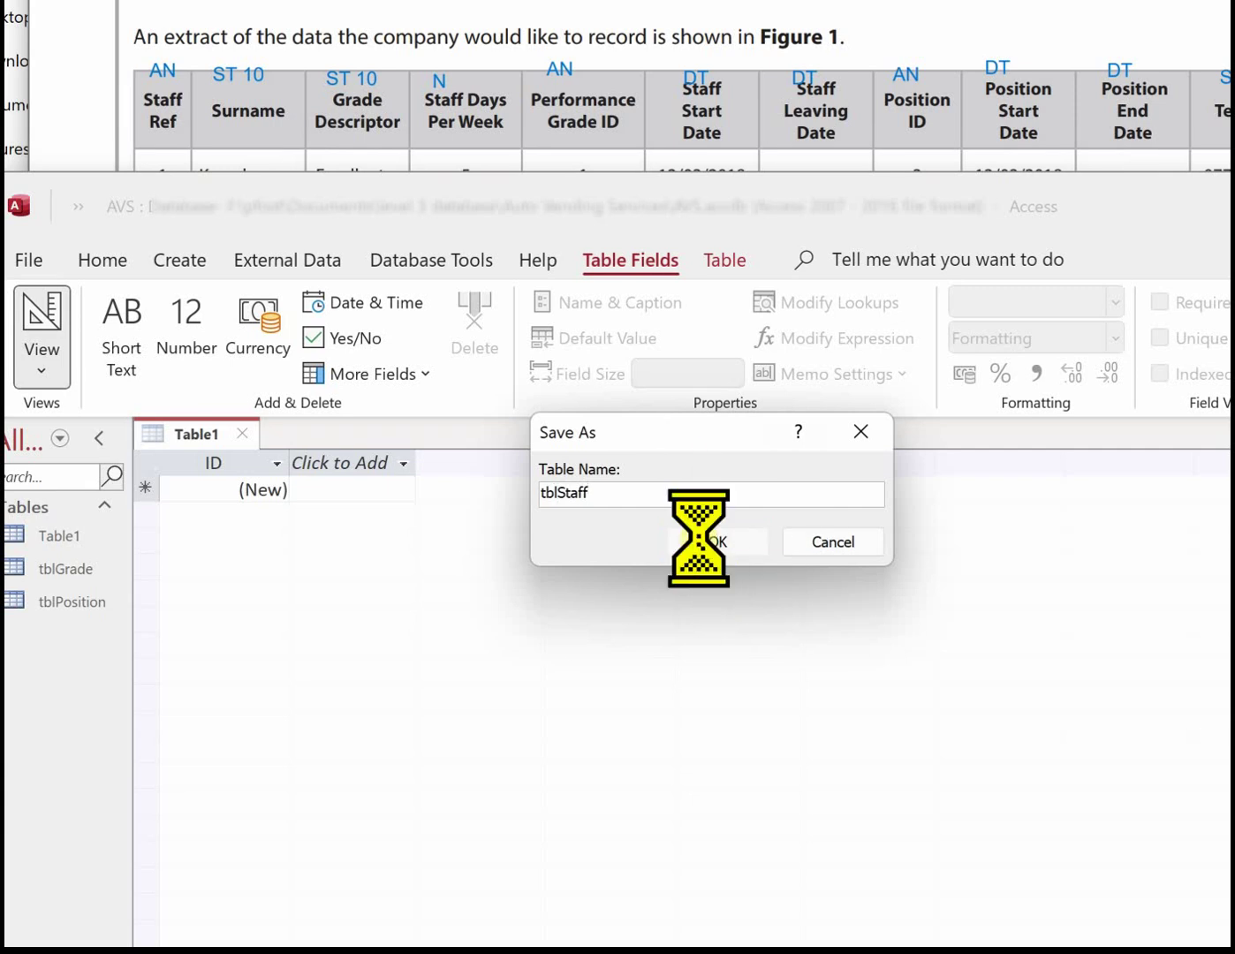
left_click(204, 495)
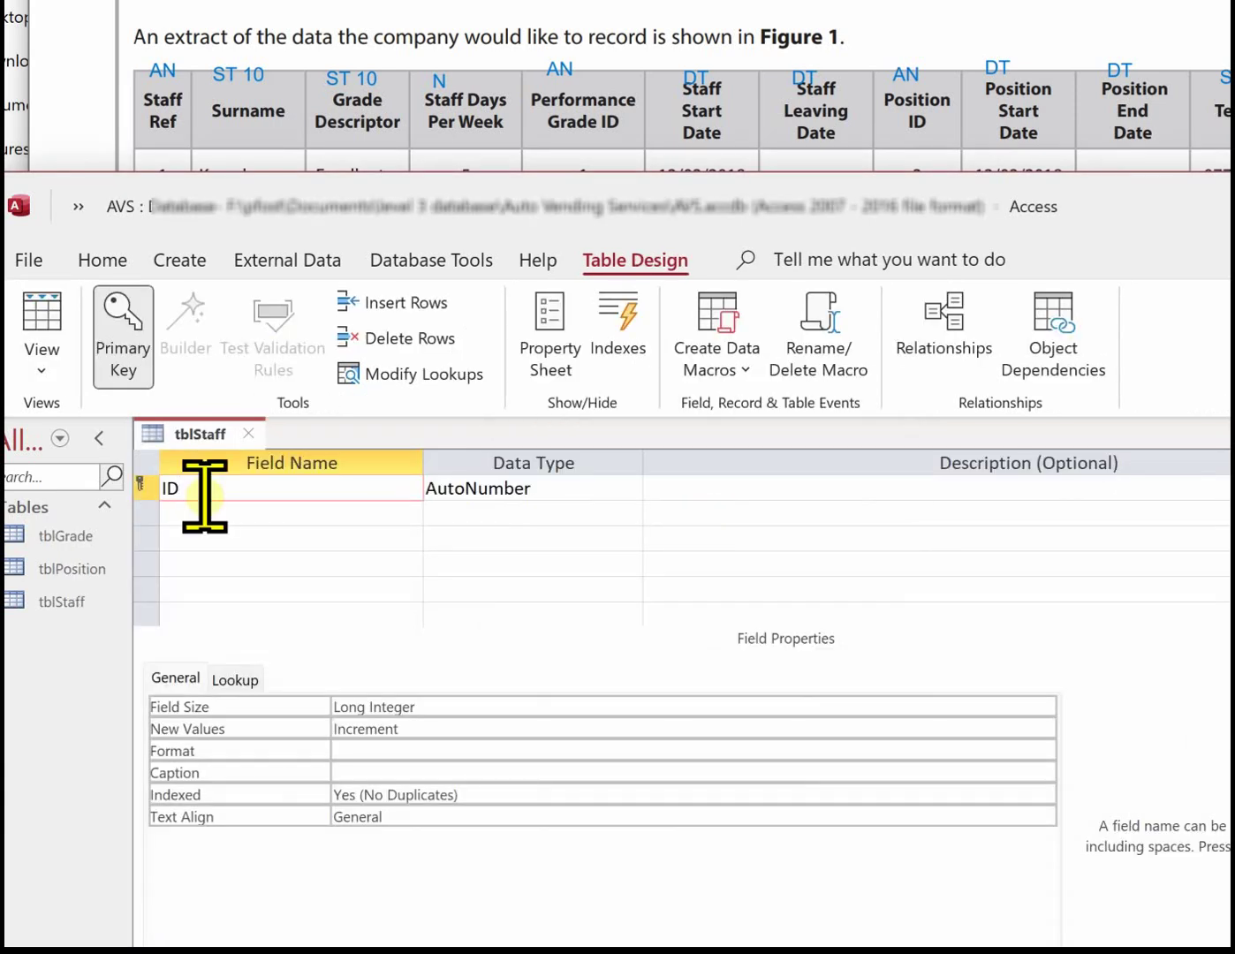
type("StaffRef")
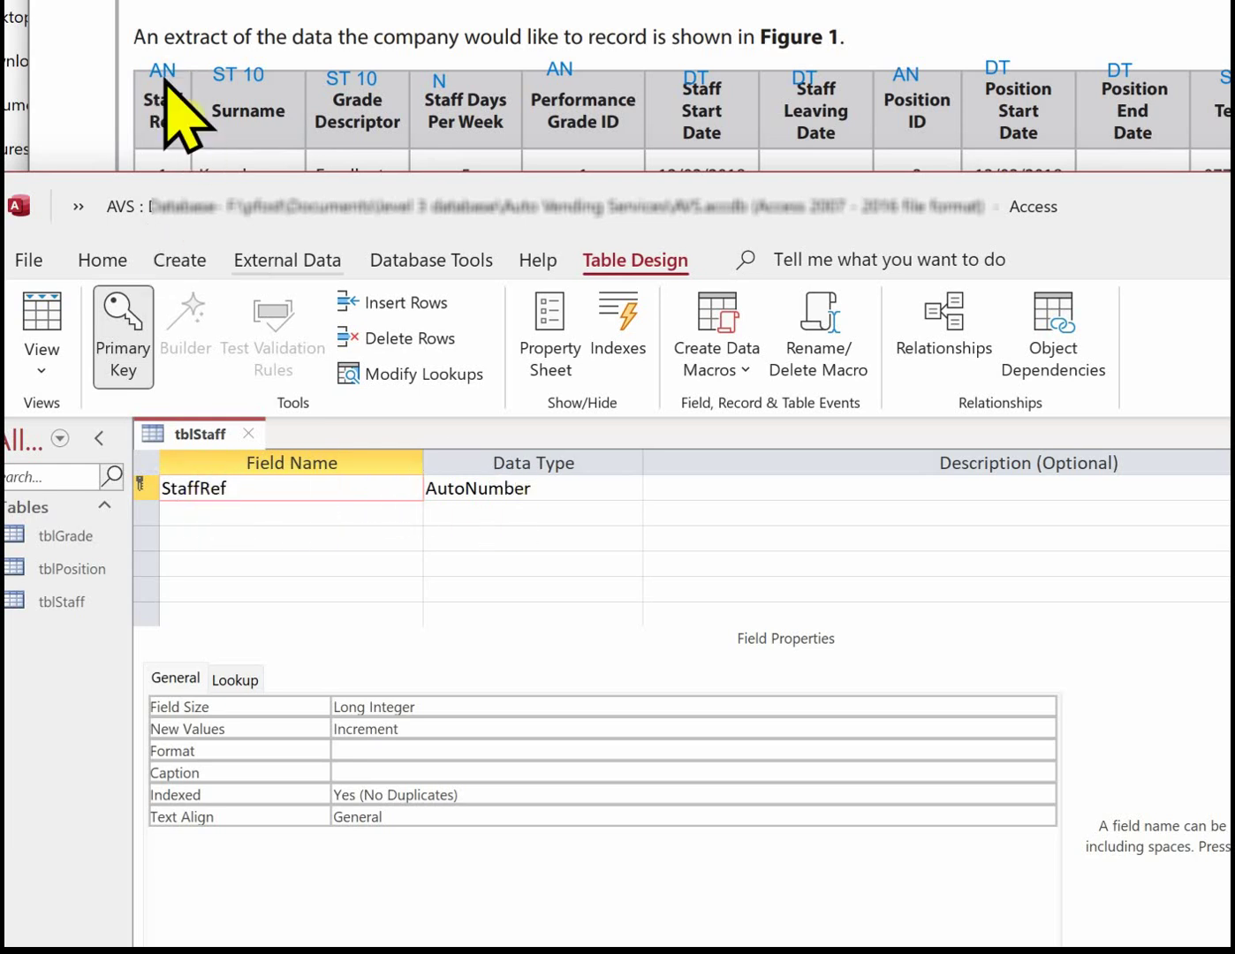
Add a Short Text field named Surname to tblStaff with field size 10
left_click(252, 520)
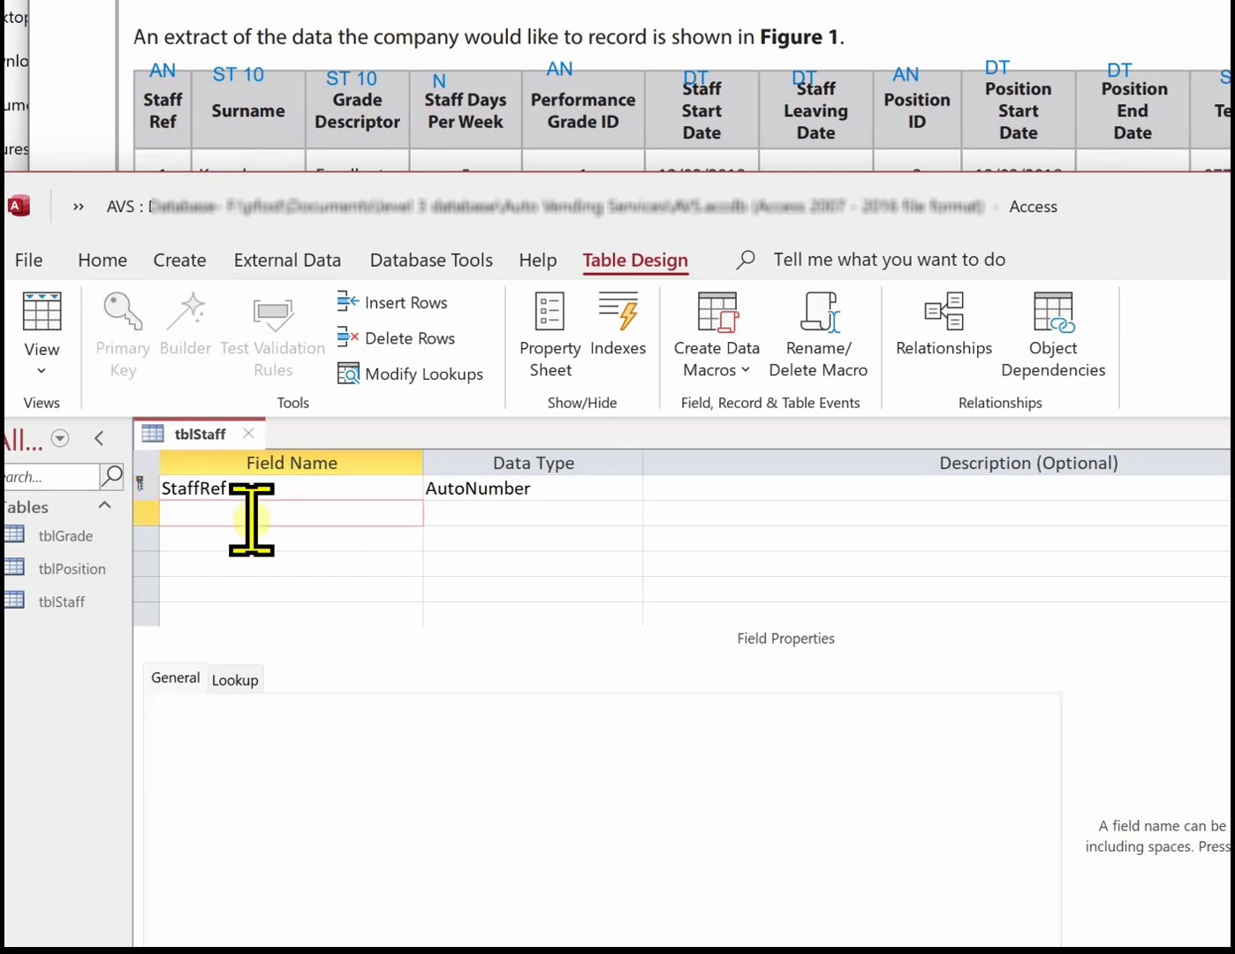
type("Surname")
key("Tab")
type("st")
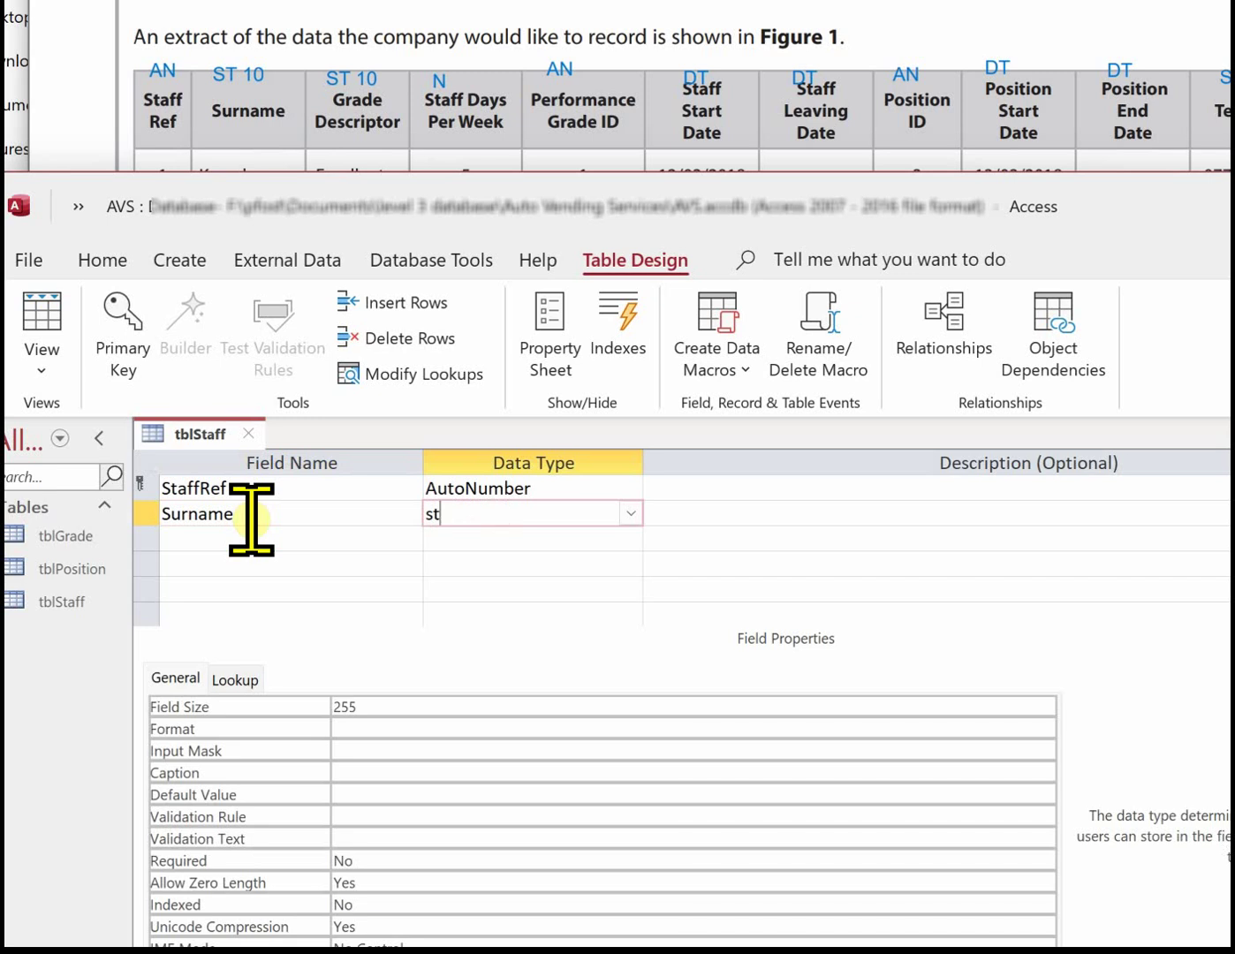
key("BackSpace")
type("s")
left_click(383, 706)
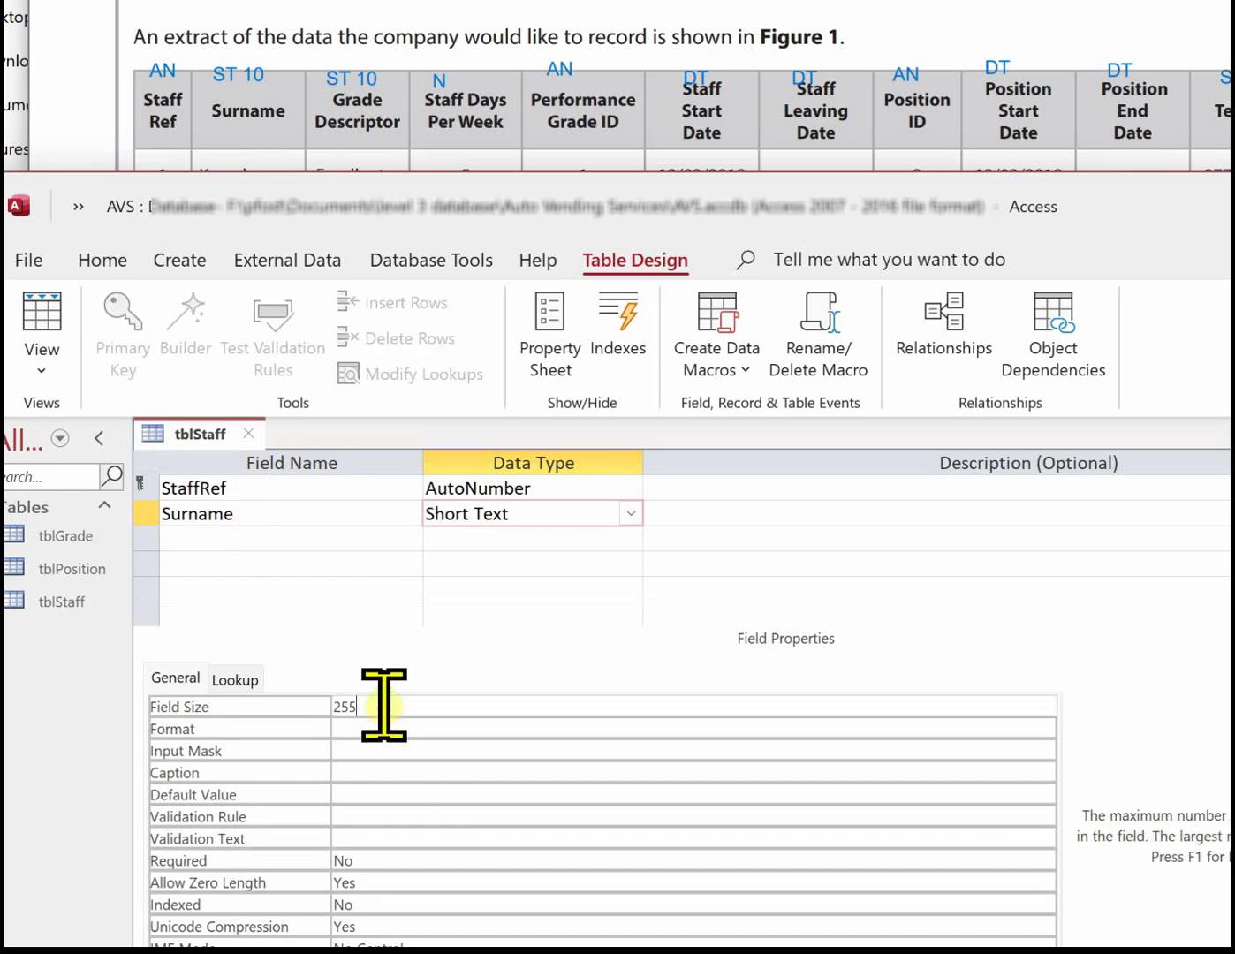
key("BackSpace")
key("BackSpace")
type("10")
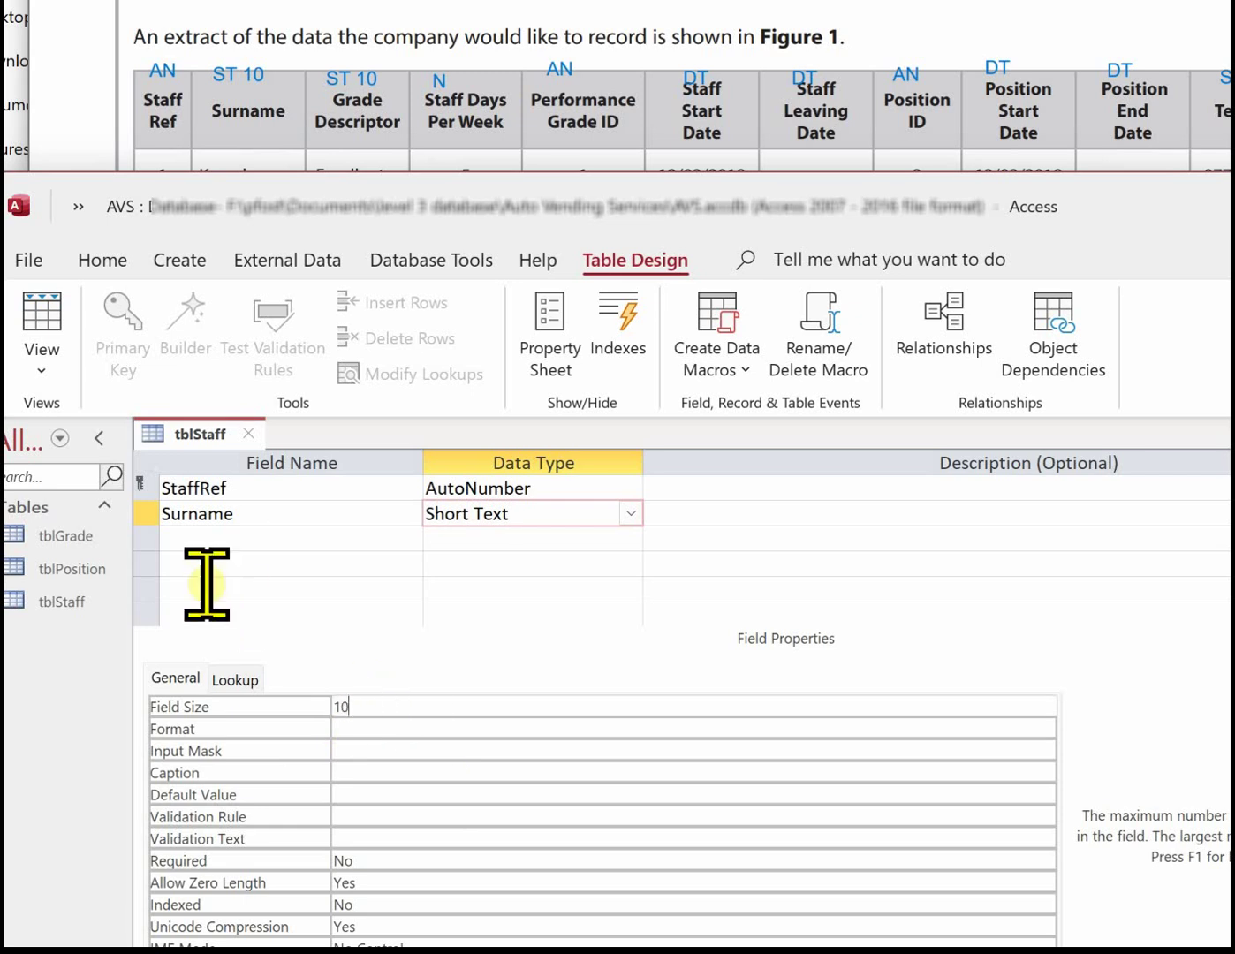
Add a field named DaysWeek to tblStaff with the Number data type
left_click(222, 540)
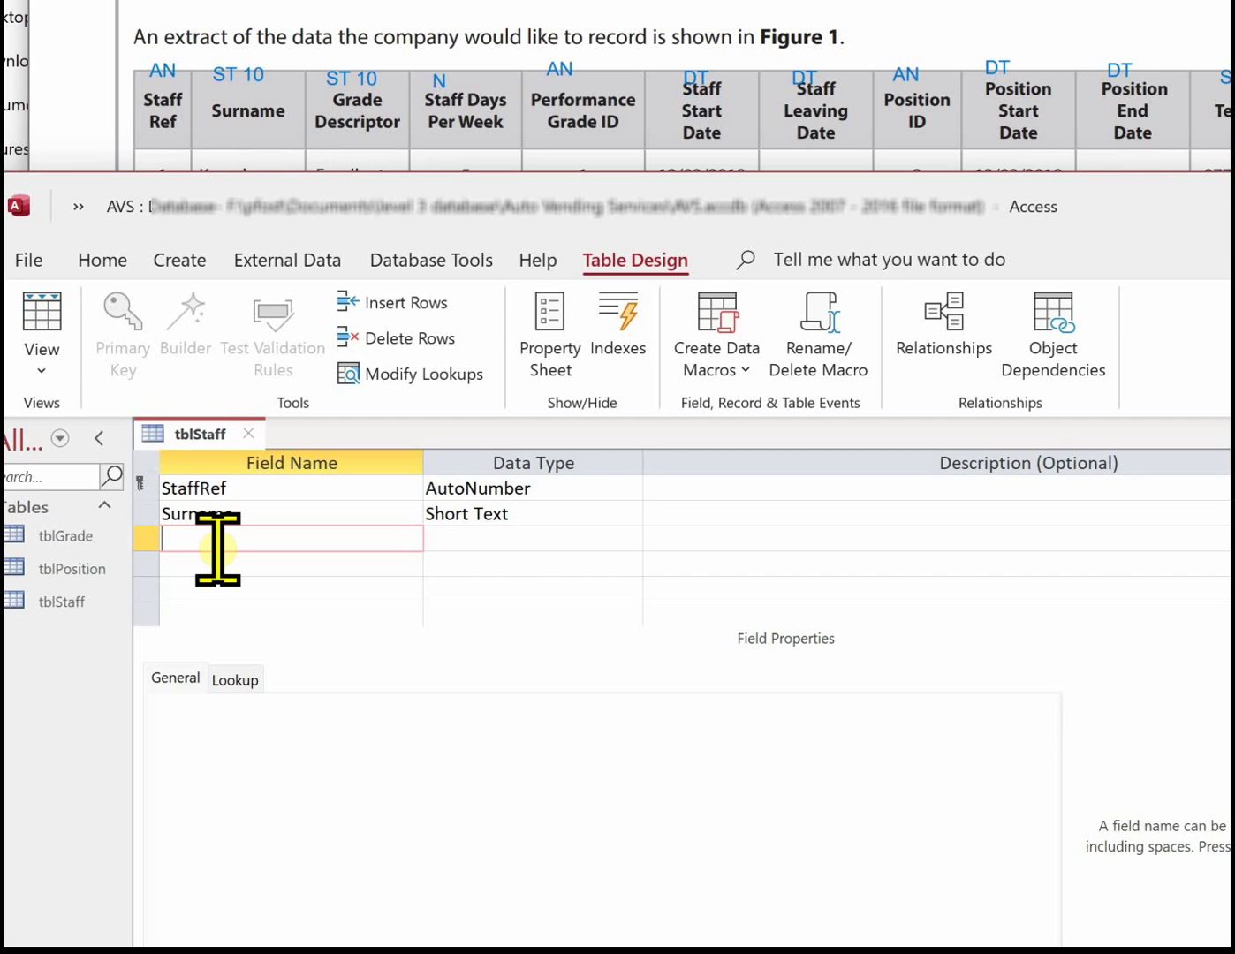
type("DaysWeek")
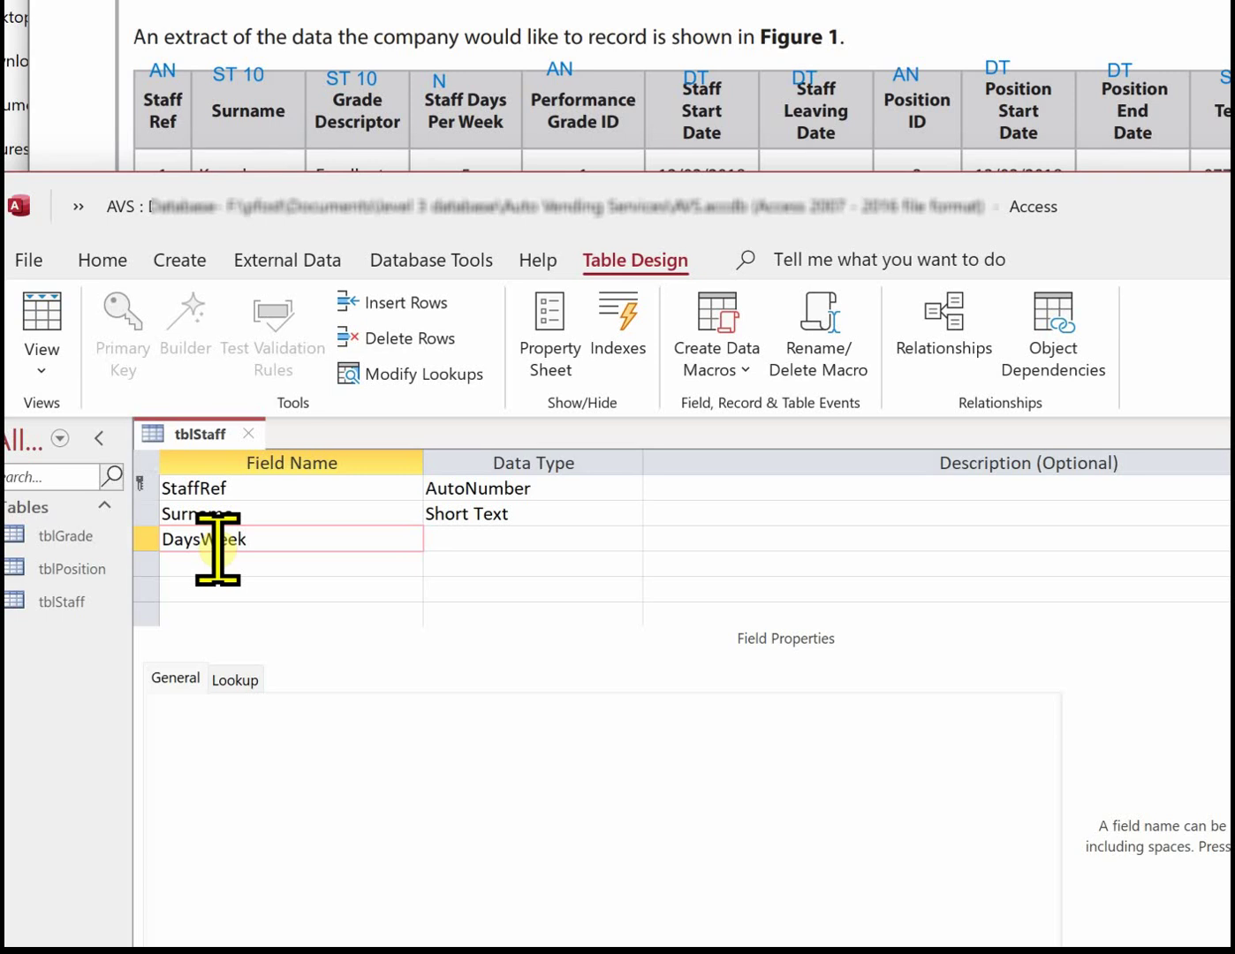
left_click(478, 539)
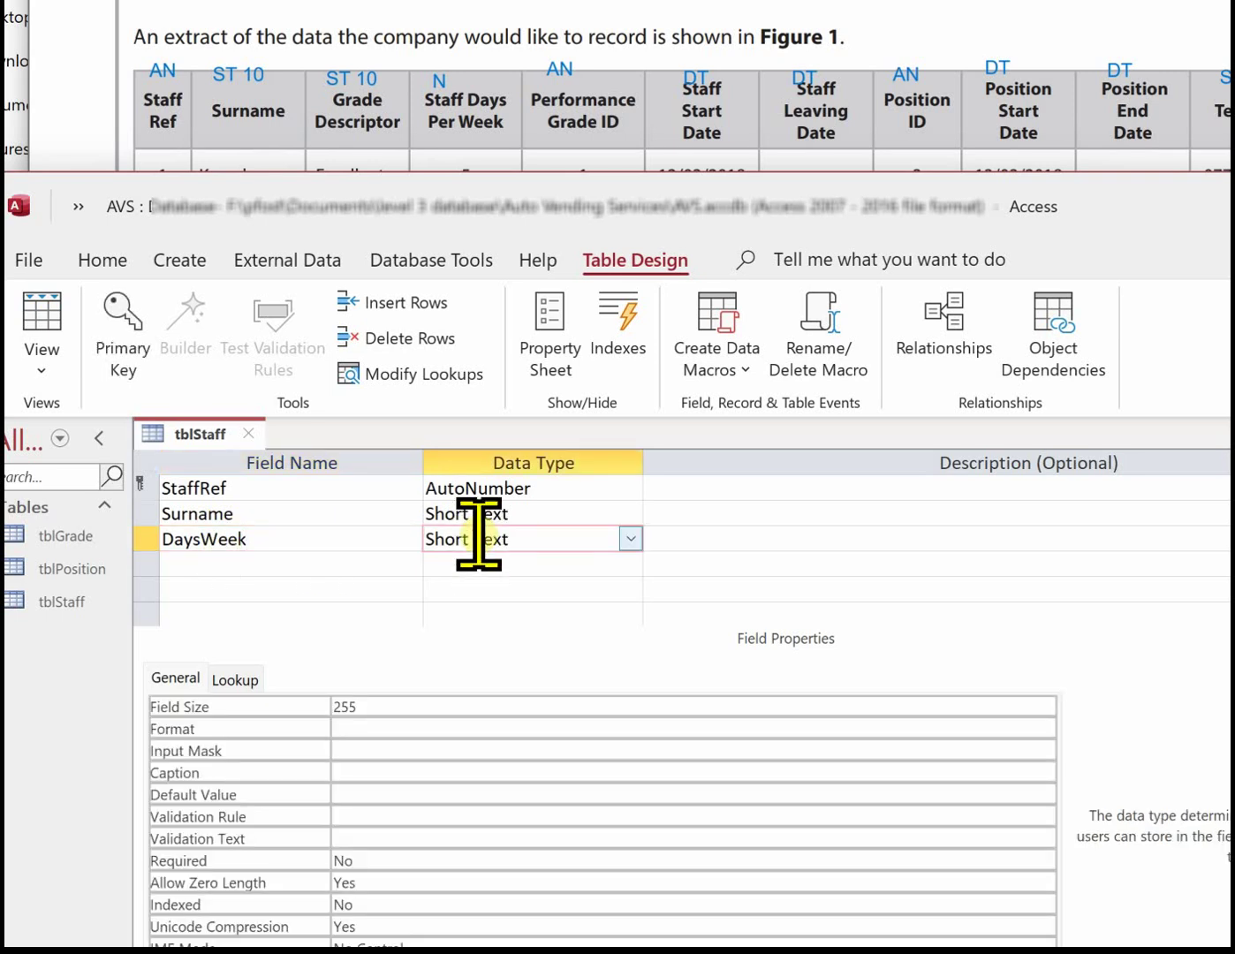
left_click(630, 539)
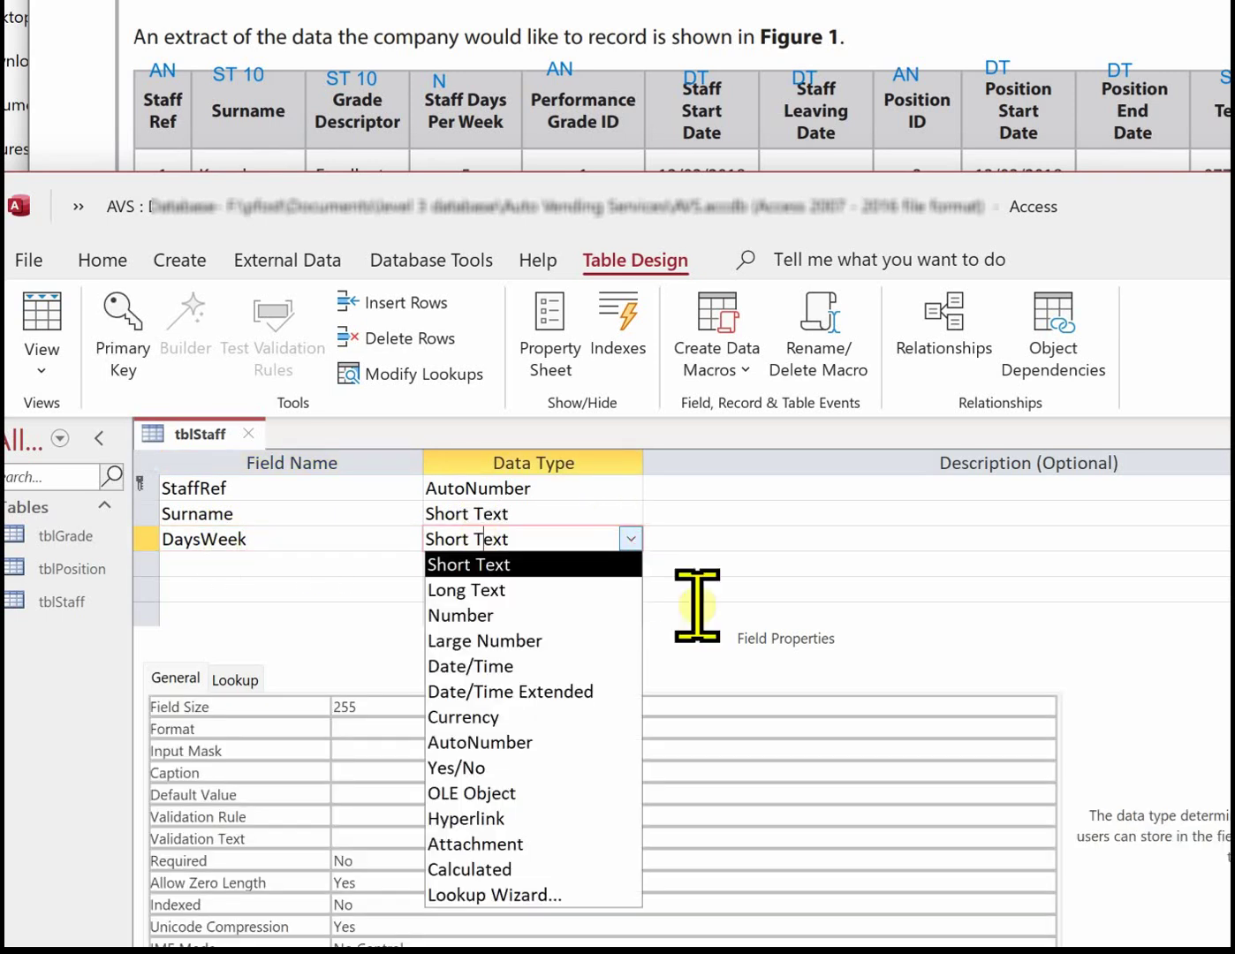
left_click(520, 616)
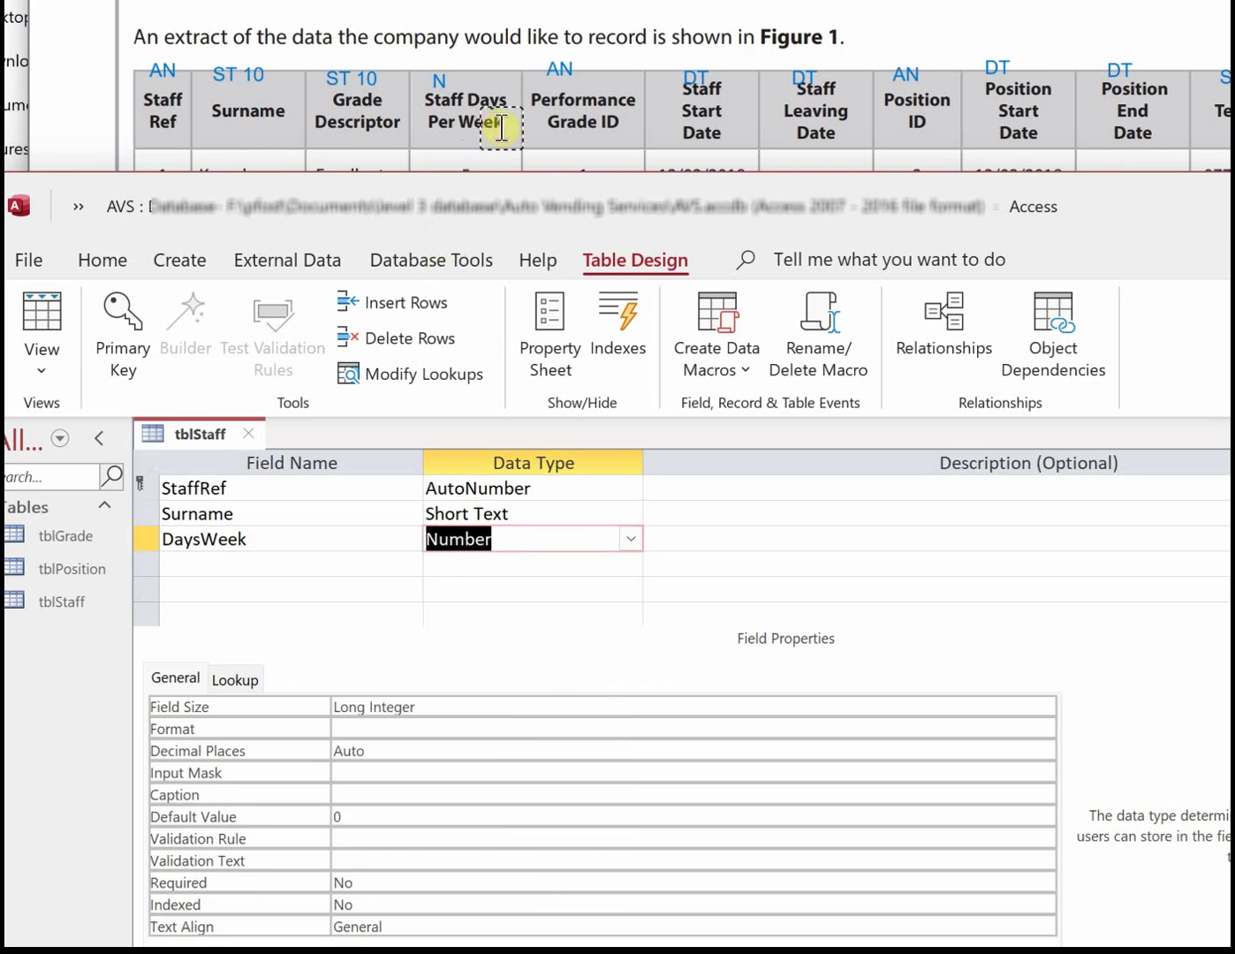
Add a Date/Time field named StaffStartDate to tblStaff and set its format to Short Date
left_click(204, 568)
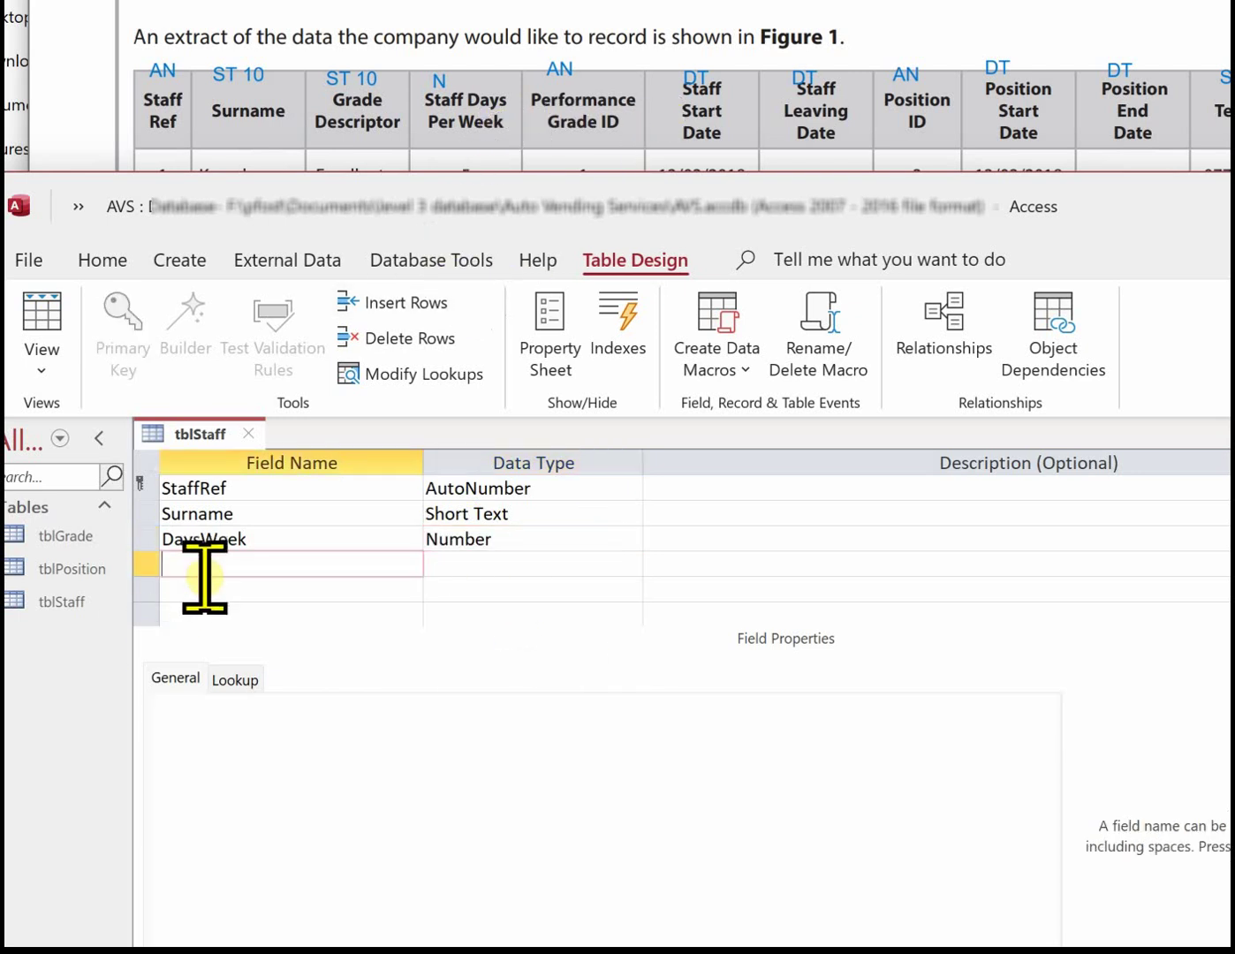
type("StaffS")
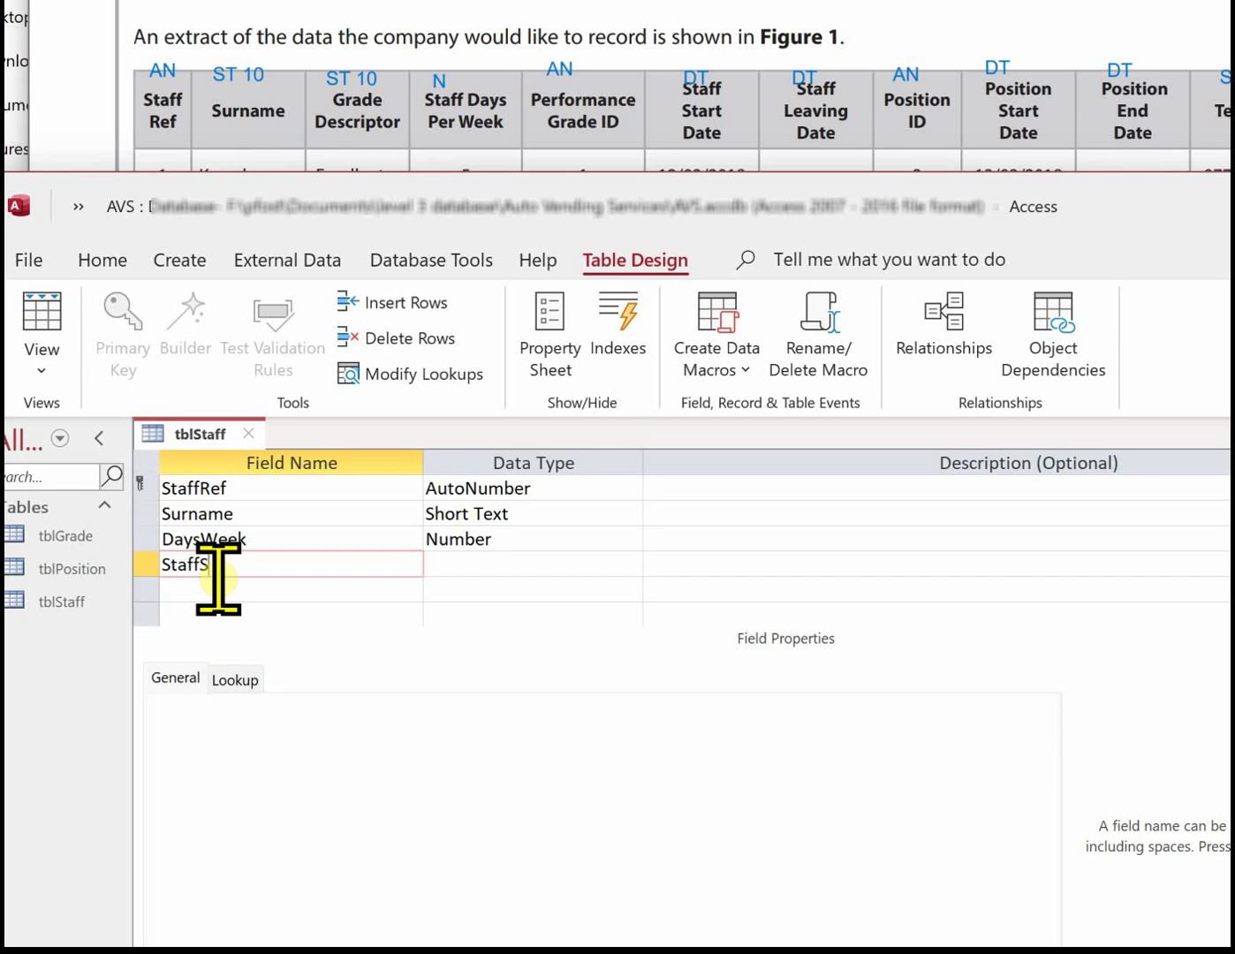
type("tartDate")
key("Tab")
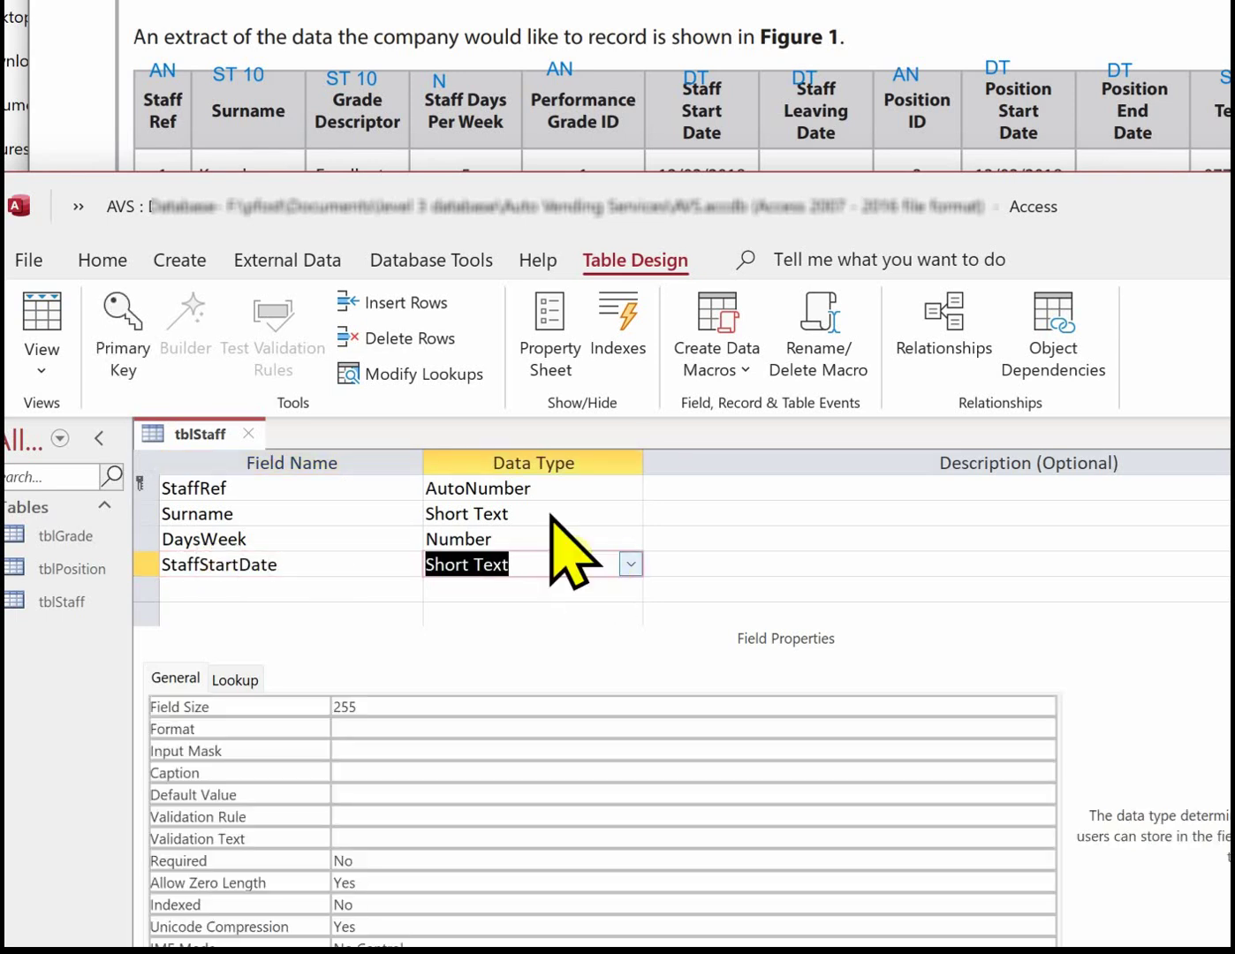
left_click(629, 565)
left_click(533, 693)
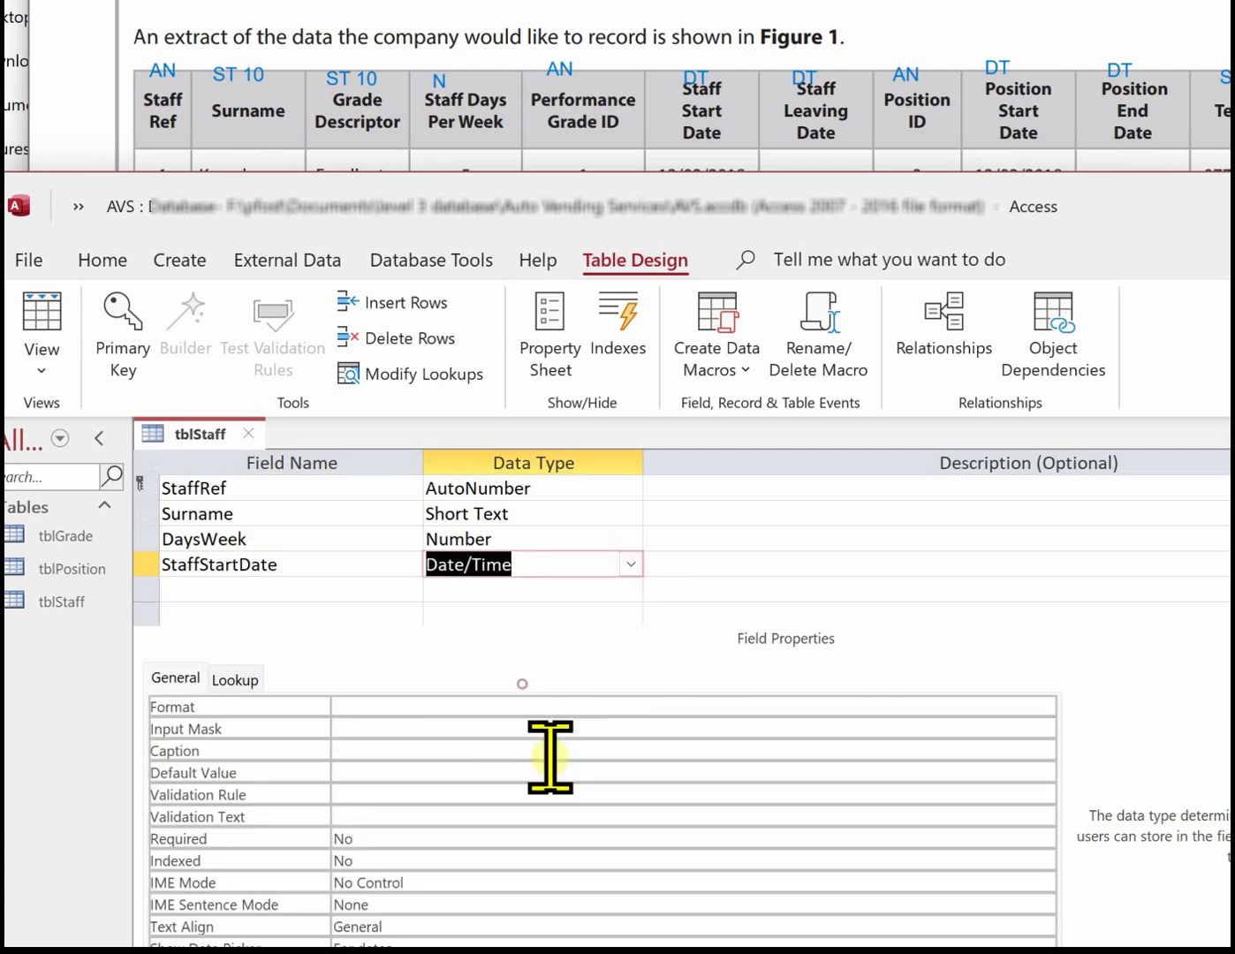
left_click(382, 707)
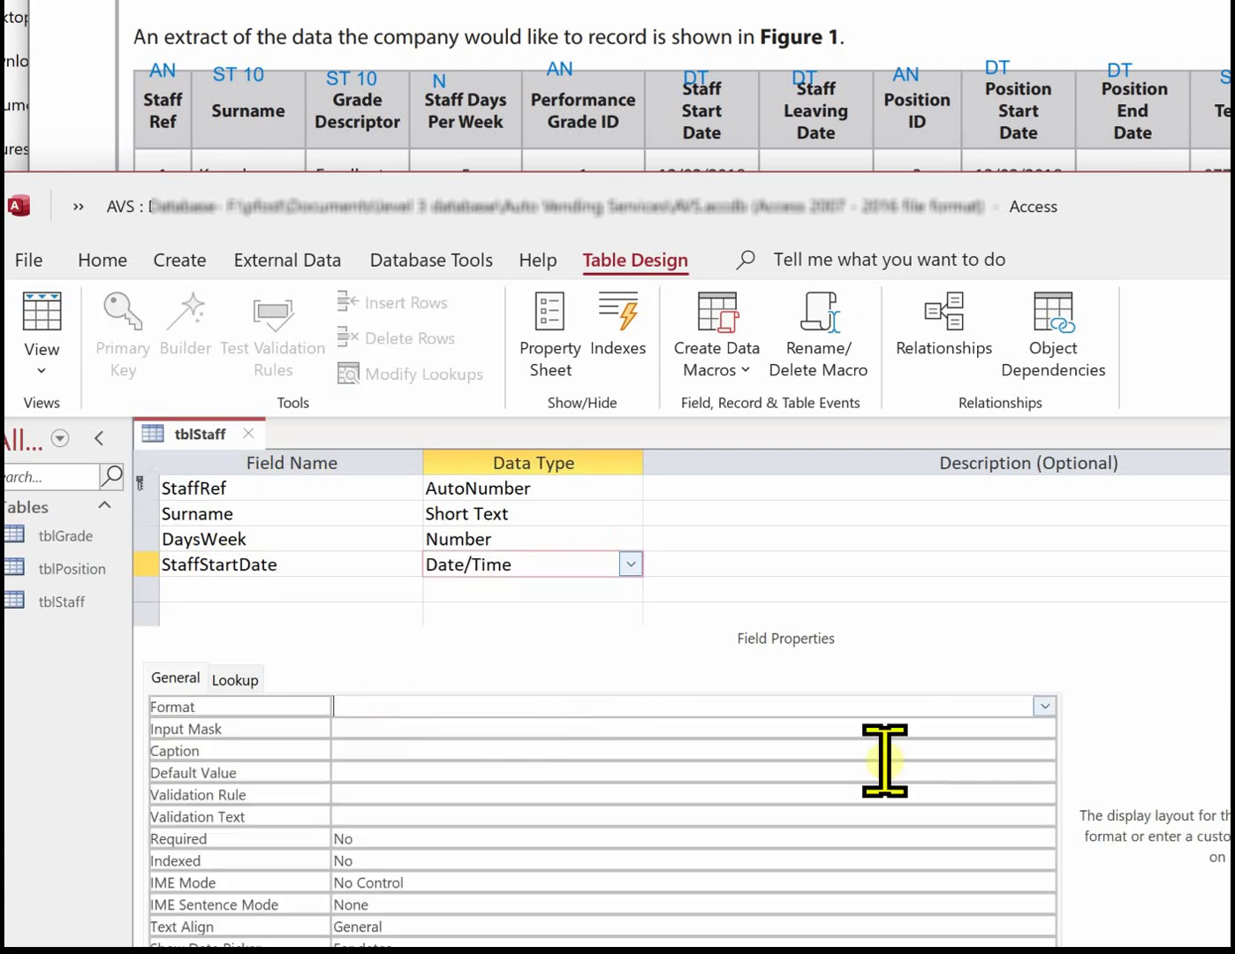
left_click(1044, 706)
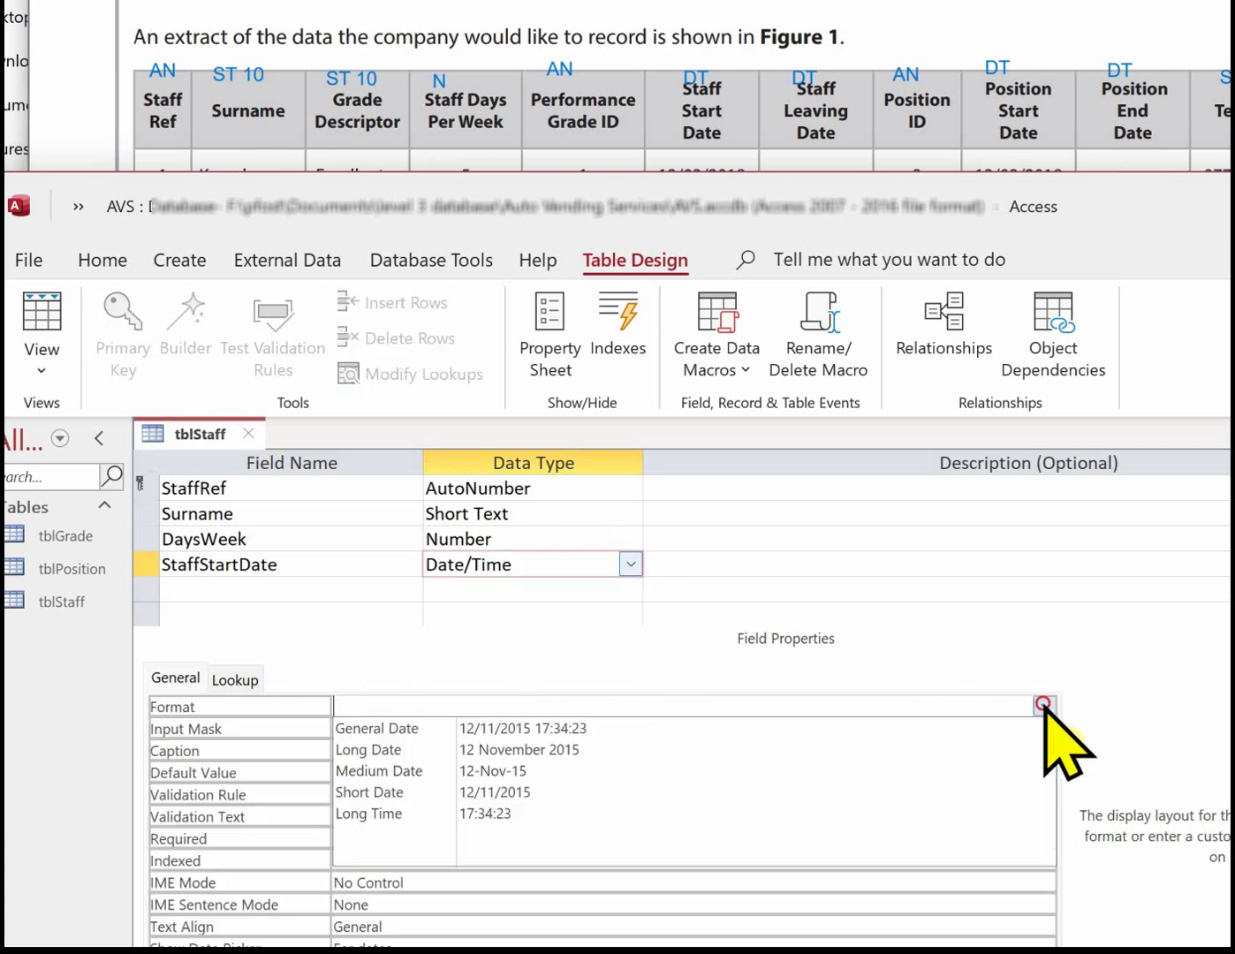
left_click(478, 793)
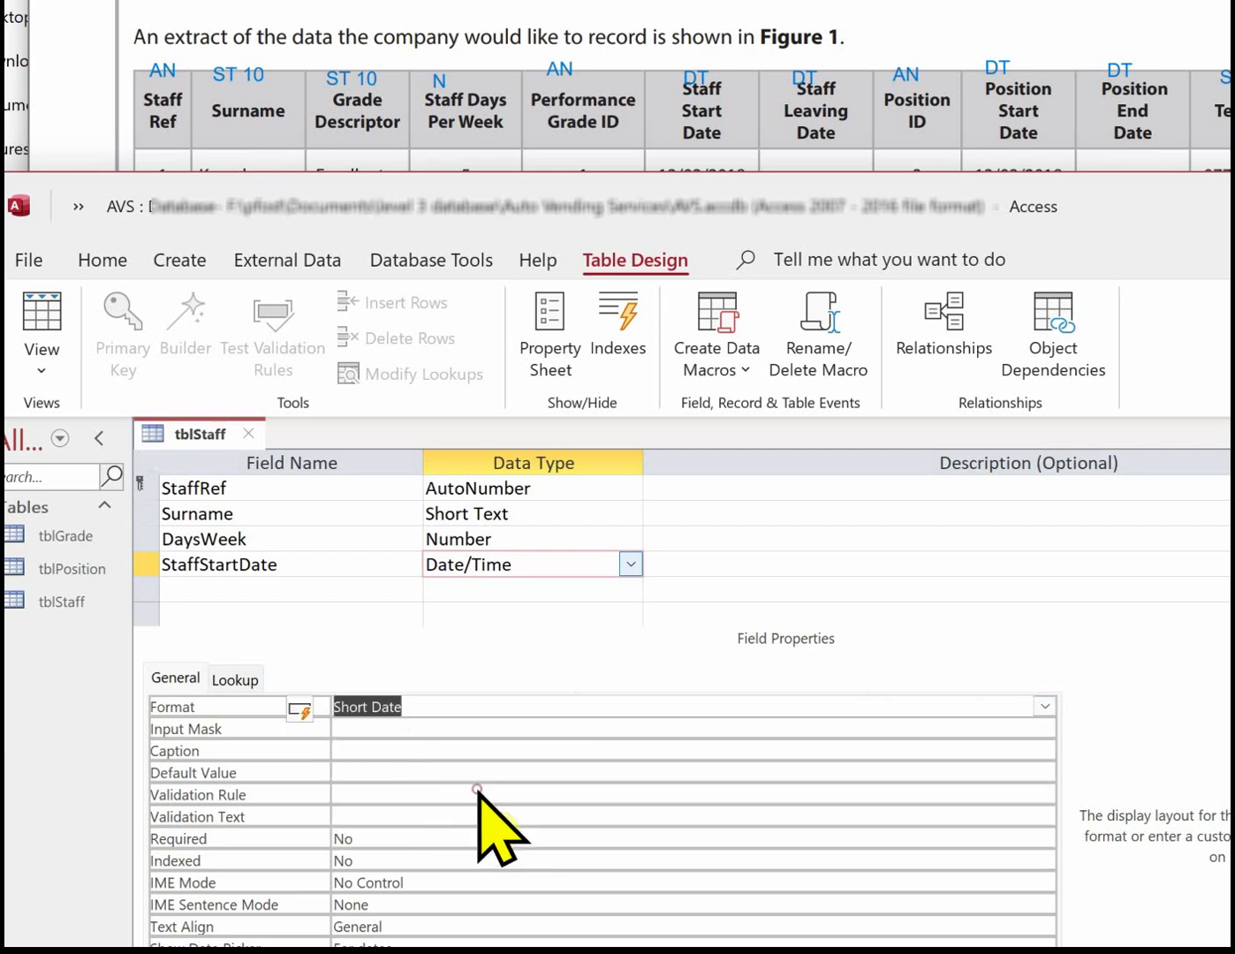
Add a Date/Time field named StaffLeaveDate to tblStaff and set its format to Short Date
left_click(235, 591)
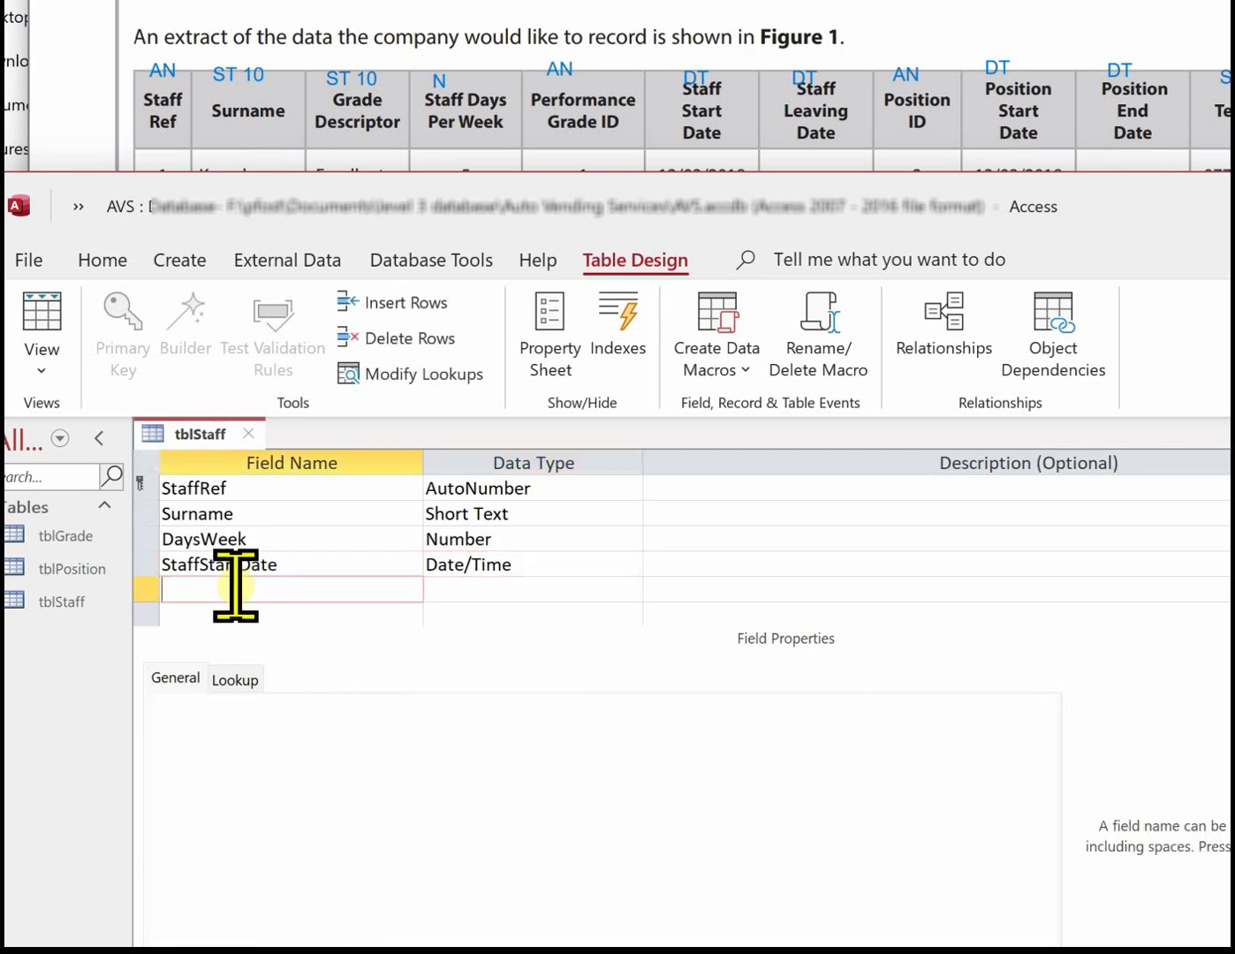
type("StaffLeaveDate")
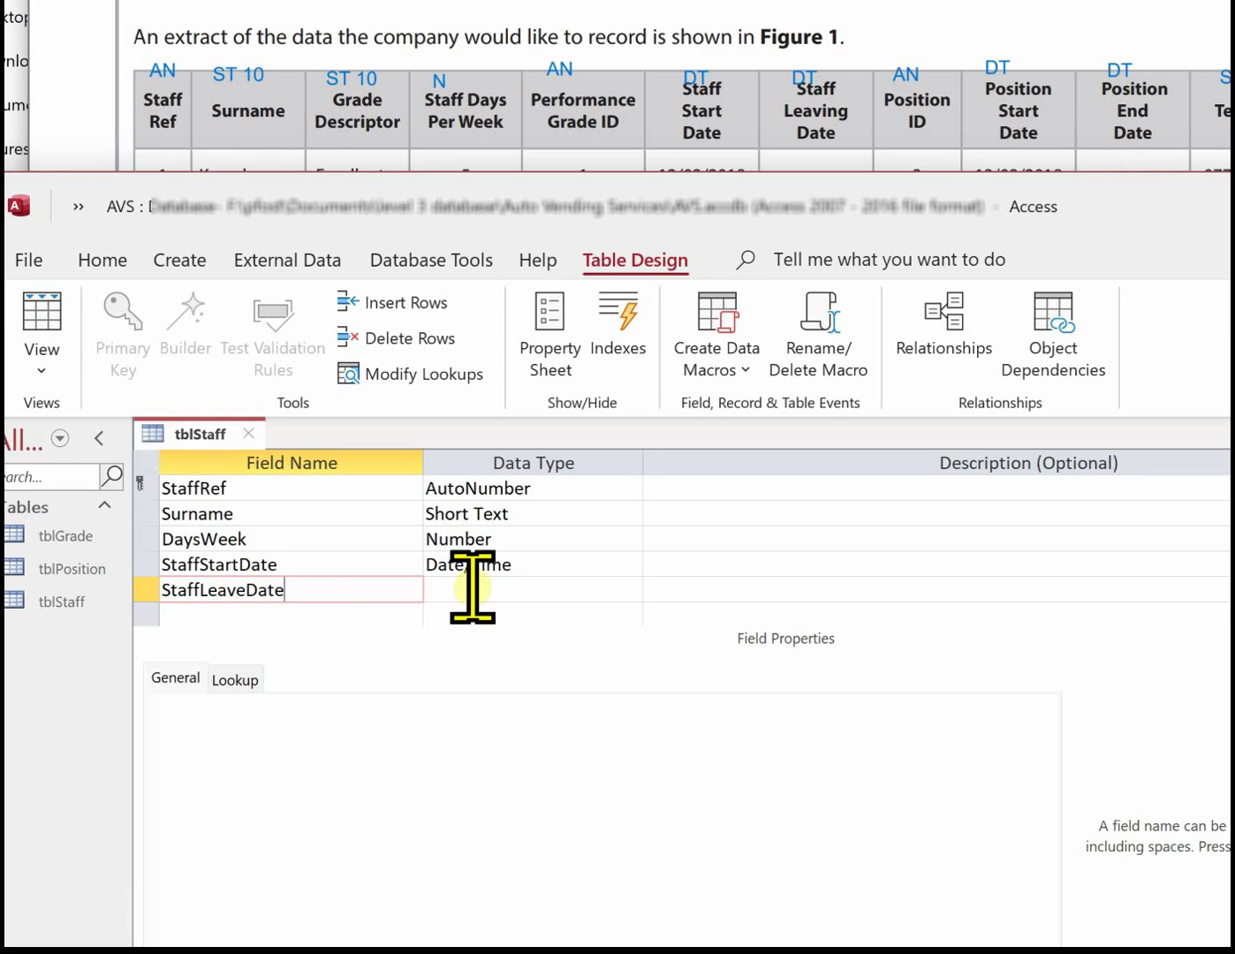
left_click(473, 587)
left_click(473, 588)
left_click(521, 712)
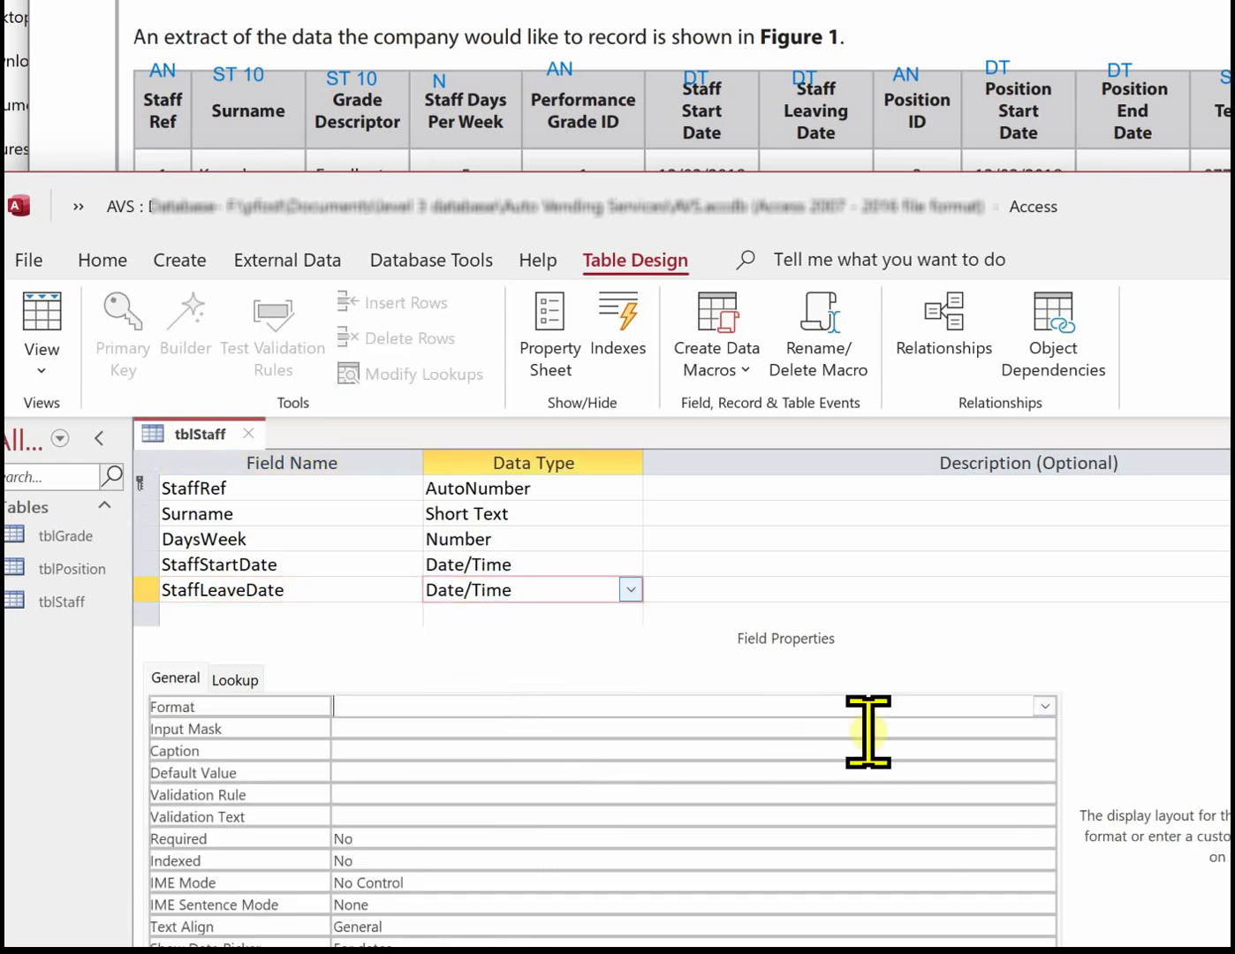
left_click(1044, 706)
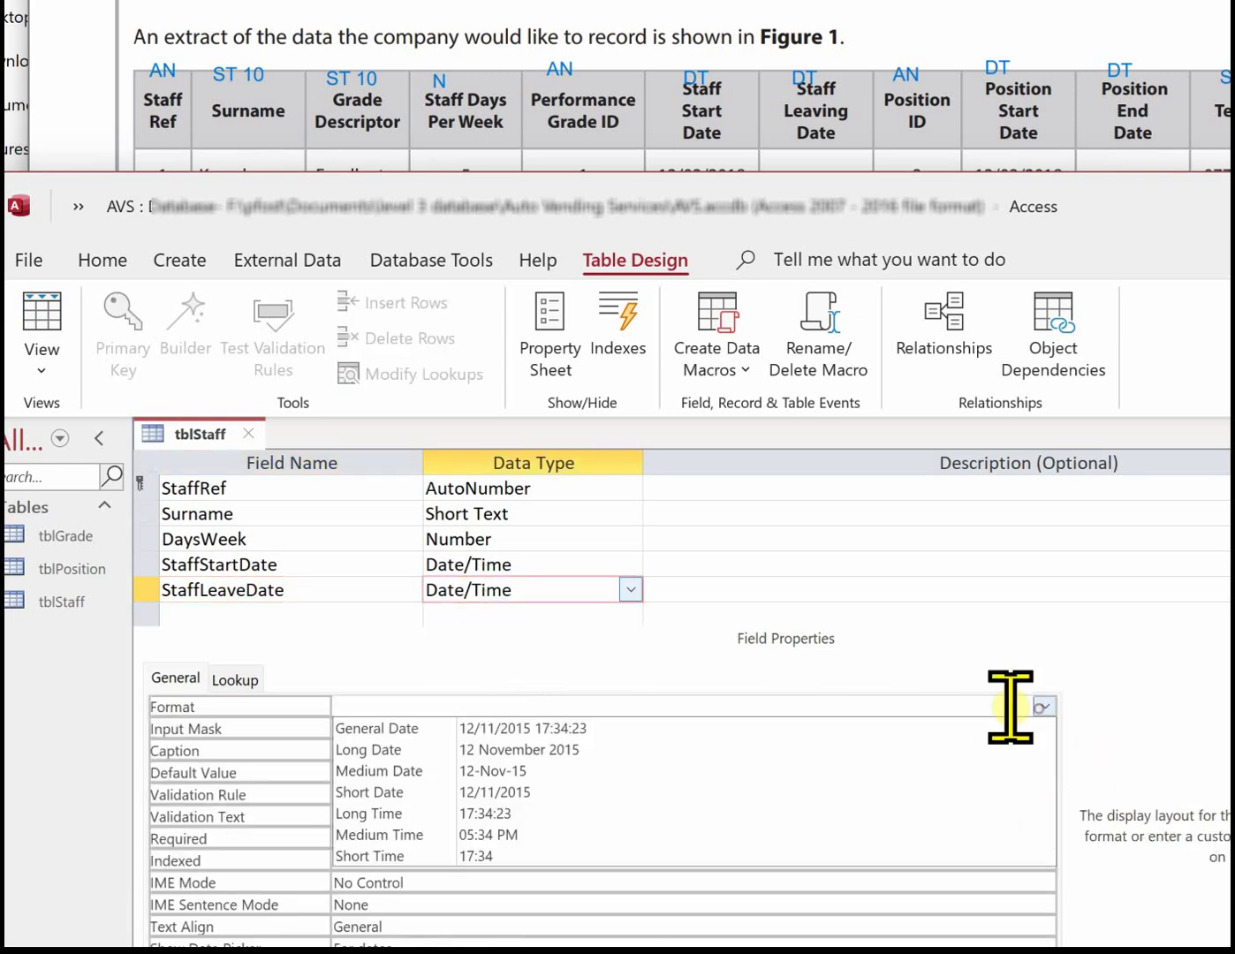
left_click(500, 791)
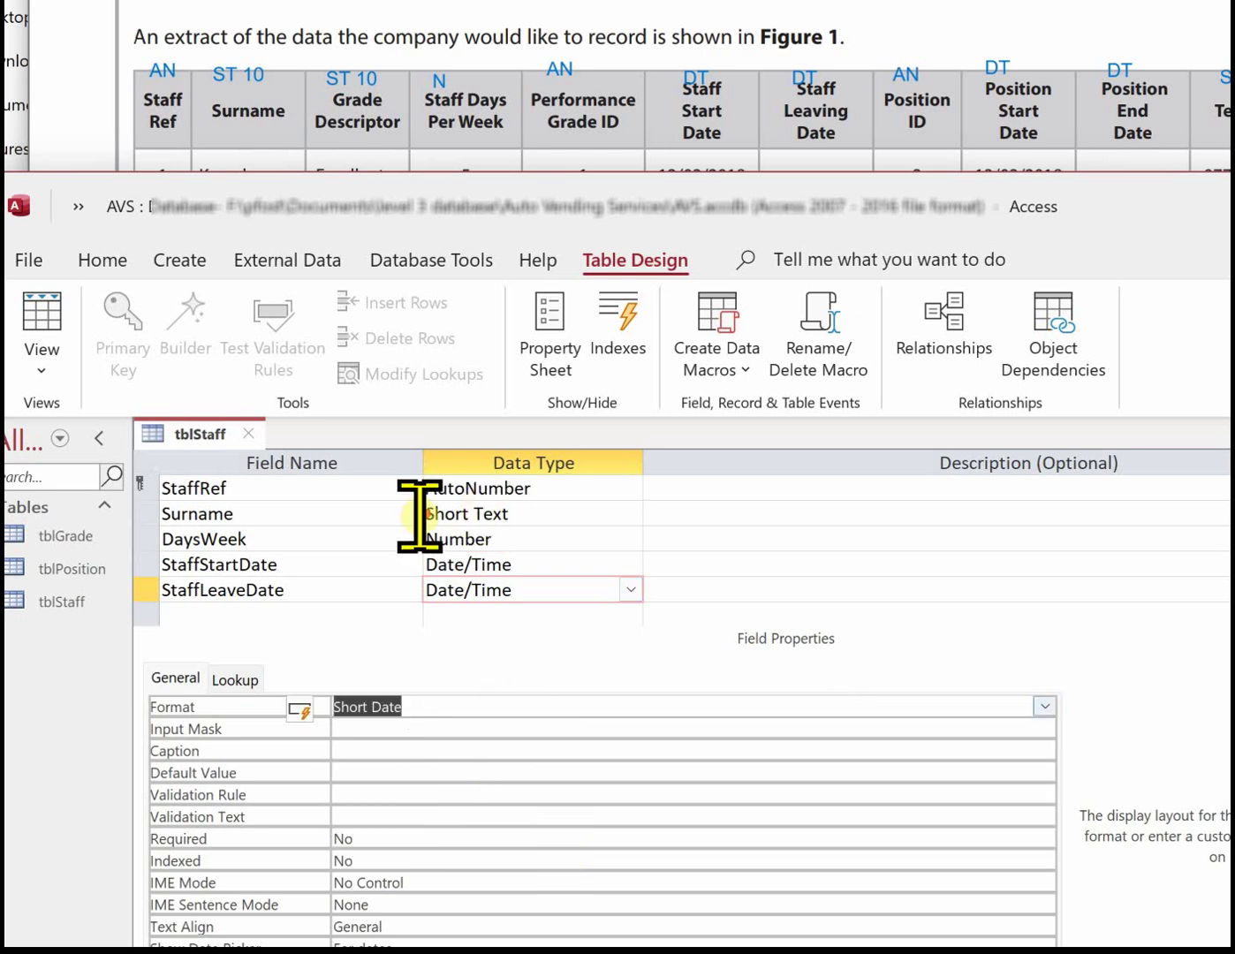
Add a Short Text field named TelNo to tblStaff, using the Telephone length in Figure 1 for its field size of 12
scroll(419, 516, "down", 1)
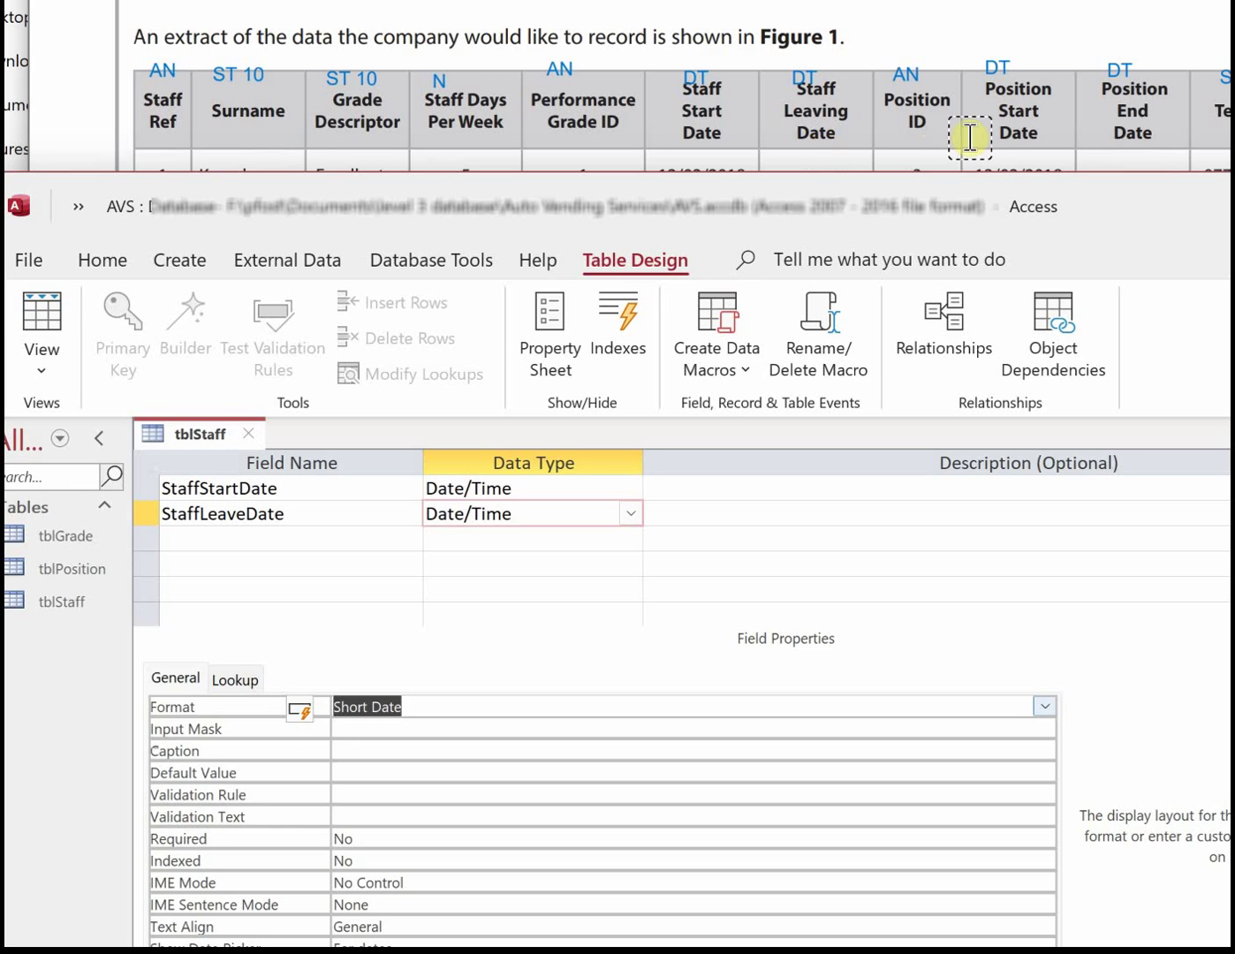
left_click(241, 530)
type("TelNo")
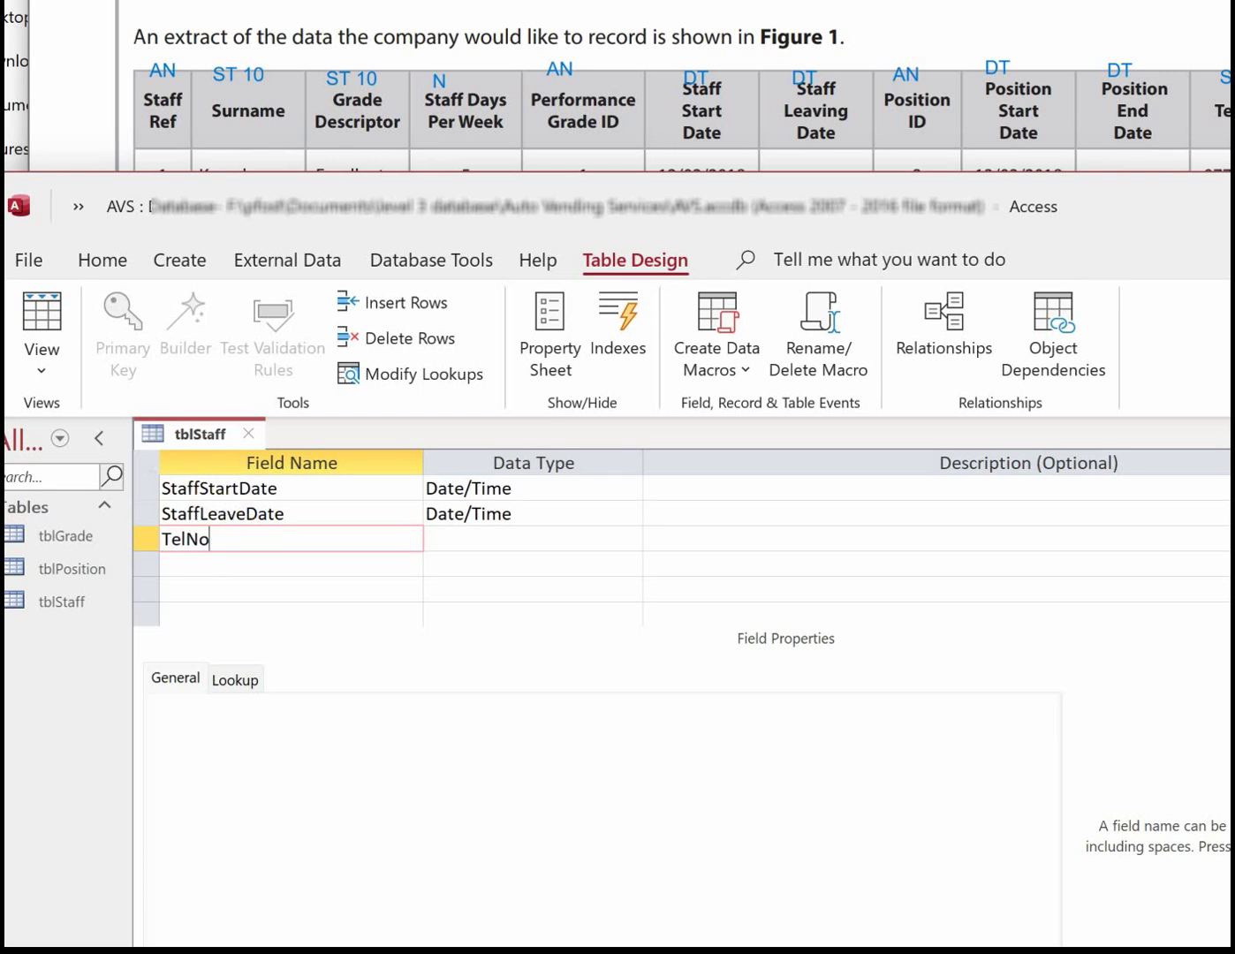
key("alt+Tab")
scroll(634, 417, "right", 3)
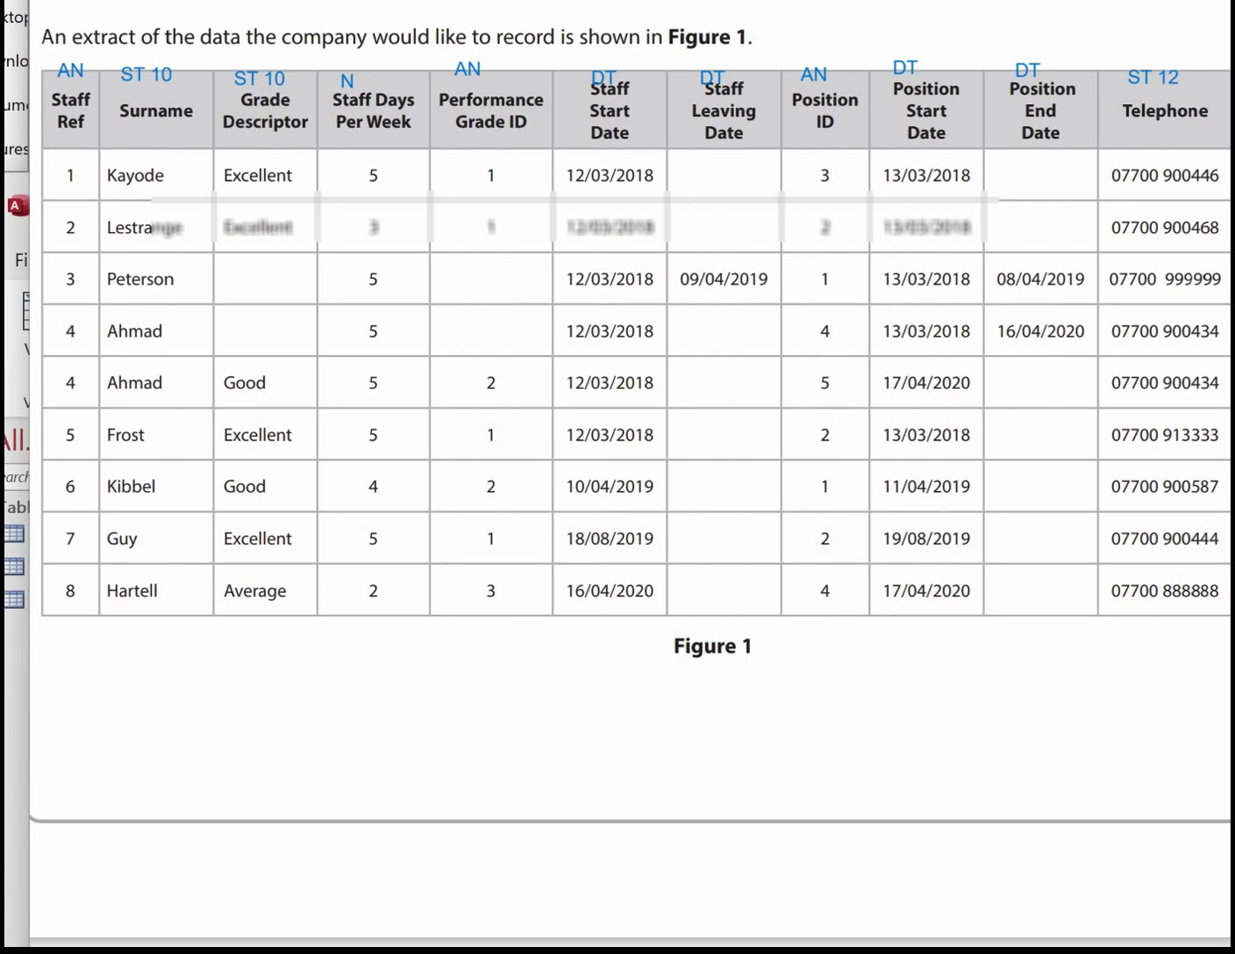
scroll(630, 425, "right", 1)
key("alt+Tab")
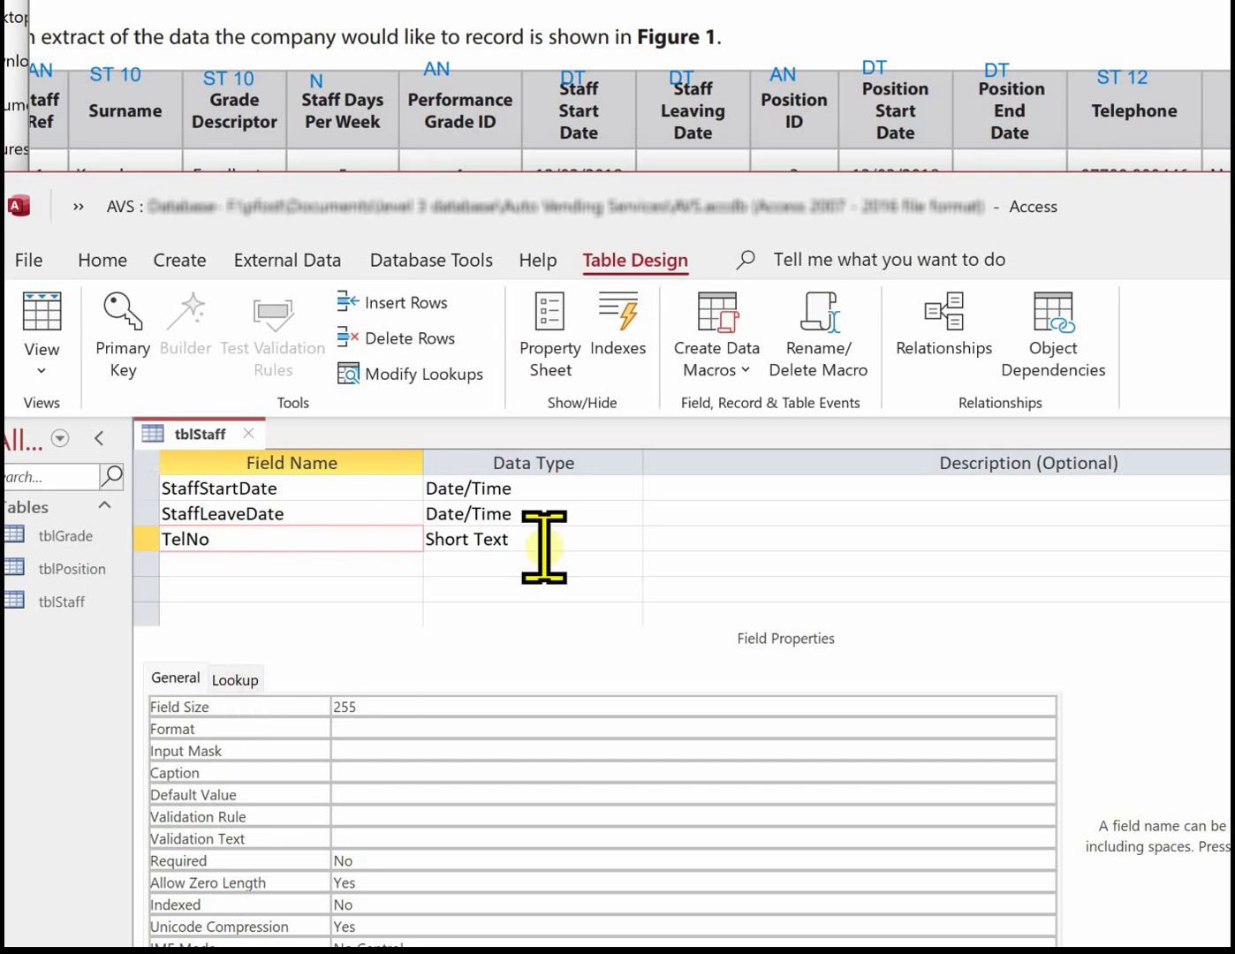
left_click(394, 709)
key("BackSpace")
key("BackSpace")
type("12")
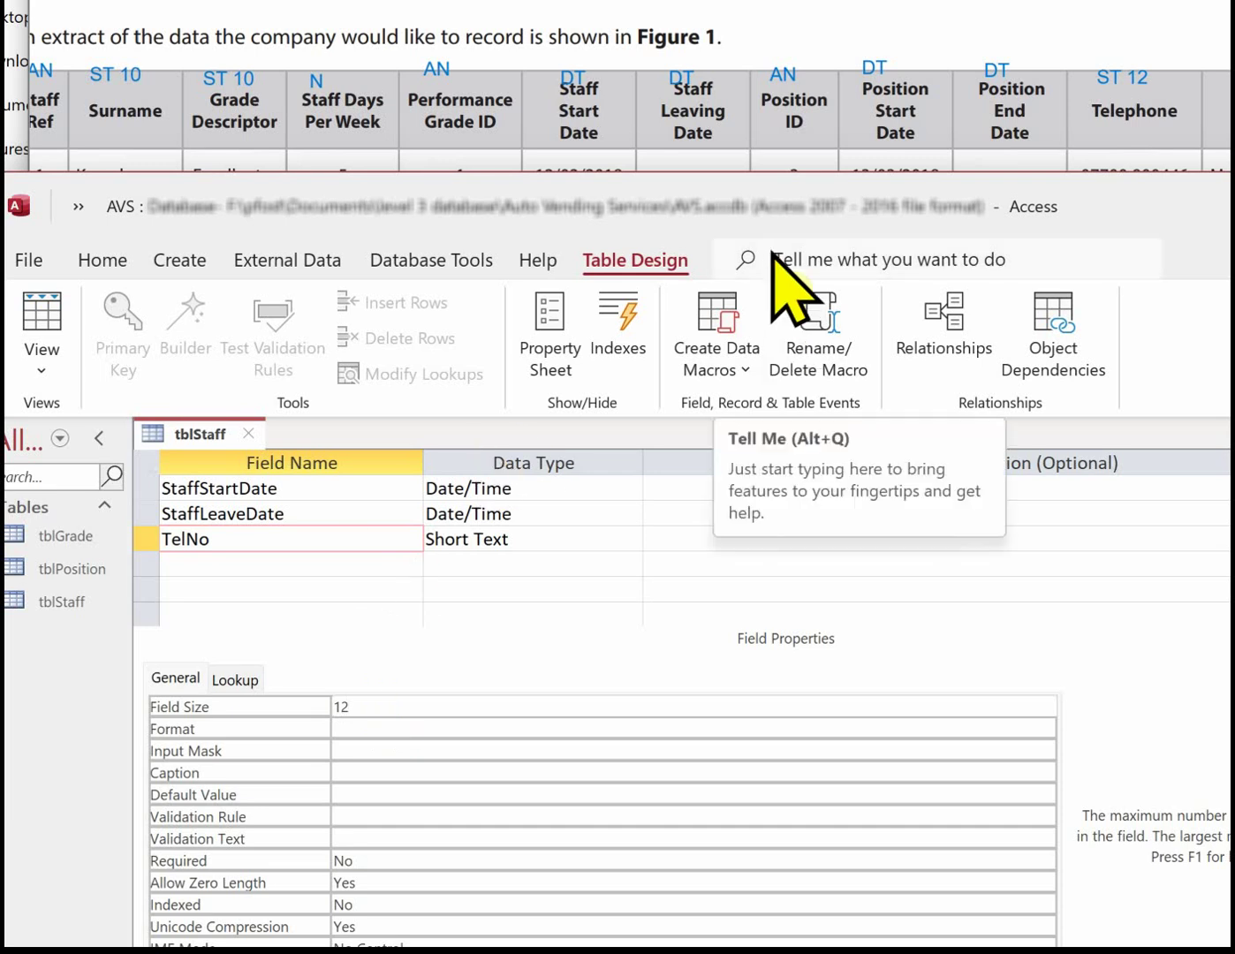
Add a field named GradeID to tblStaff with the Number data type
left_click(323, 566)
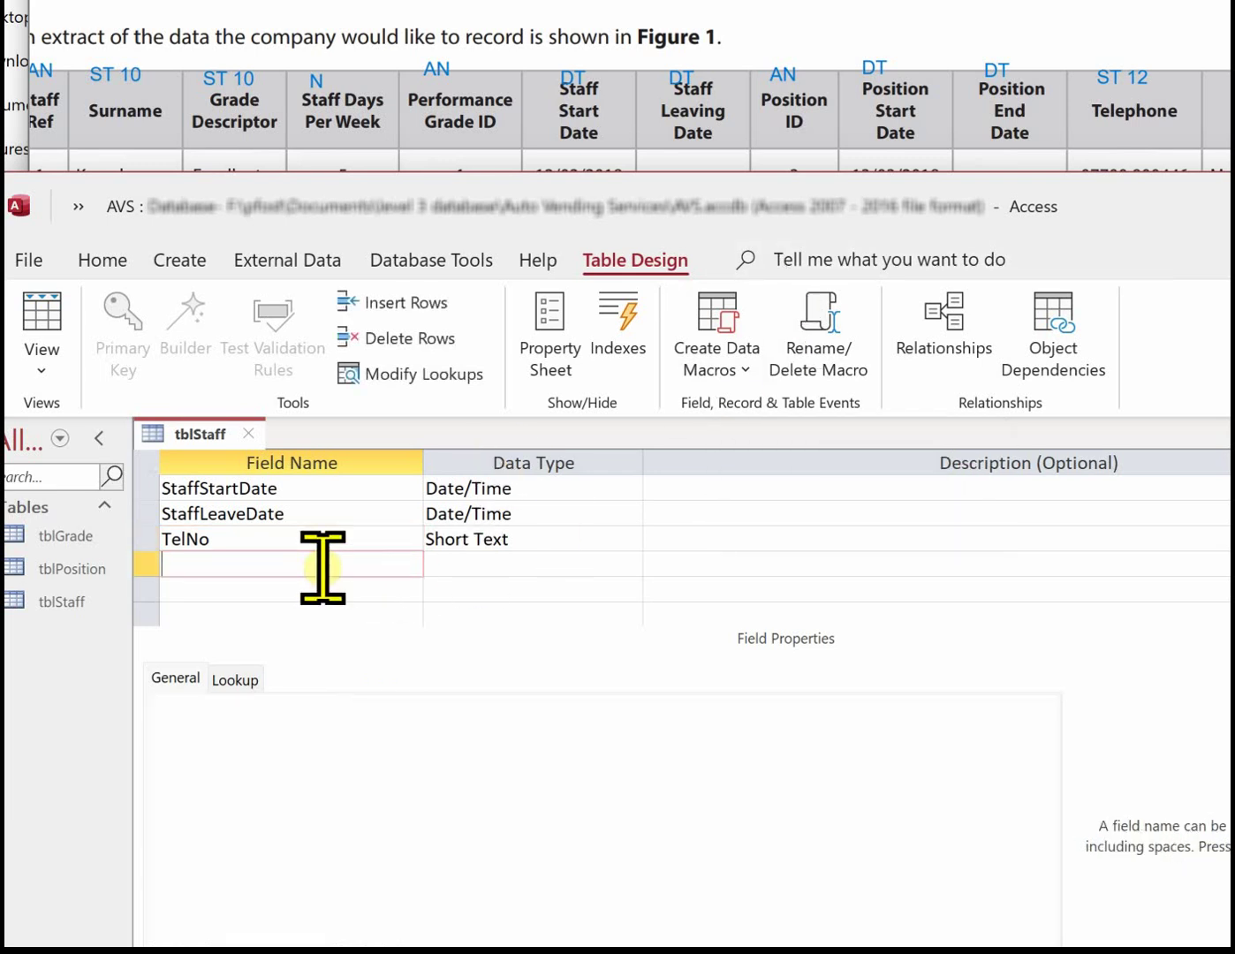
type("GradeID")
left_click(510, 566)
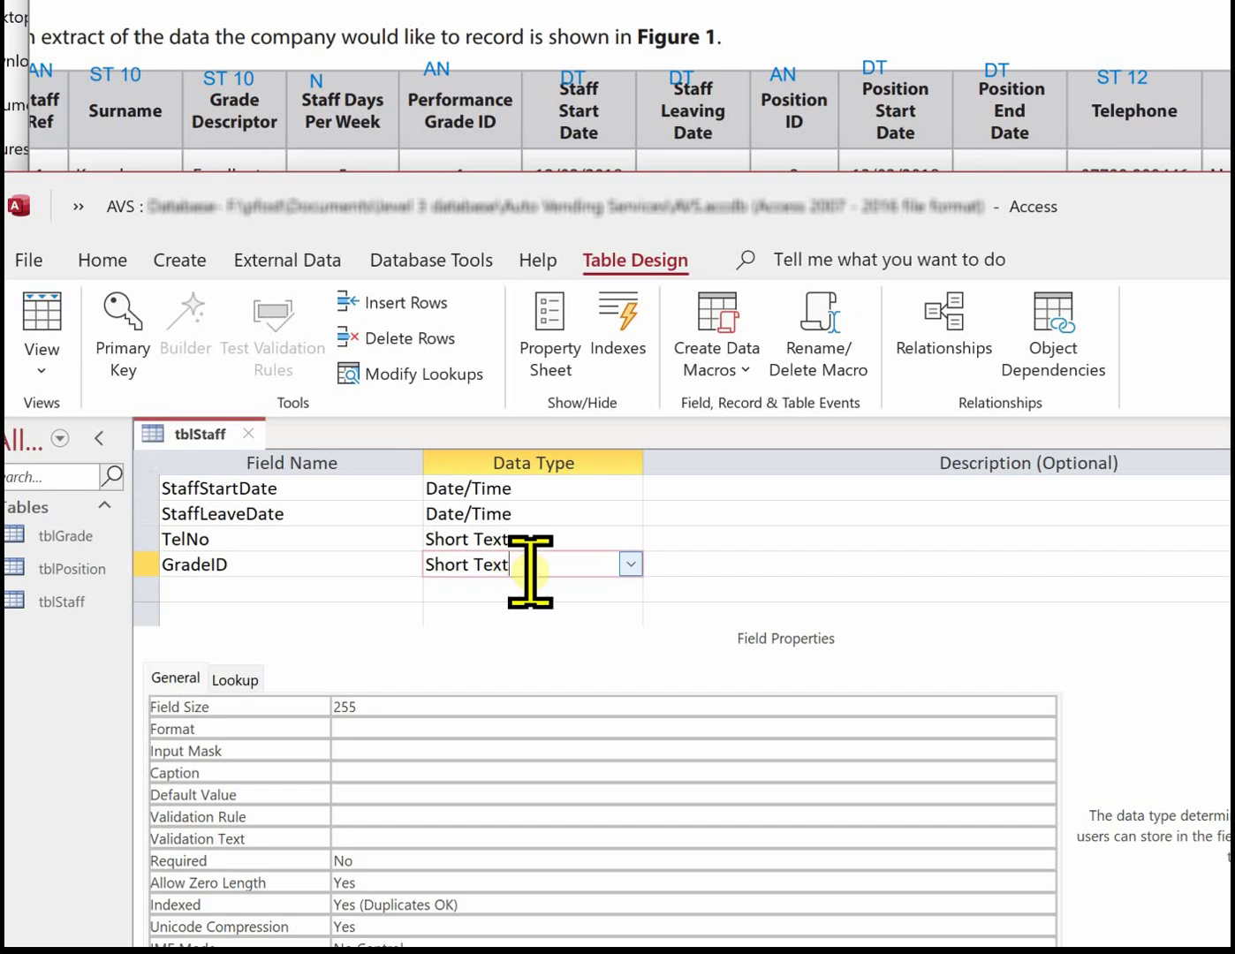
left_click(632, 564)
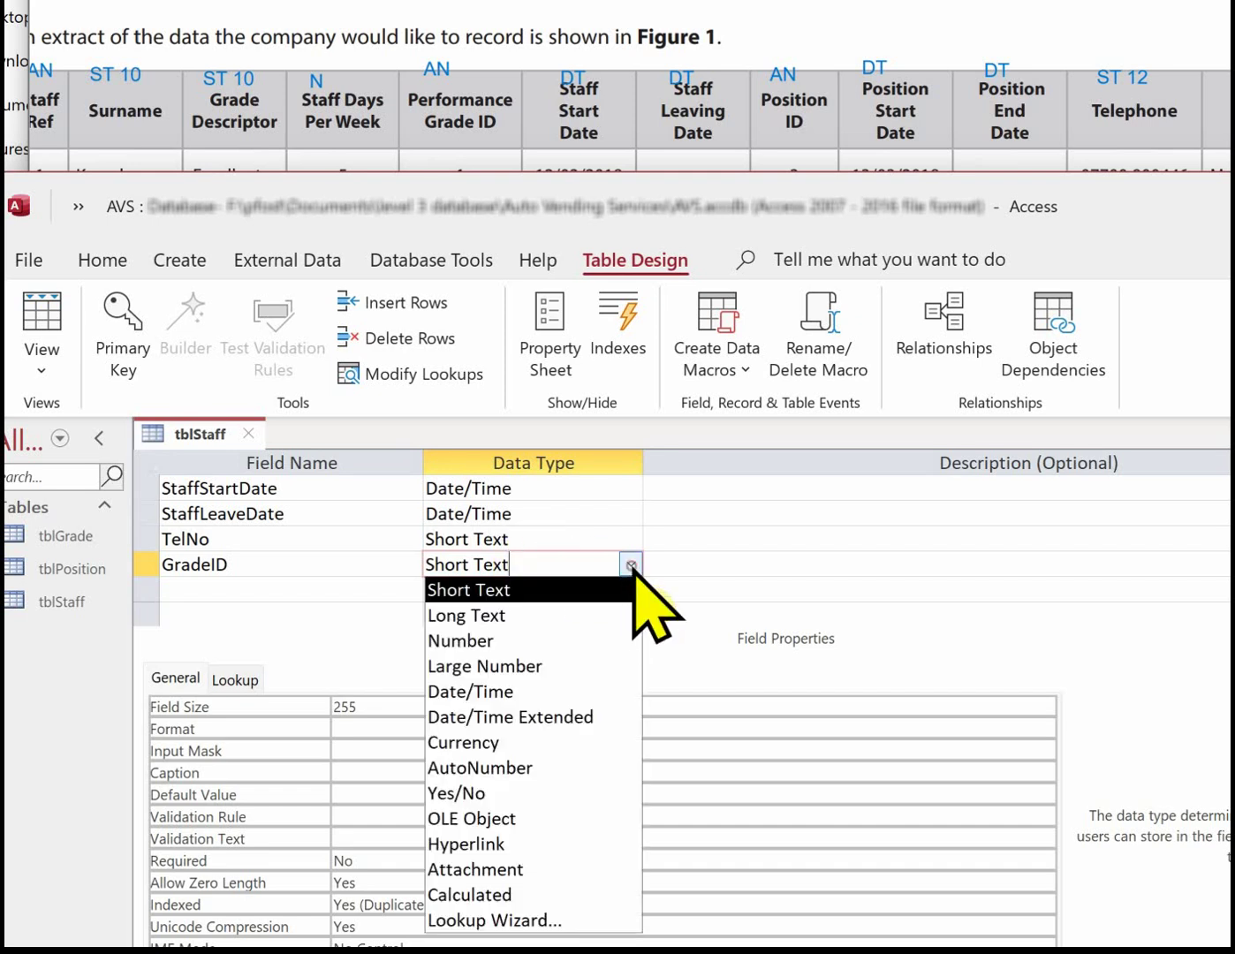
left_click(488, 636)
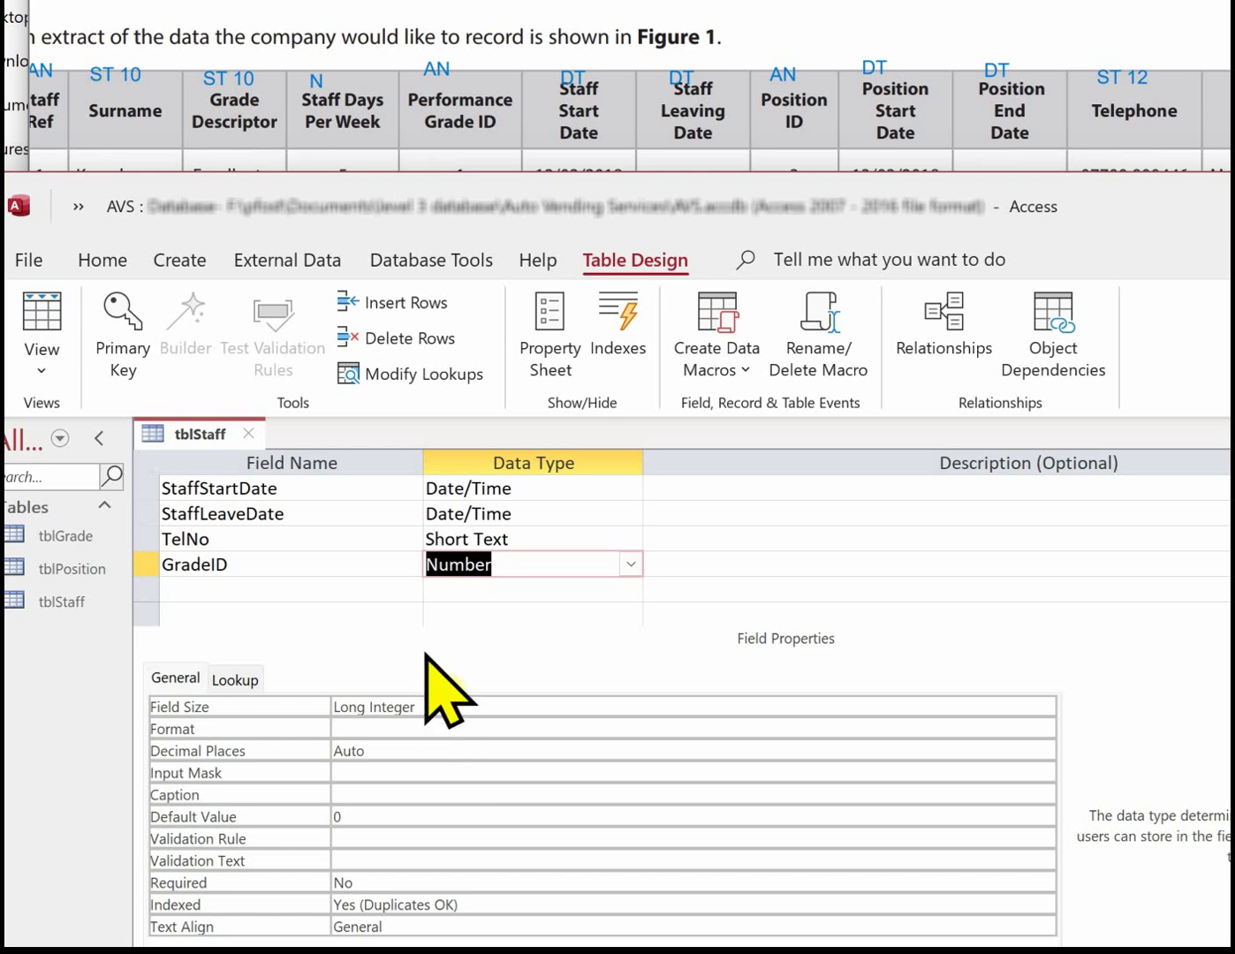
Make GradeID a lookup field with the Lookup Wizard, taking its values from the GradeID field of tblGrade without a sort order
left_click(631, 566)
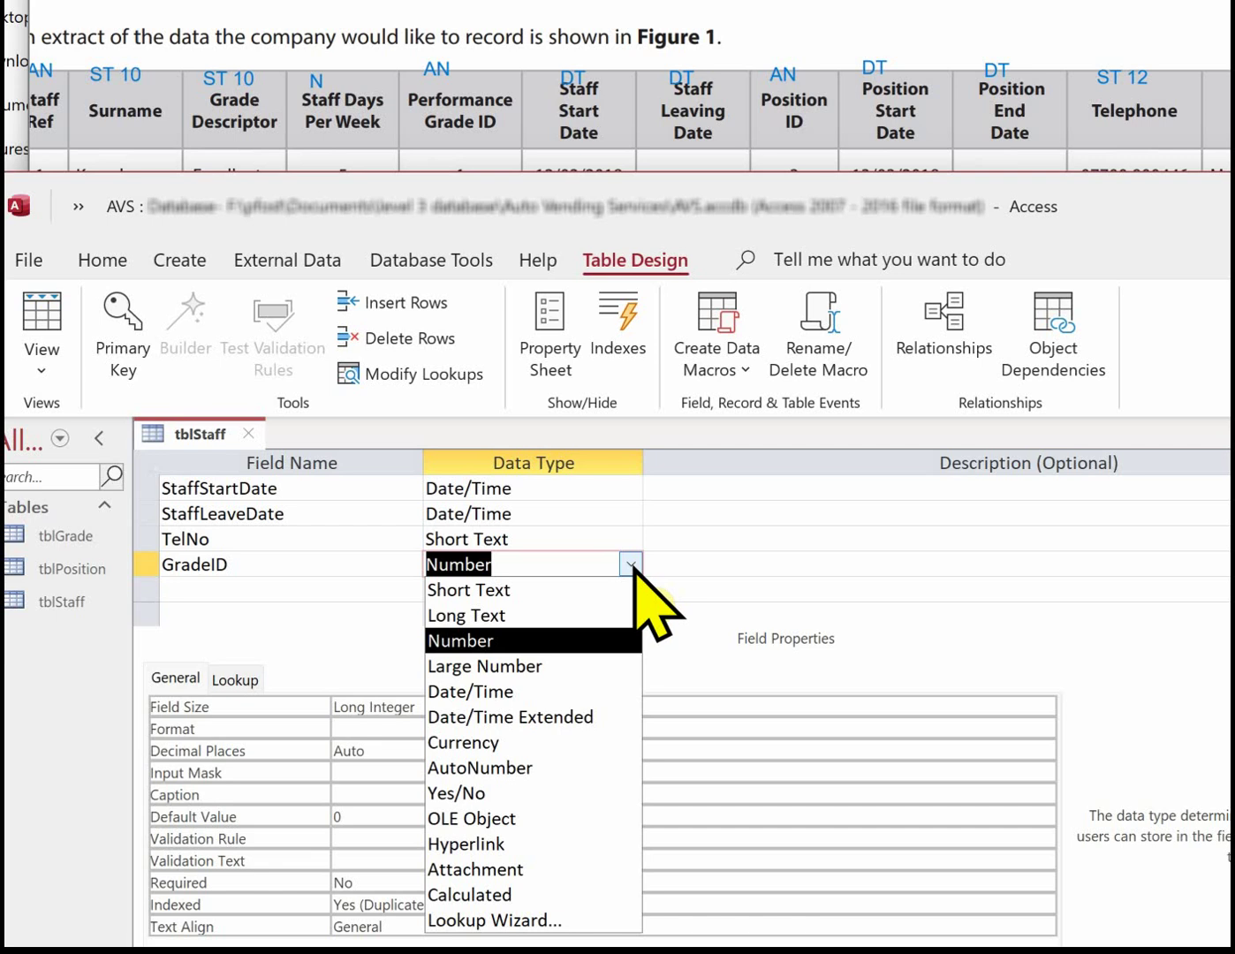
left_click(510, 920)
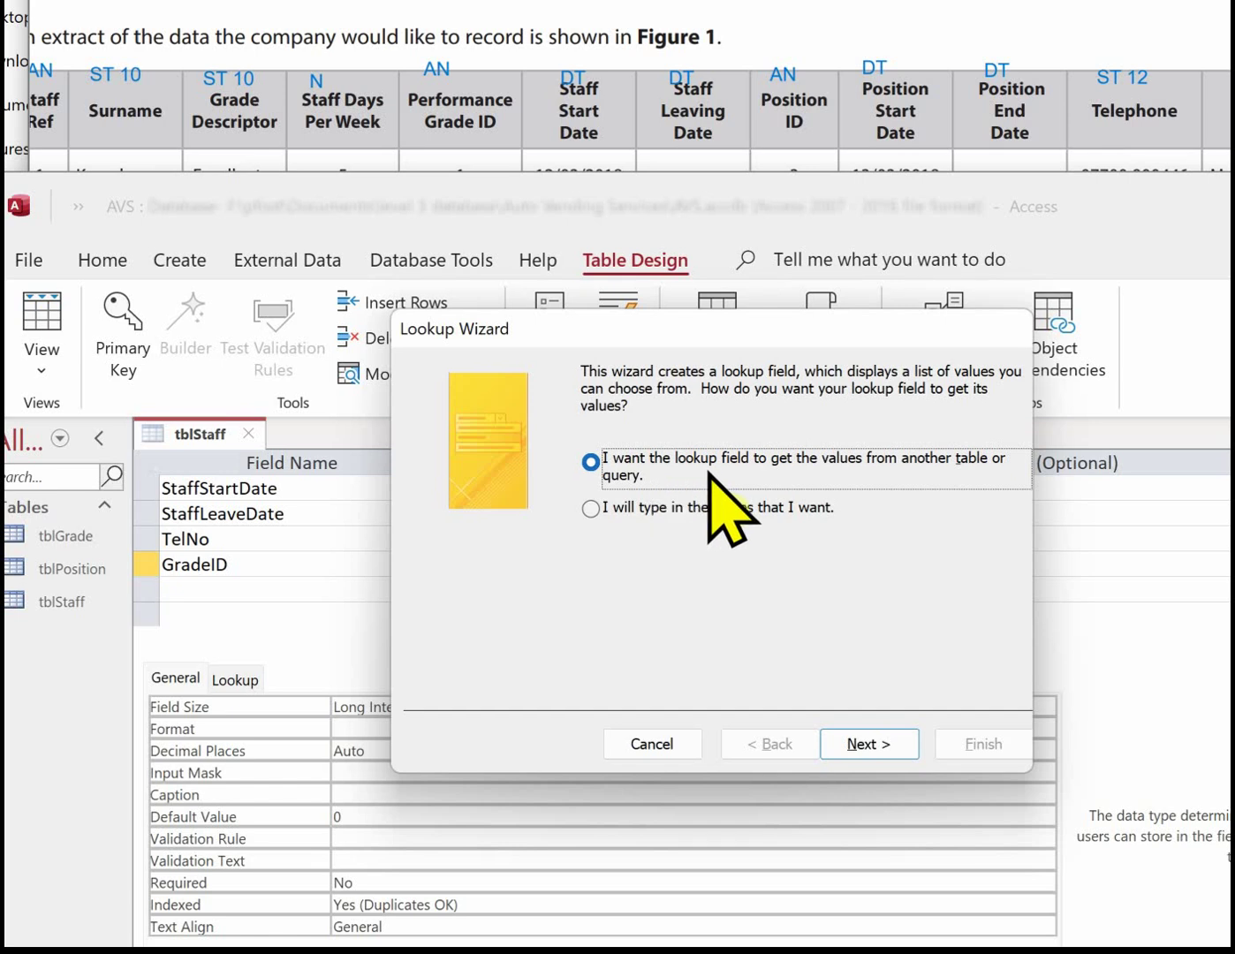
left_click(854, 742)
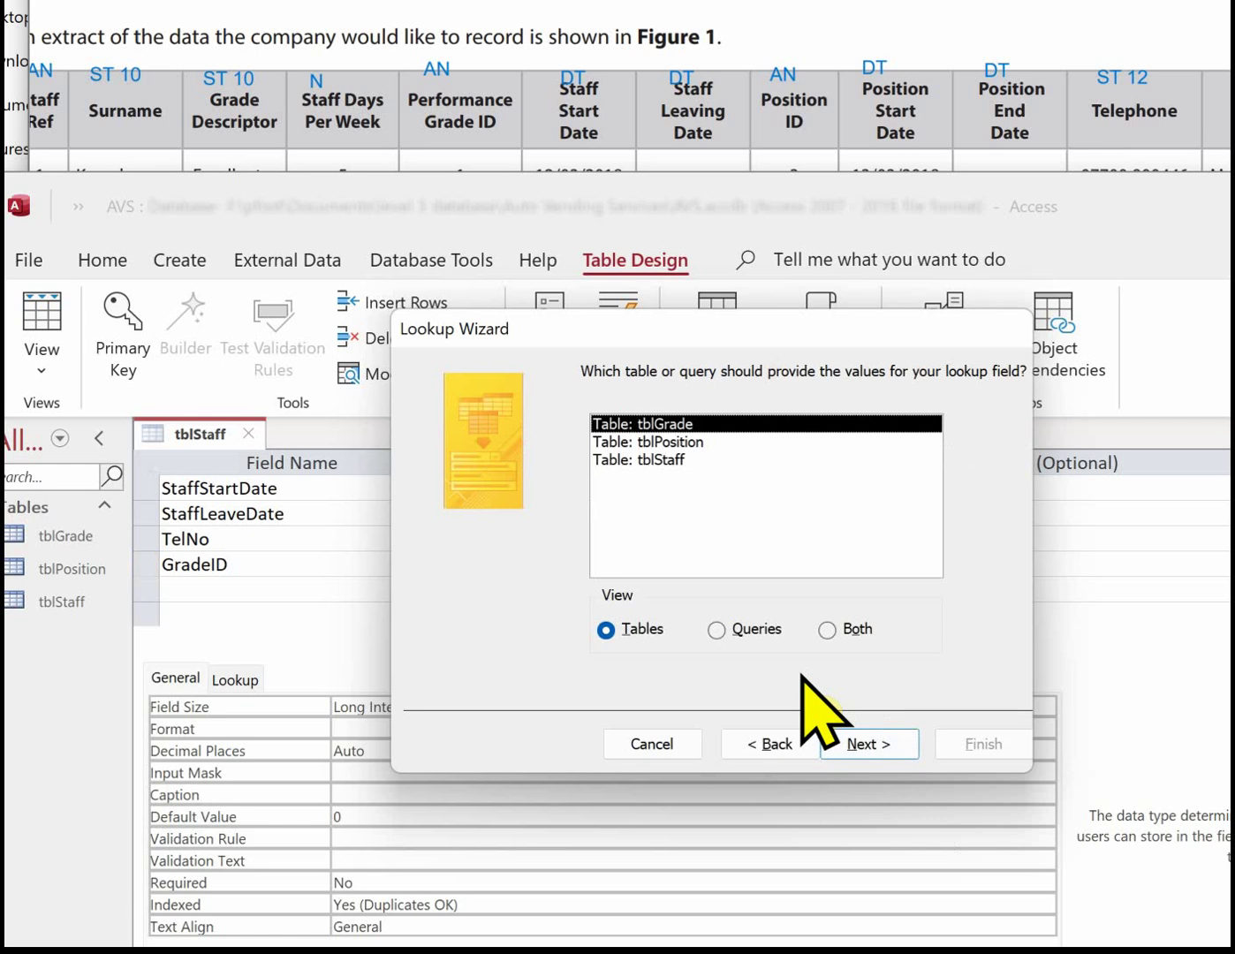
left_click(867, 743)
left_click(675, 567)
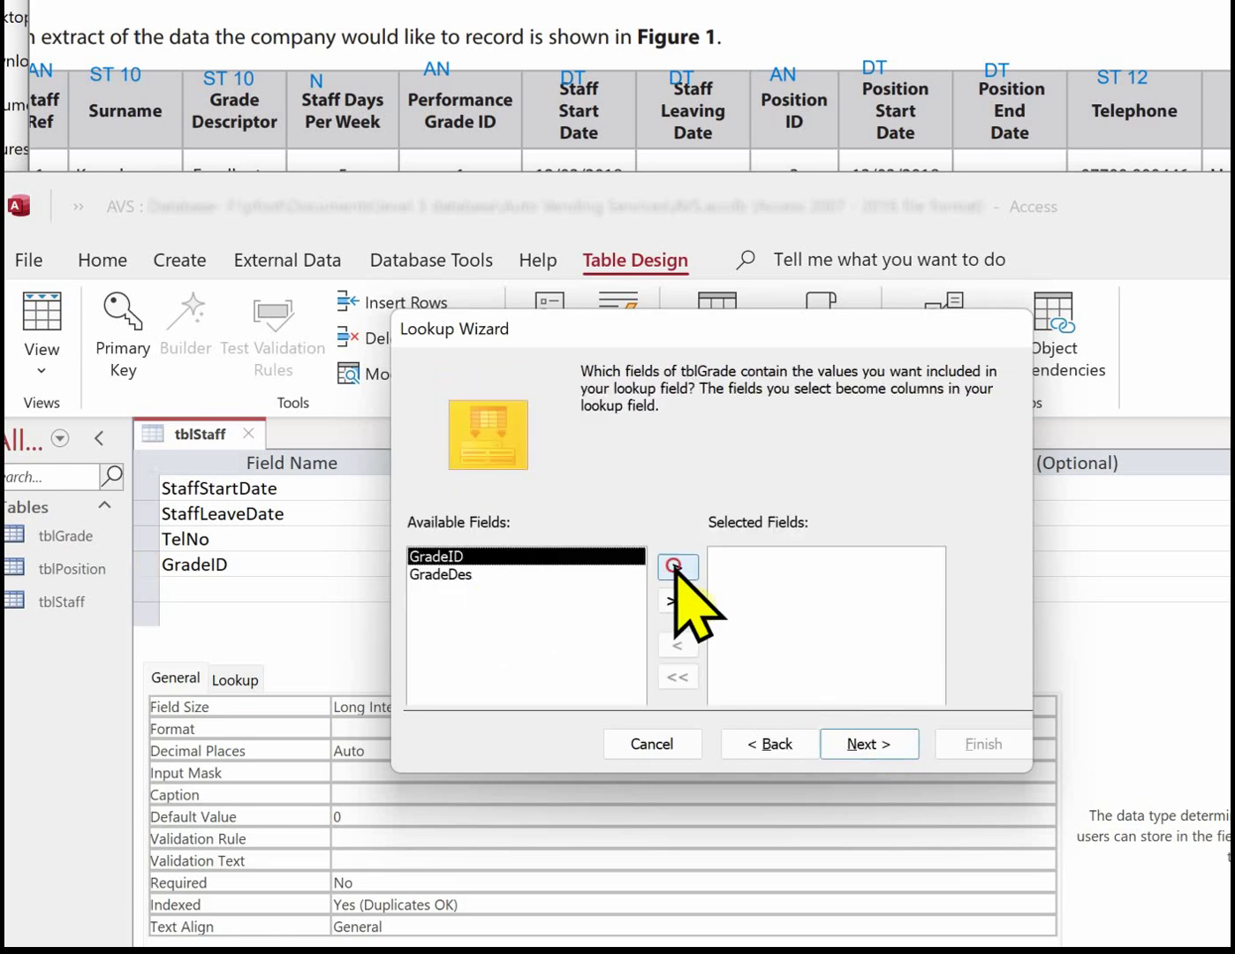
left_click(861, 744)
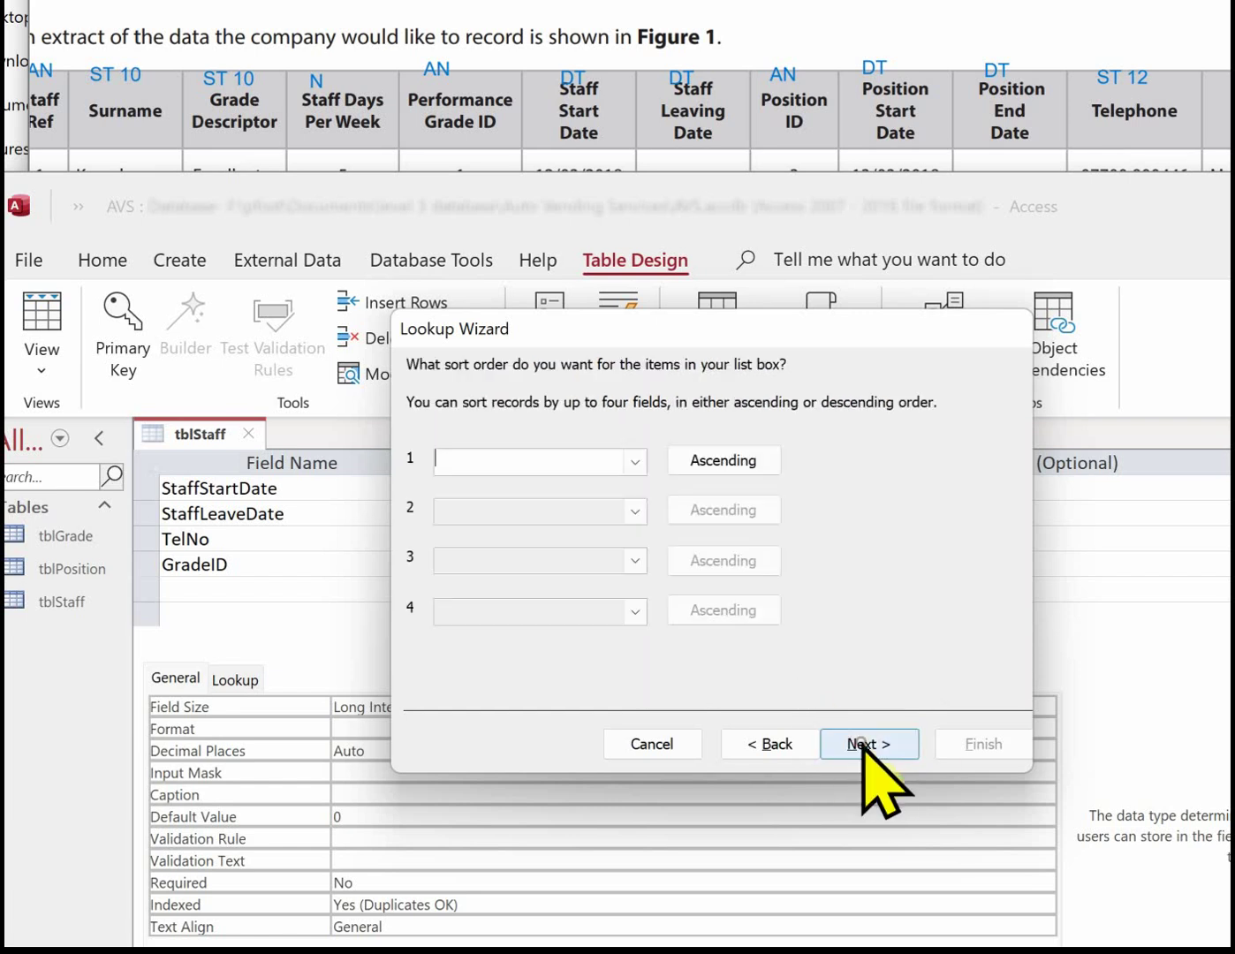
left_click(861, 744)
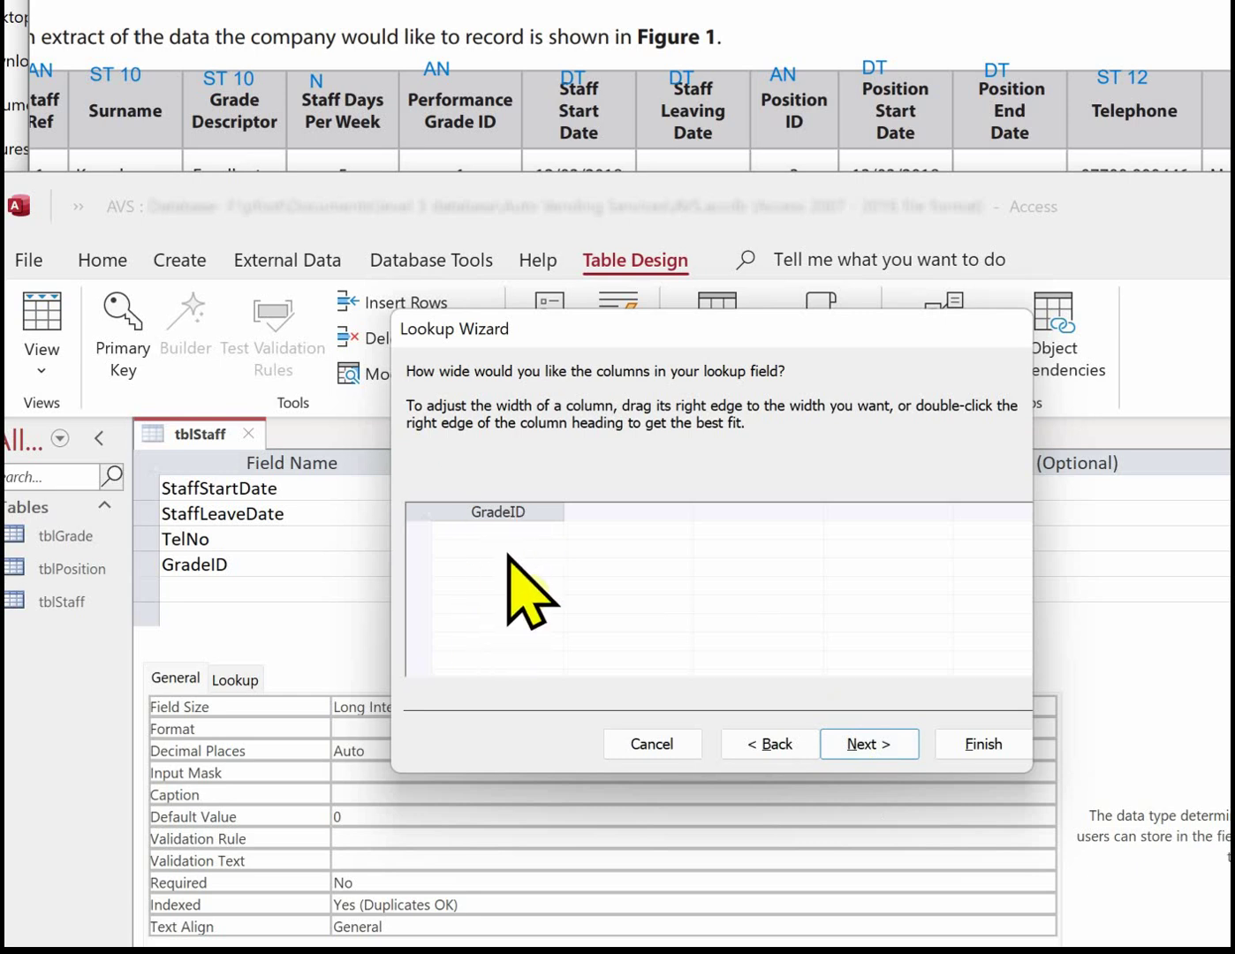
left_click(870, 744)
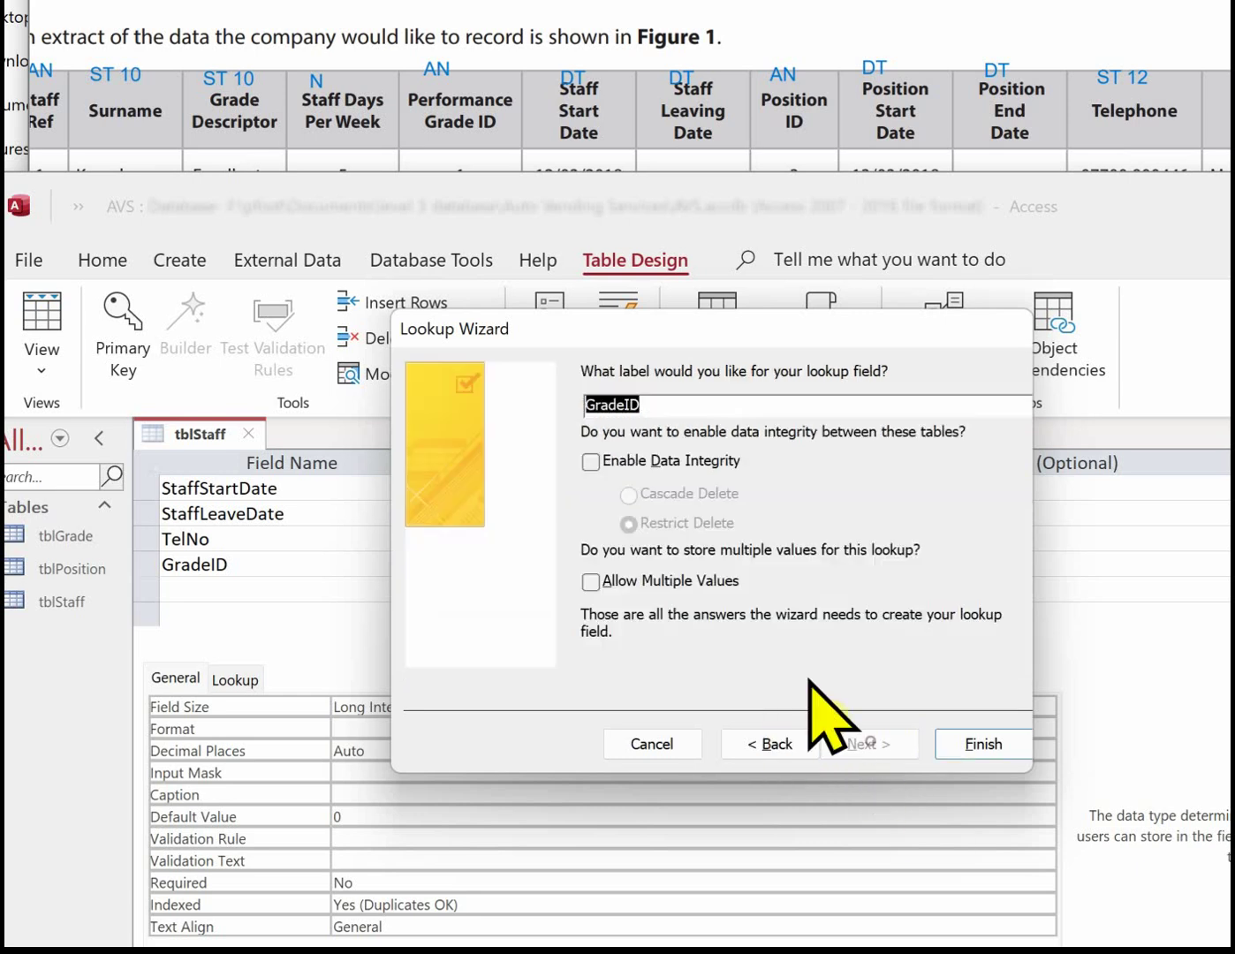
Enable data integrity with Cascade Delete for the GradeID lookup, finish the wizard and save the table
left_click(591, 462)
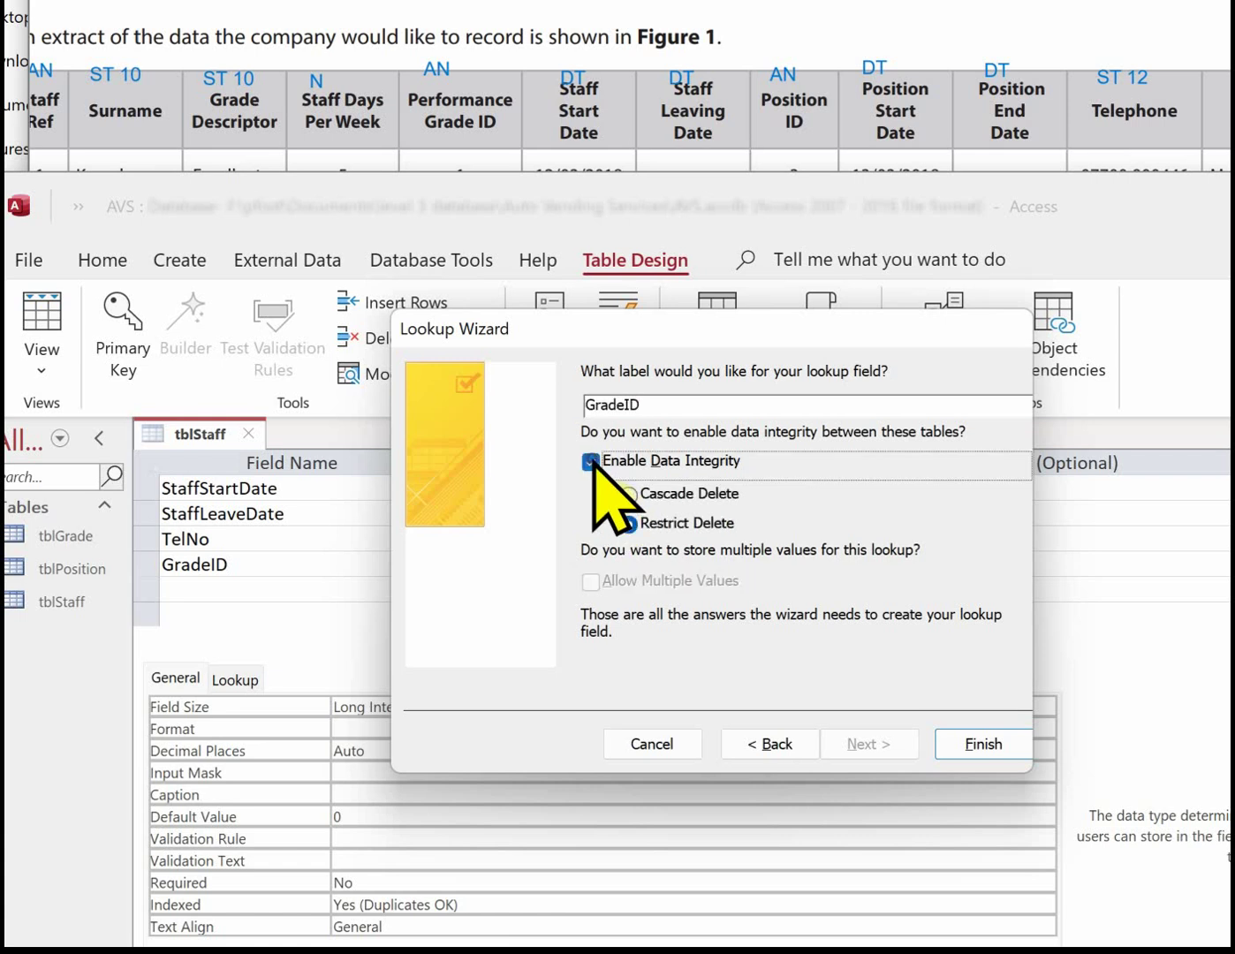
left_click(628, 495)
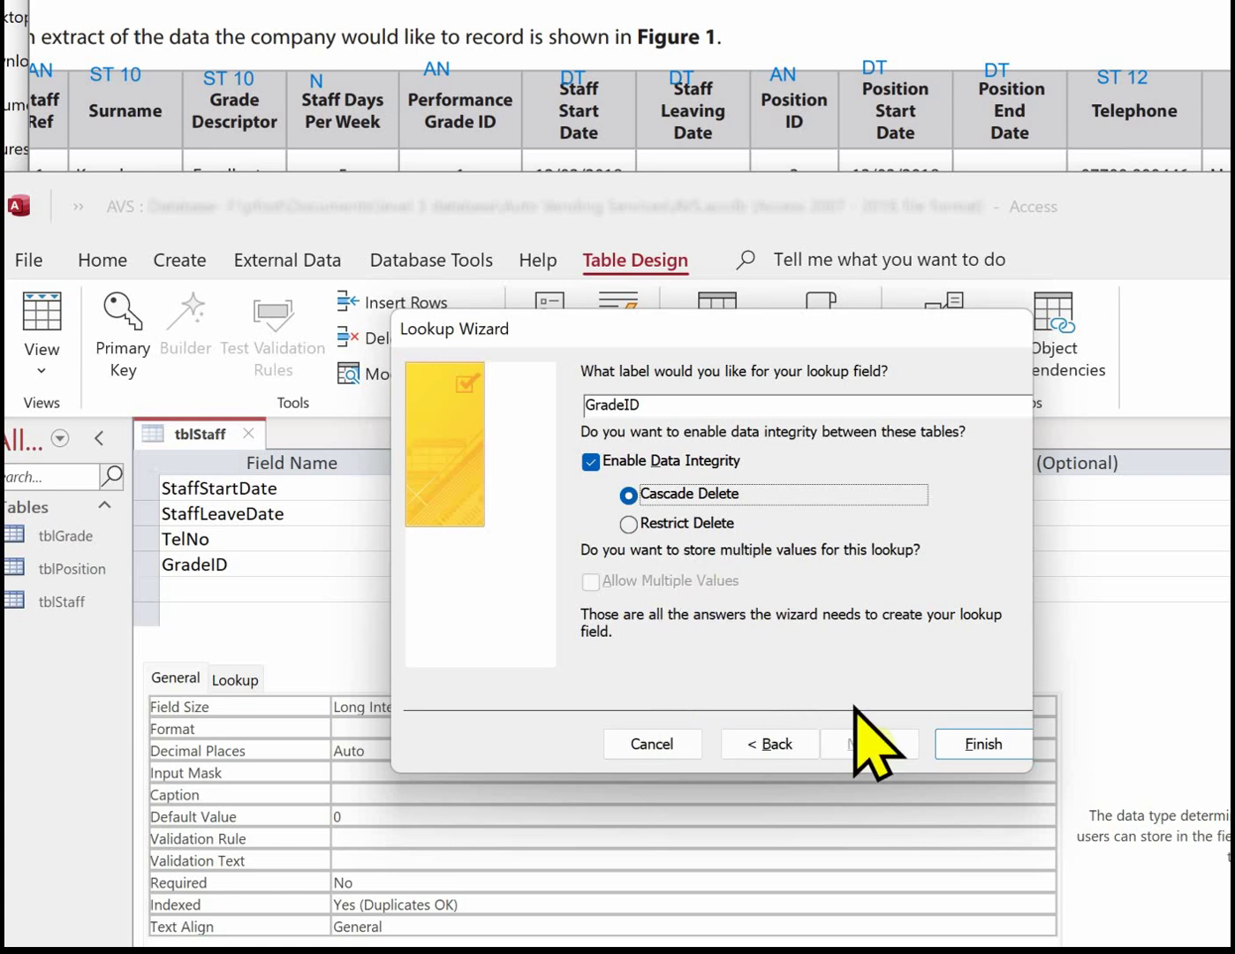
left_click(973, 741)
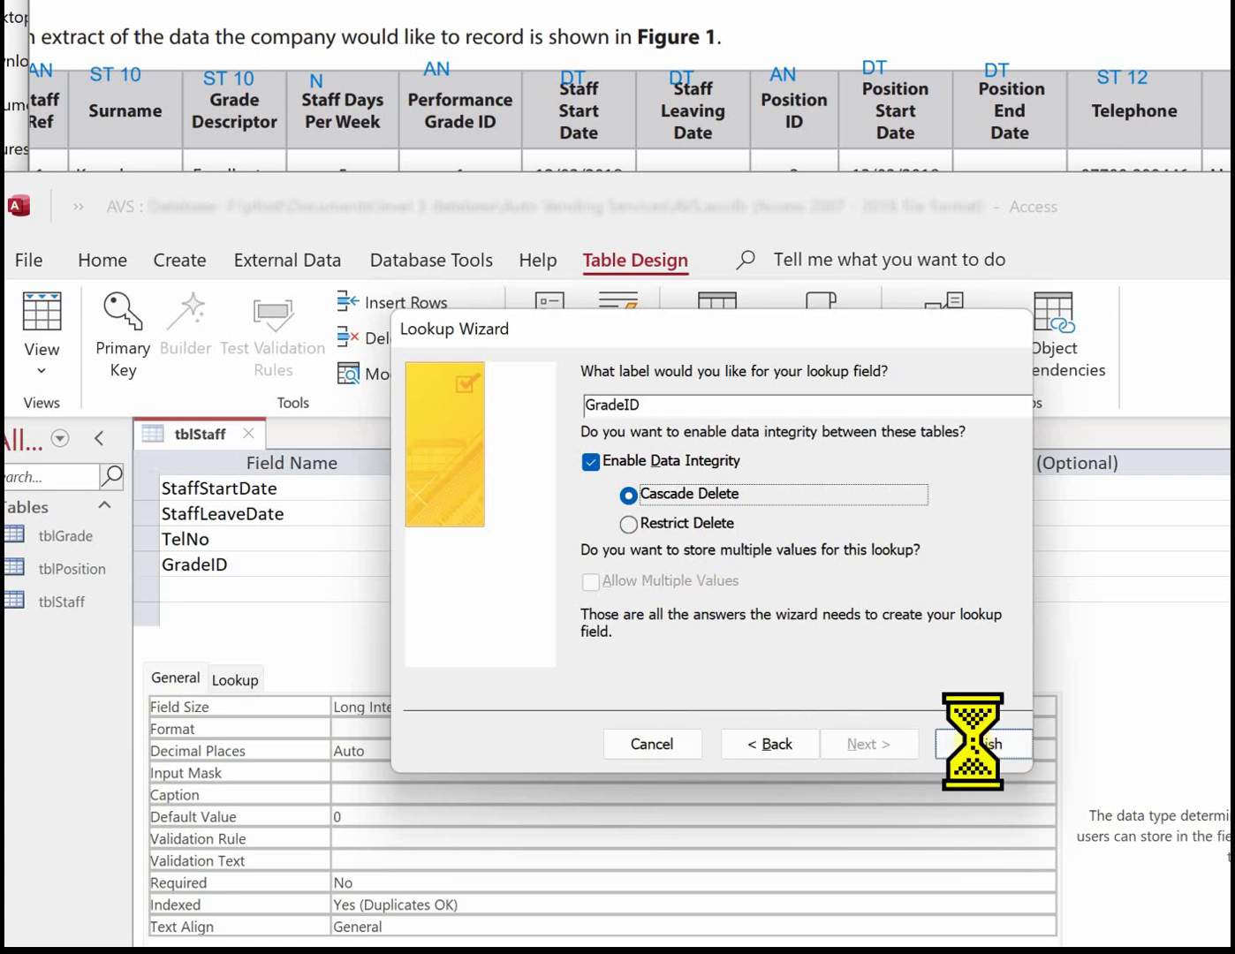
left_click_drag(1030, 442, 855, 377)
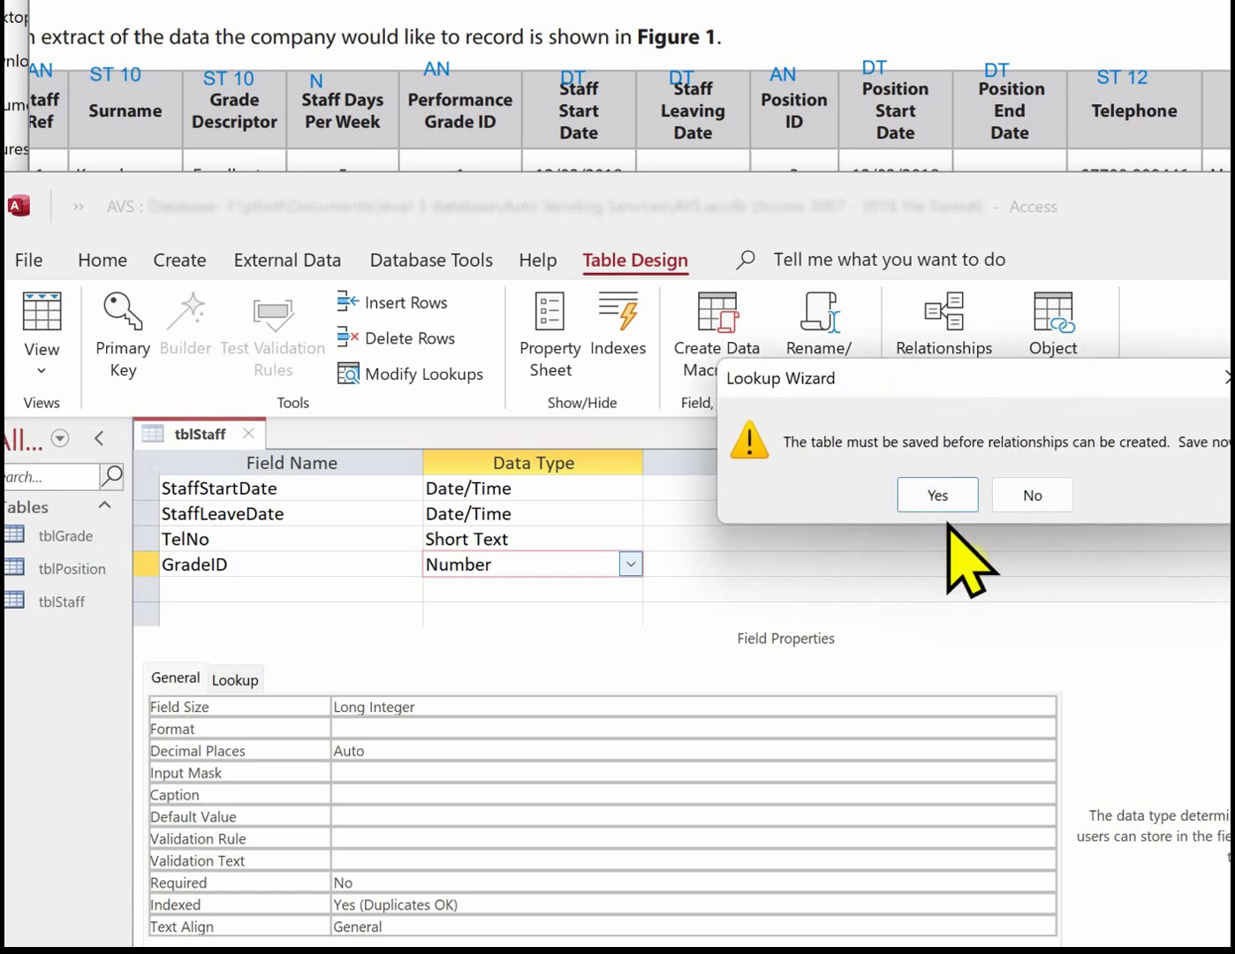
left_click(939, 491)
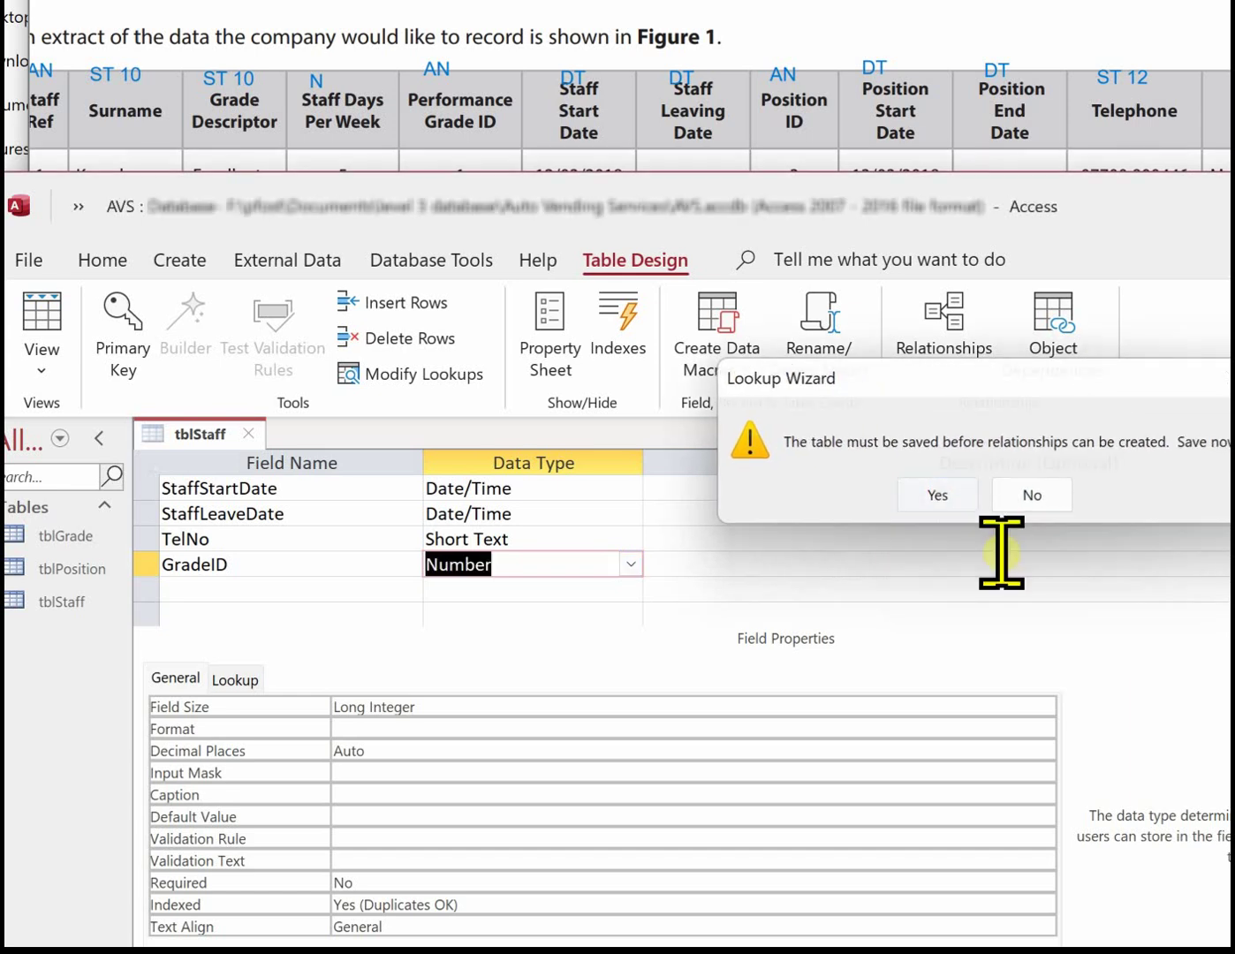
Check the tblStaff fields against the Staff entity in the OneNote diagram, then close tblStaff in Access
scroll(275, 561, "up", 1)
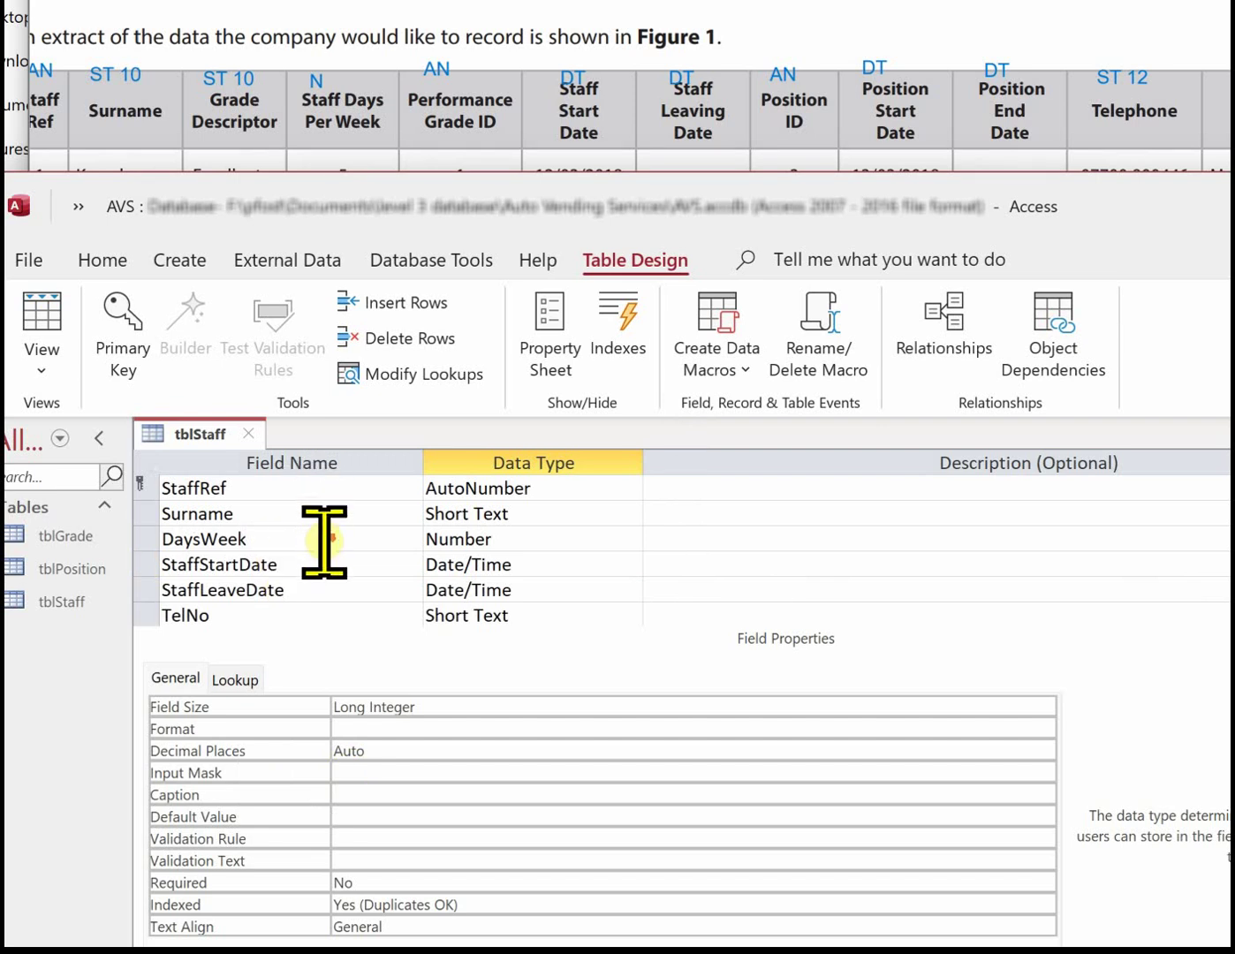
scroll(324, 539, "down", 1)
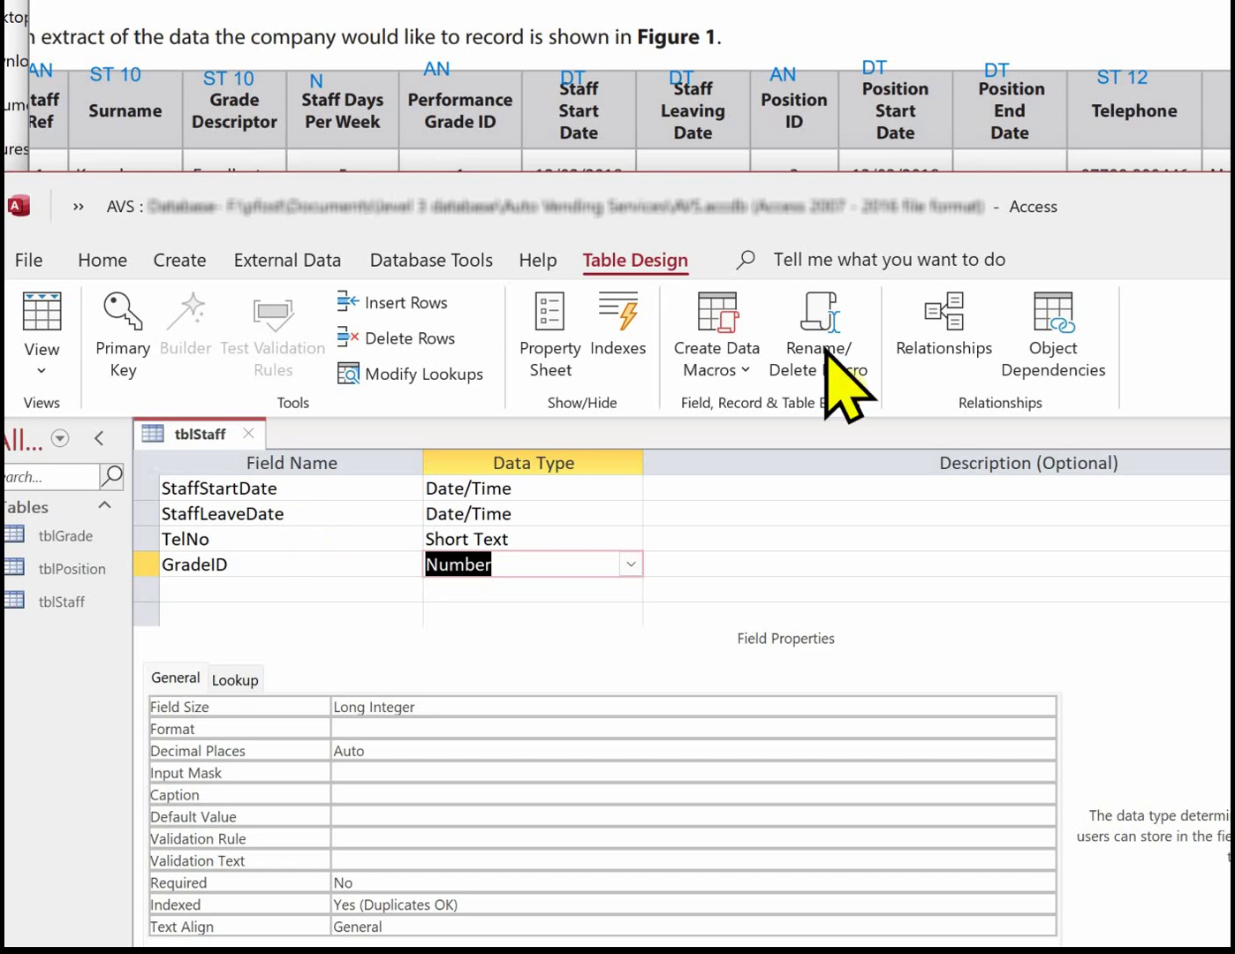
key("alt+Tab")
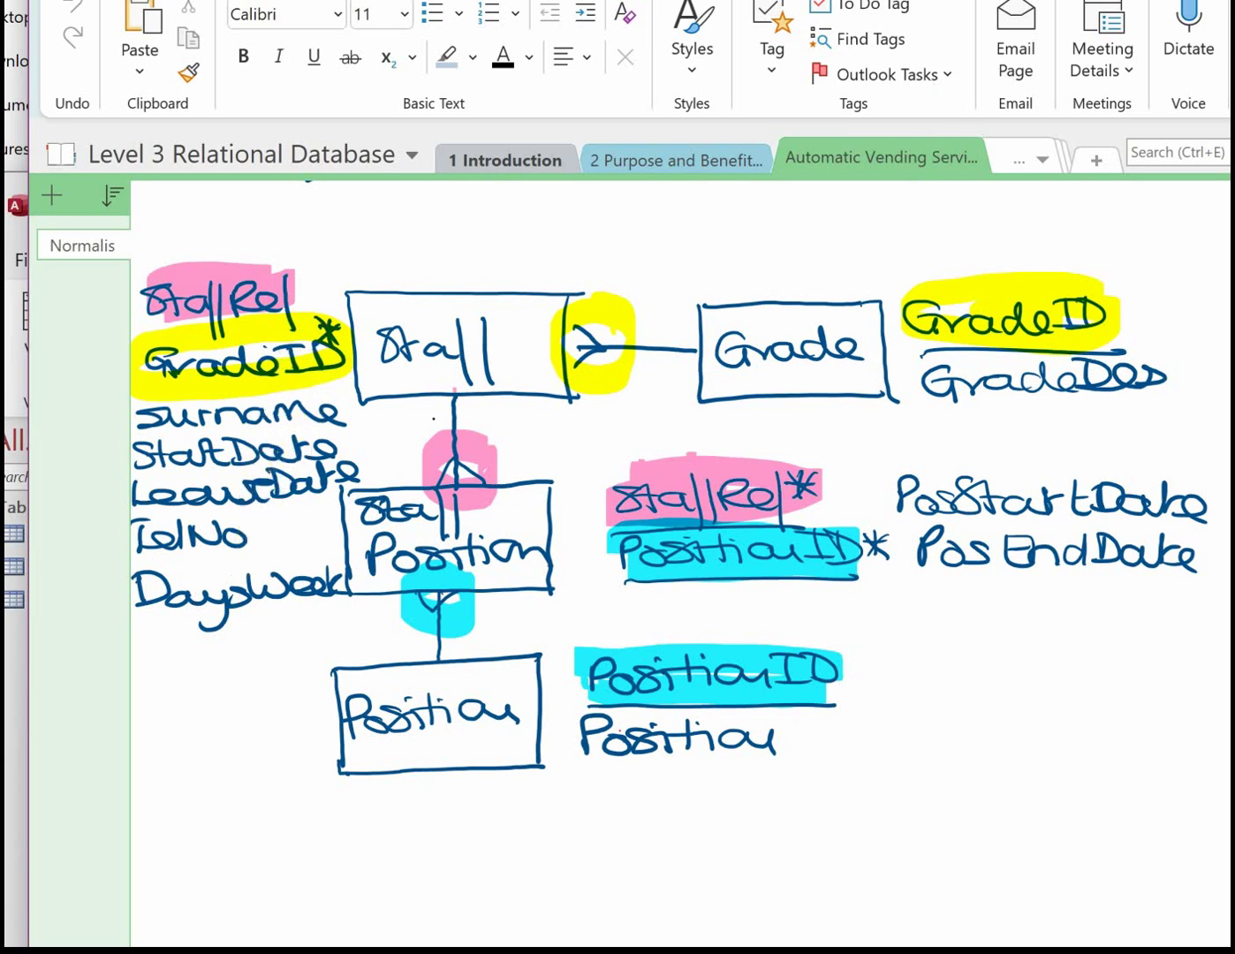
key("alt+Tab")
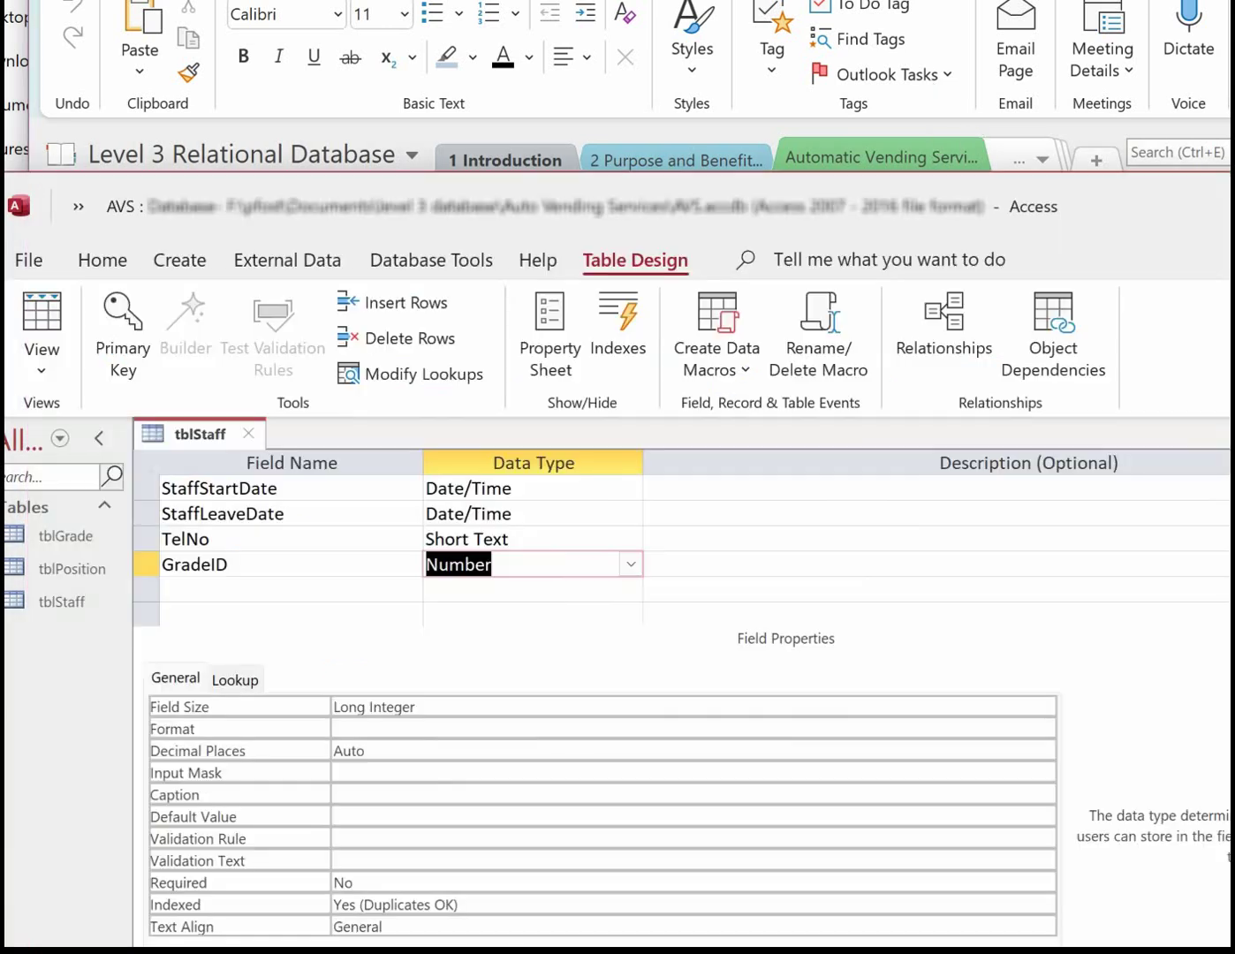
left_click(250, 432)
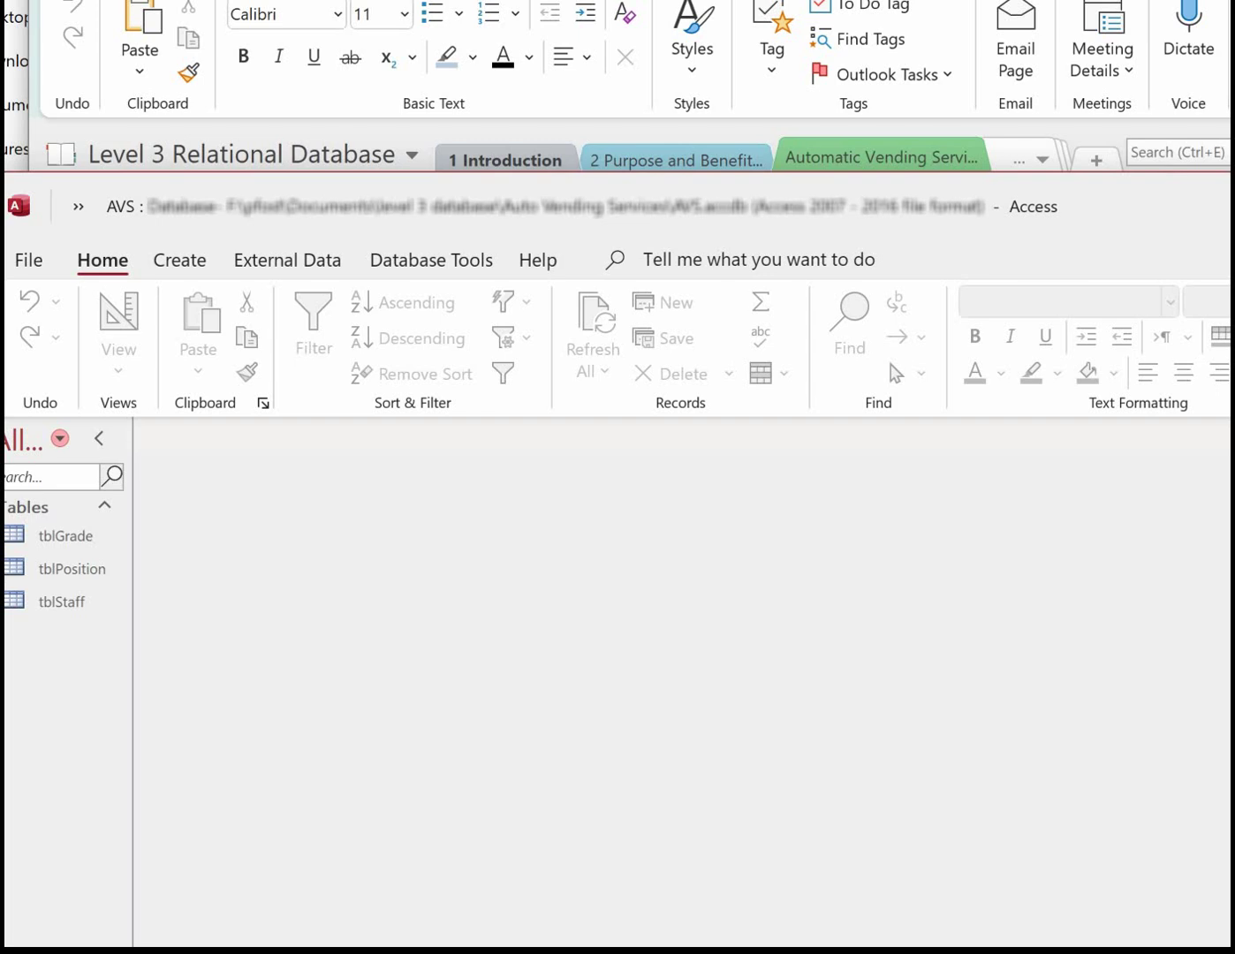
Create a new table and save it as tblStaffPosition, opening it in Design View
left_click(177, 263)
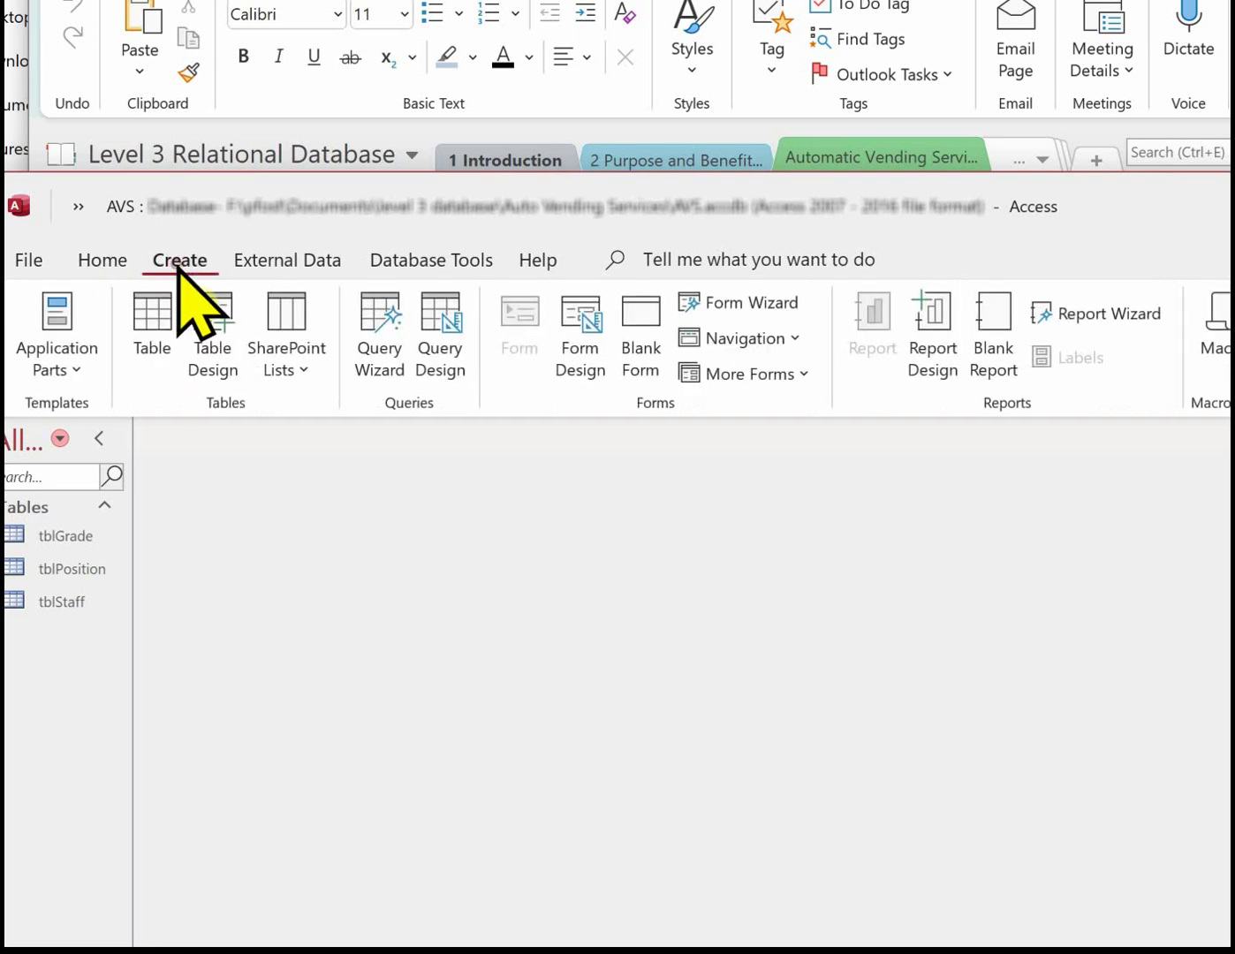
left_click(172, 305)
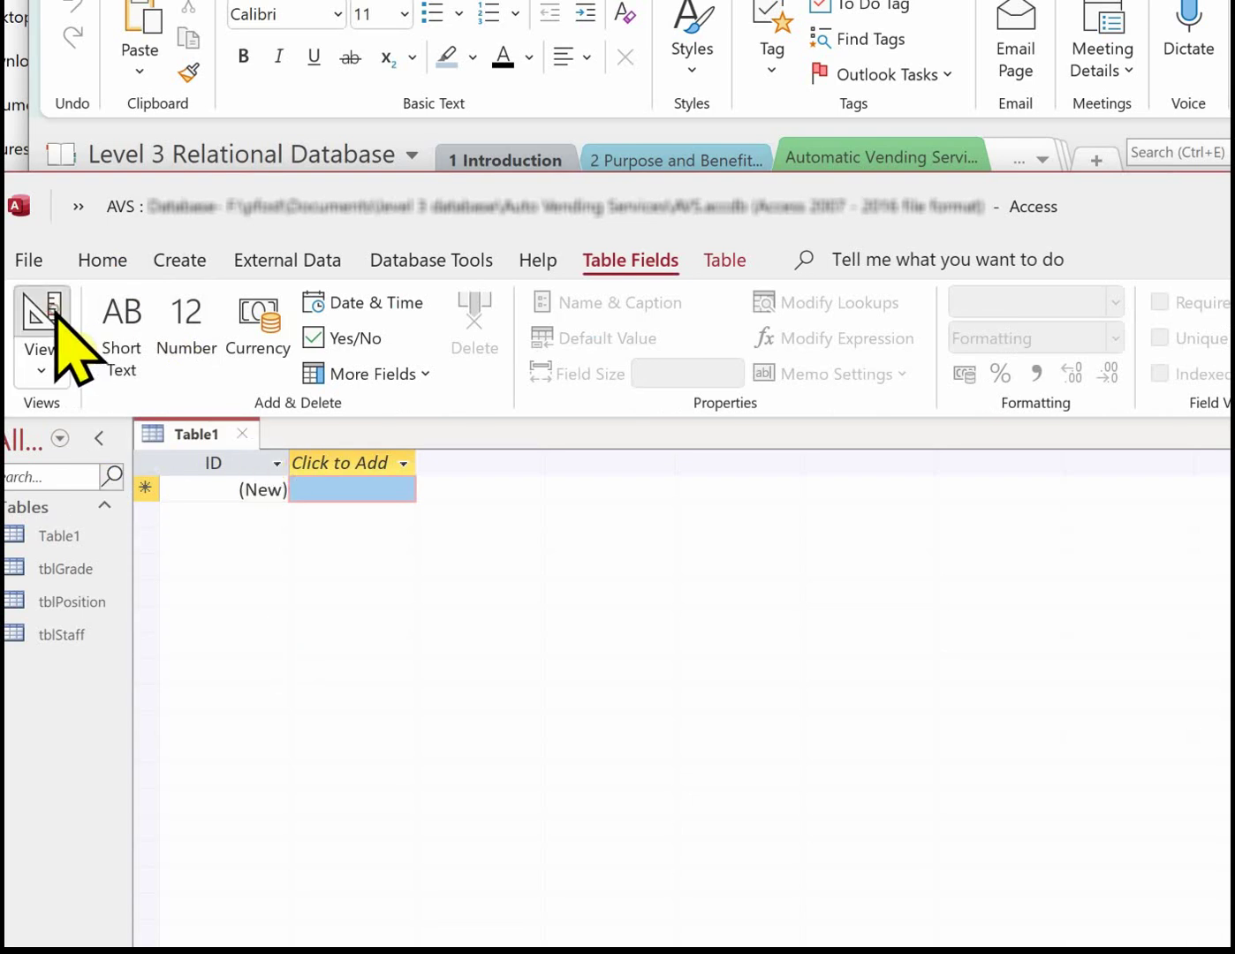
left_click(47, 314)
type("tblStaffPosition")
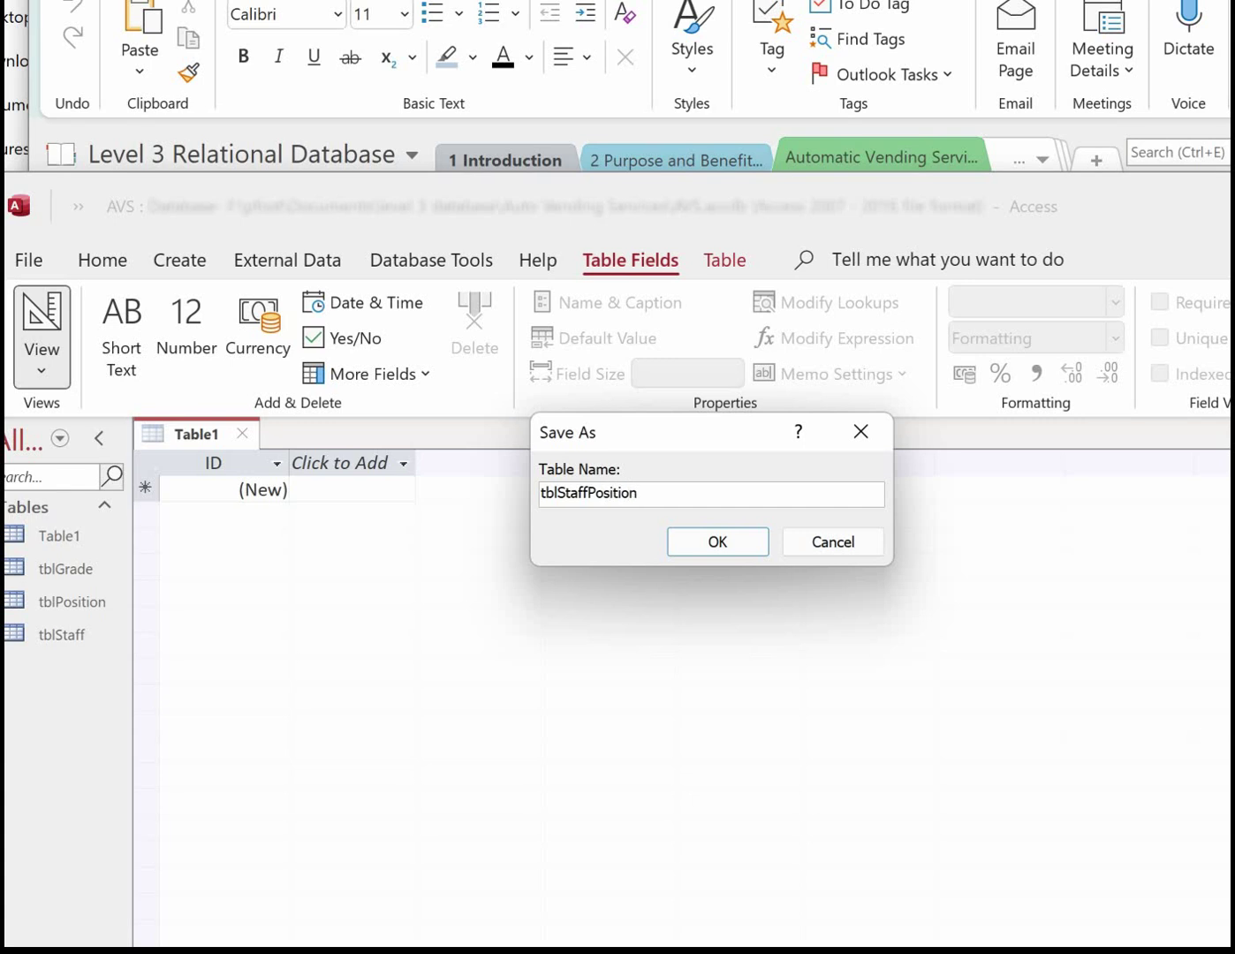
left_click(734, 534)
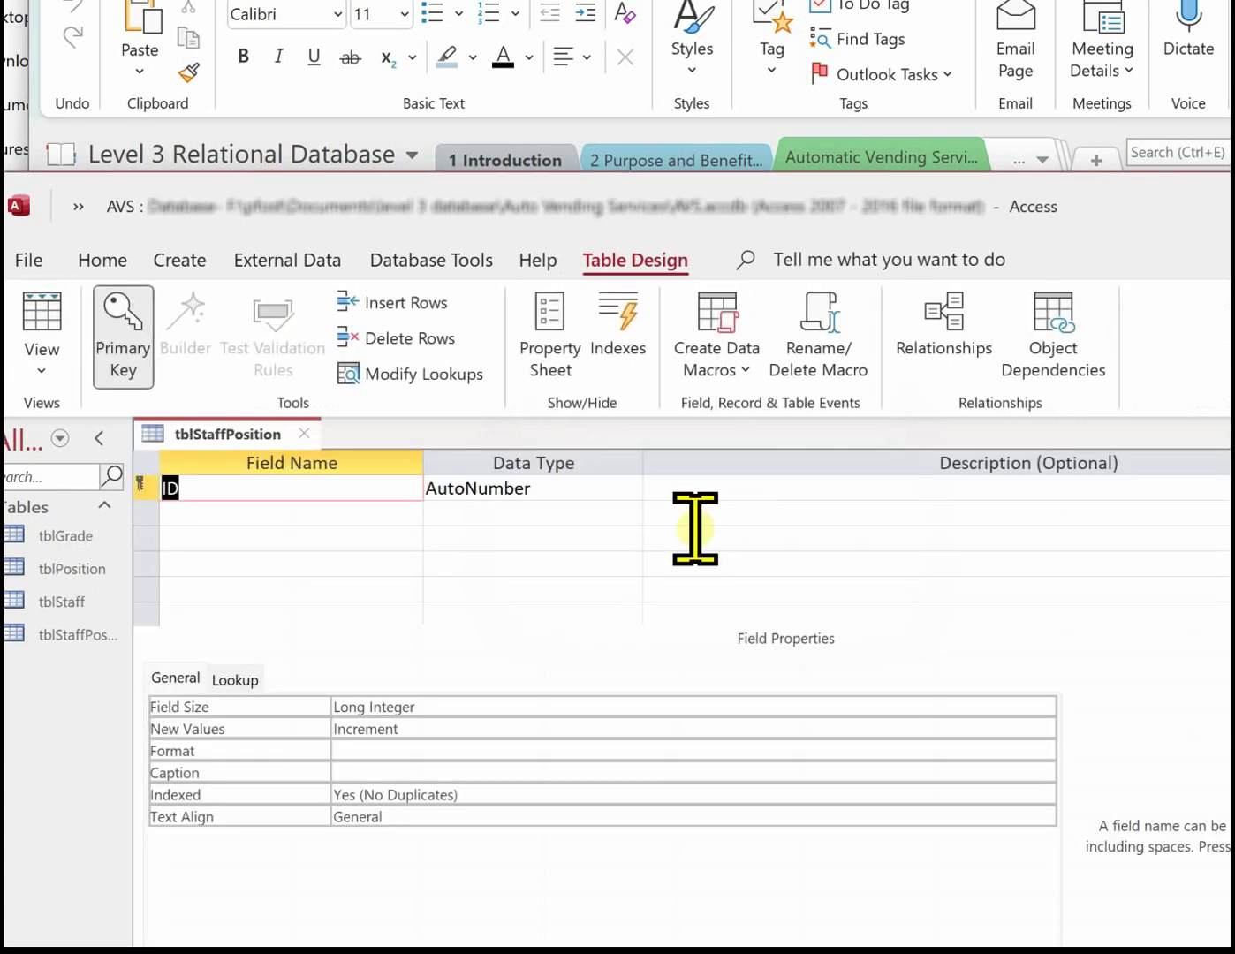
Check Figure 1 and the OneNote entity diagram for the key fields needed in tblStaffPosition, then return to its ID field in Access
key("alt+Tab")
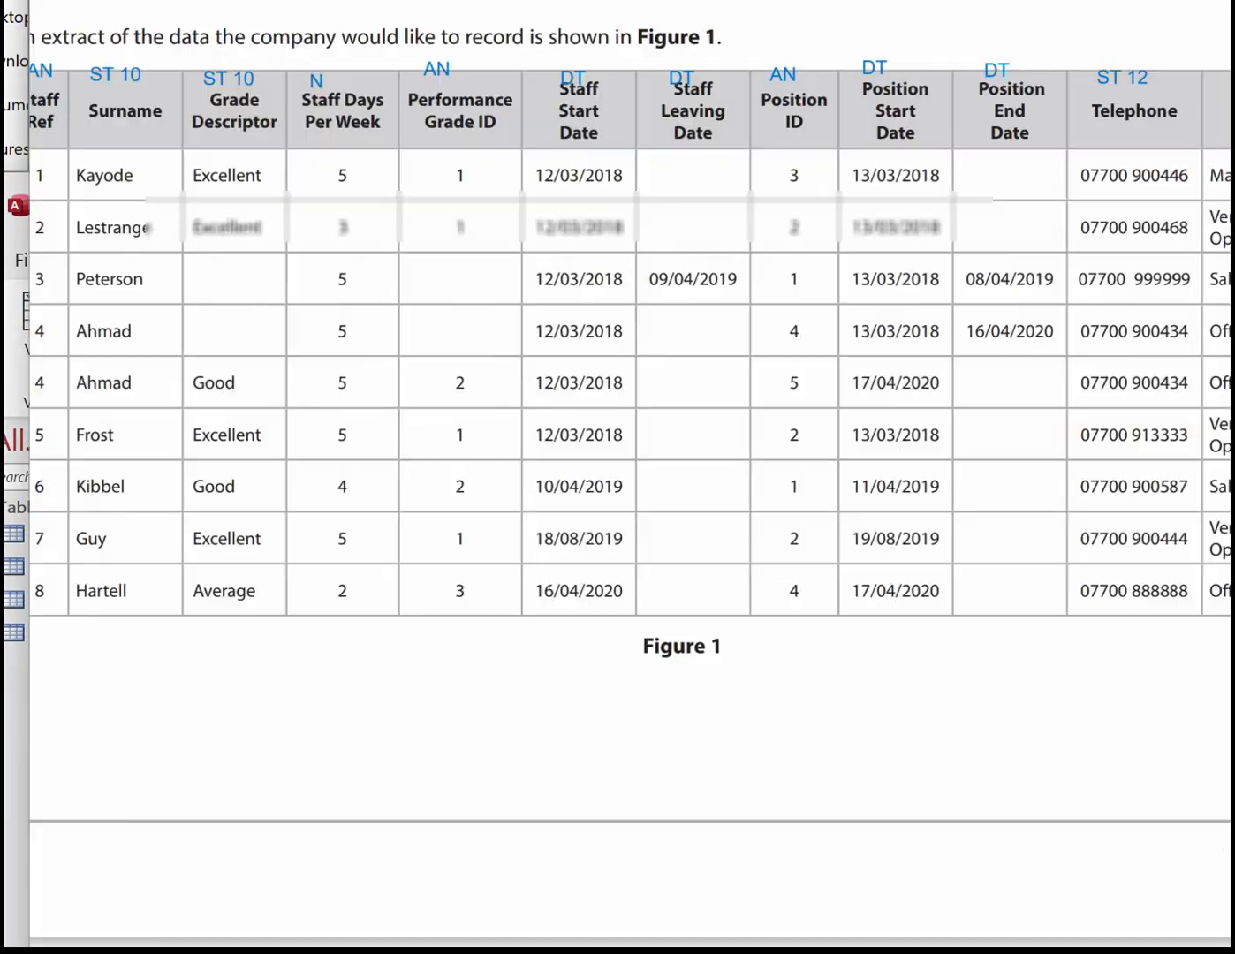
key("alt+Tab")
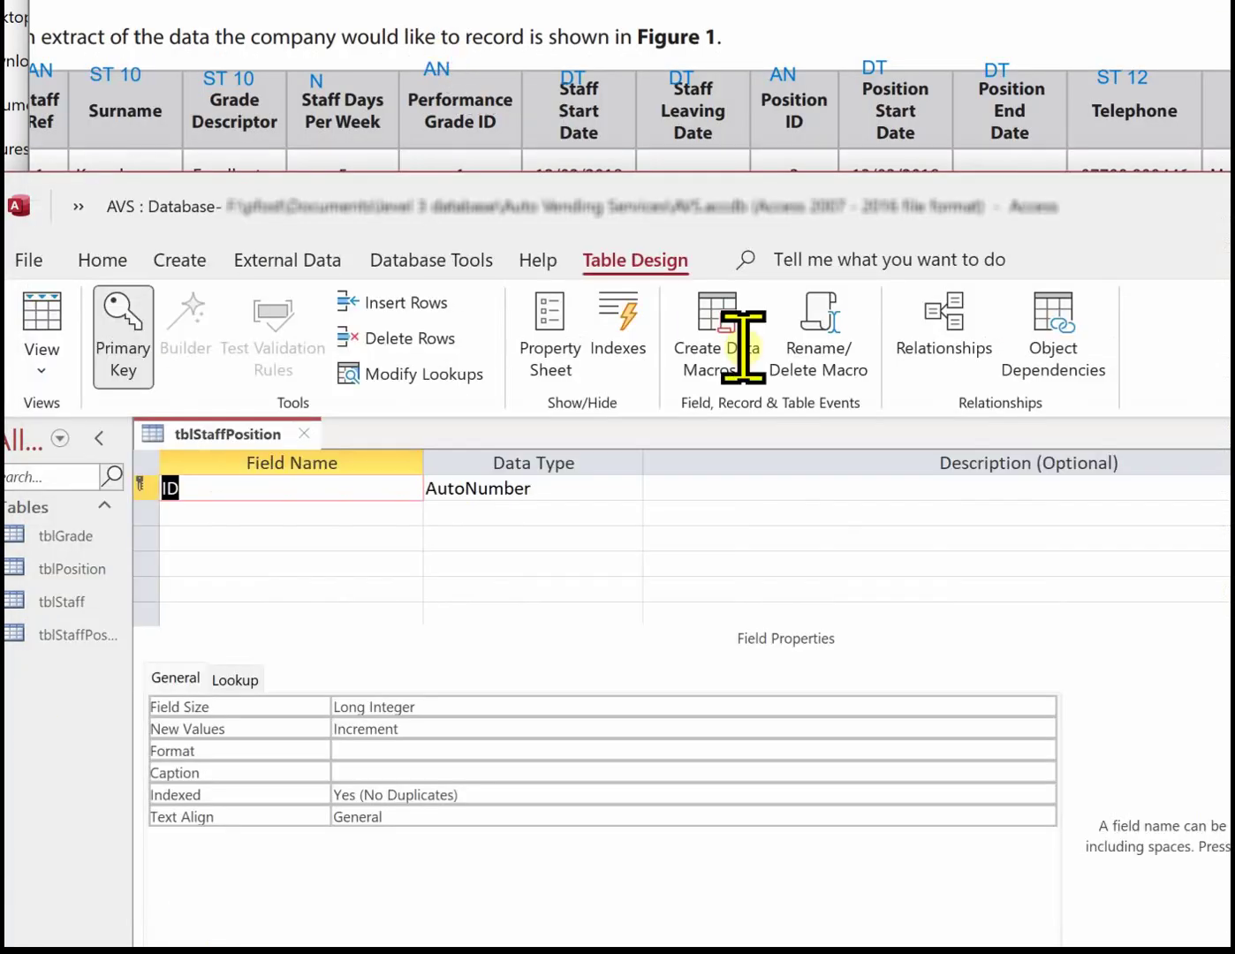
left_click(206, 507)
left_click(199, 493)
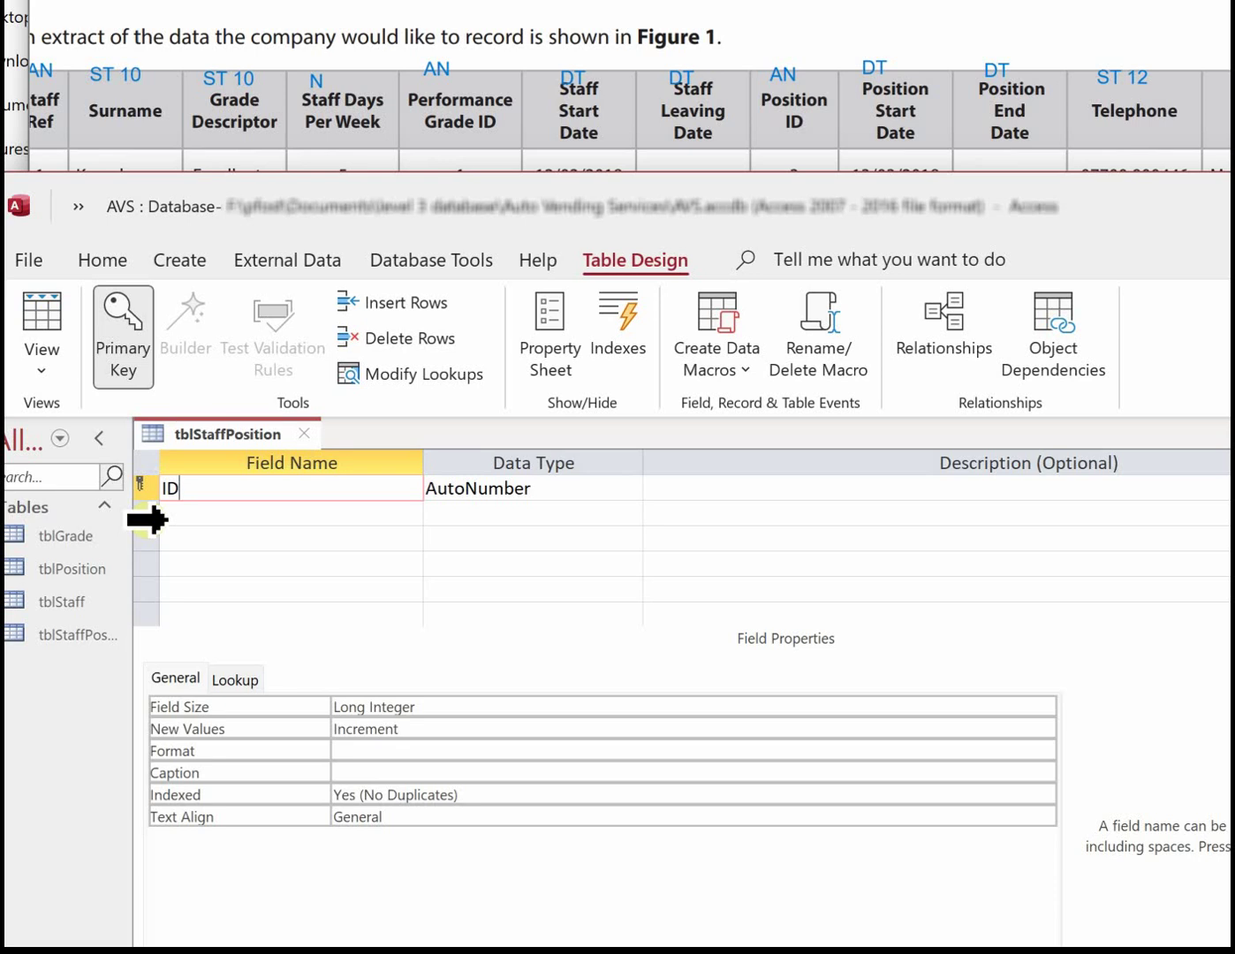
key("alt+Tab")
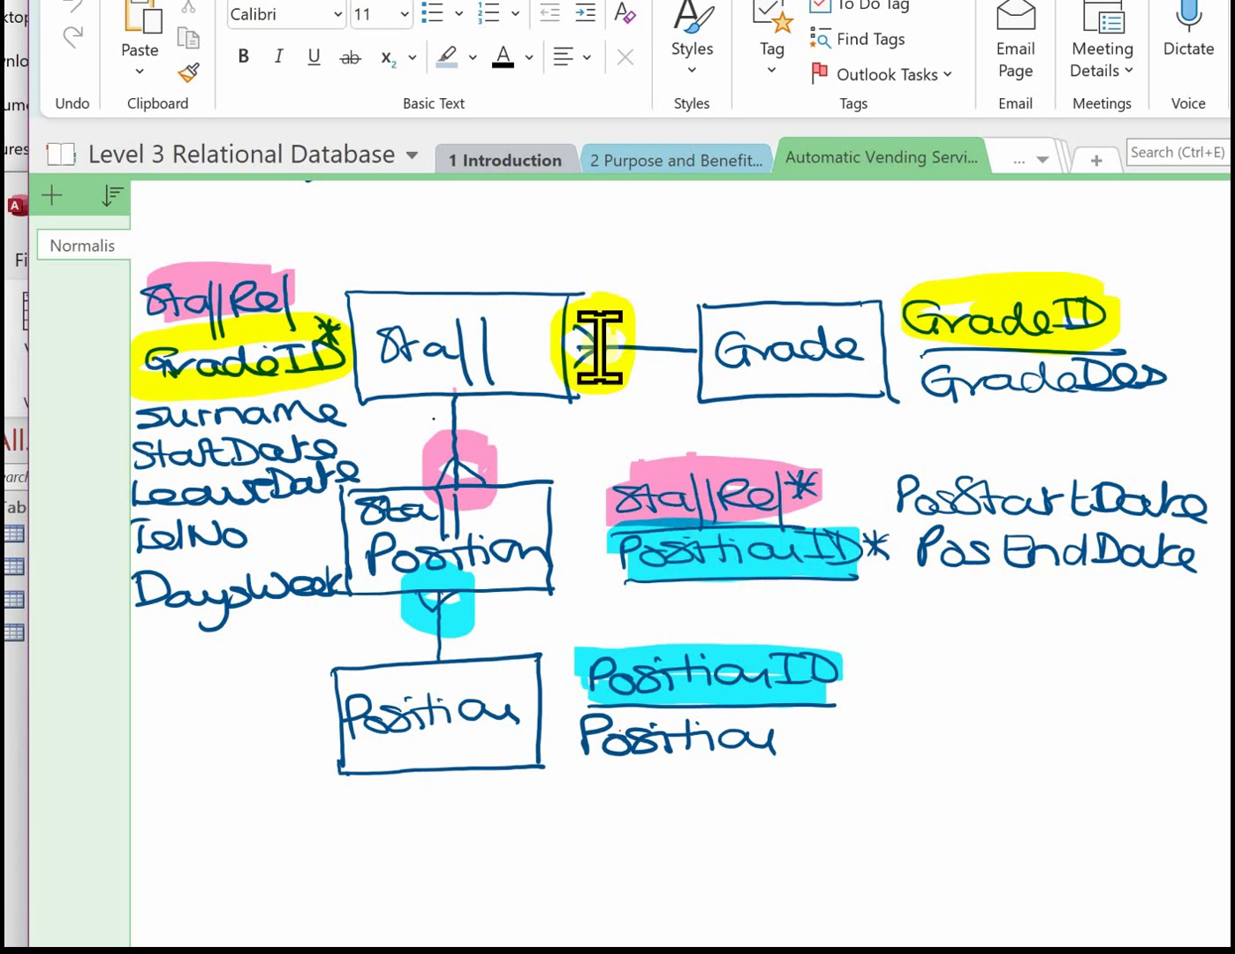
key("alt+Tab")
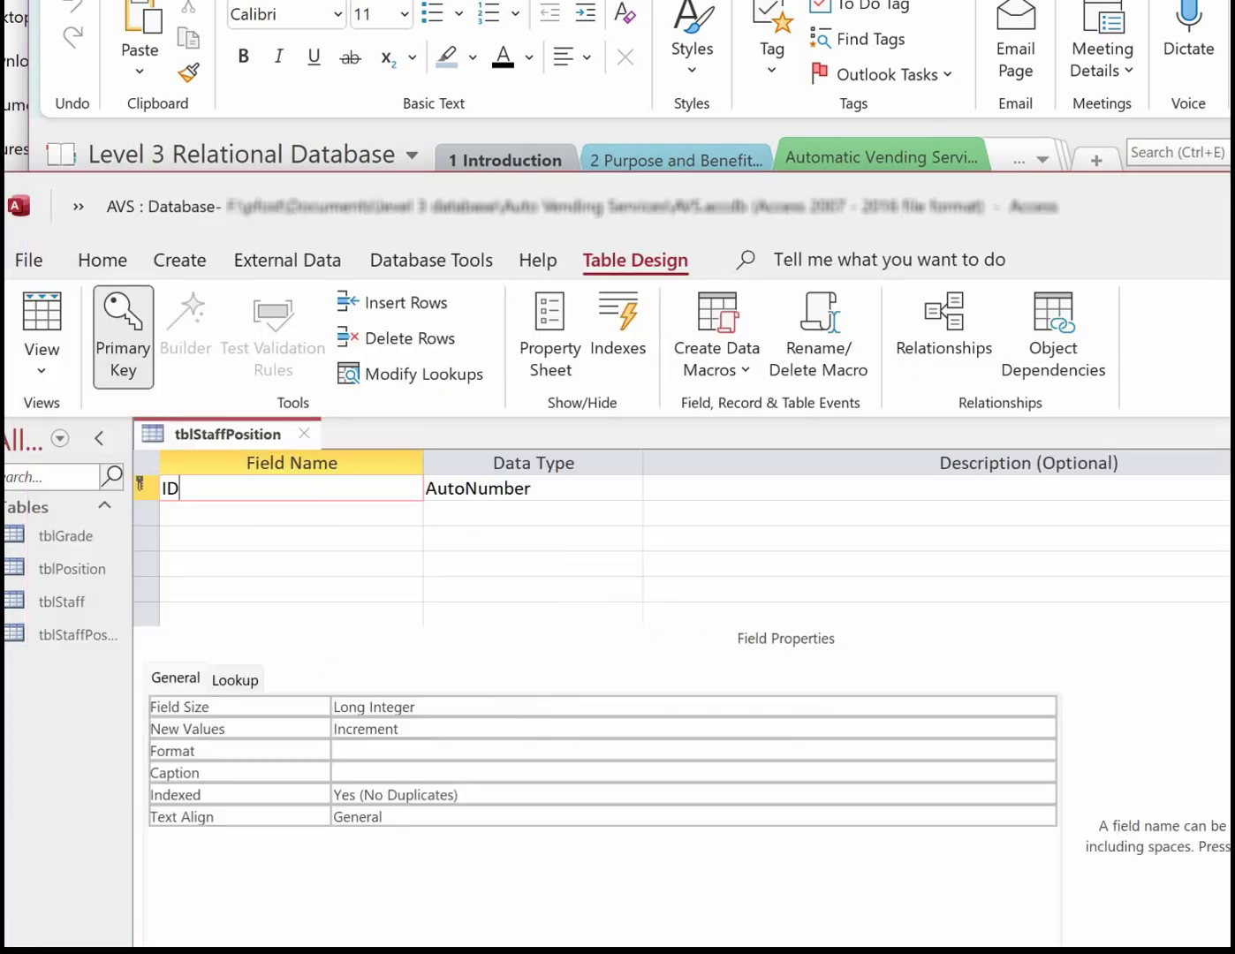
Rename the ID field of tblStaffPosition as StaffRef and set its data type to Number
double_click(166, 481)
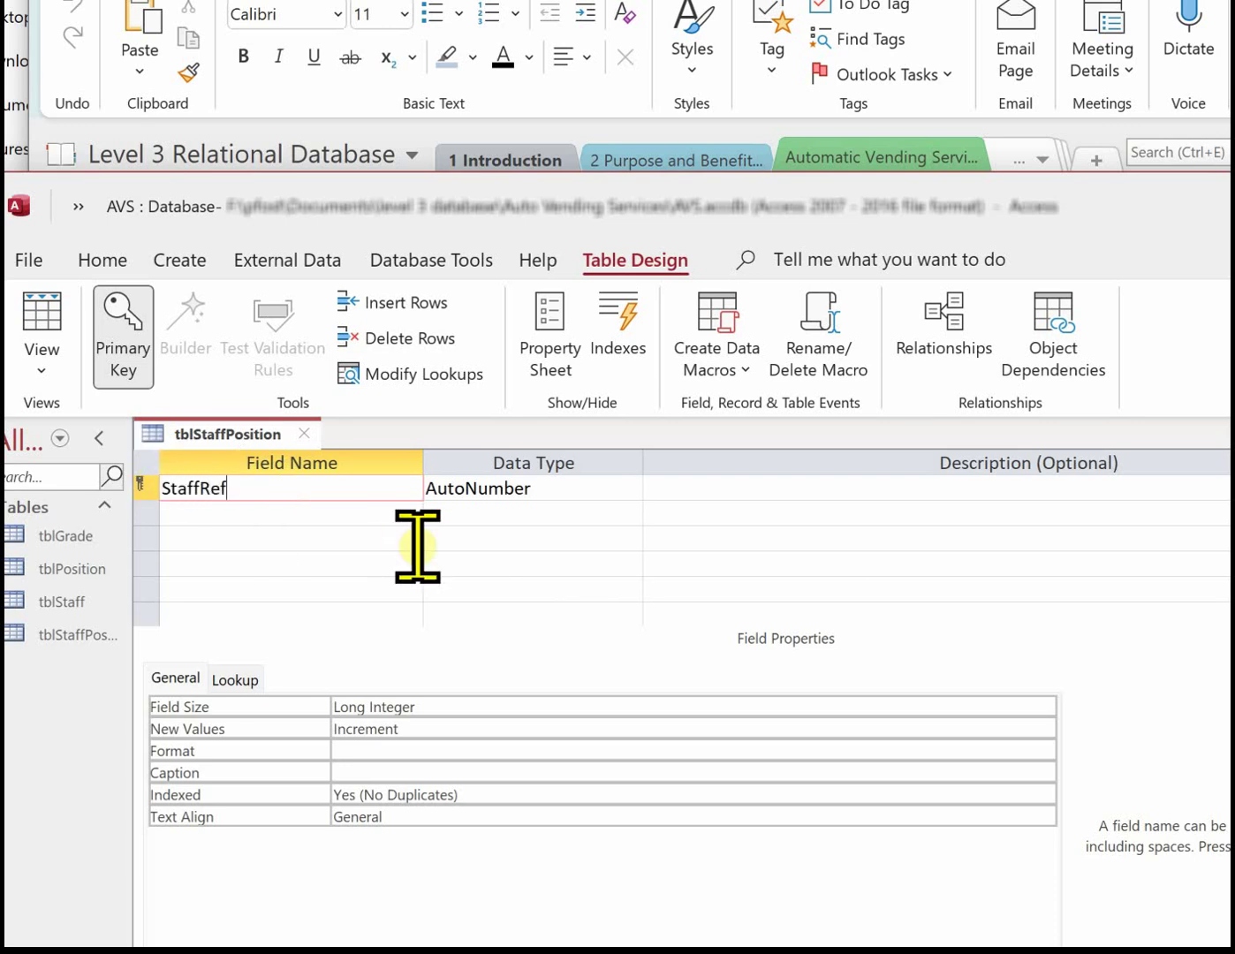
left_click(572, 500)
left_click(630, 487)
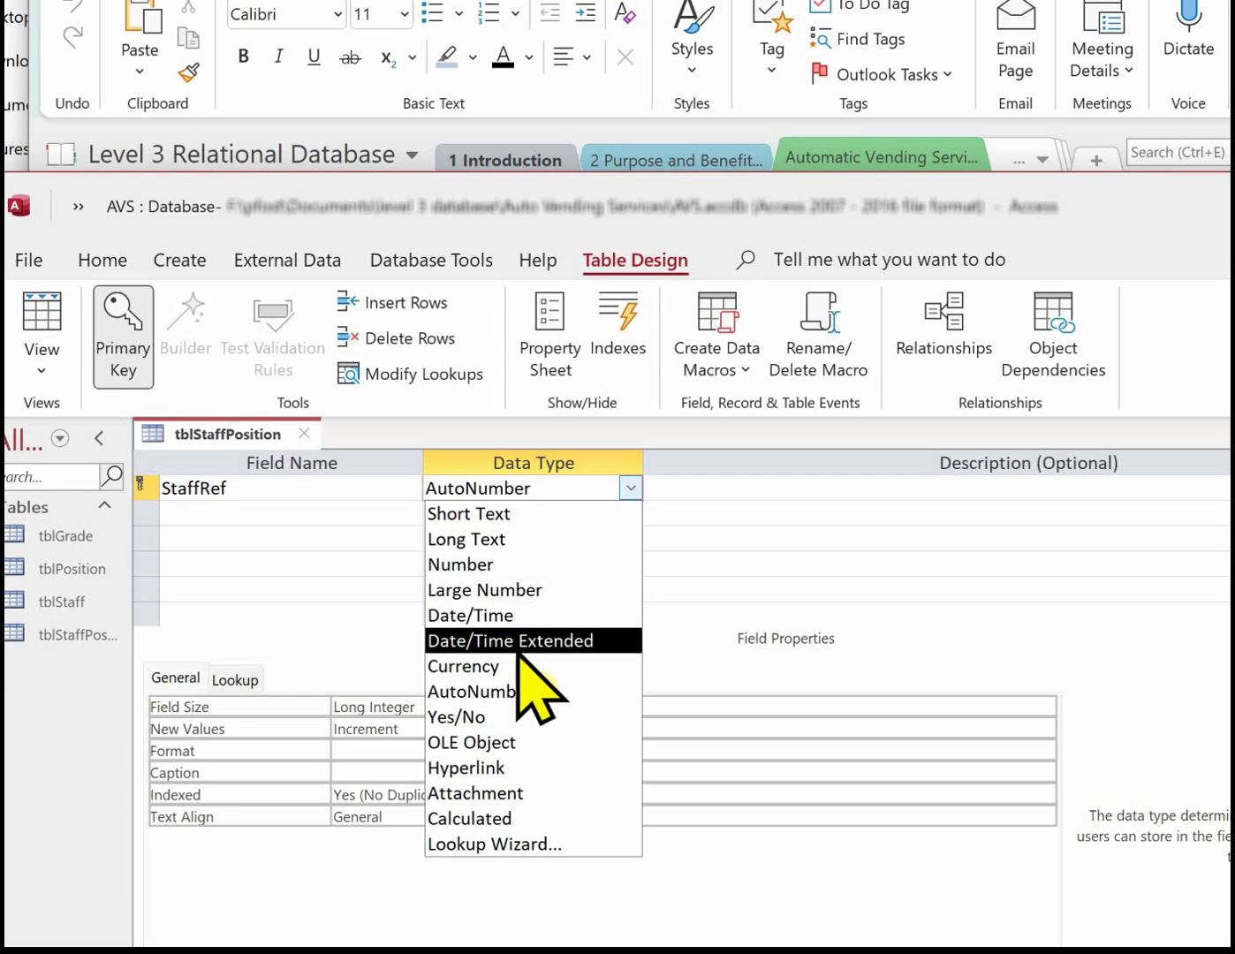
left_click(479, 571)
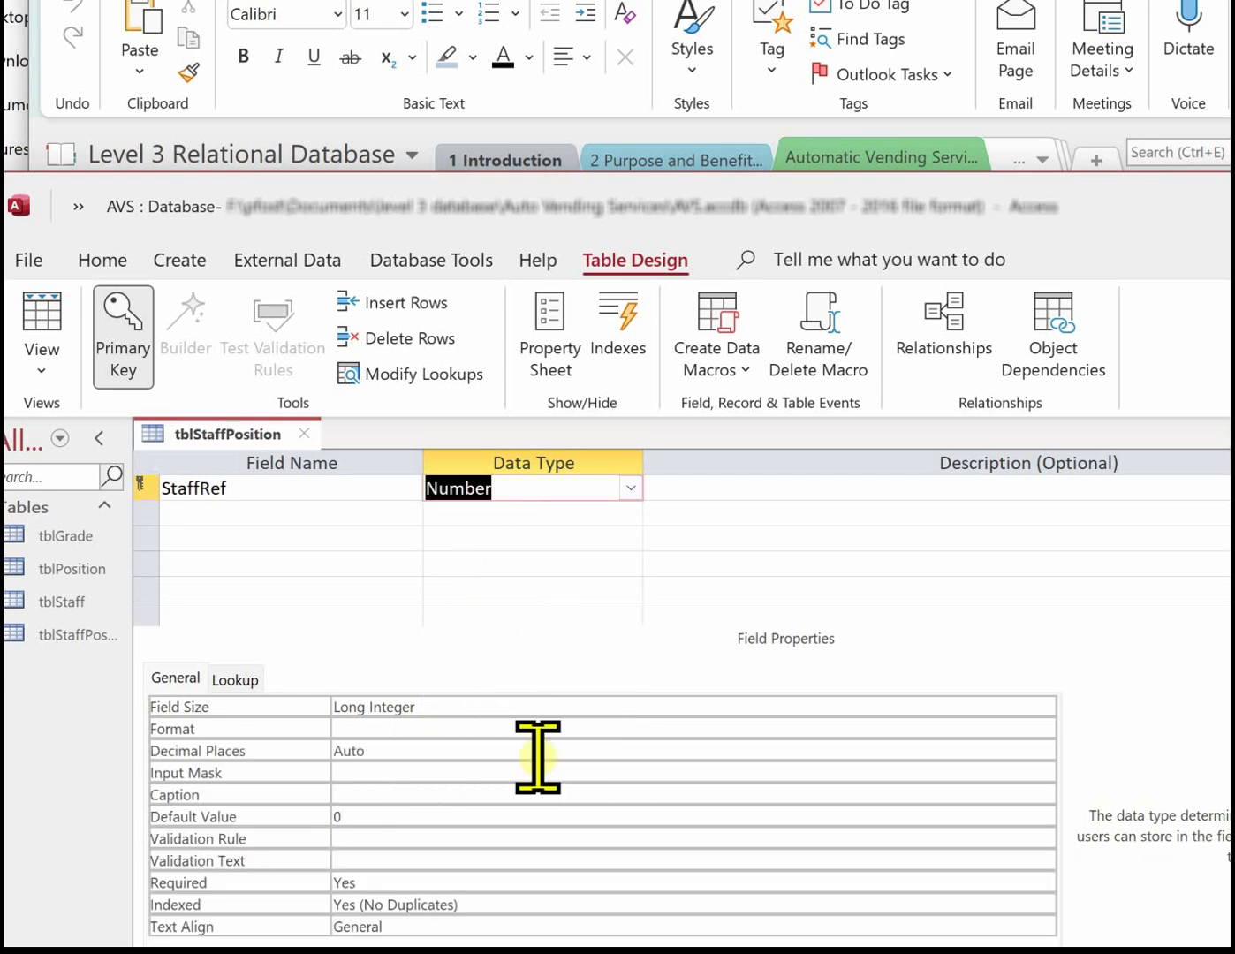
Add a second field named PositionID to tblStaffPosition with the Number data type
left_click(219, 514)
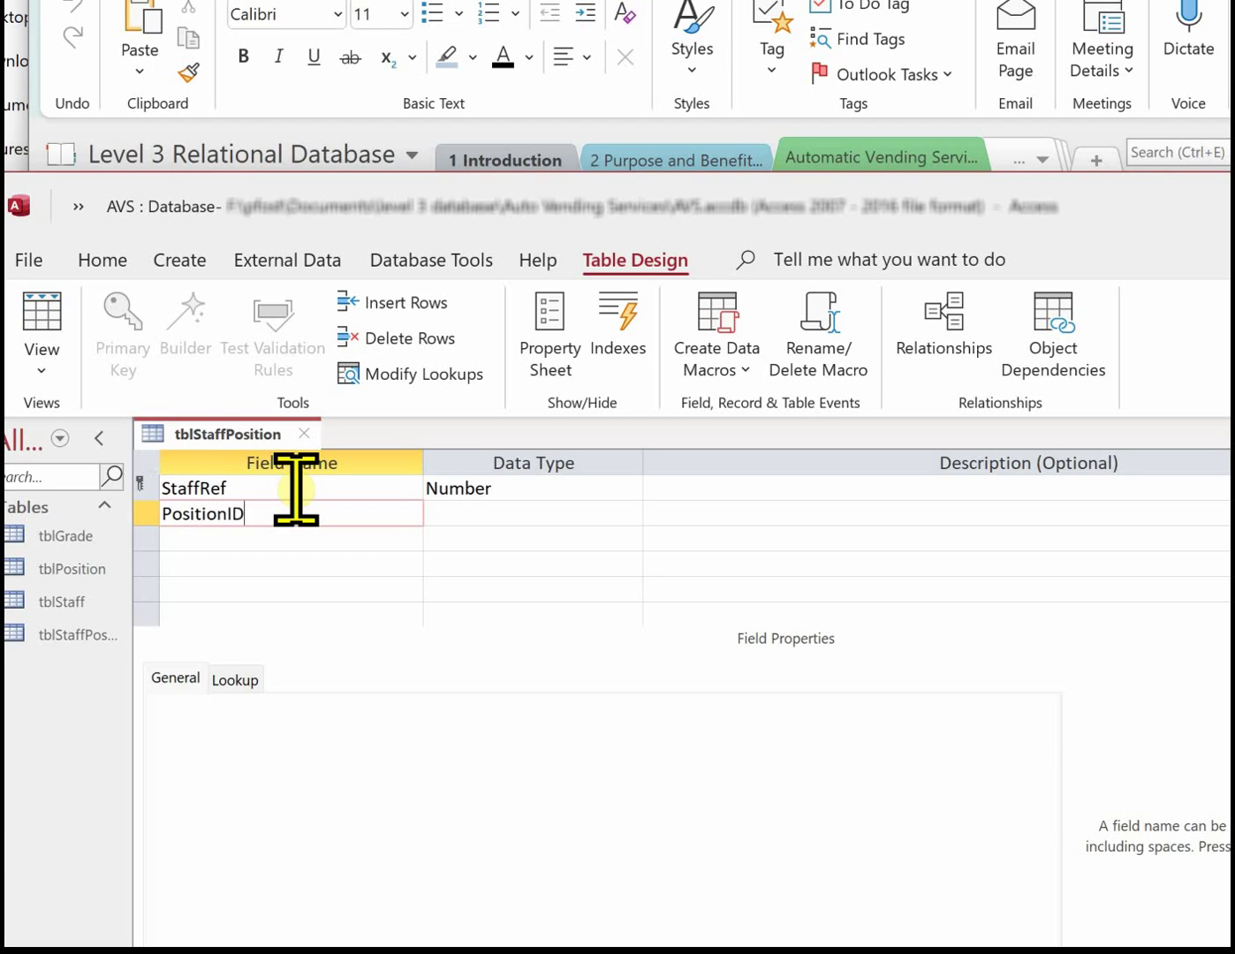
left_click(453, 518)
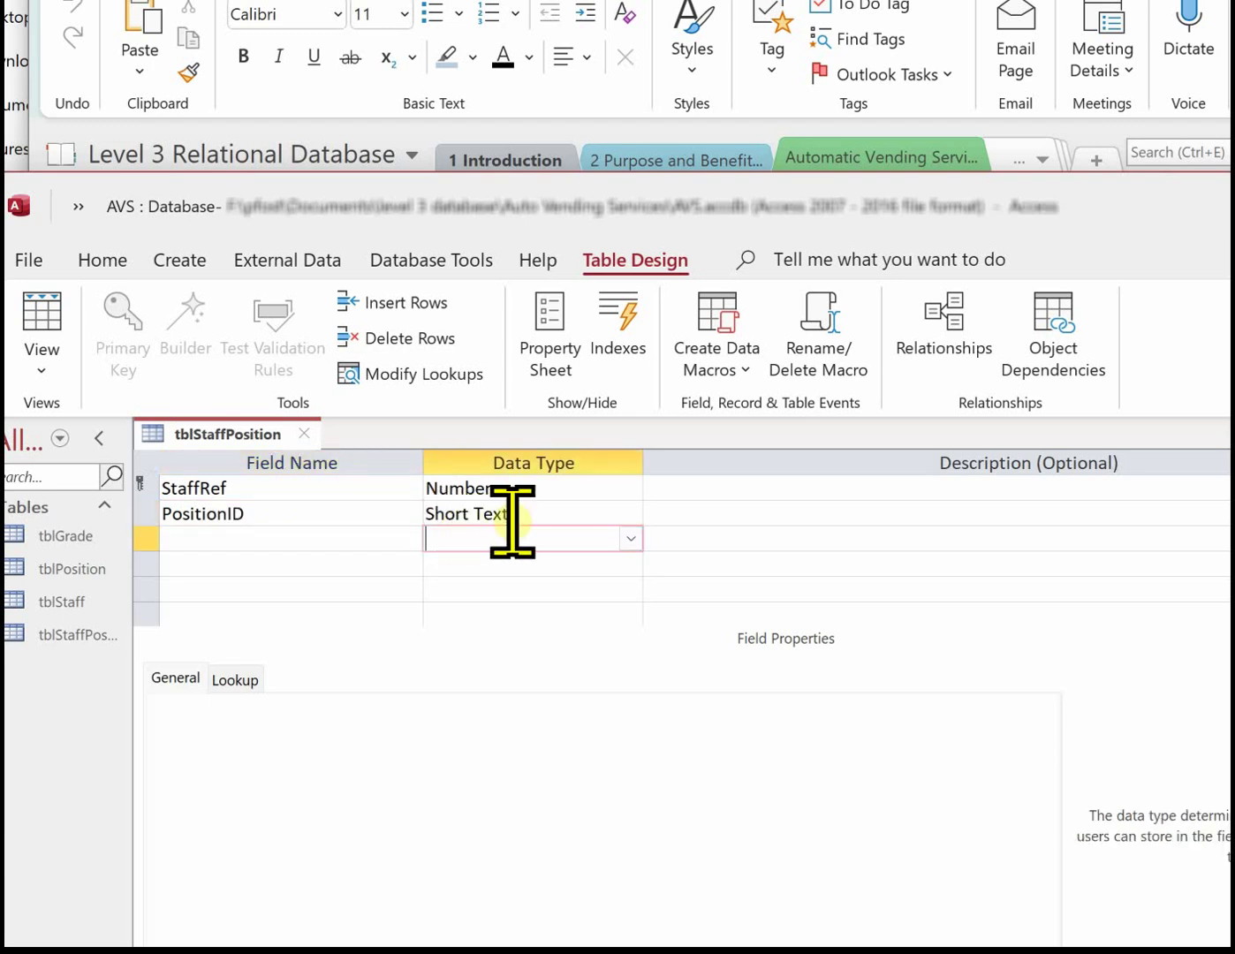
left_click(630, 514)
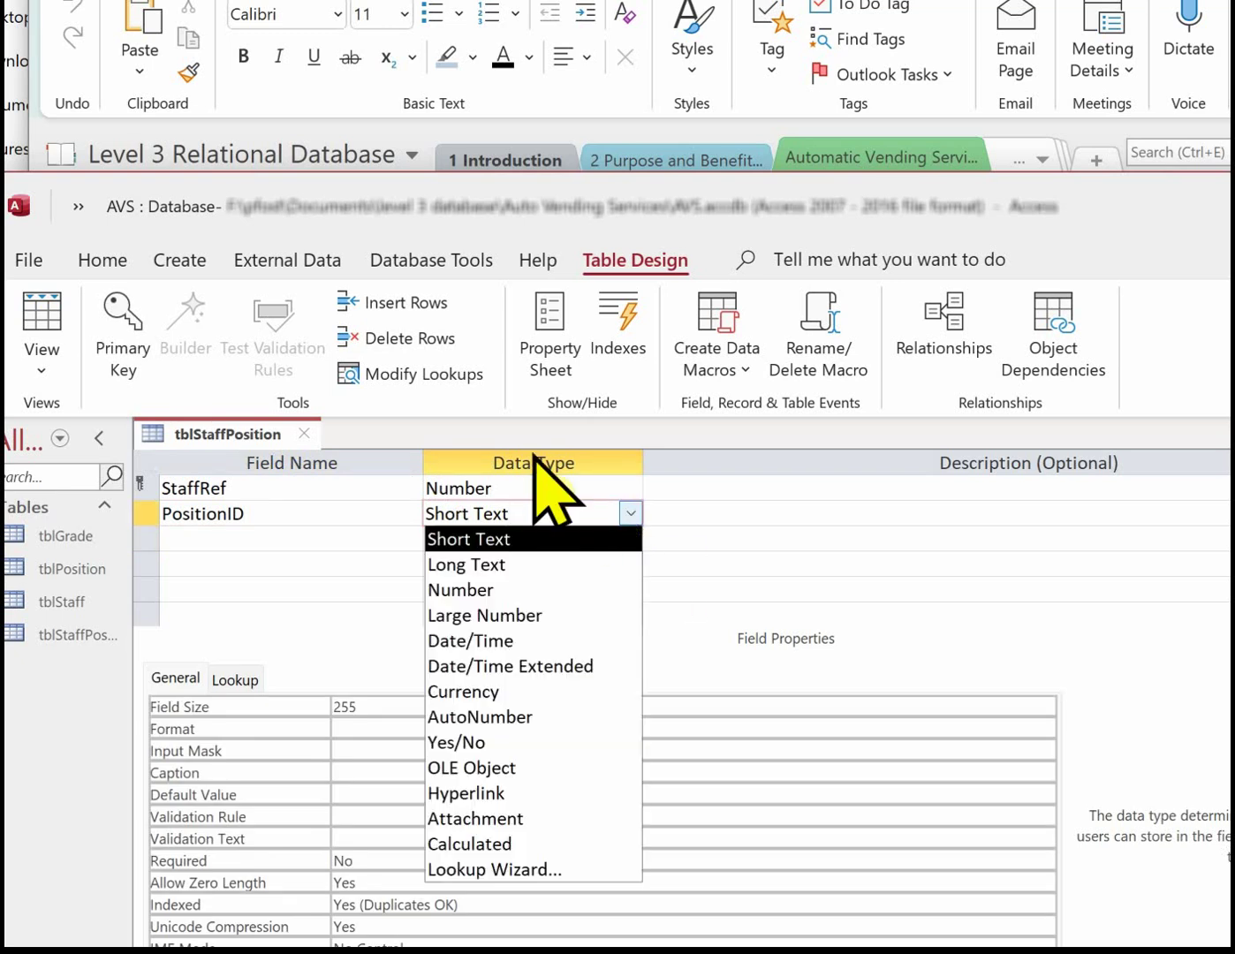
left_click(533, 589)
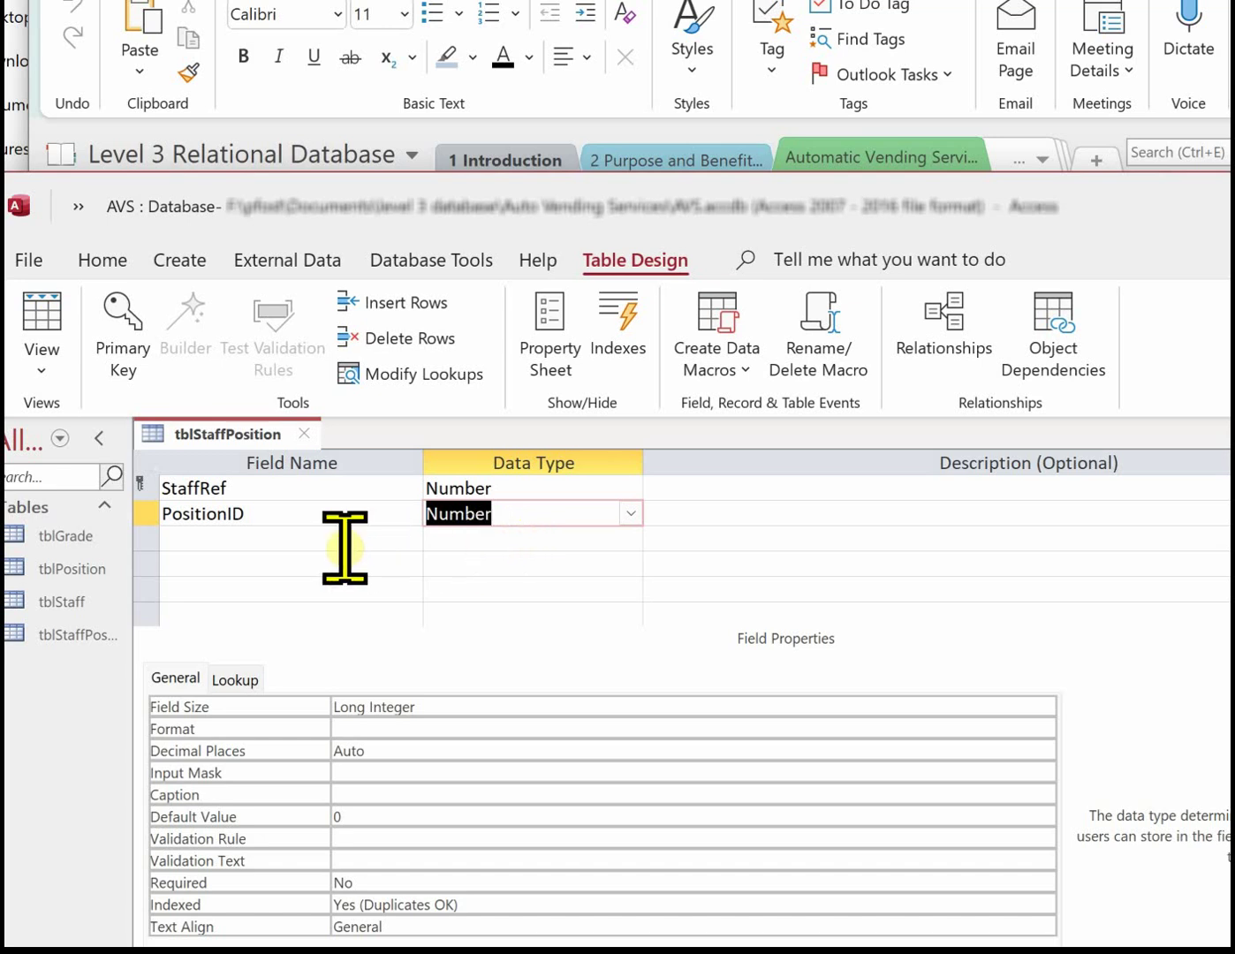
Replace the single StaffRef primary key with a composite primary key on StaffRef and PositionID
left_click(252, 497)
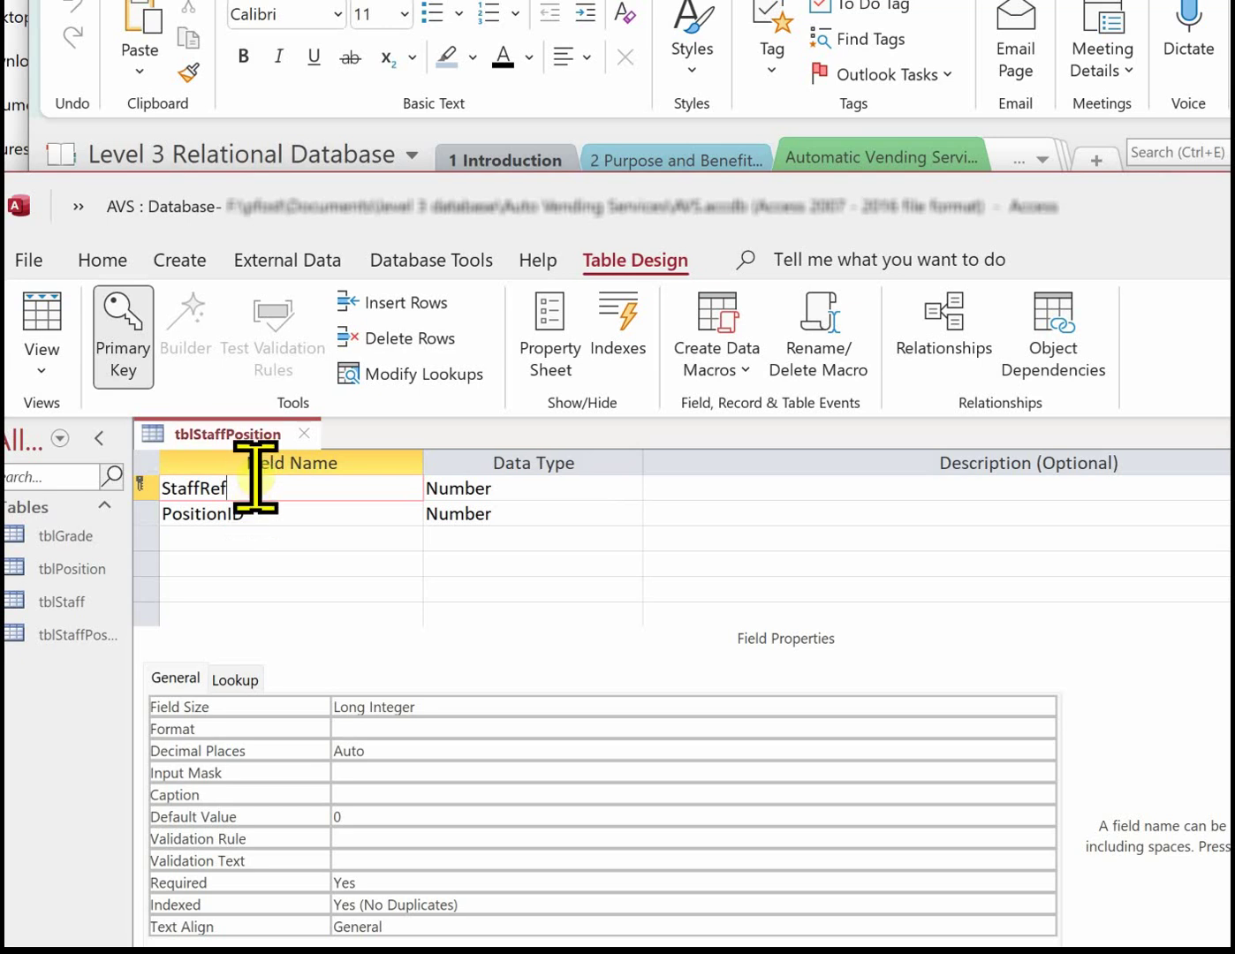
left_click(128, 320)
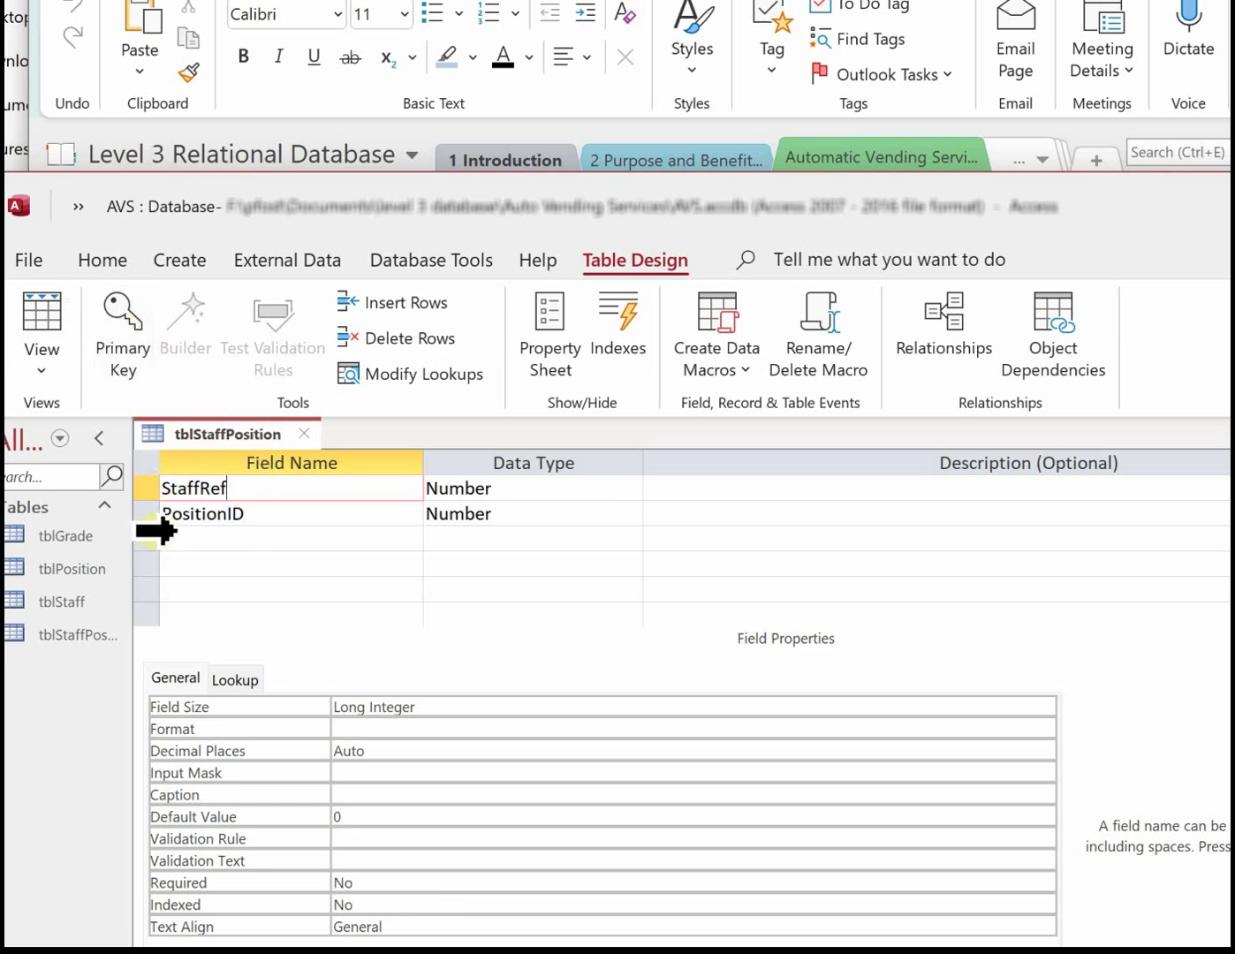
left_click_drag(177, 526, 181, 499)
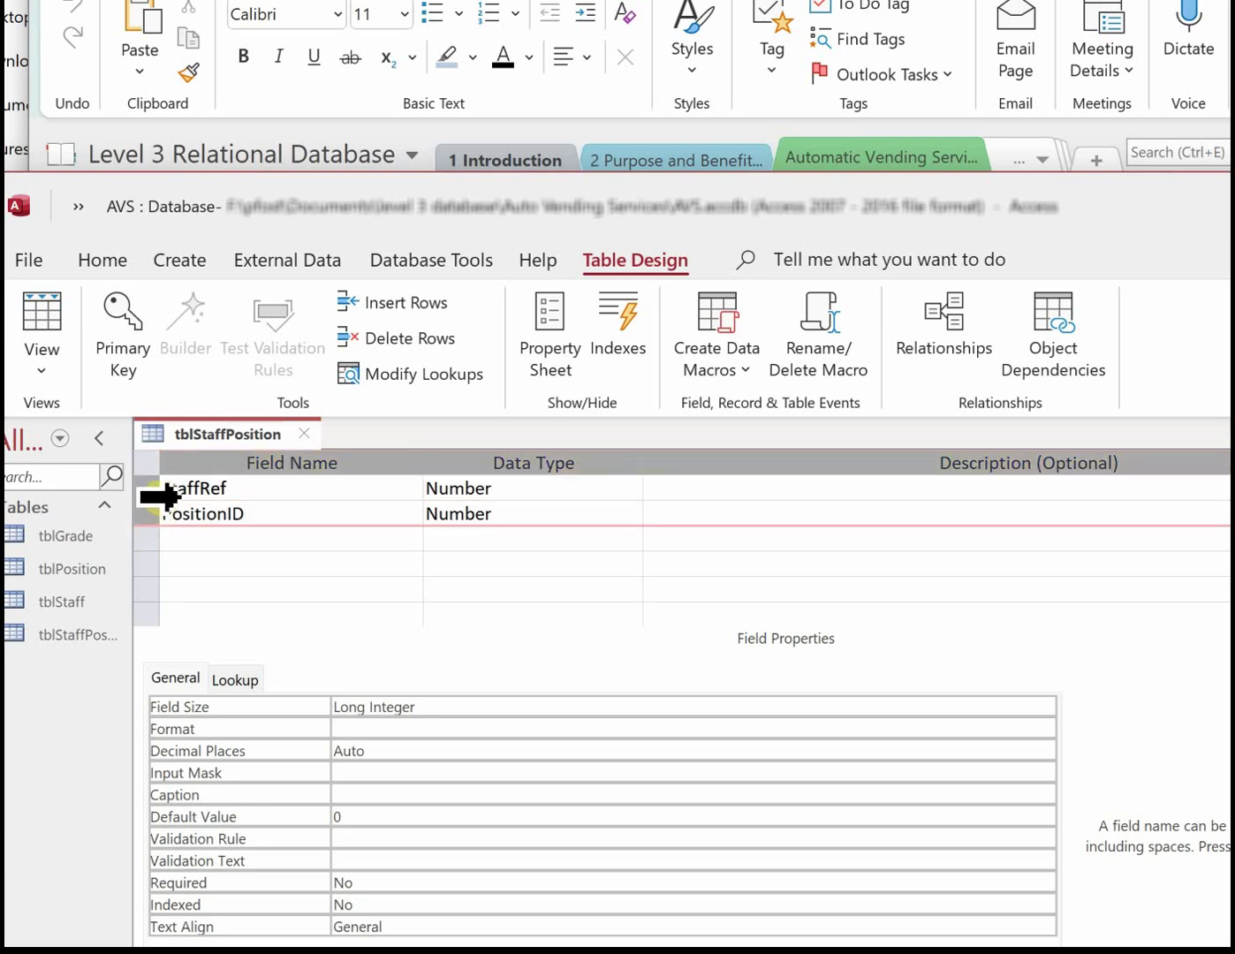
left_click(121, 337)
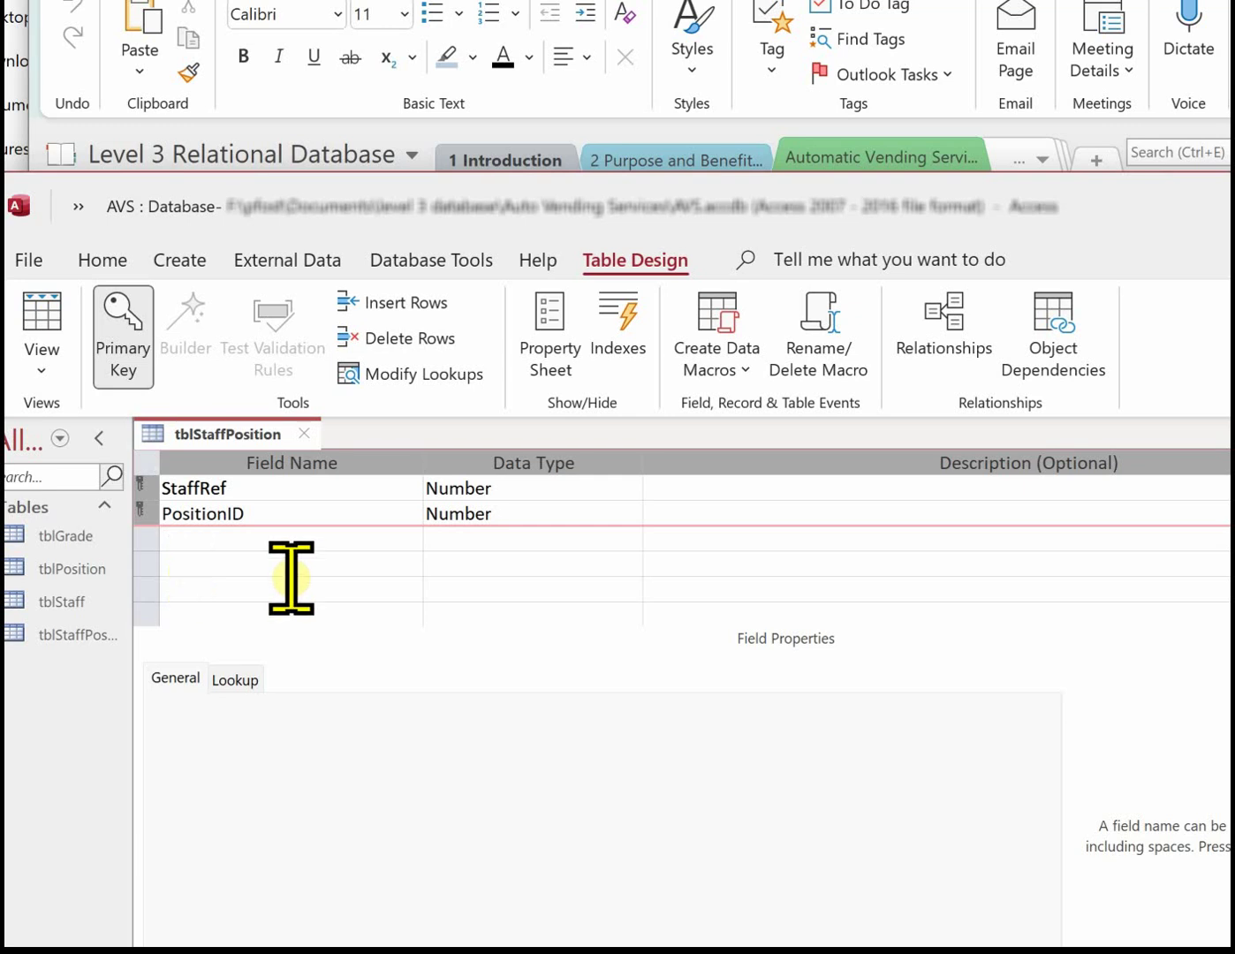
Start a Lookup Wizard for StaffRef that takes its values from the StaffRef field of tblStaff
left_click(562, 505)
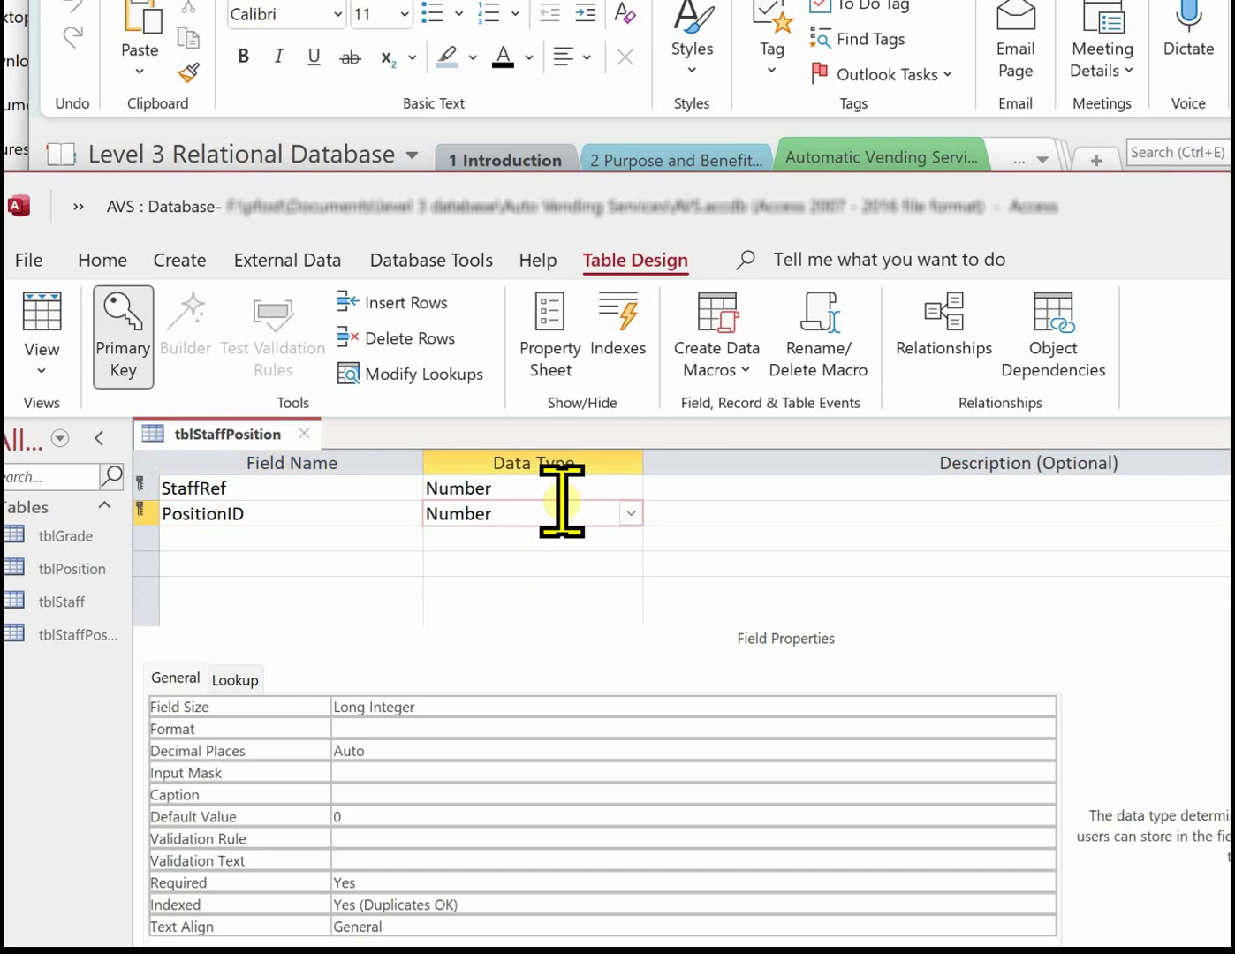
left_click(565, 488)
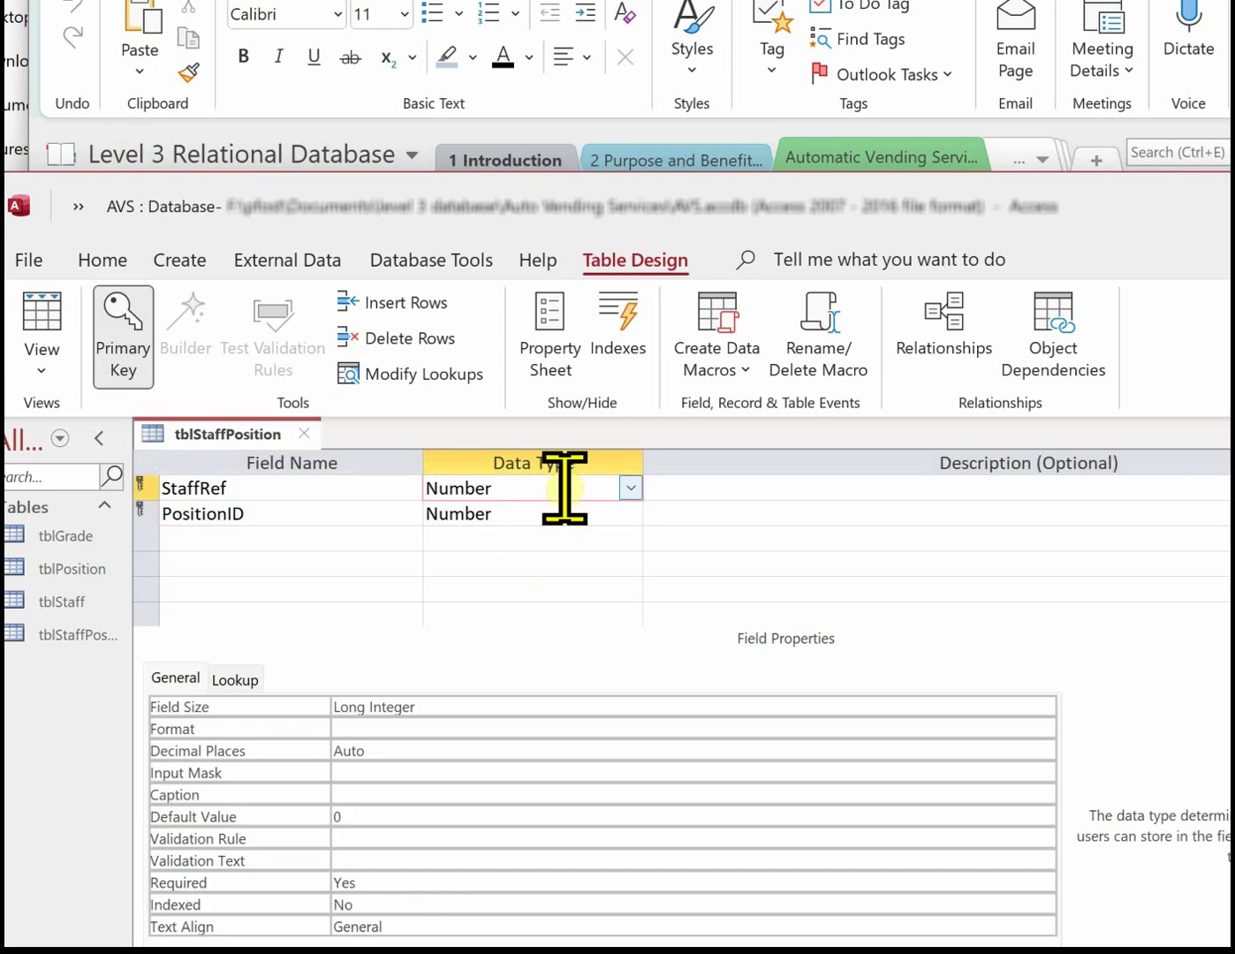
left_click(630, 489)
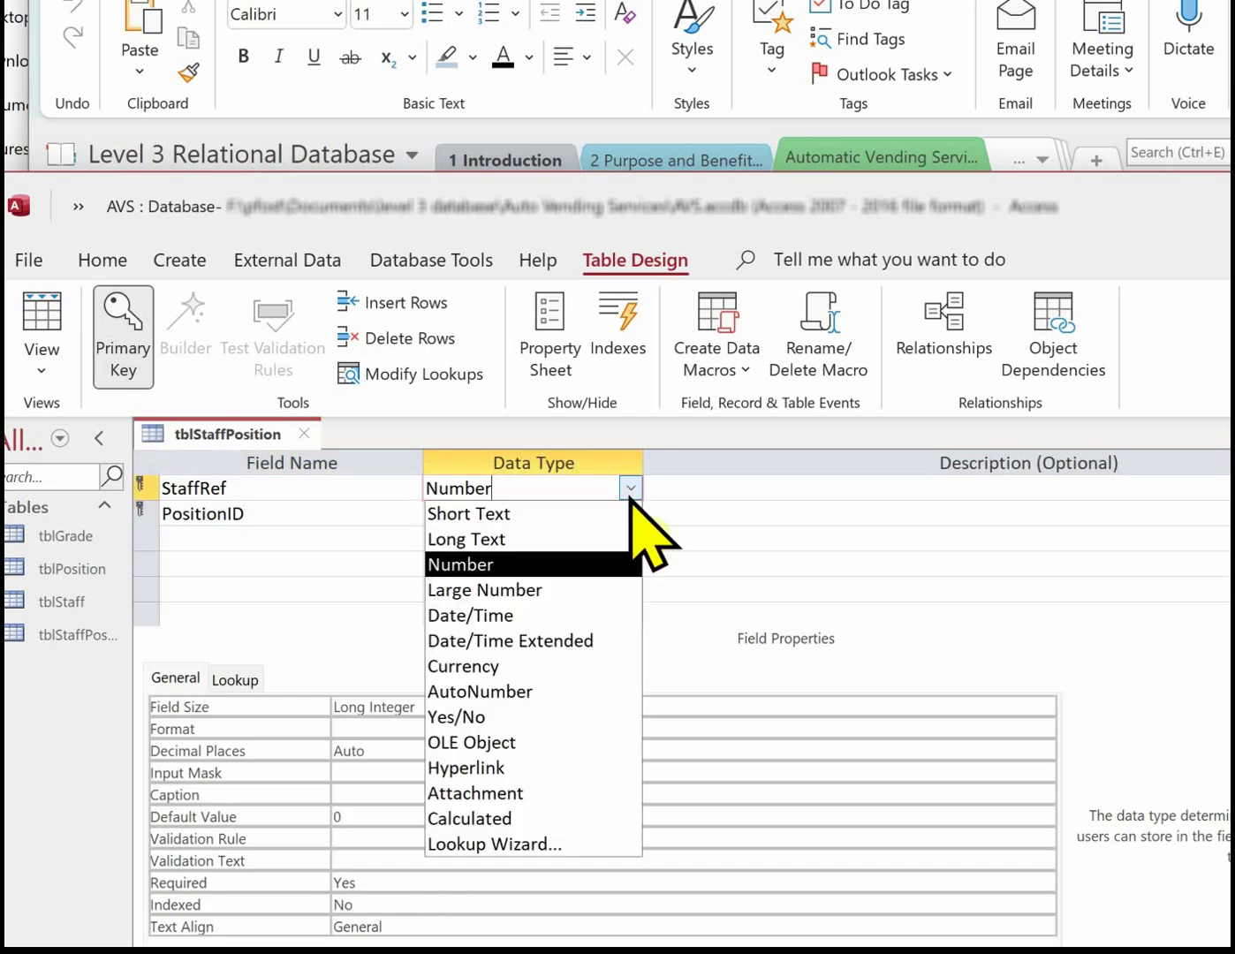
left_click(503, 844)
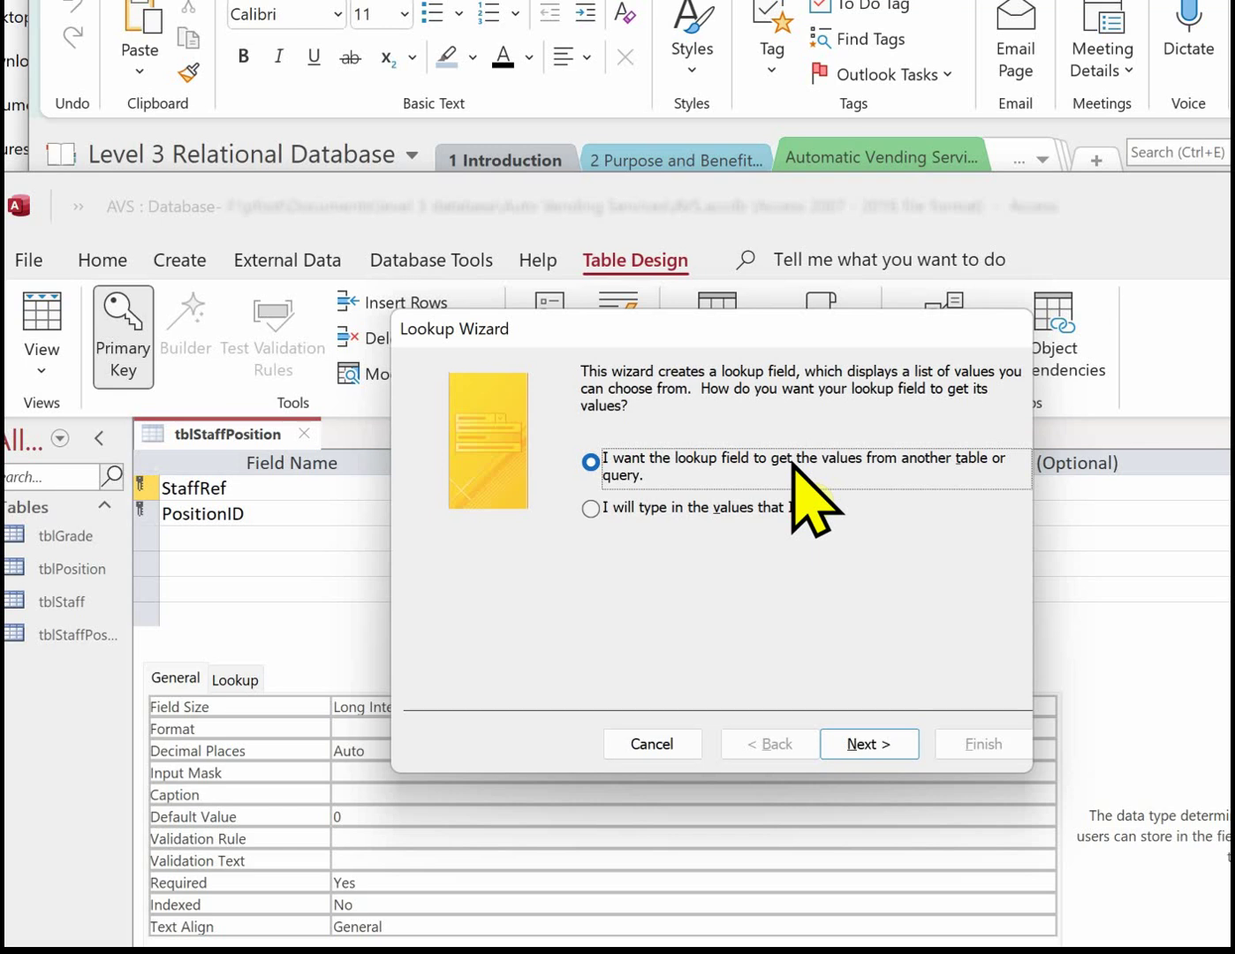
left_click(854, 746)
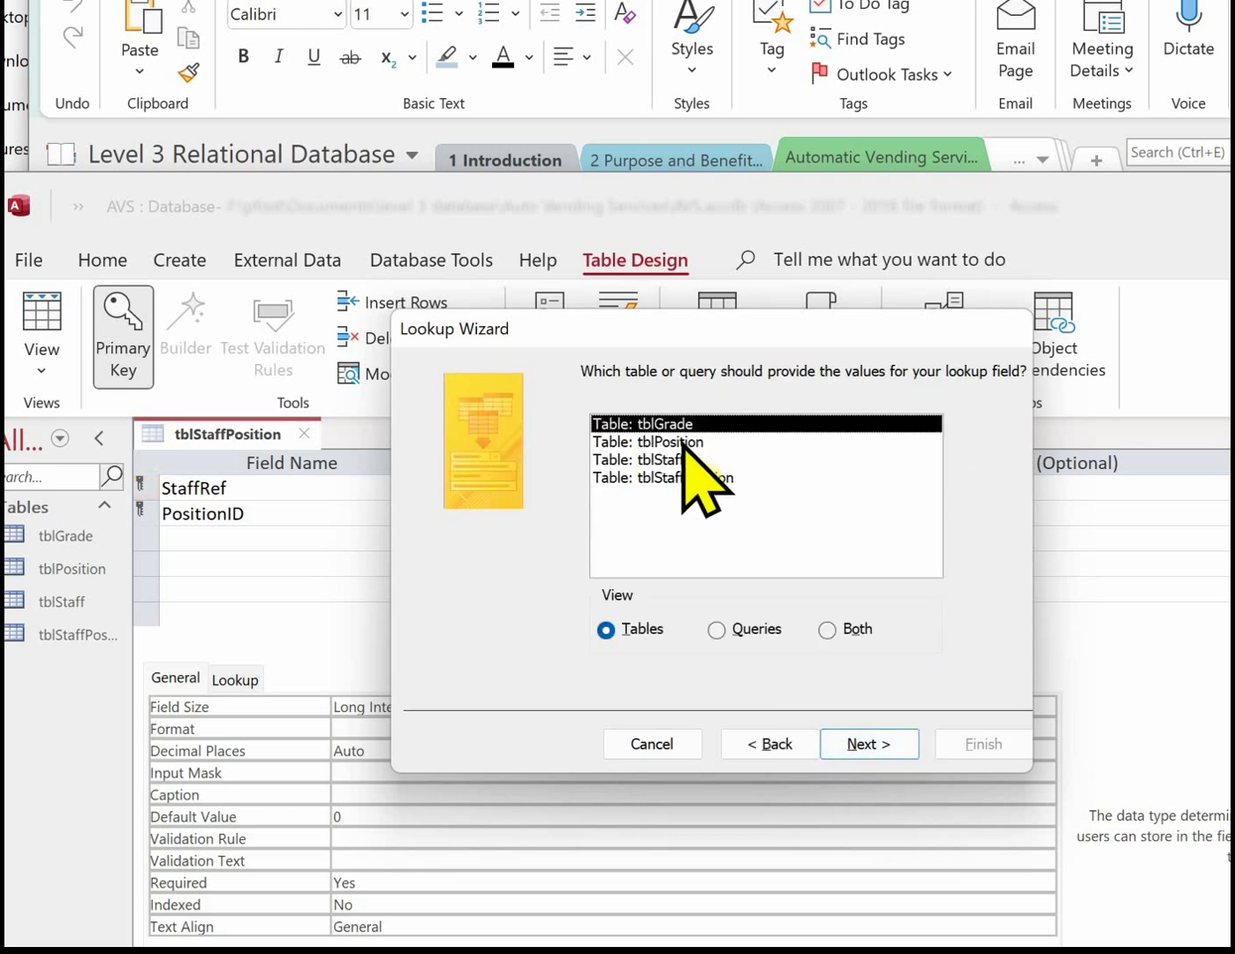
left_click(669, 459)
left_click(841, 747)
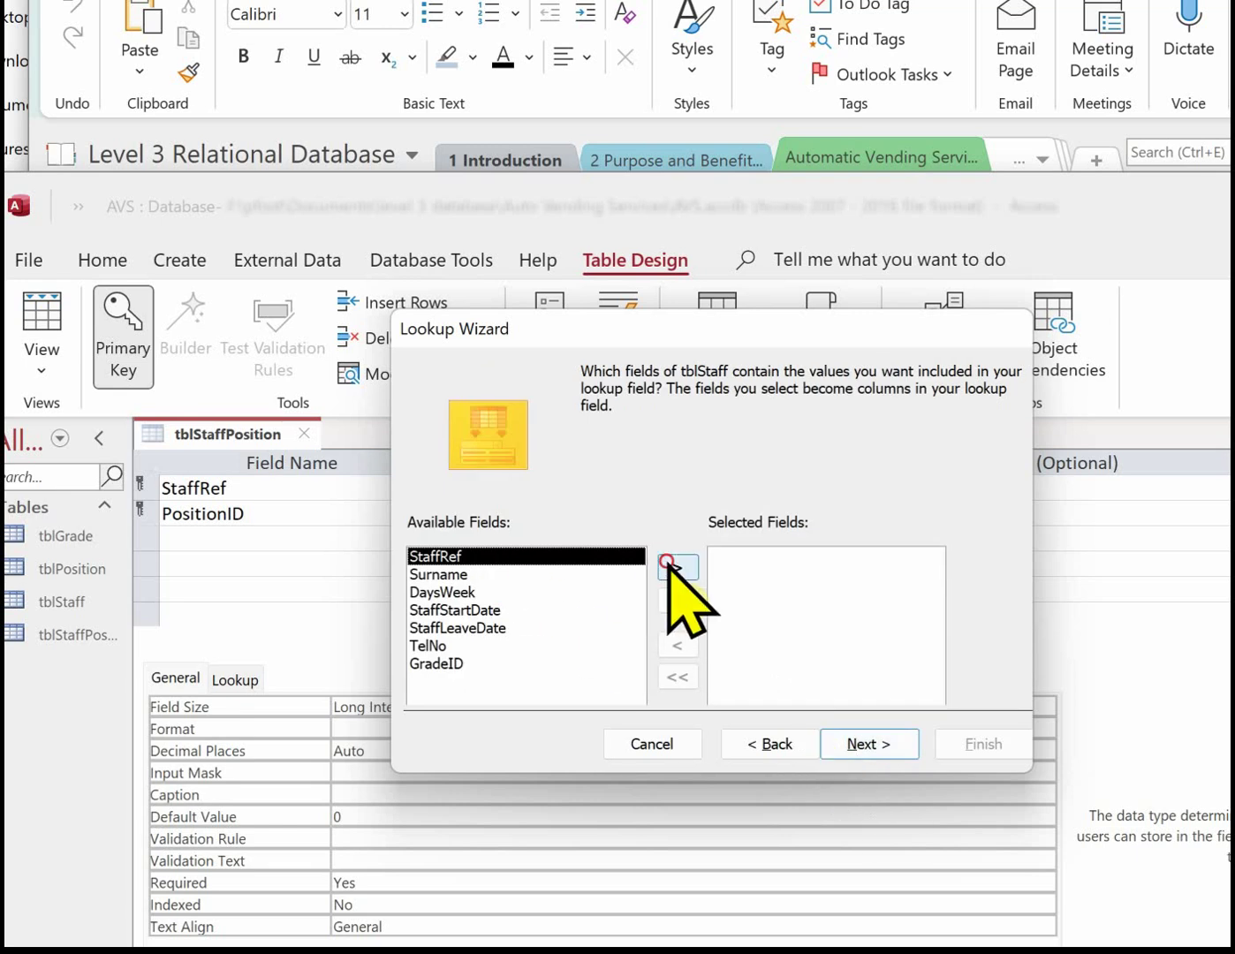
left_click(667, 566)
left_click(846, 747)
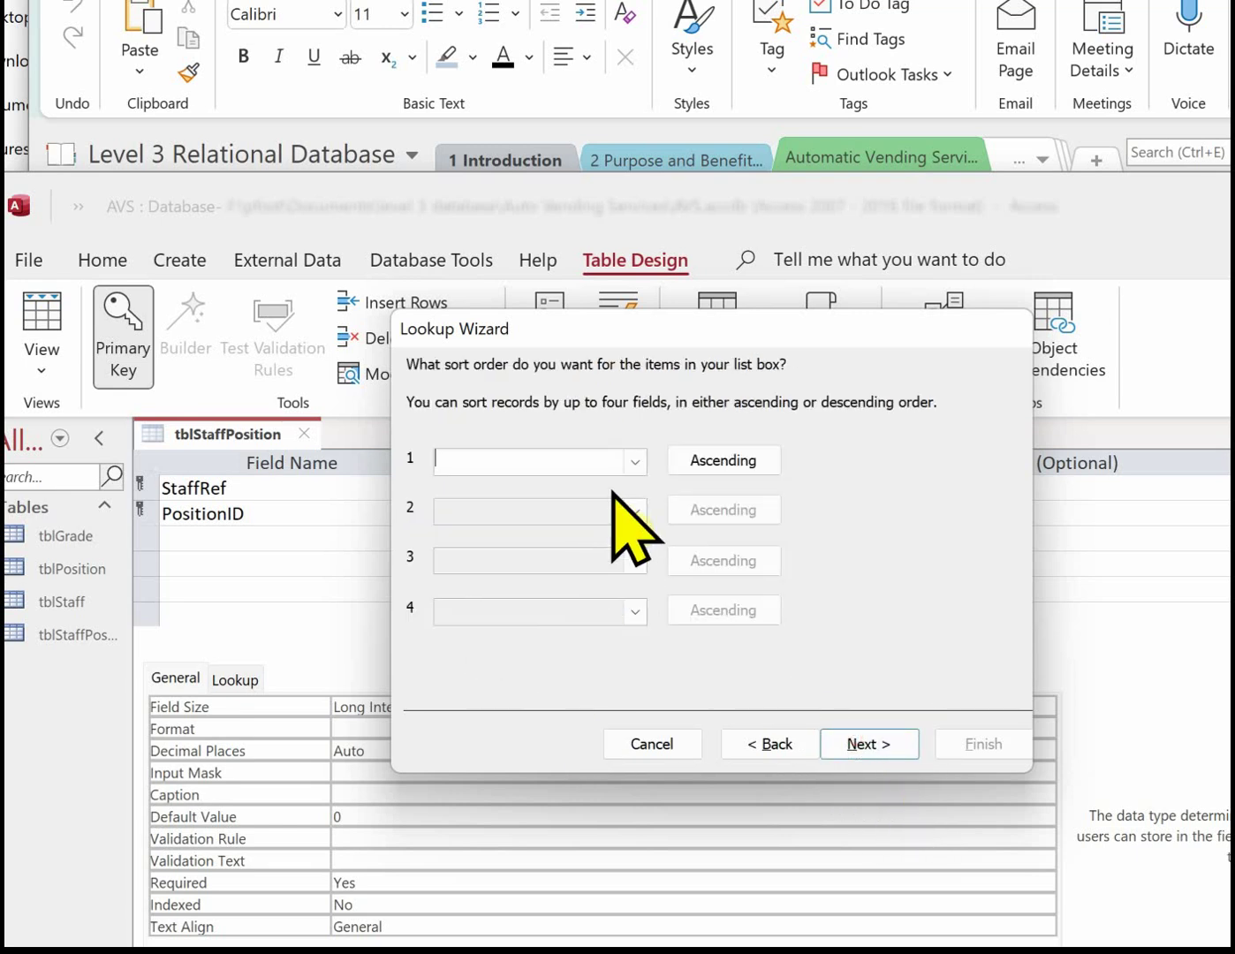
Keep the lookup unsorted at default width, enable data integrity with Cascade Delete for StaffRef, then finish and save the table
left_click(876, 744)
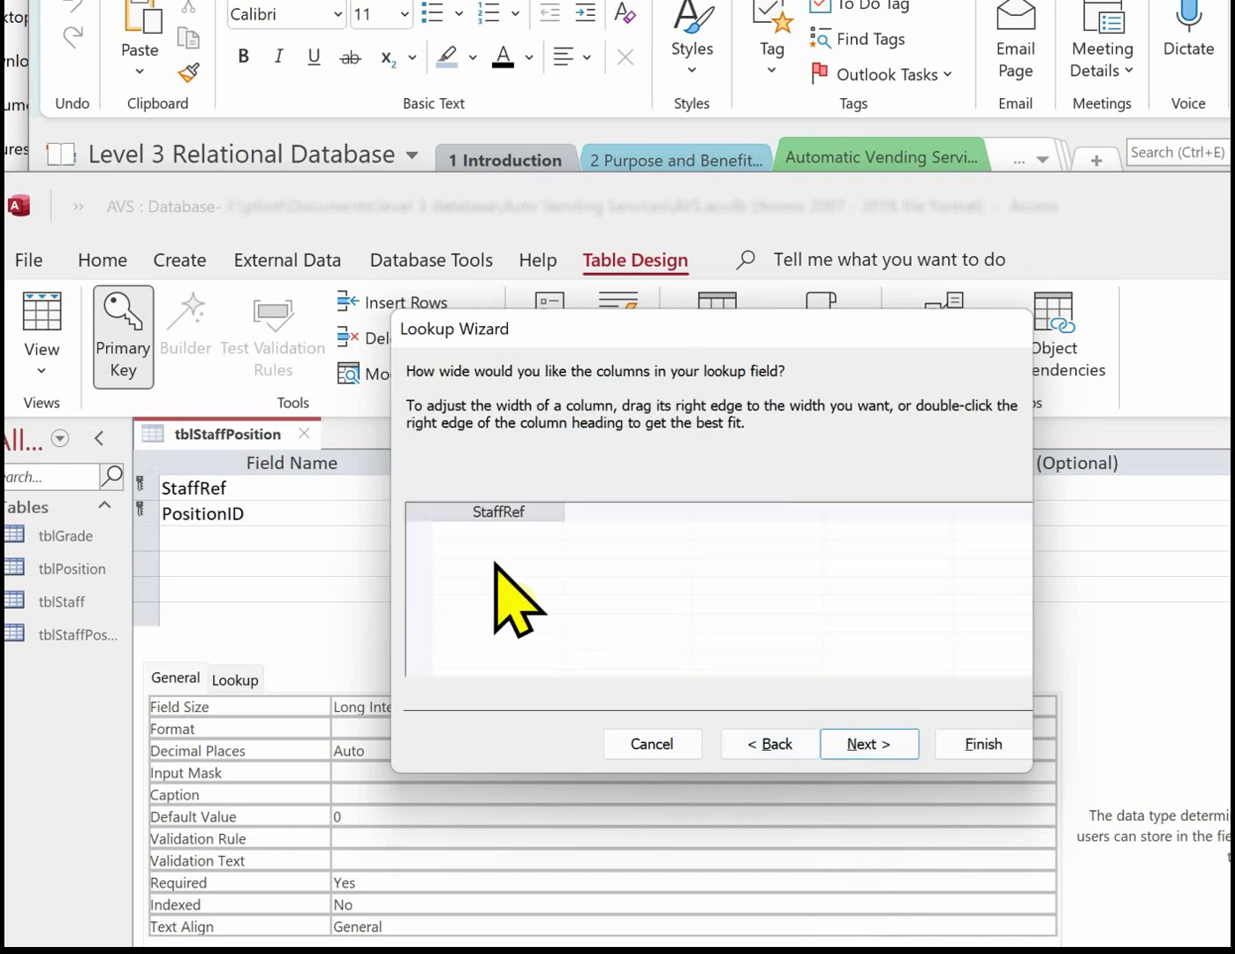
left_click(855, 747)
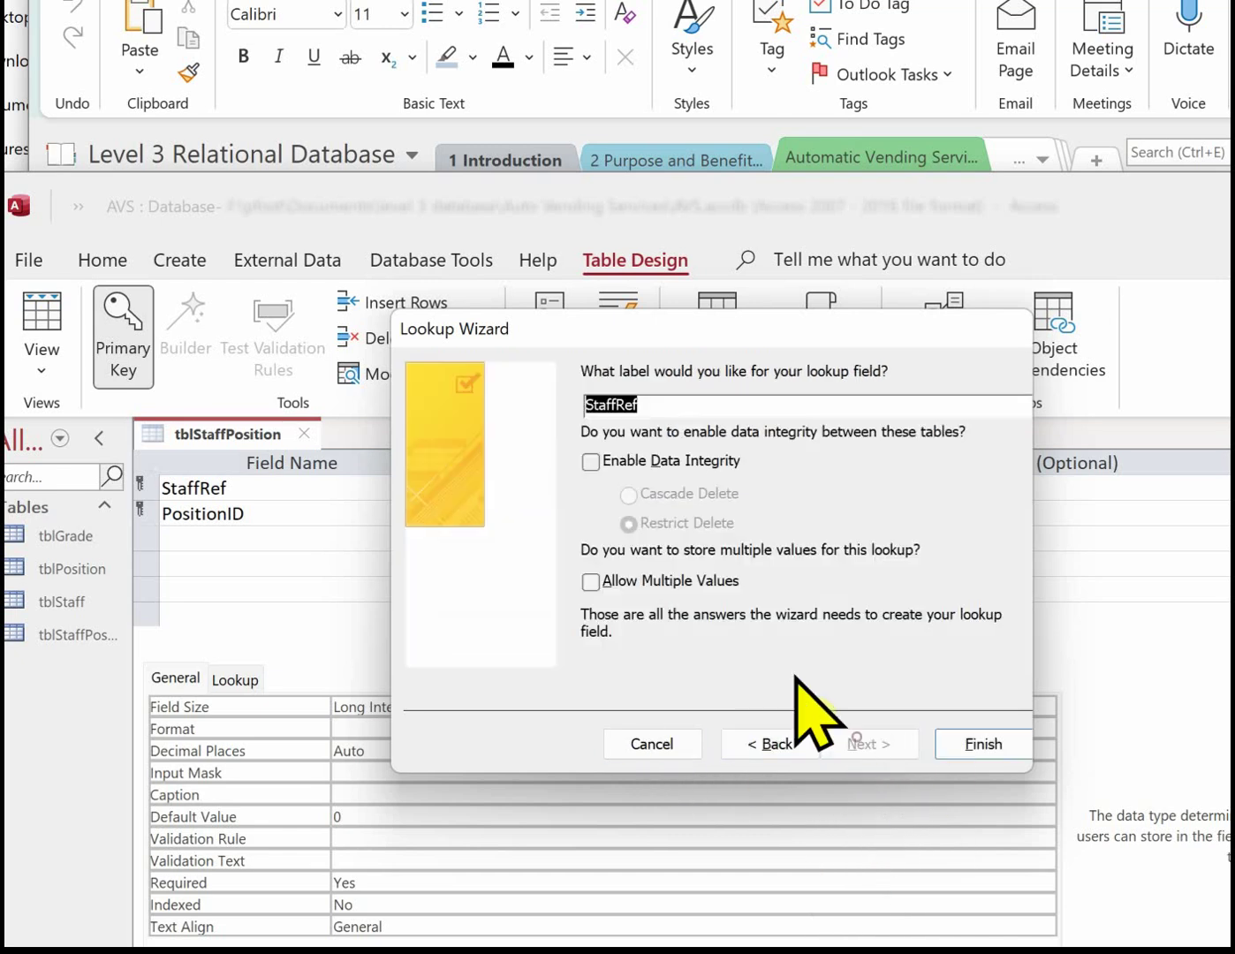
left_click(589, 461)
left_click(628, 493)
left_click(972, 739)
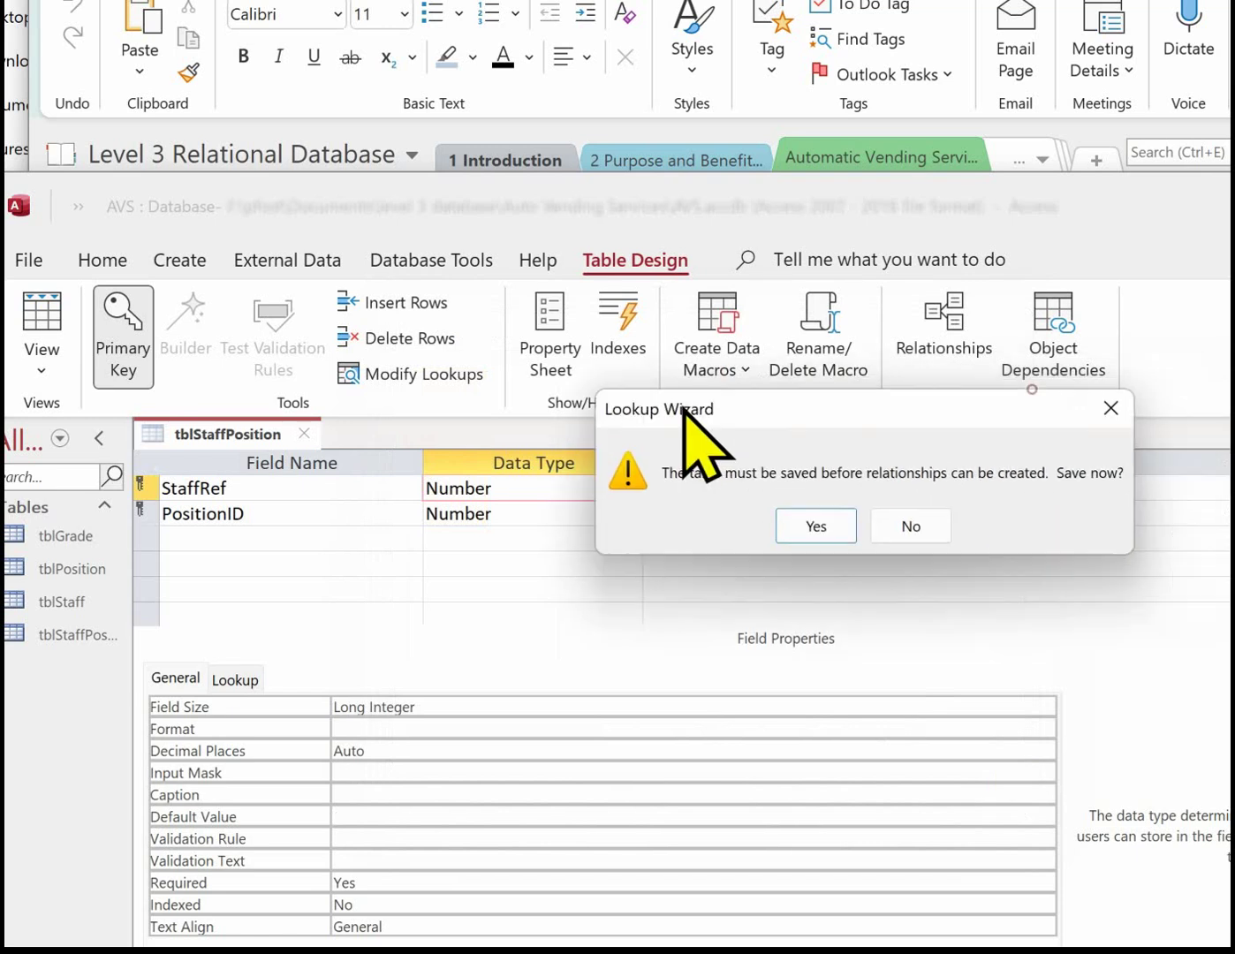
left_click(821, 524)
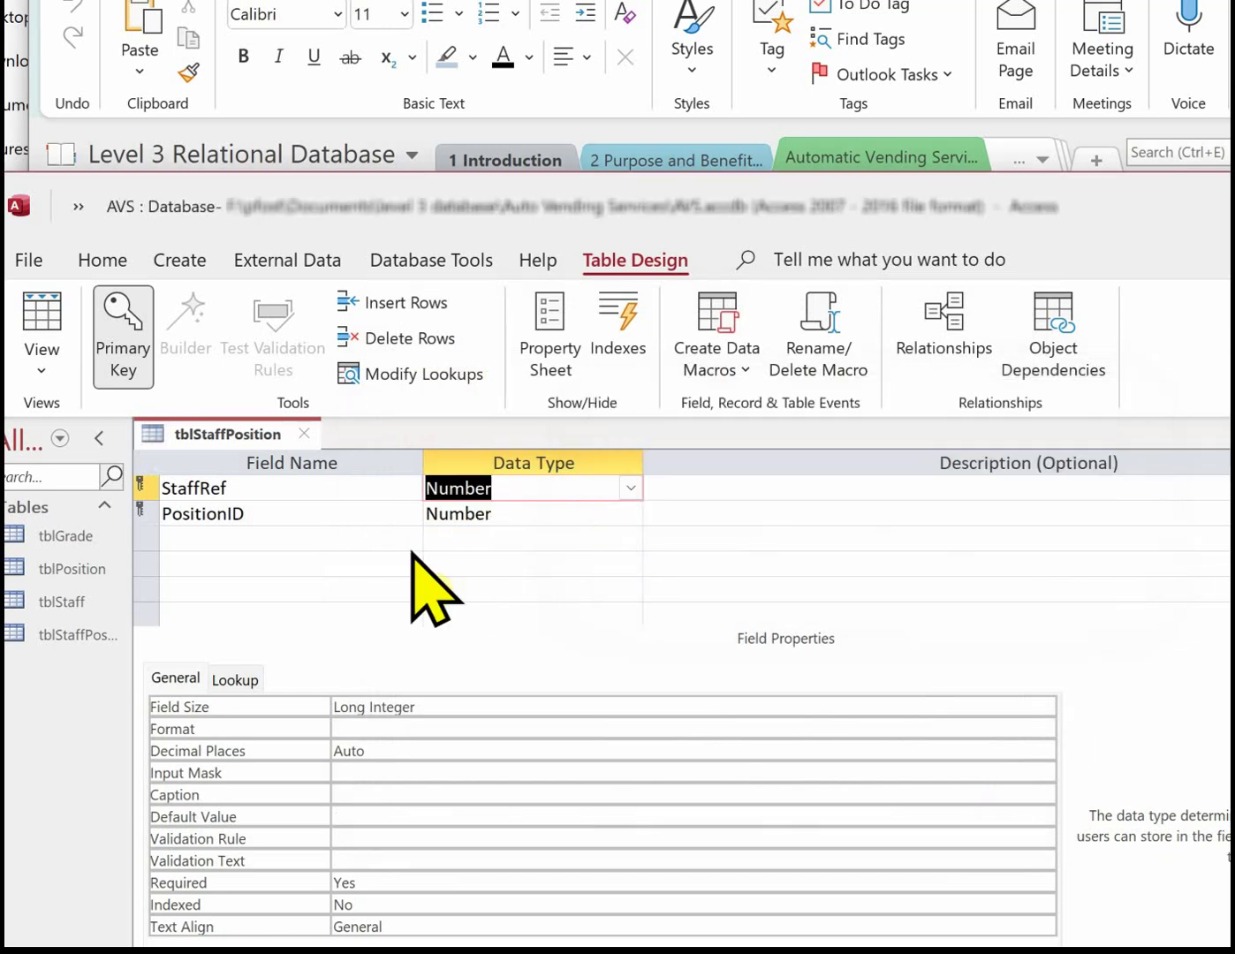
Start a Lookup Wizard for PositionID that takes its values from the PositionID field of tblPosition
left_click(513, 521)
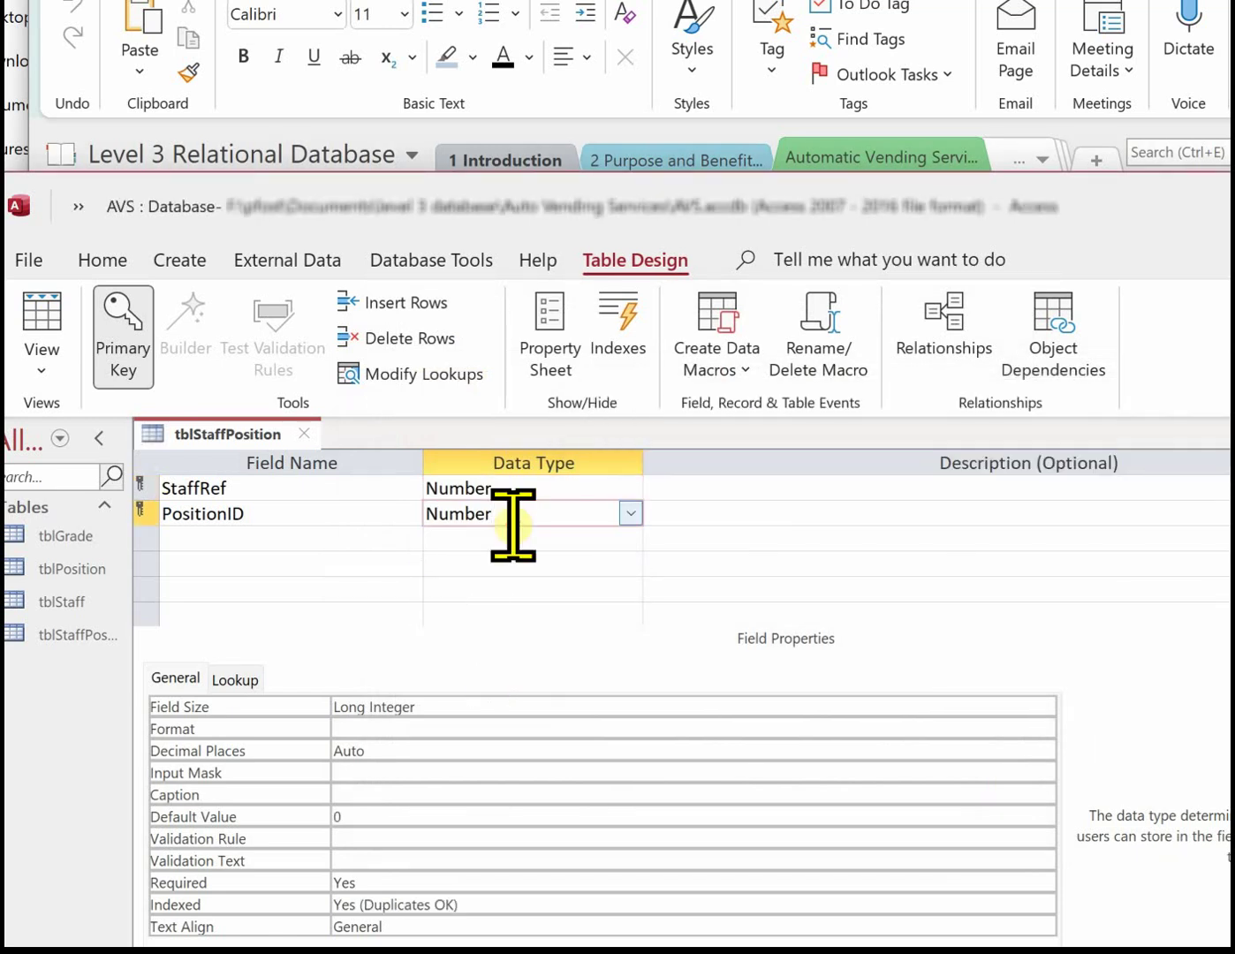
left_click(631, 514)
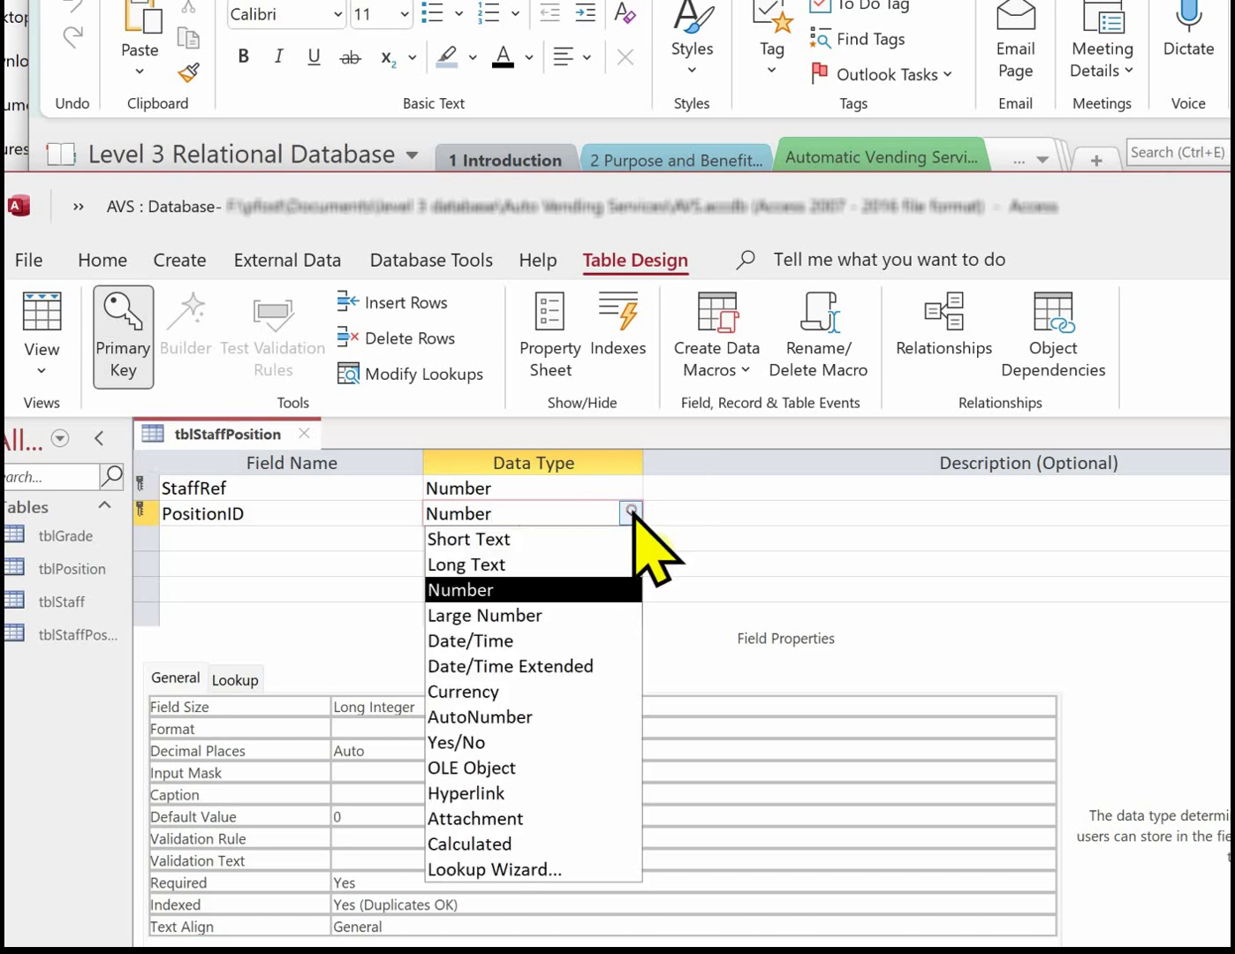
left_click(531, 878)
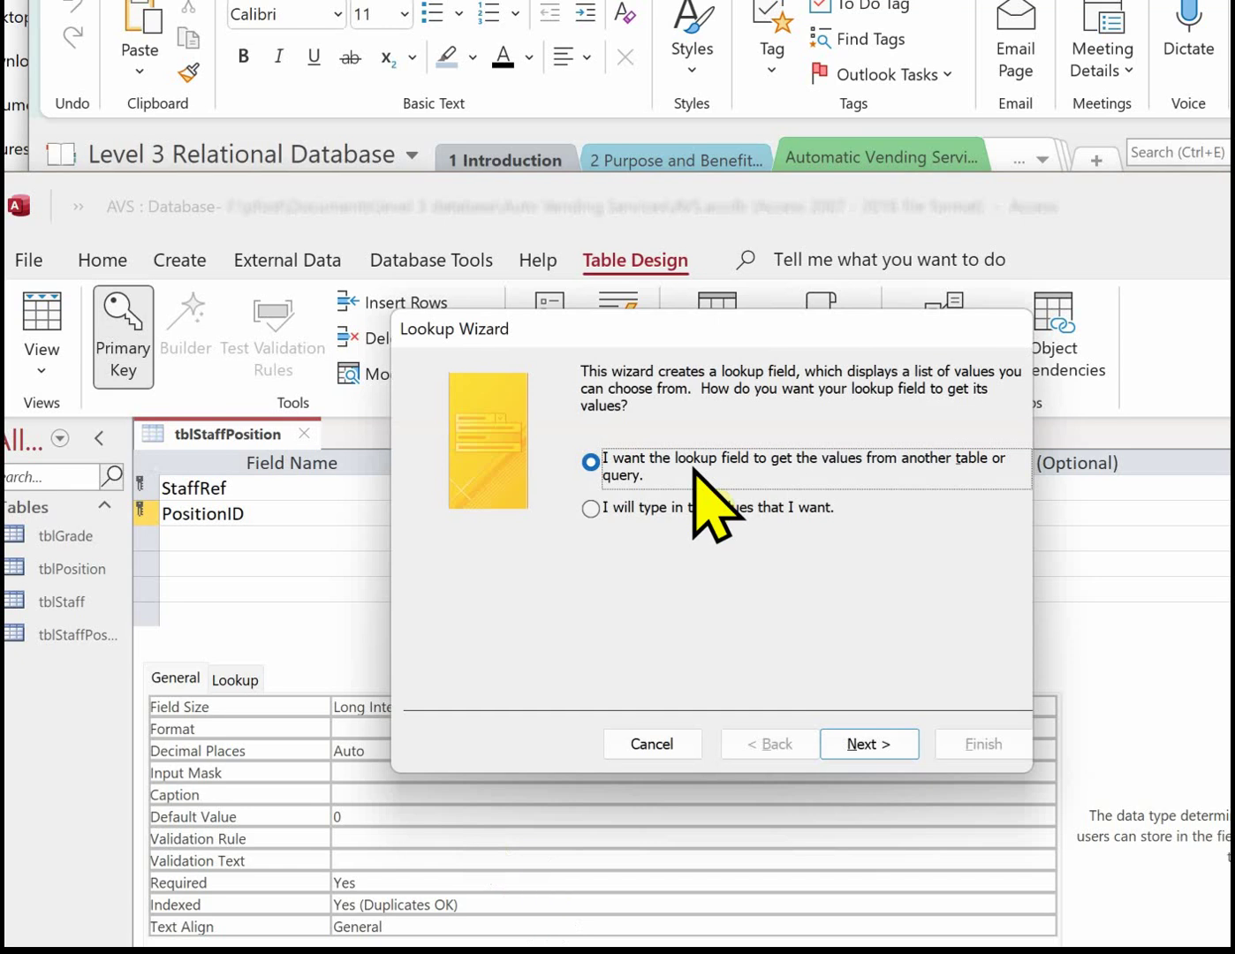
left_click(870, 744)
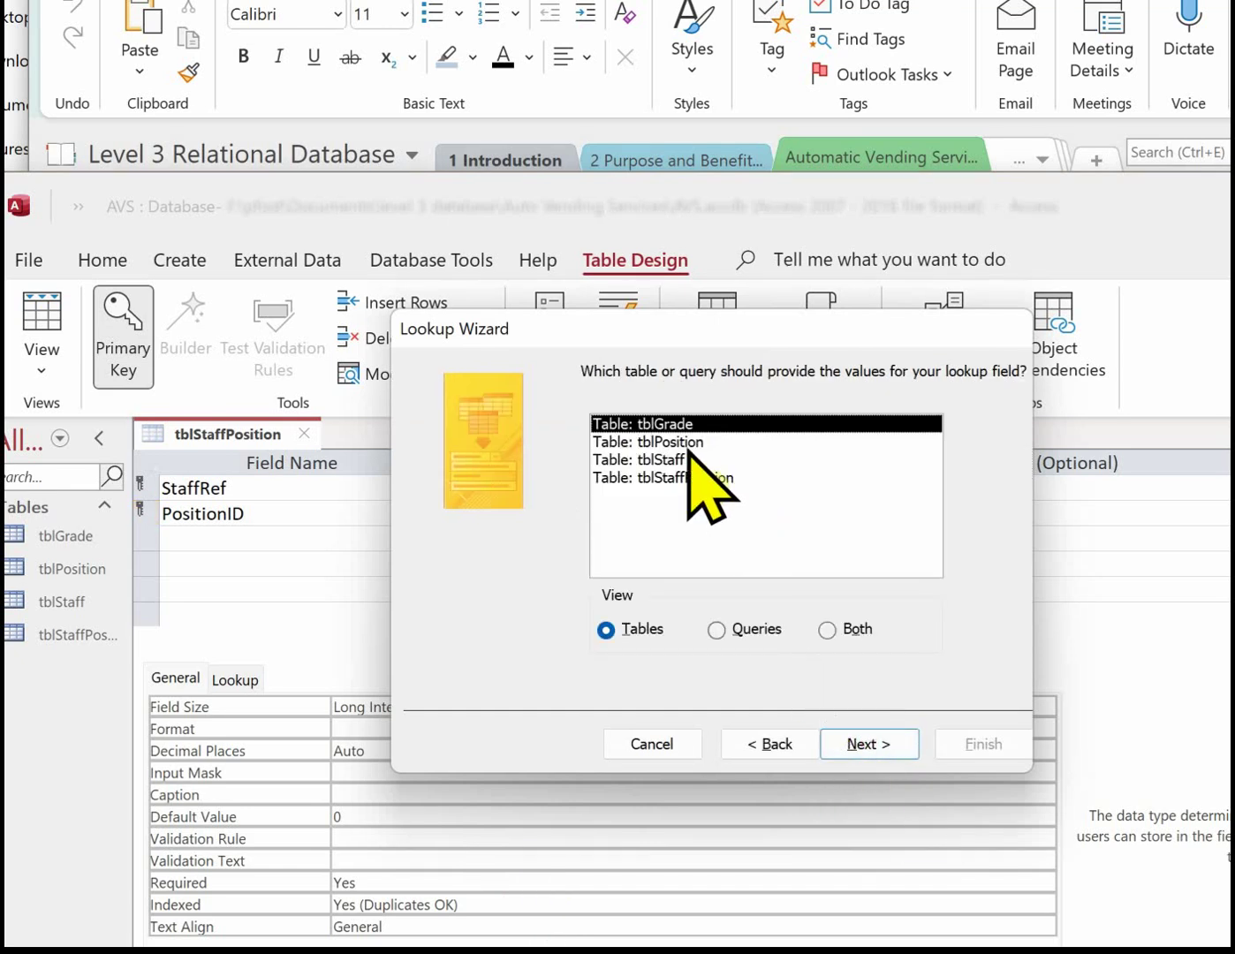
left_click(687, 441)
left_click(869, 744)
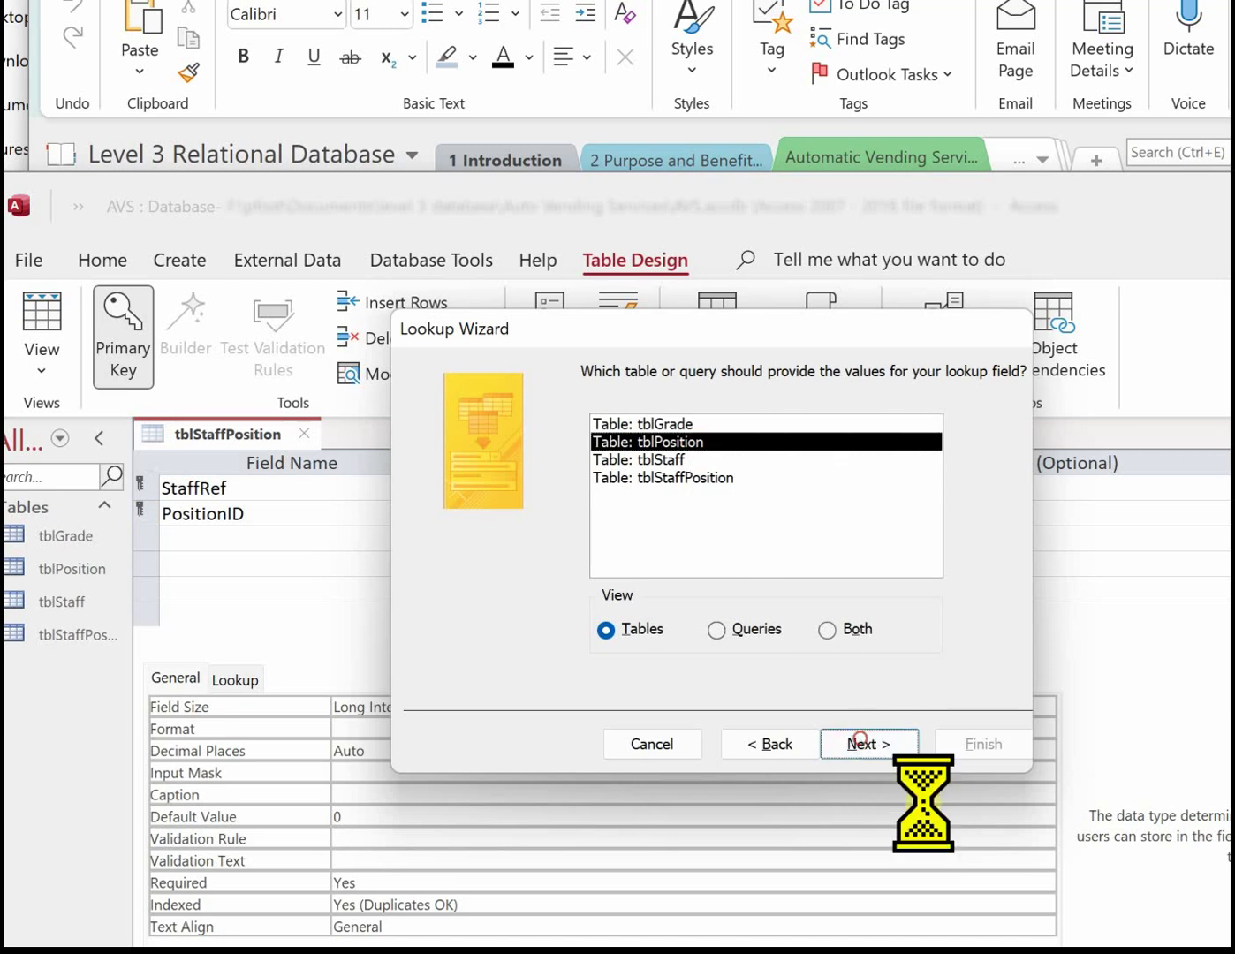
left_click(676, 568)
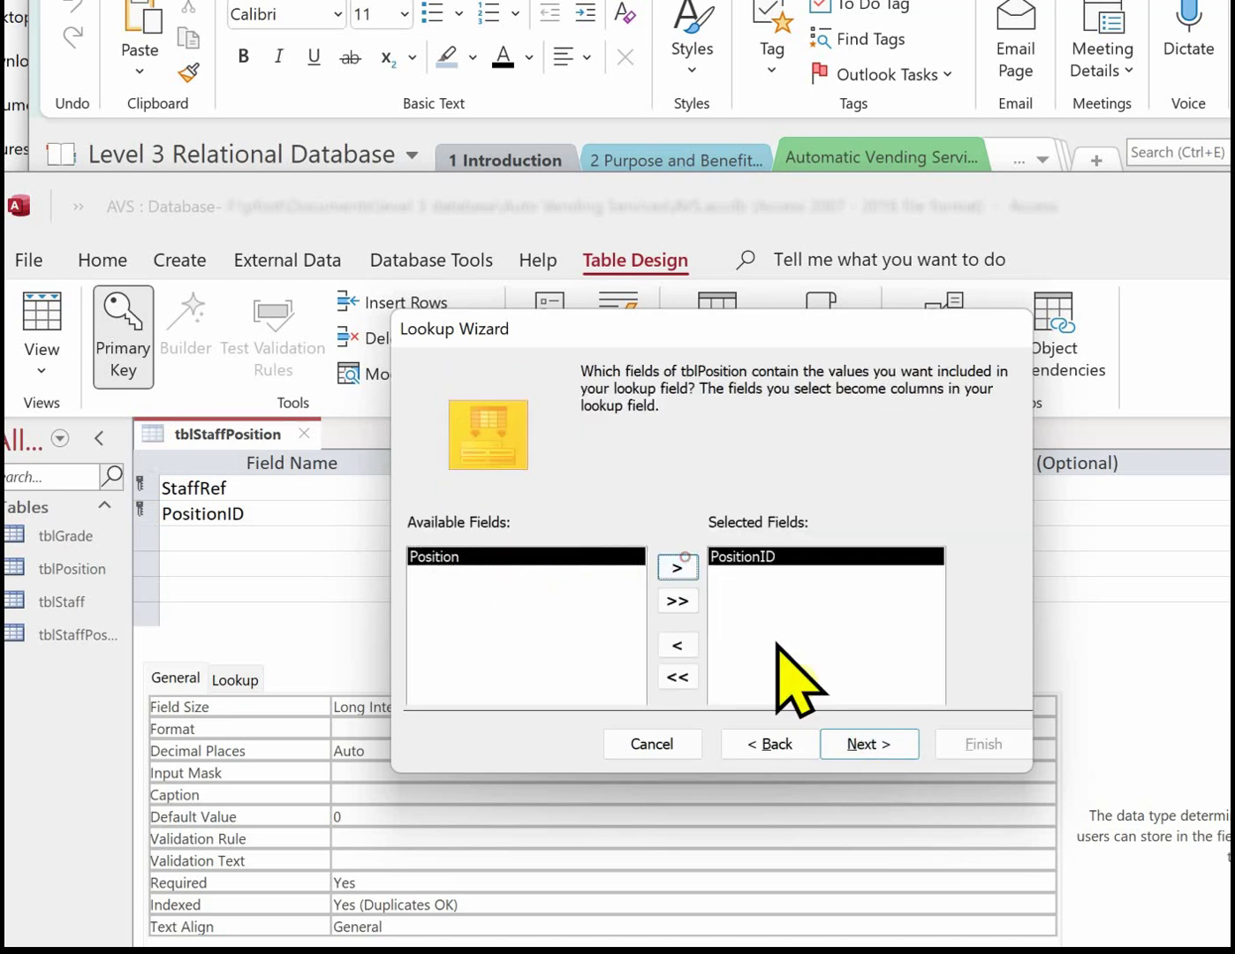
left_click(861, 744)
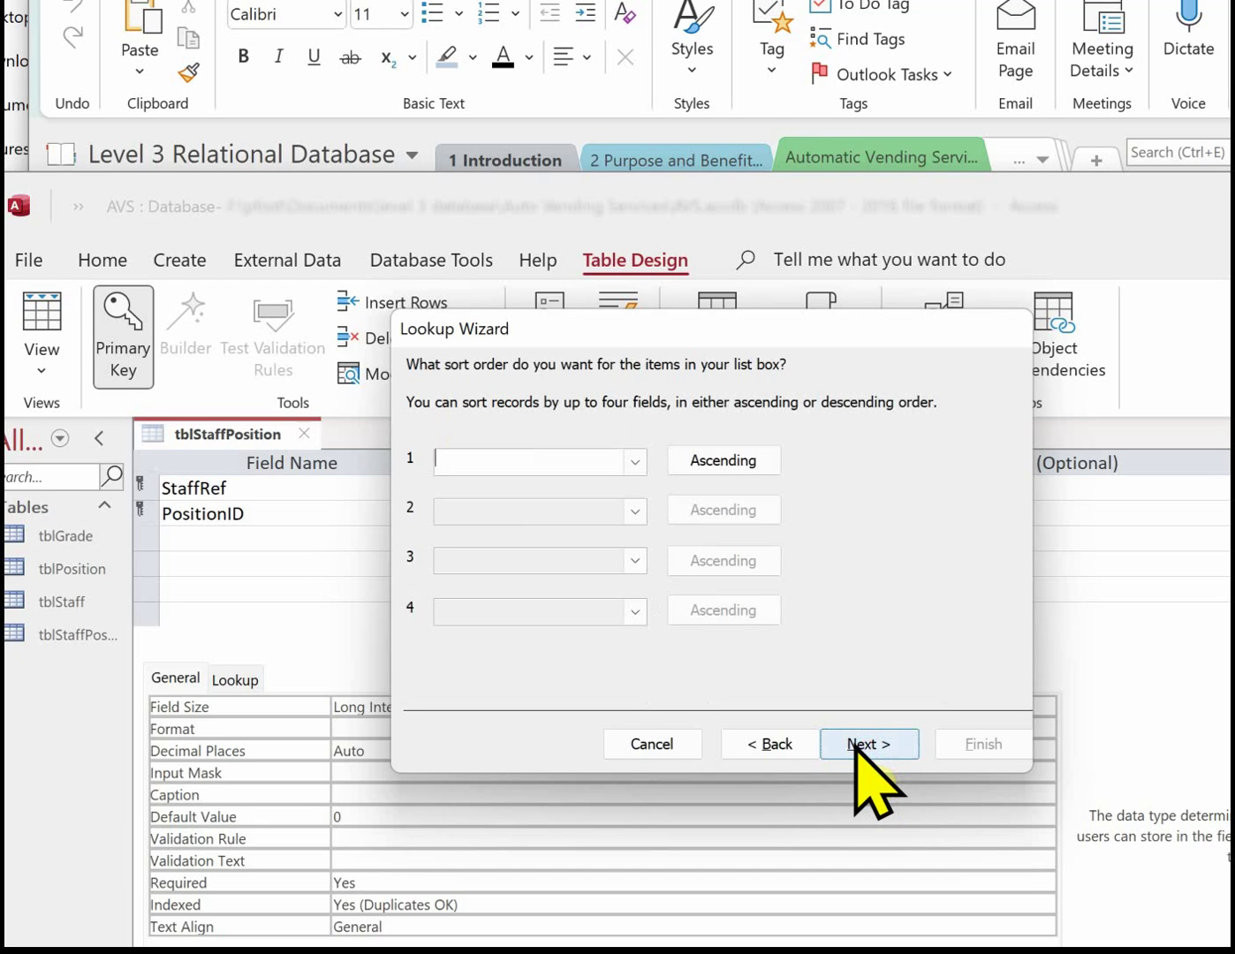
Enable data integrity with Cascade Delete for the PositionID lookup, finish the wizard and save tblStaffPosition, replacing the earlier changes
left_click(867, 744)
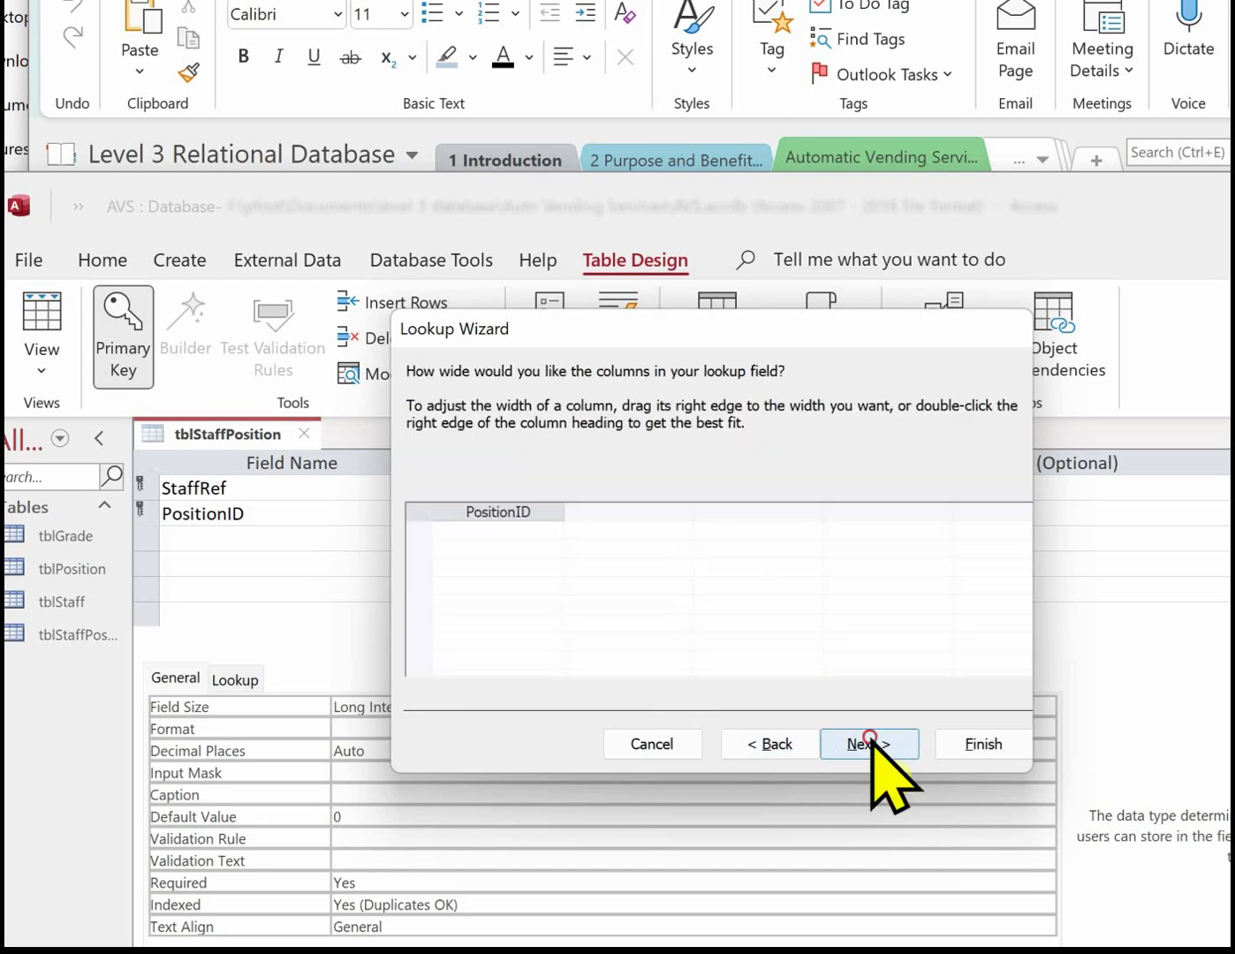
left_click(869, 740)
left_click(600, 463)
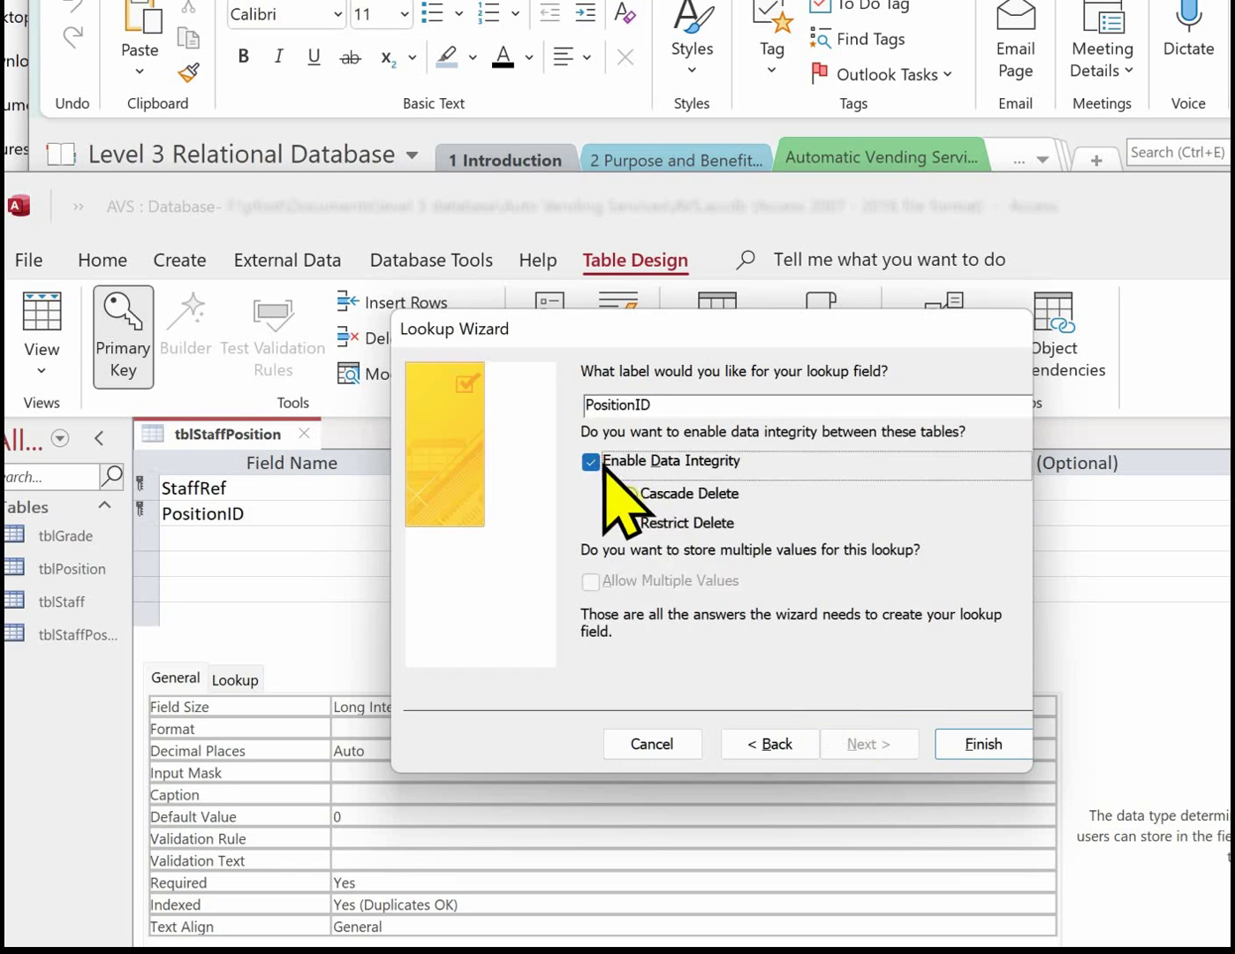
left_click(629, 496)
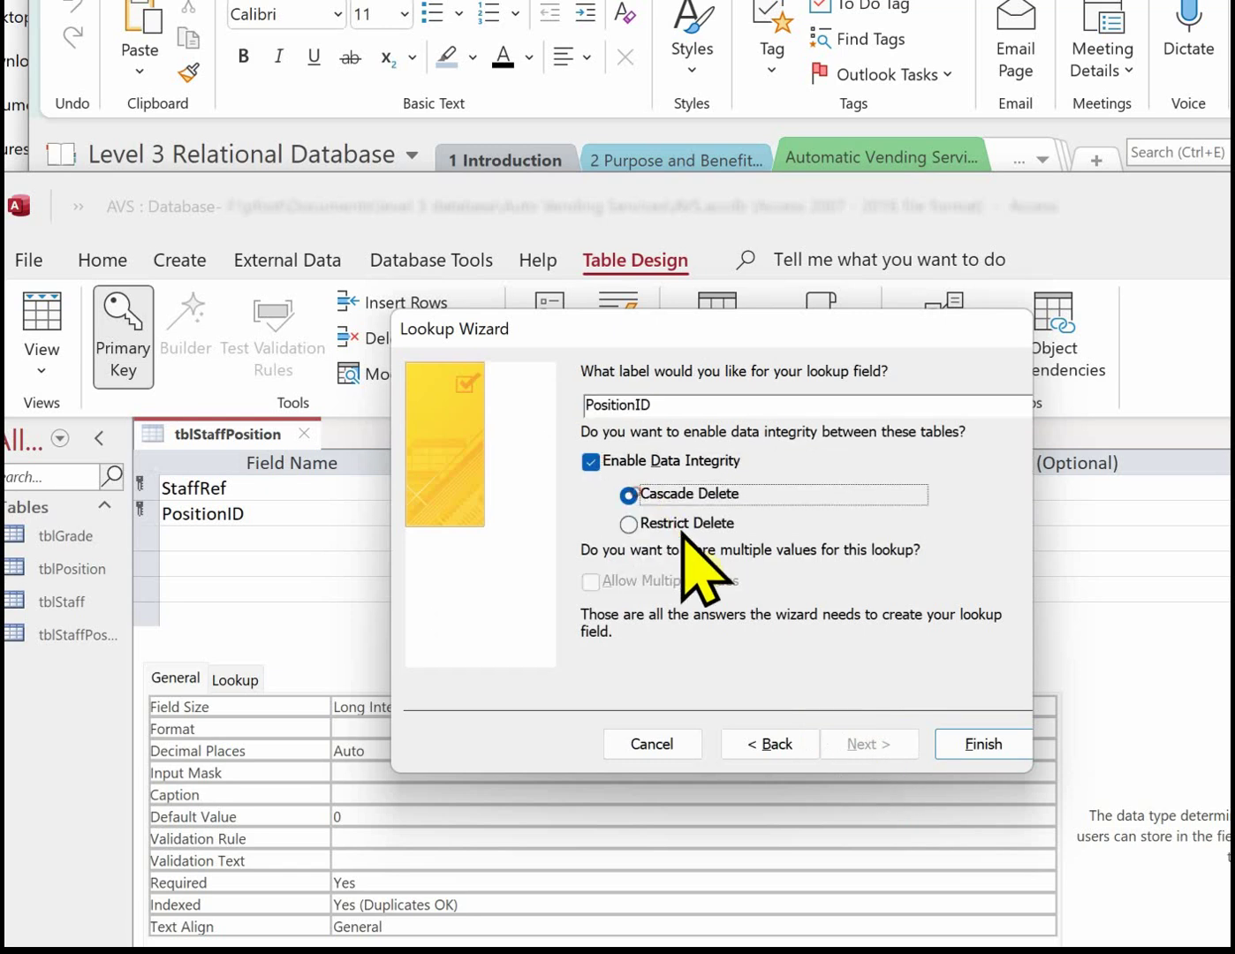
left_click(968, 747)
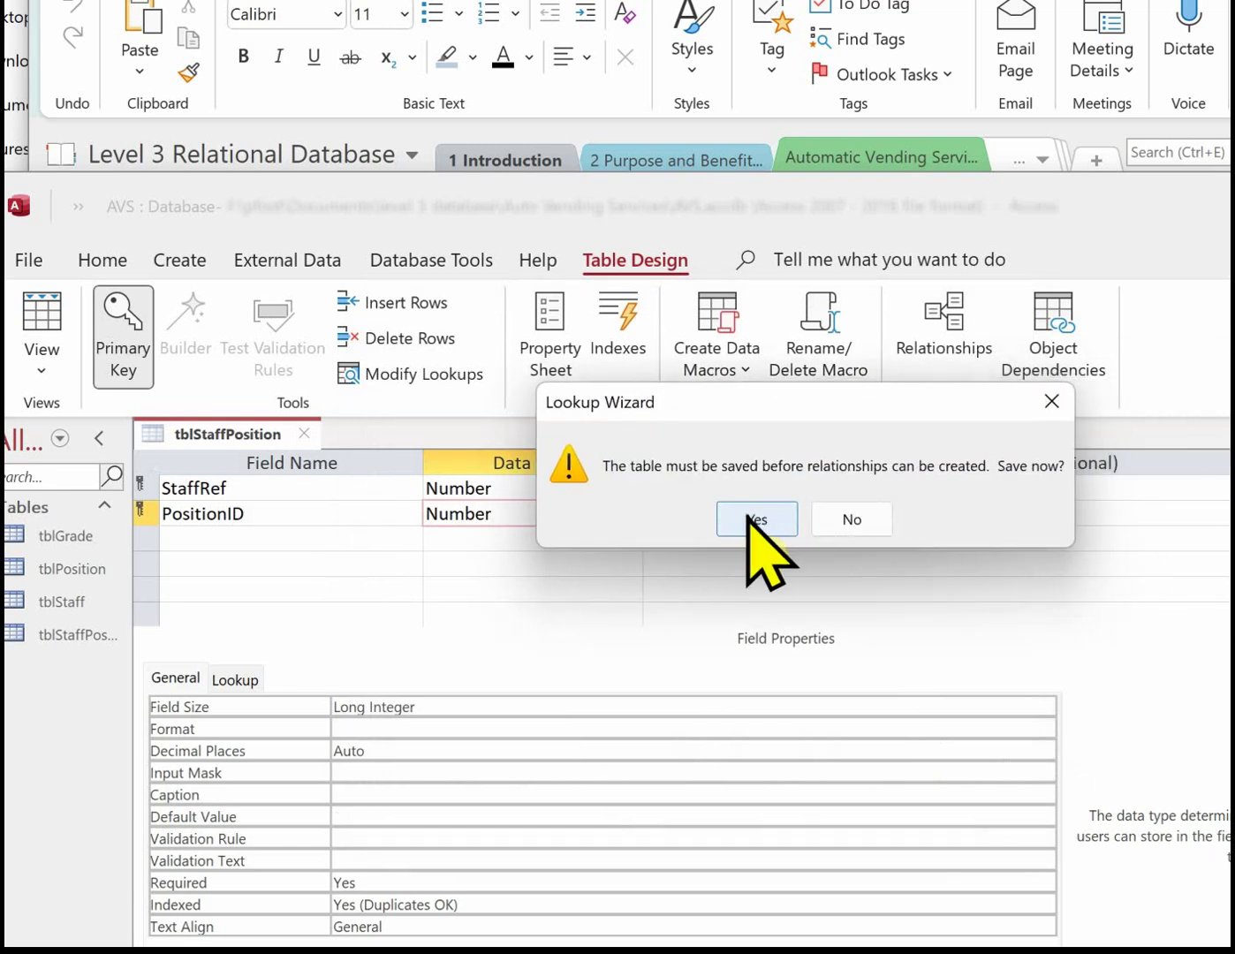
left_click(752, 517)
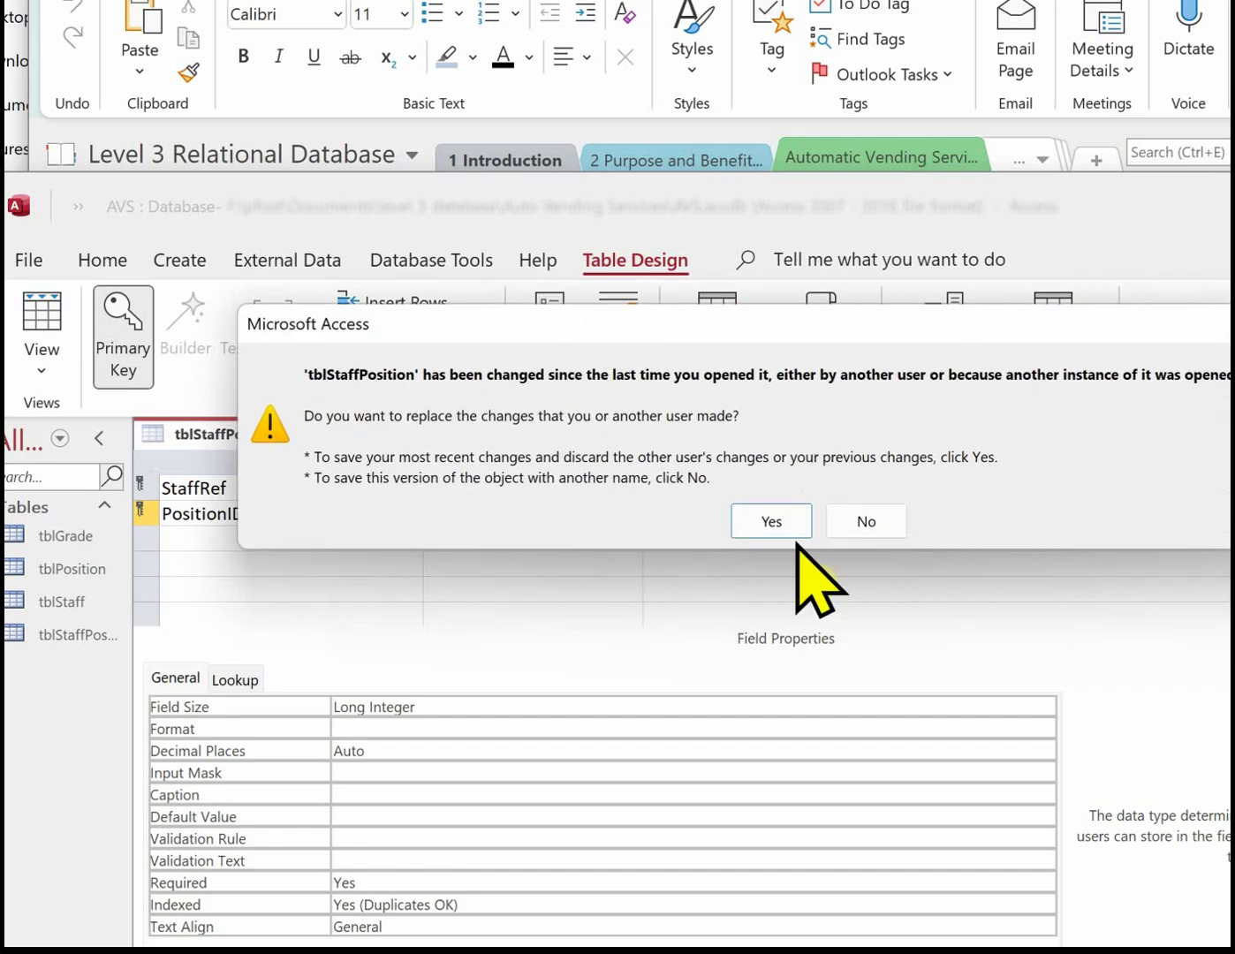
left_click(784, 521)
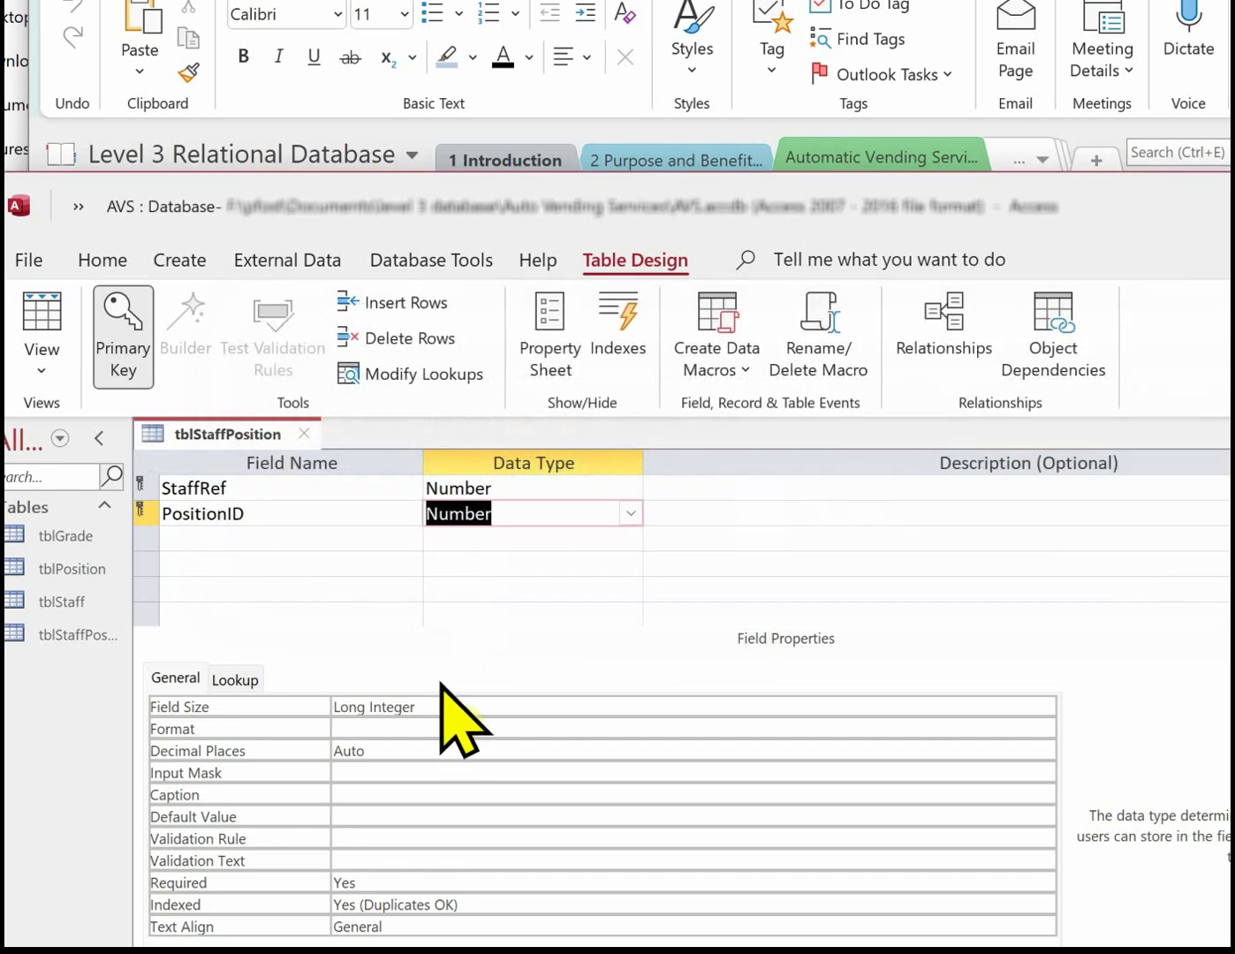
Add a PosStartDate field to tblStaffPosition with the Date/Time data type and the Short Date format
left_click(209, 540)
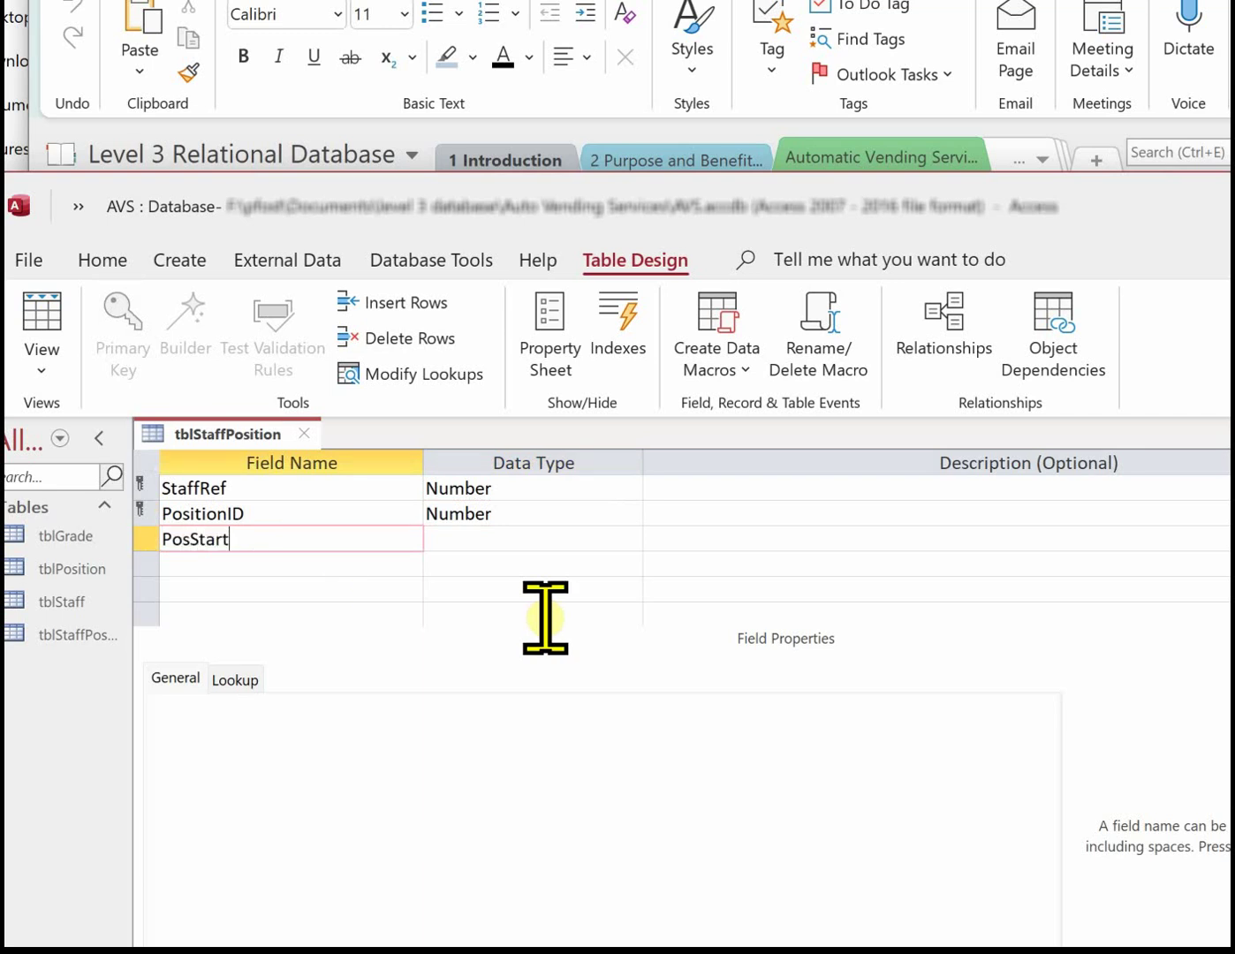
left_click(526, 540)
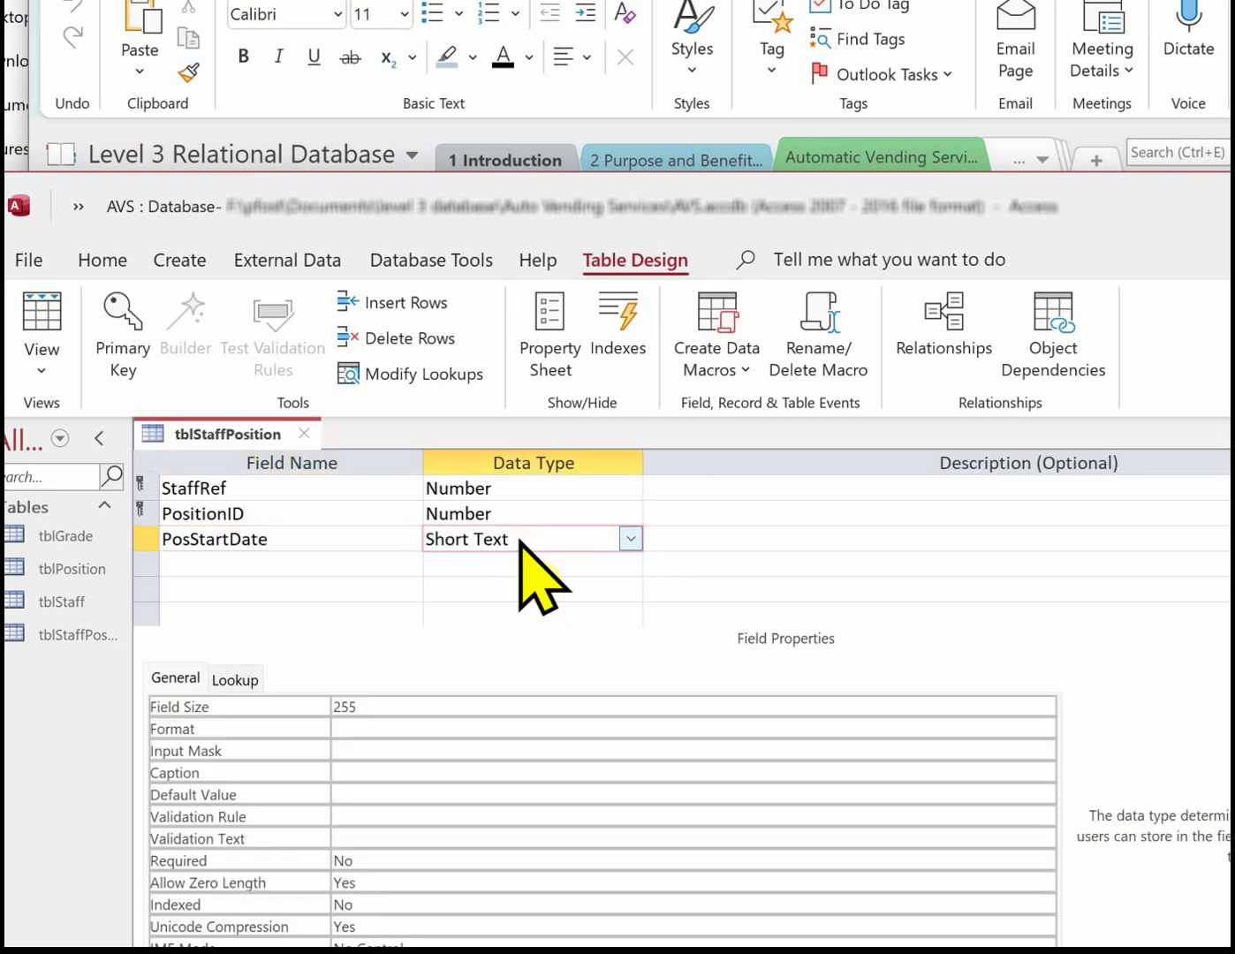
left_click(630, 538)
left_click(510, 666)
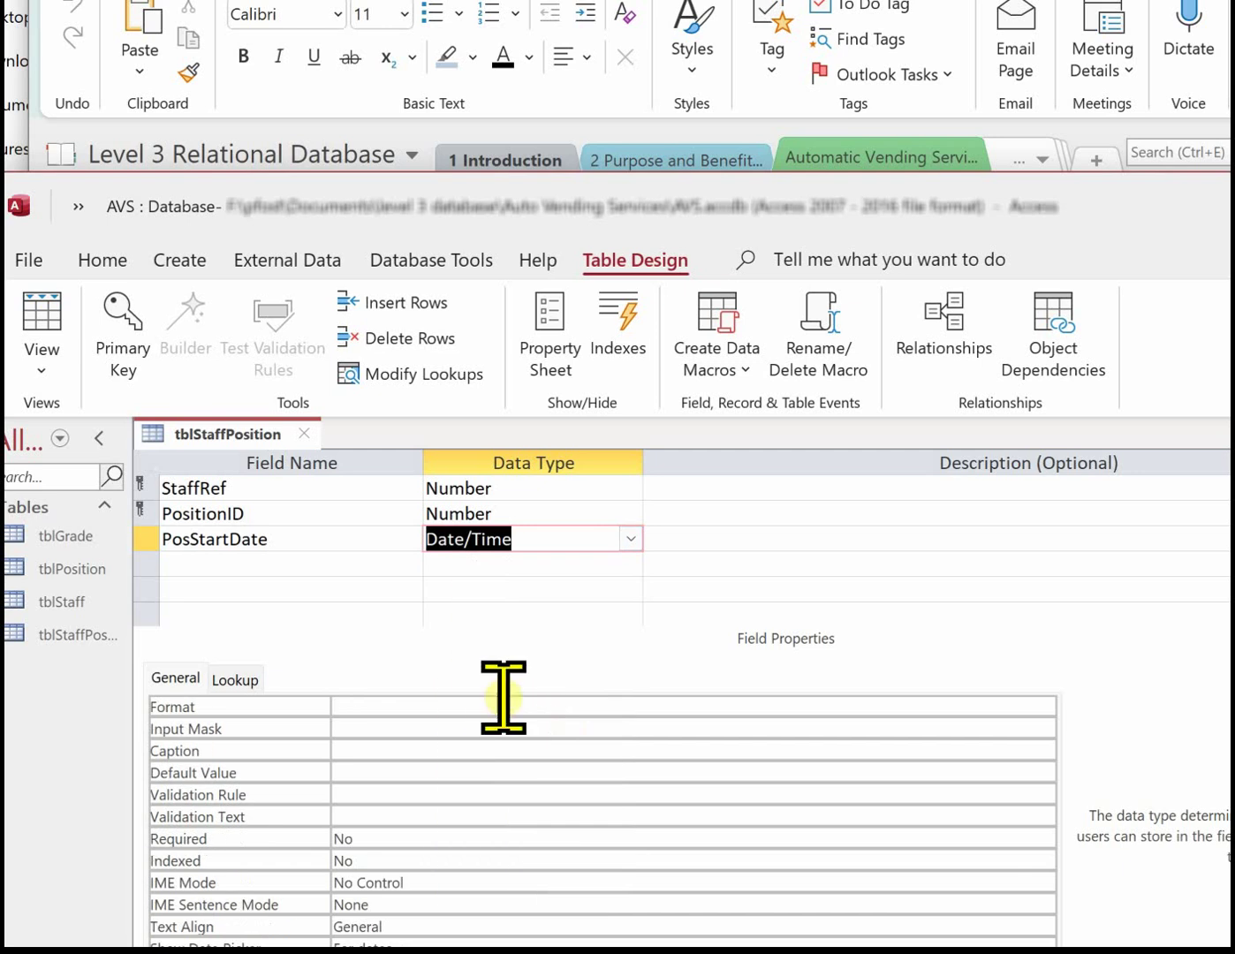
left_click(505, 704)
left_click(1045, 707)
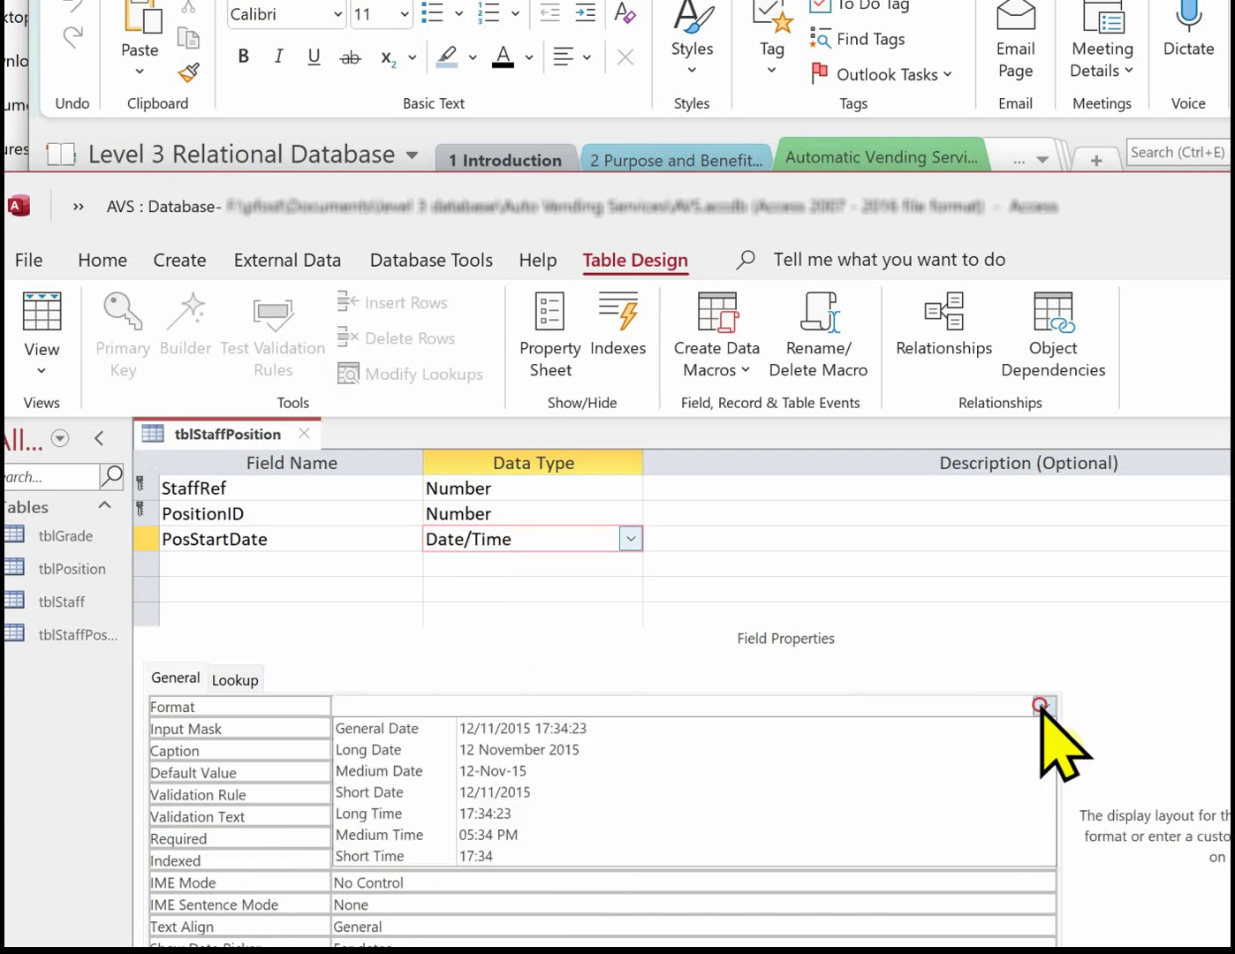
left_click(510, 791)
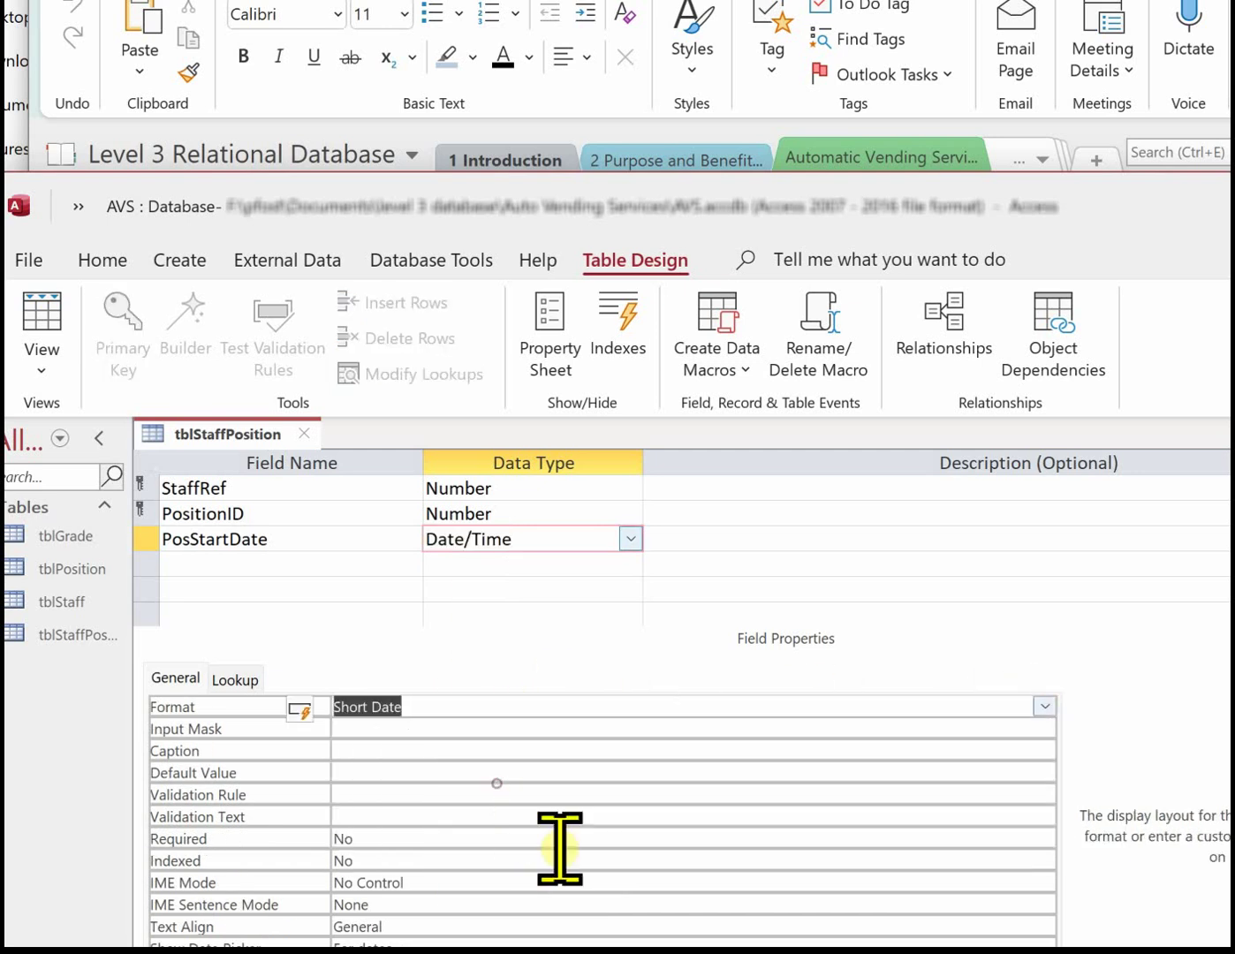
Add a PosEndDate field to tblStaffPosition with the Date/Time data type and the Short Date format
left_click(251, 572)
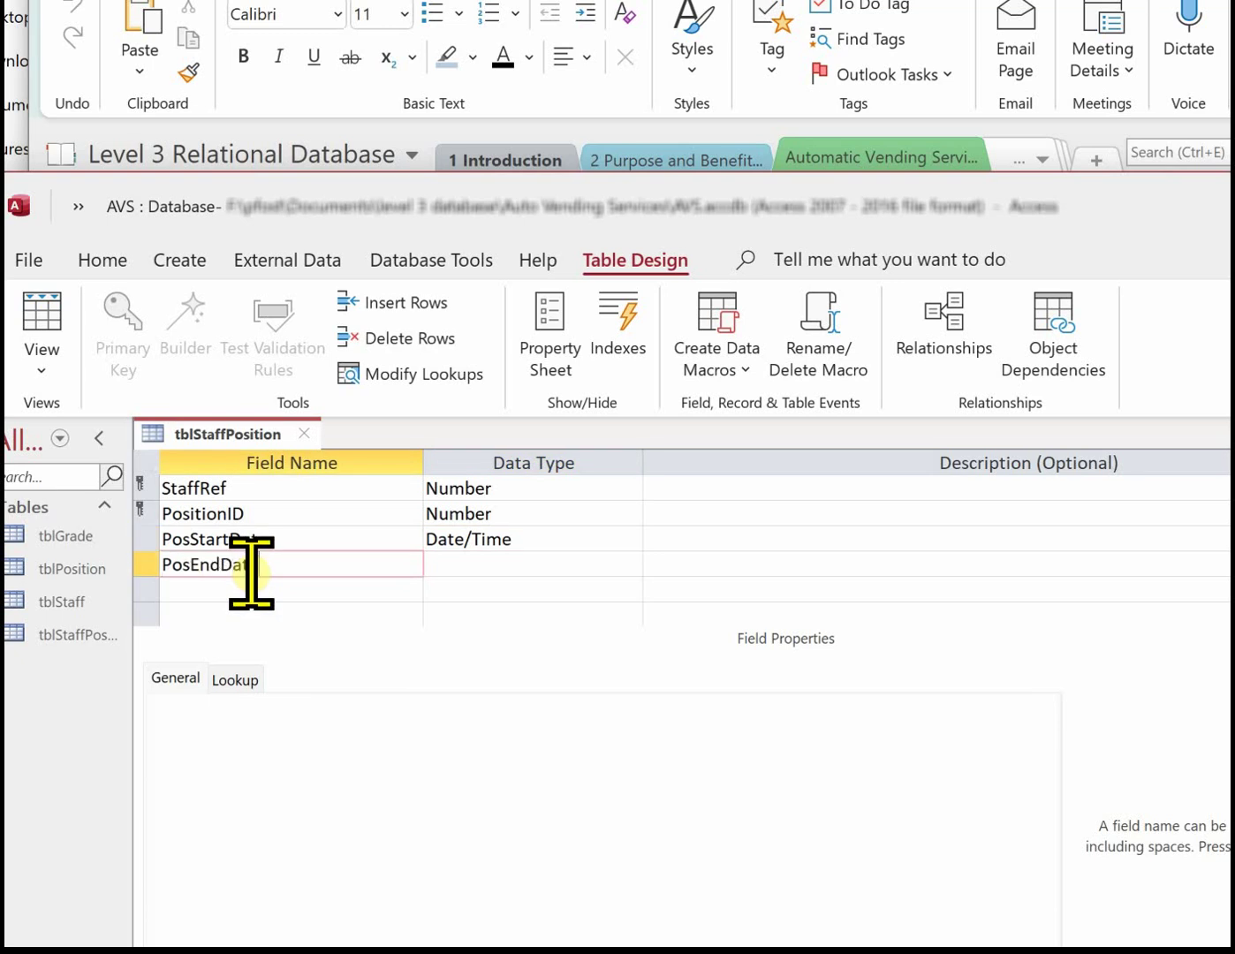
left_click(519, 570)
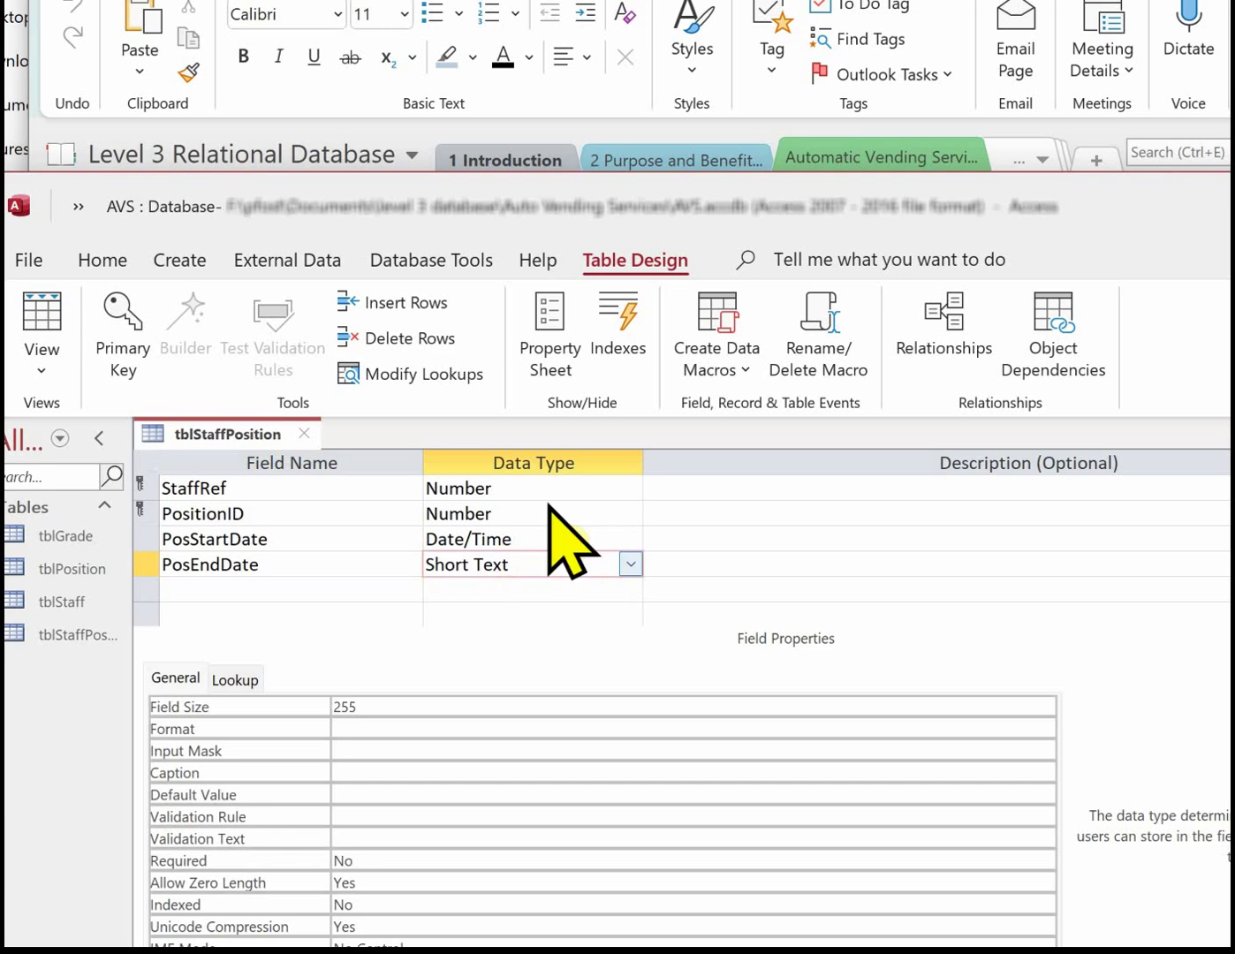
left_click(629, 566)
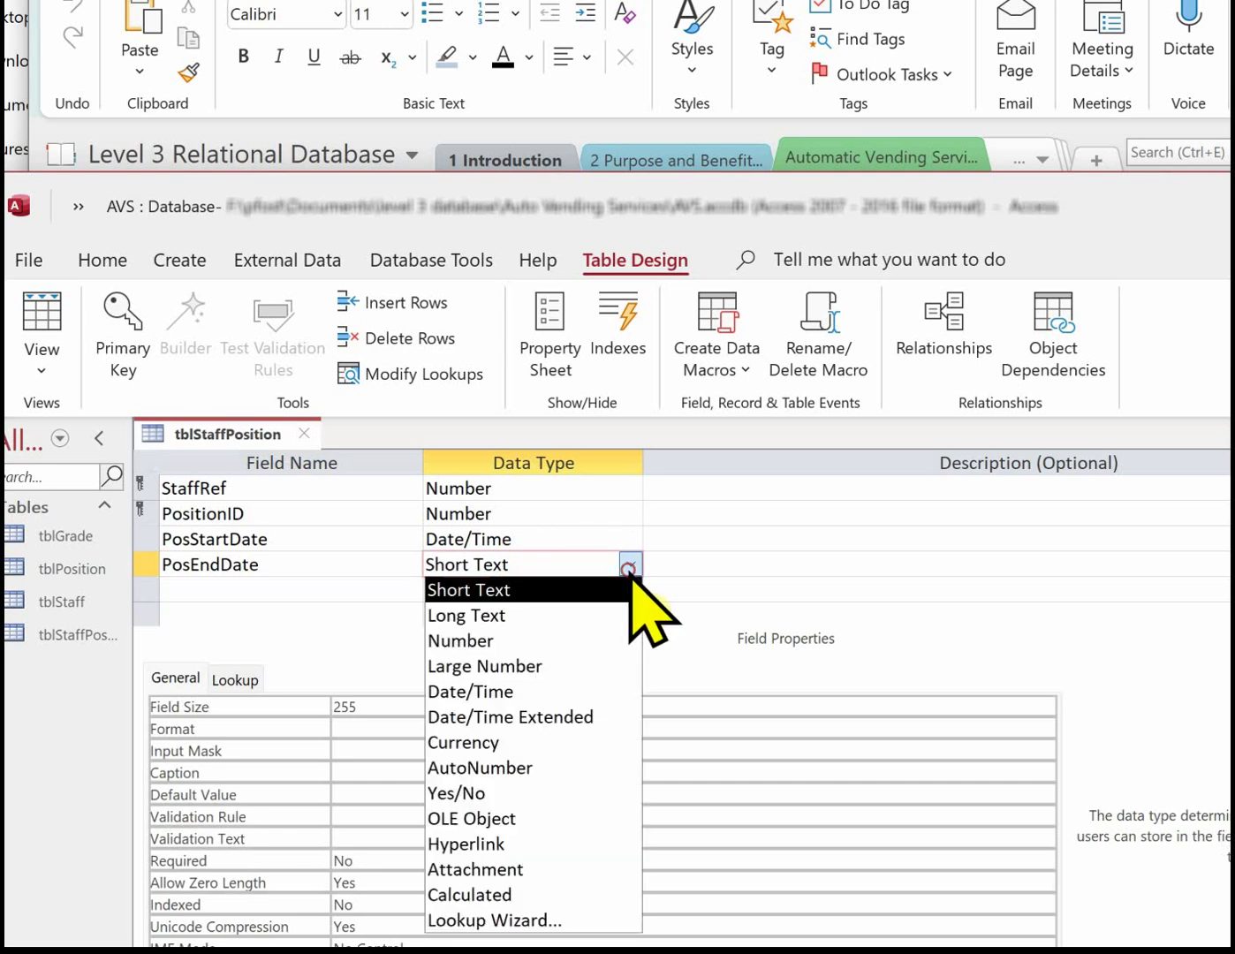
left_click(501, 692)
left_click(477, 707)
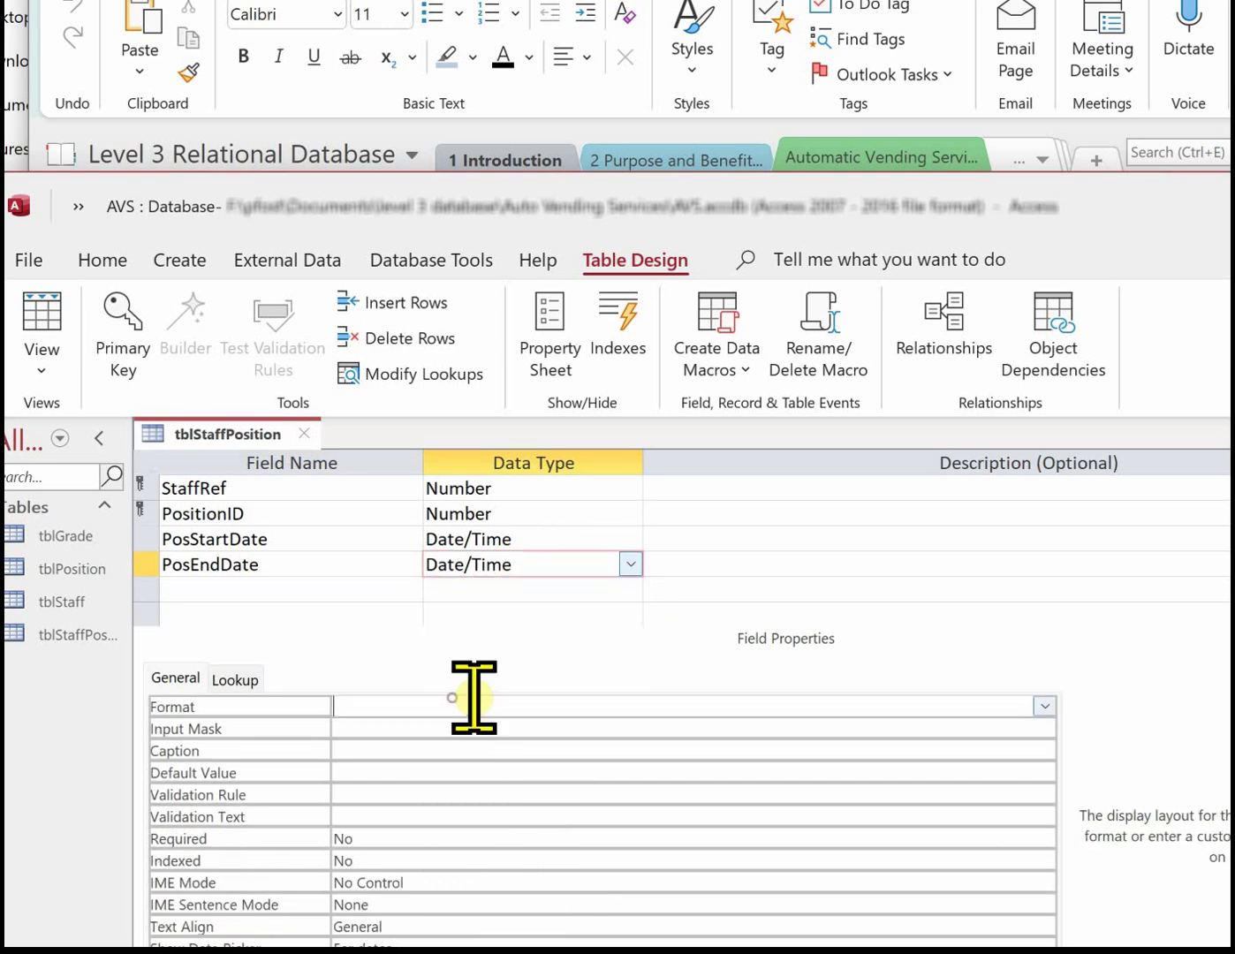
left_click(1045, 708)
left_click(506, 791)
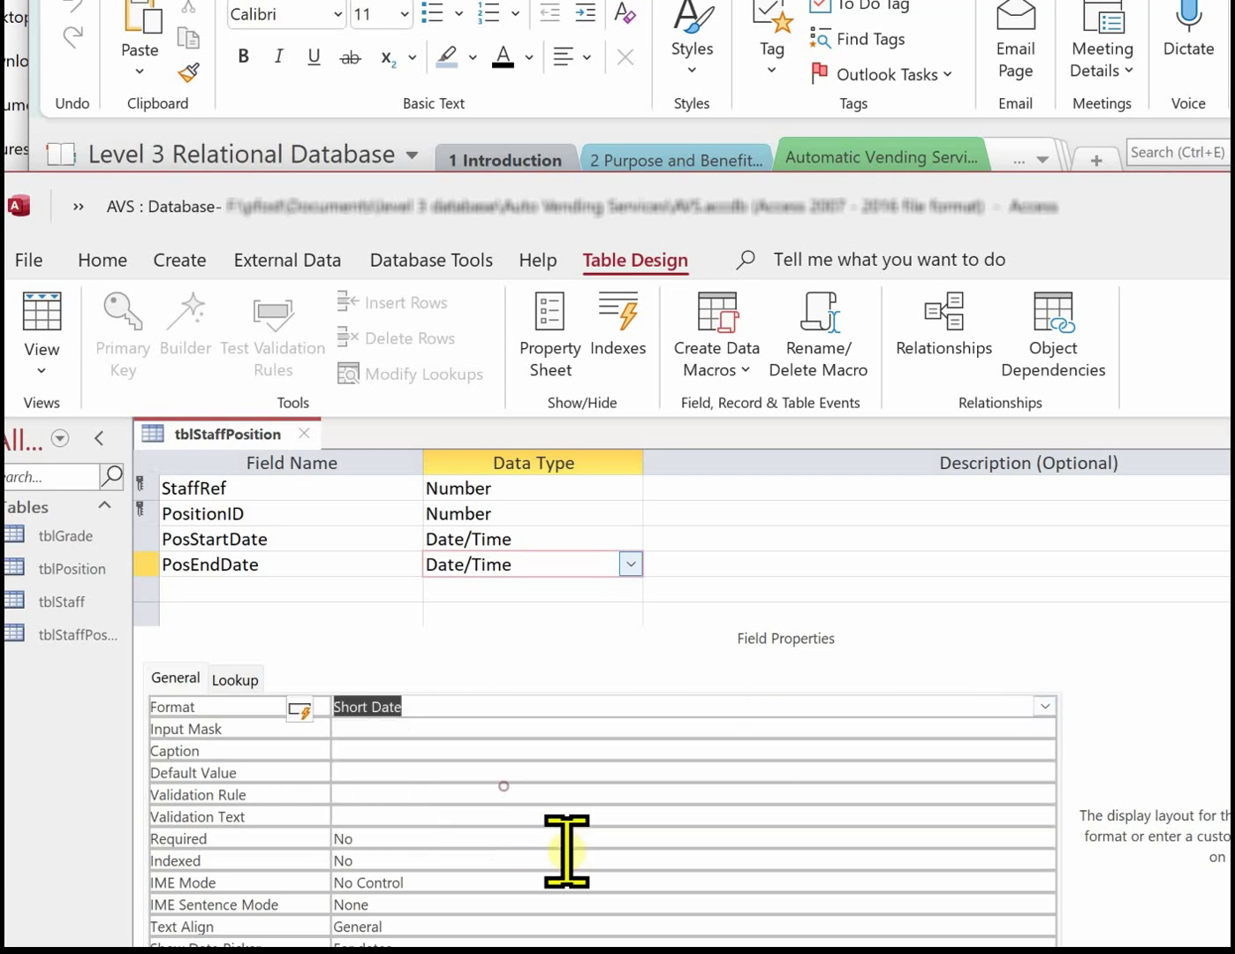
Close tblStaffPosition, saving its design changes and replacing the earlier changes
right_click(301, 433)
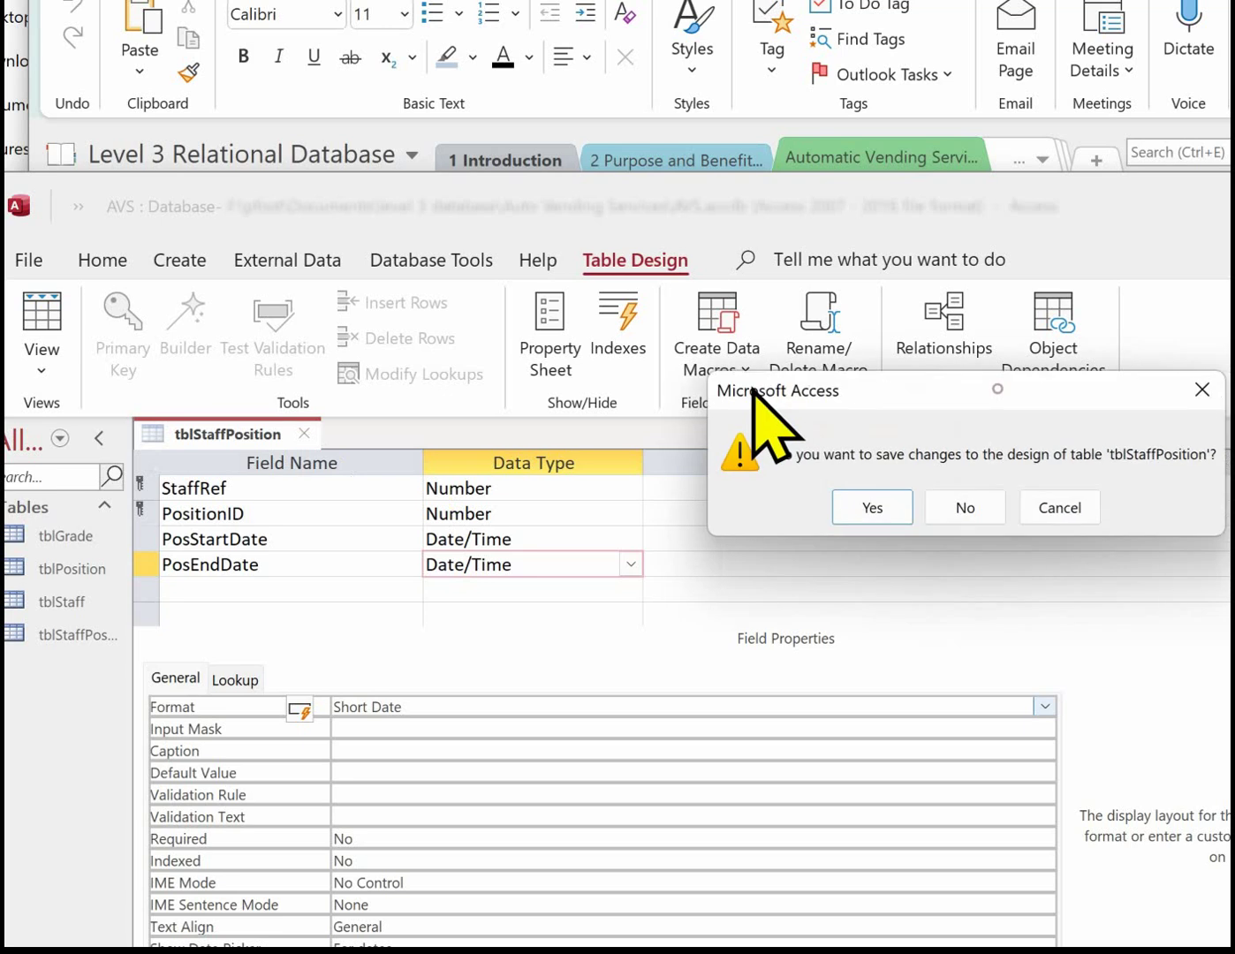
left_click(866, 511)
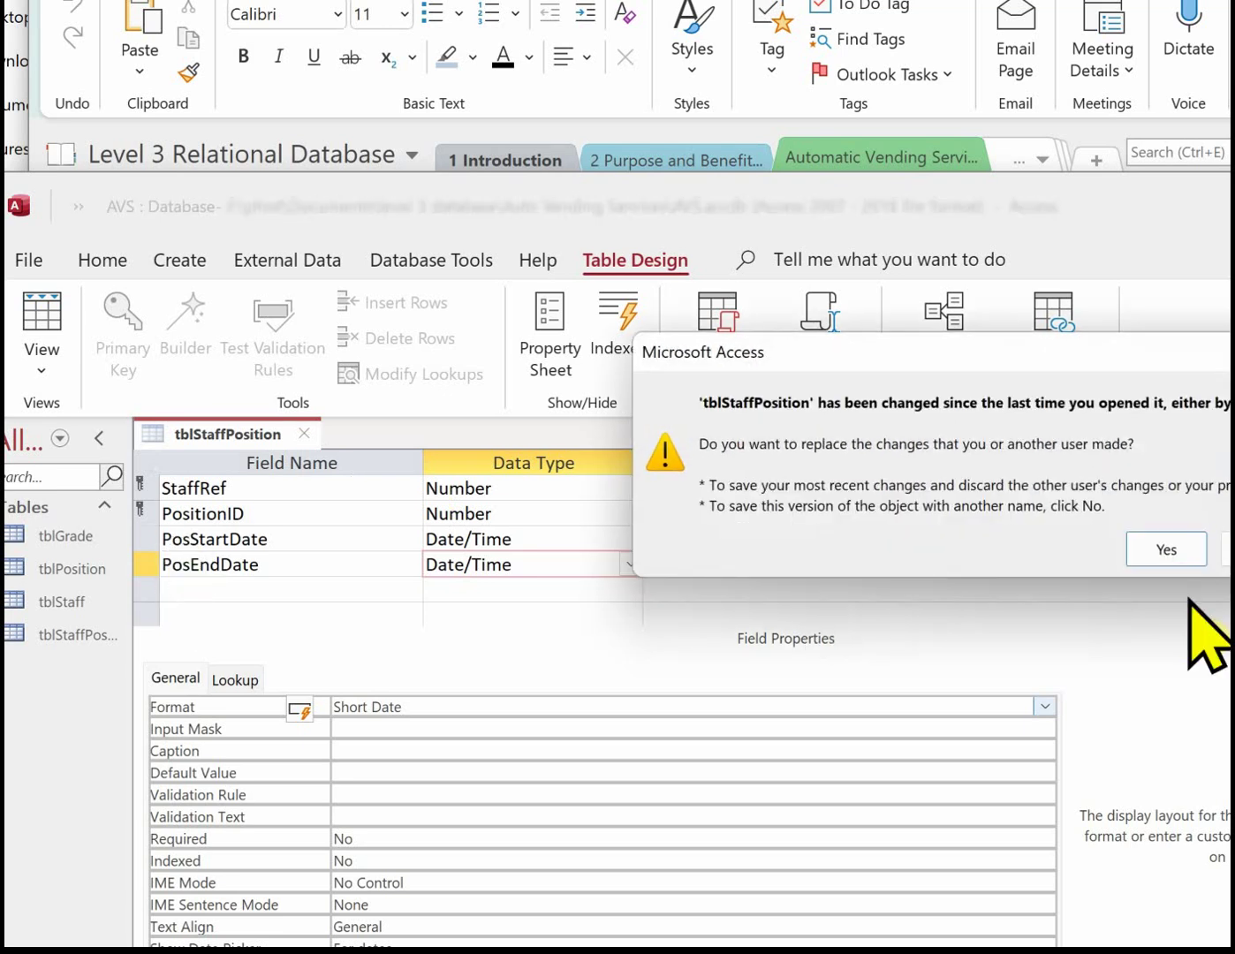
left_click(1154, 550)
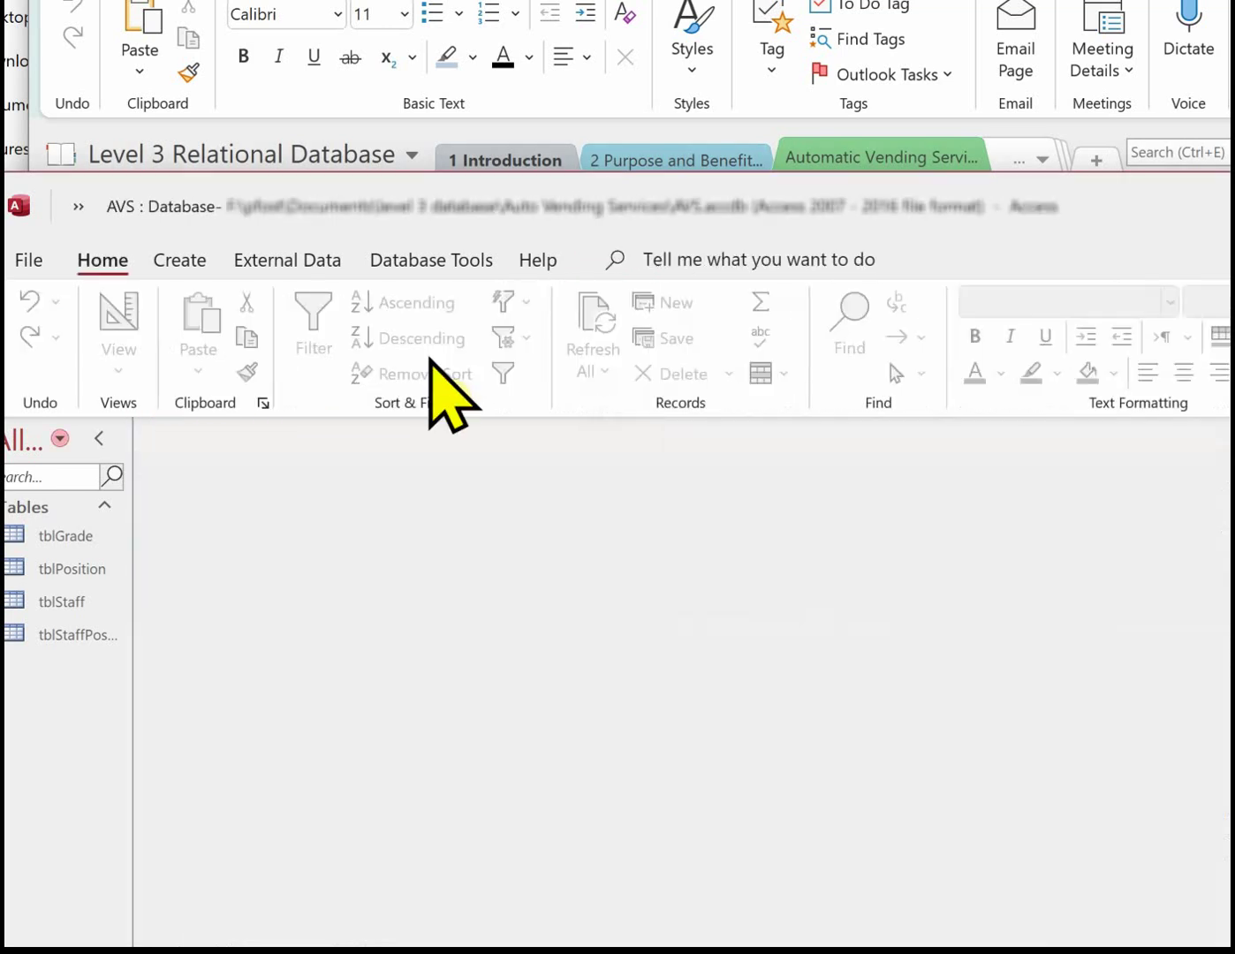
Open the database relationships and arrange the tables with tblStaff between tblStaffPosition and tblGrade, and tblPosition directly below tblStaff
left_click(453, 262)
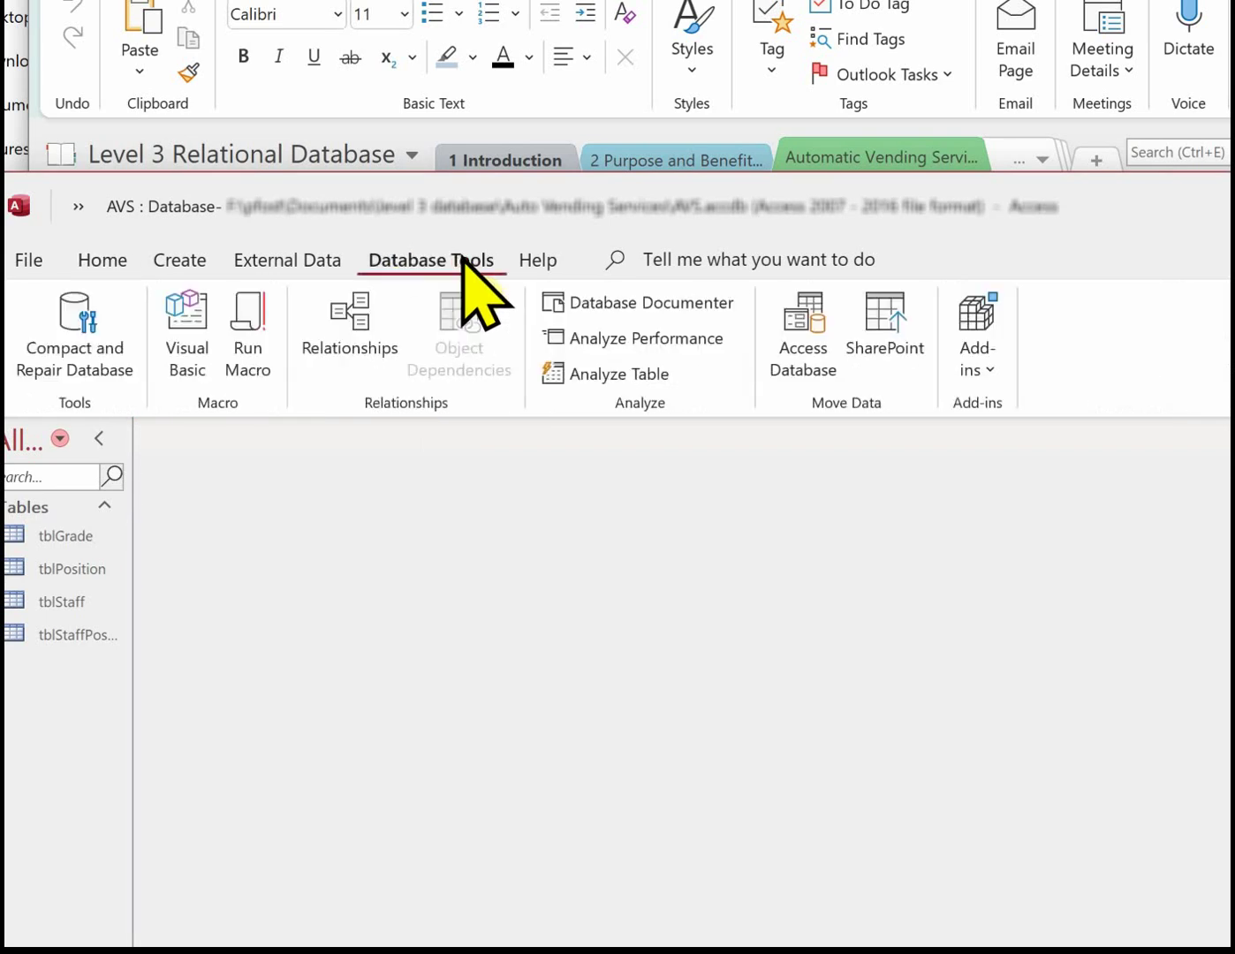
left_click(366, 338)
left_click_drag(281, 686, 284, 493)
left_click_drag(631, 715, 611, 733)
left_click_drag(597, 677, 617, 861)
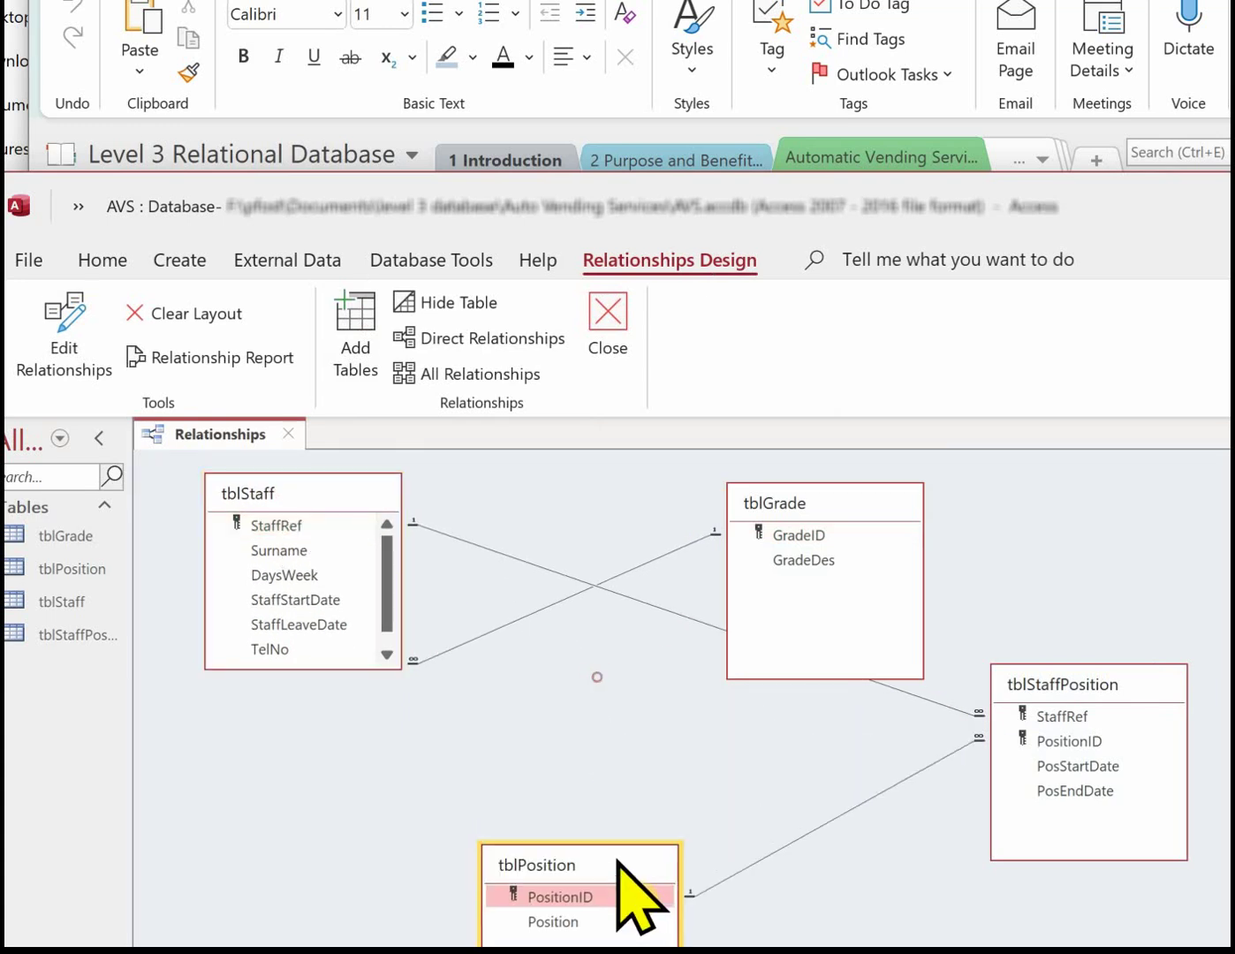
left_click_drag(1073, 689, 534, 676)
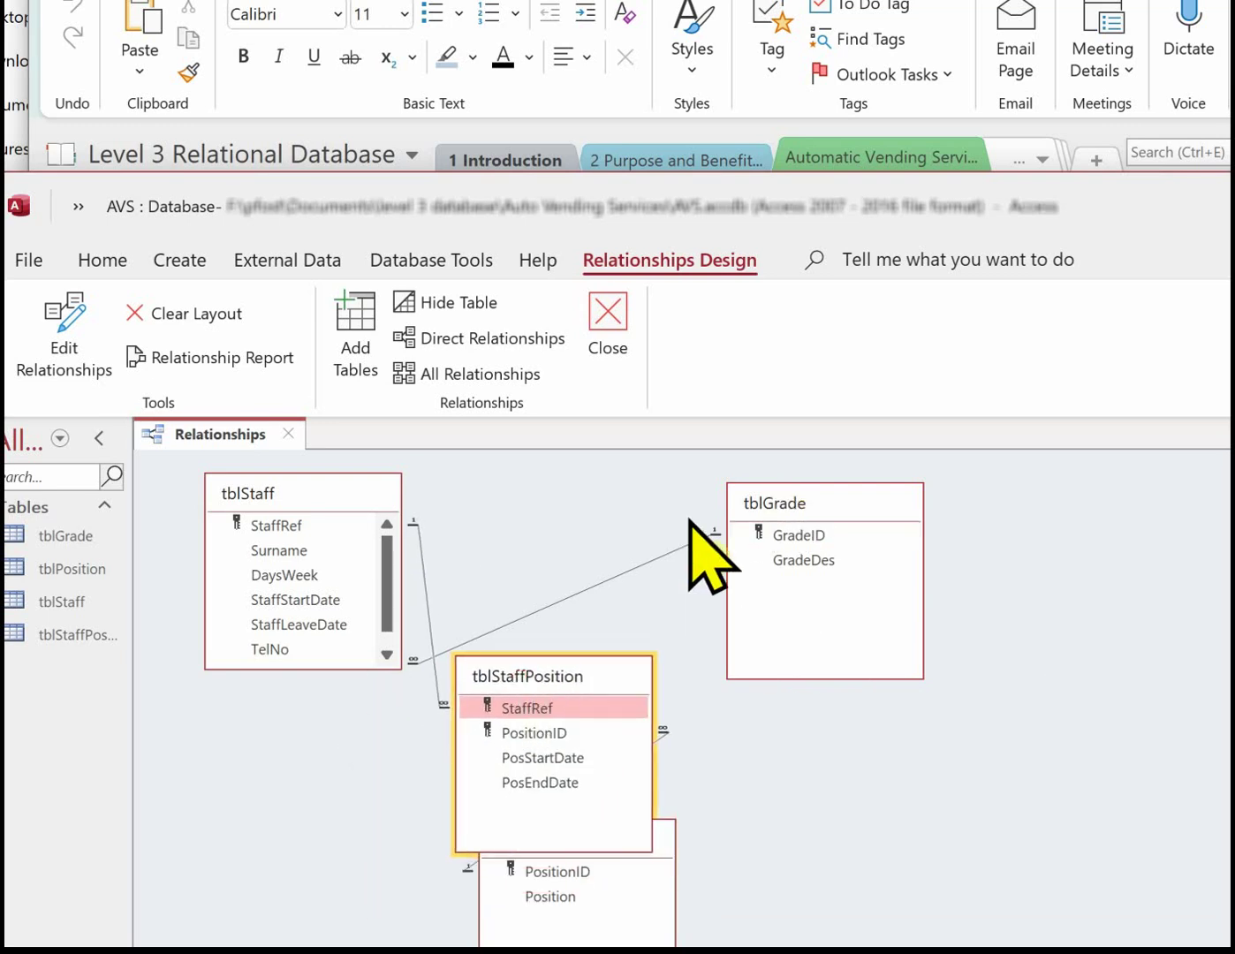
left_click_drag(338, 484, 645, 465)
left_click_drag(533, 688, 281, 560)
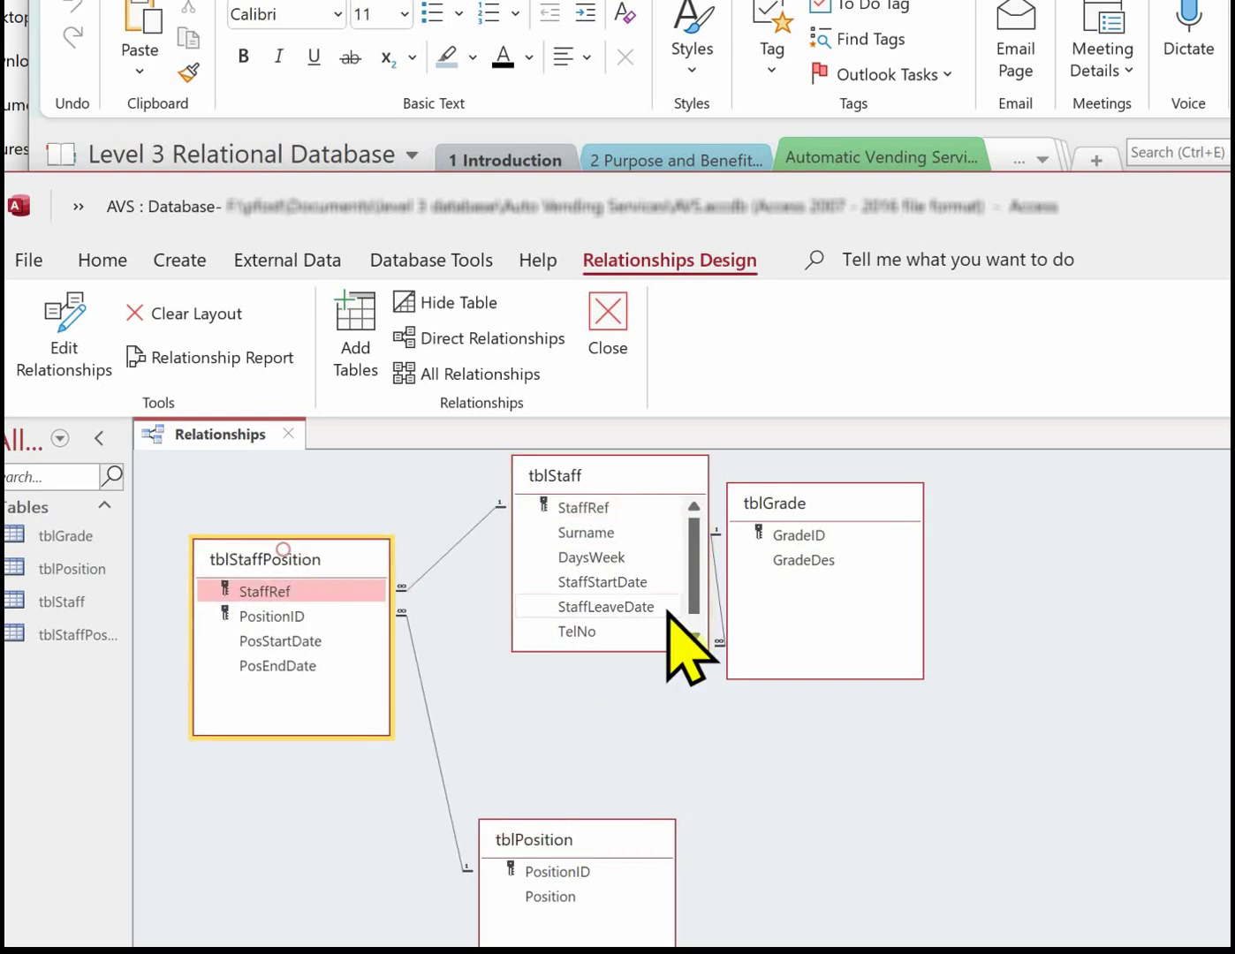
left_click_drag(628, 486, 586, 509)
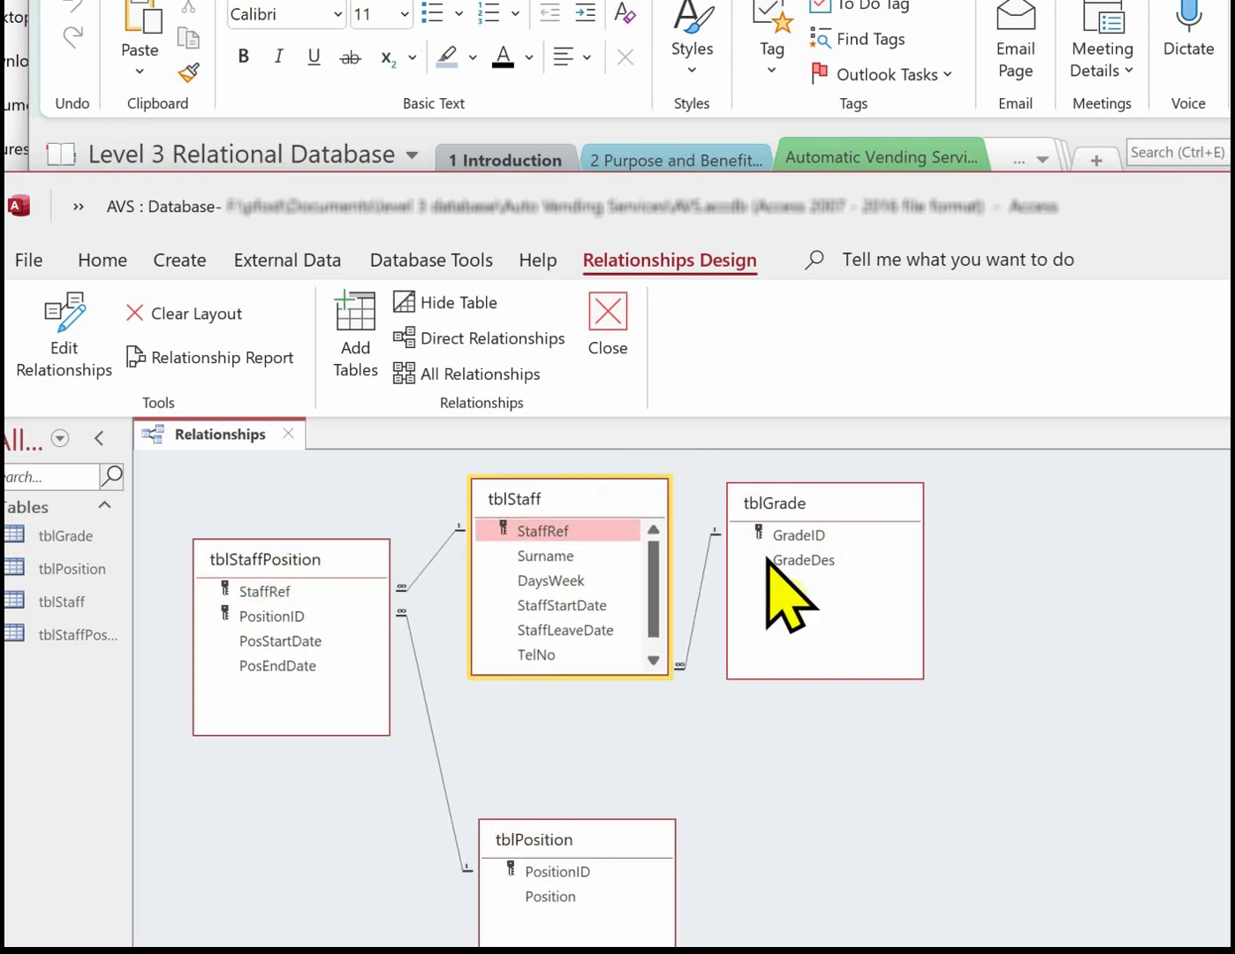
left_click_drag(592, 826, 583, 742)
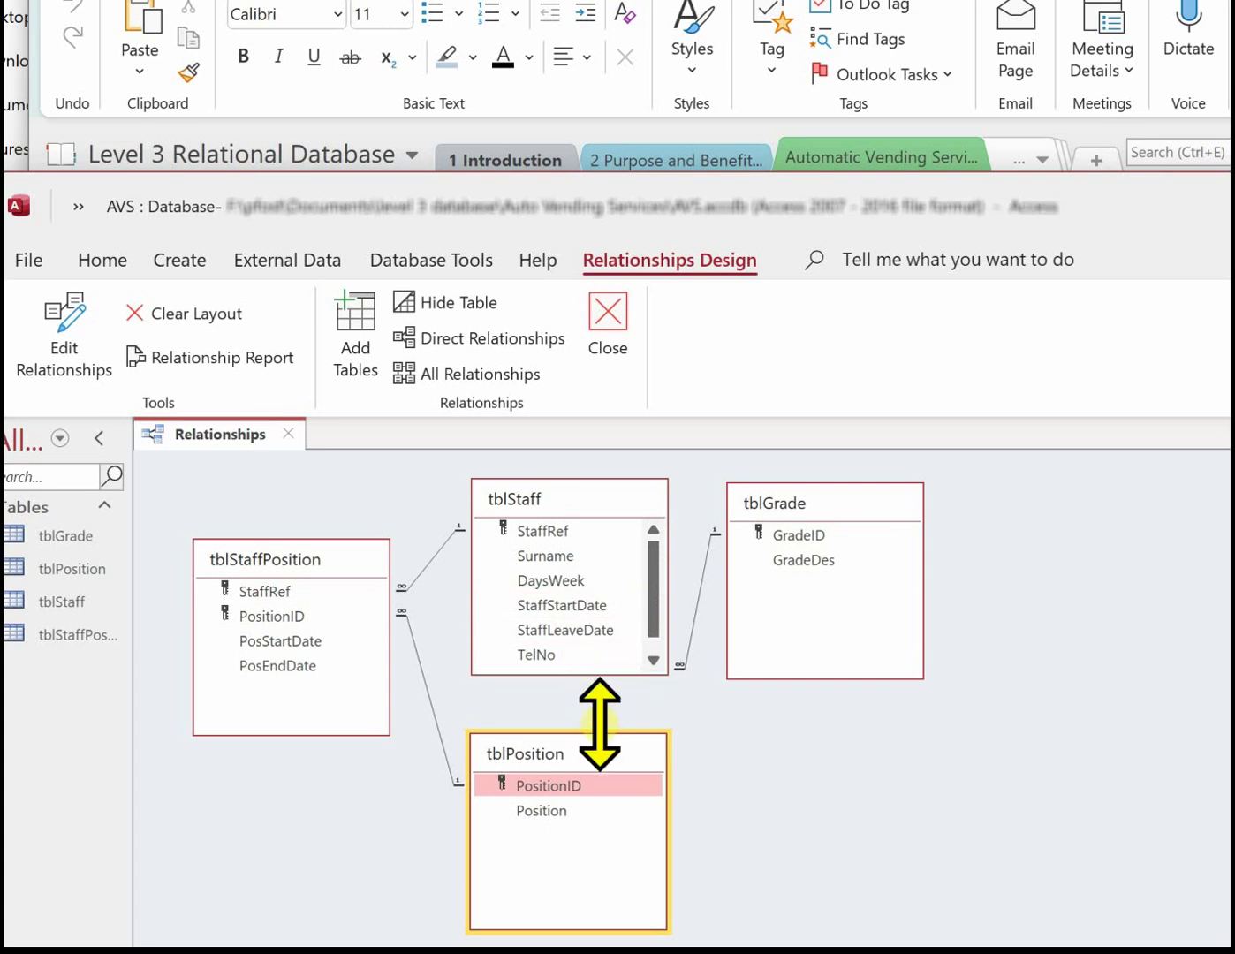
Resize the table boxes in the relationships diagram, lengthening tblStaff to show GradeID, shortening the other three and narrowing tblGrade
left_click_drag(582, 675, 582, 700)
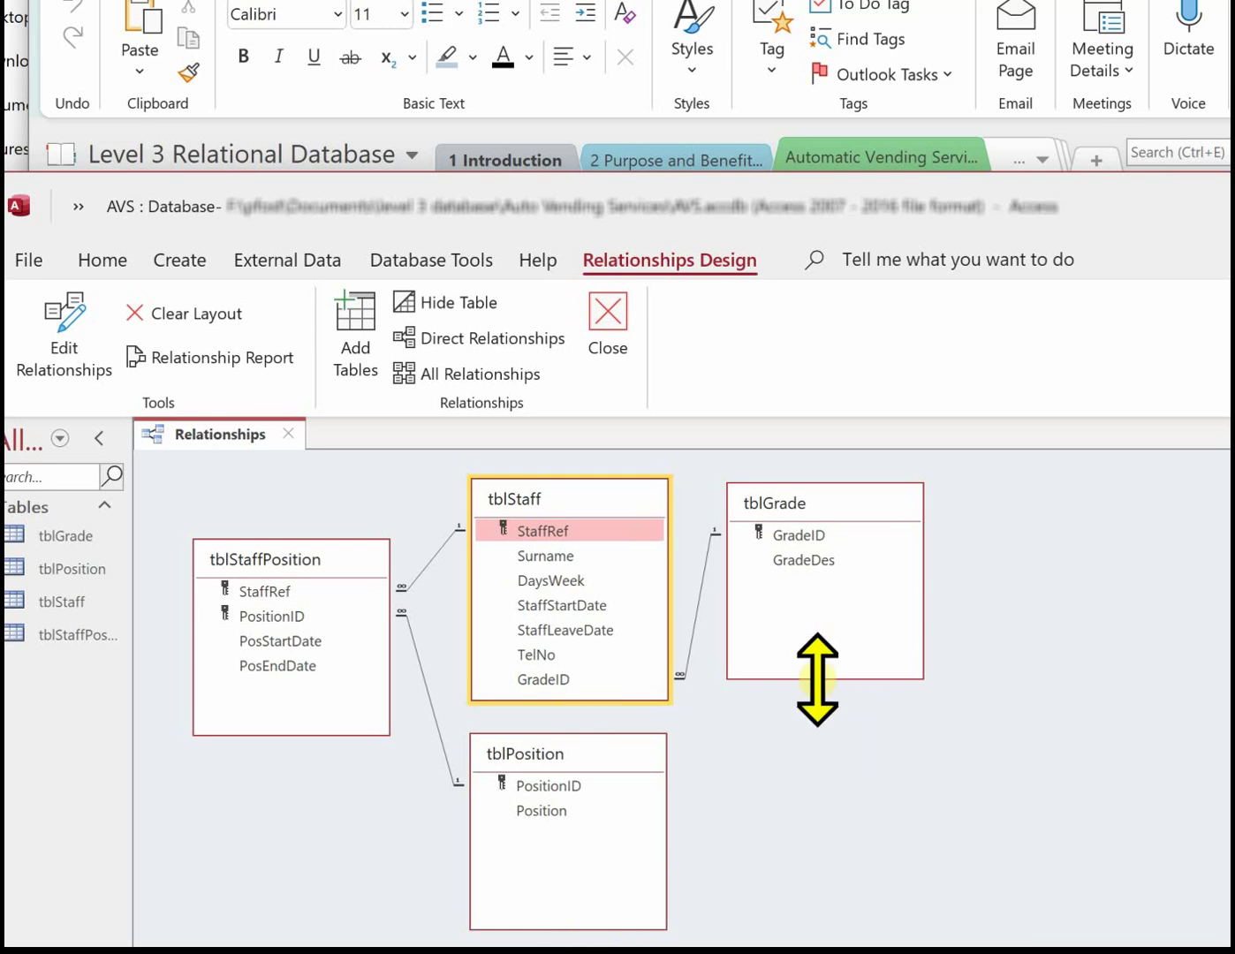
left_click_drag(817, 678, 818, 610)
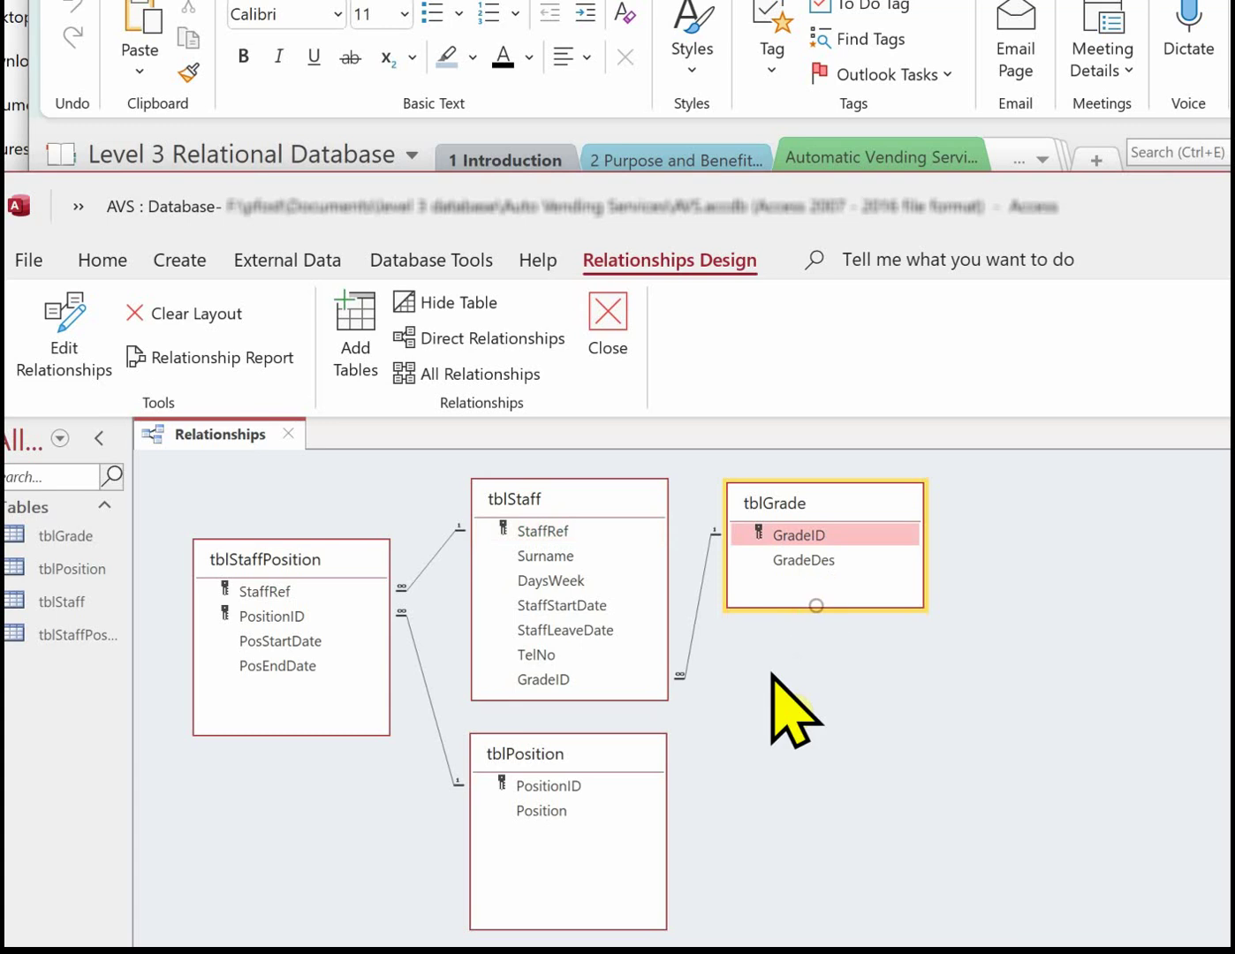
left_click_drag(591, 930, 587, 850)
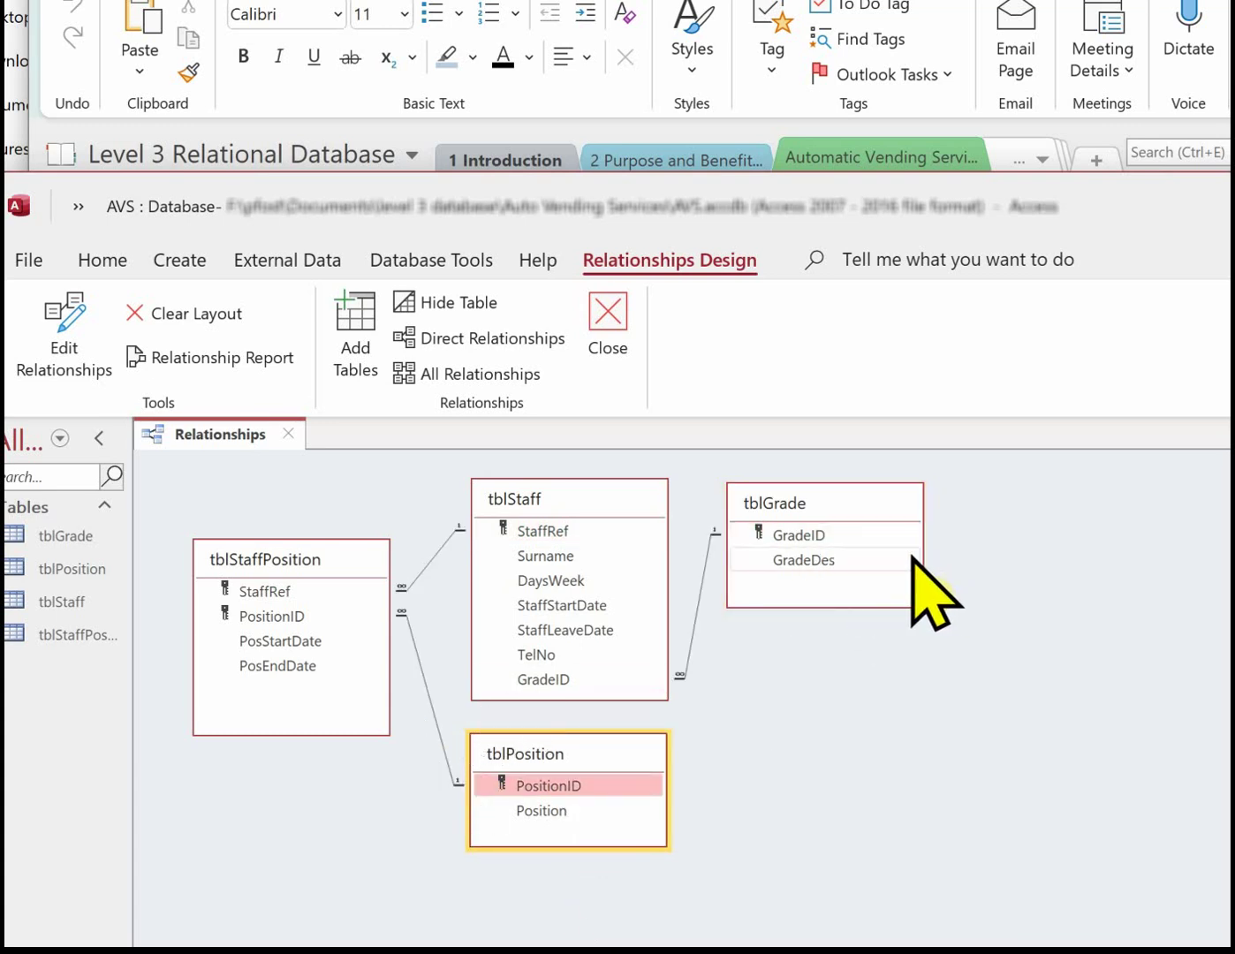
left_click_drag(923, 578, 806, 557)
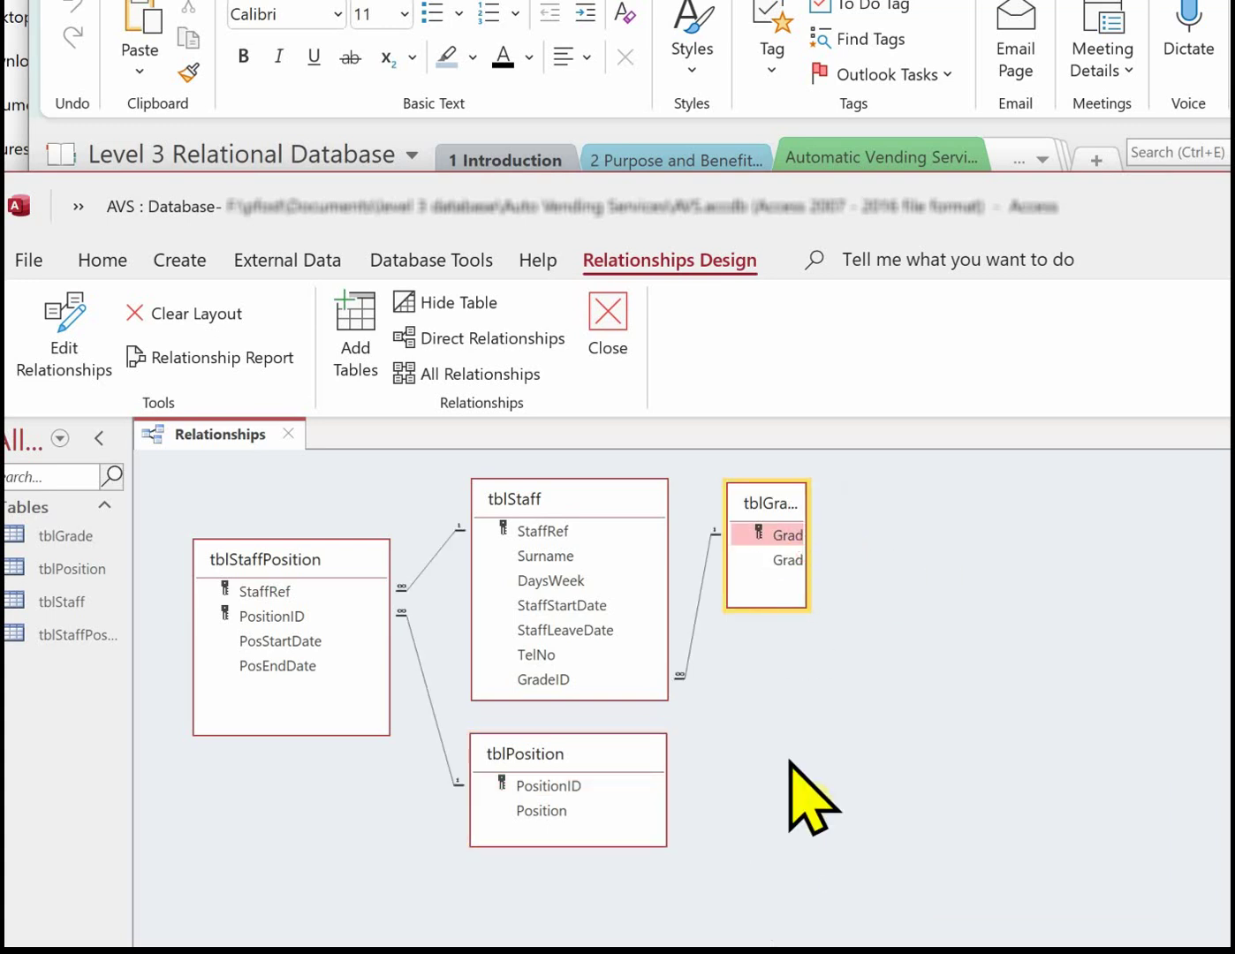
left_click_drag(811, 566, 882, 565)
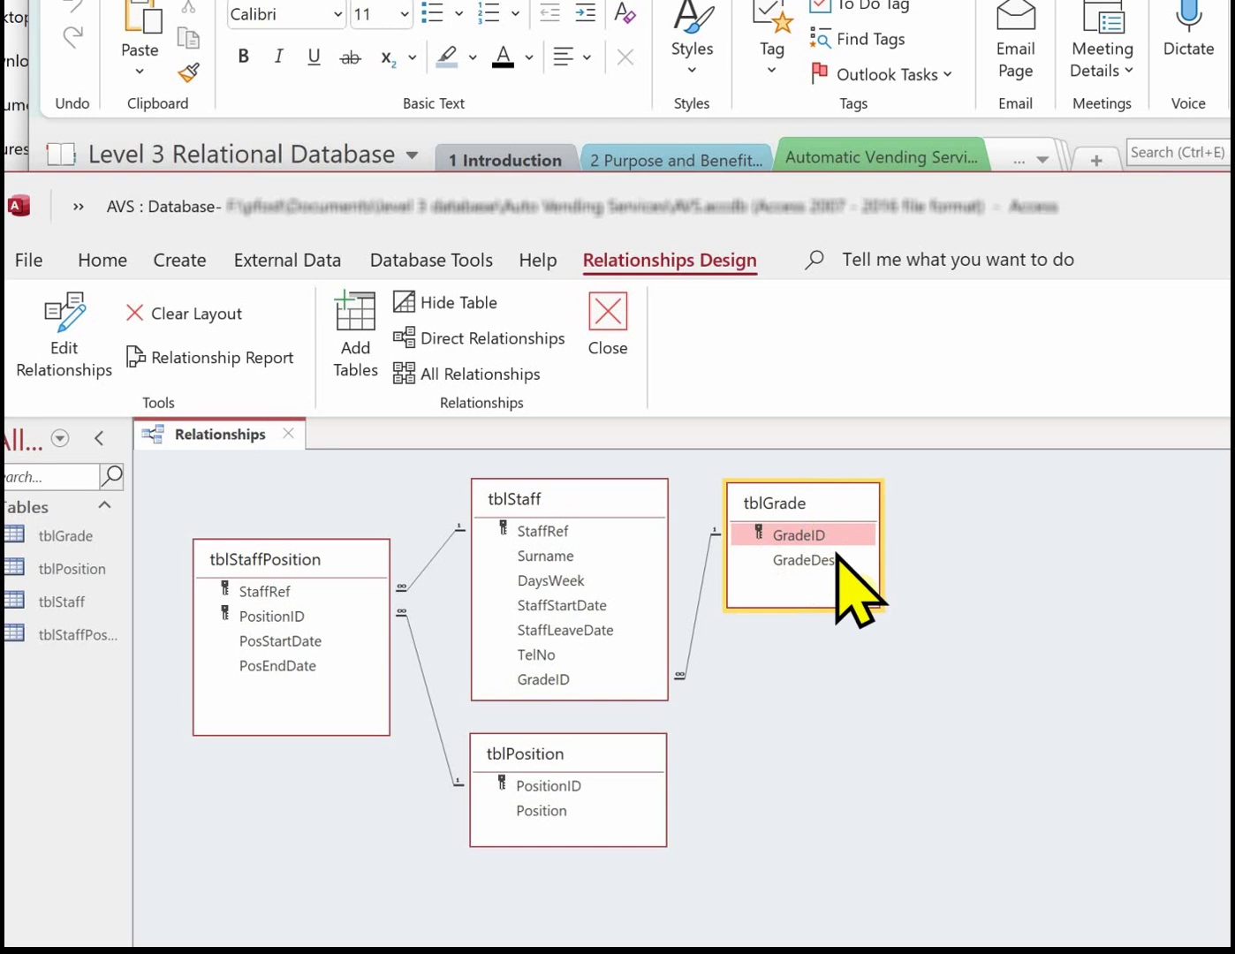
left_click_drag(298, 735, 298, 707)
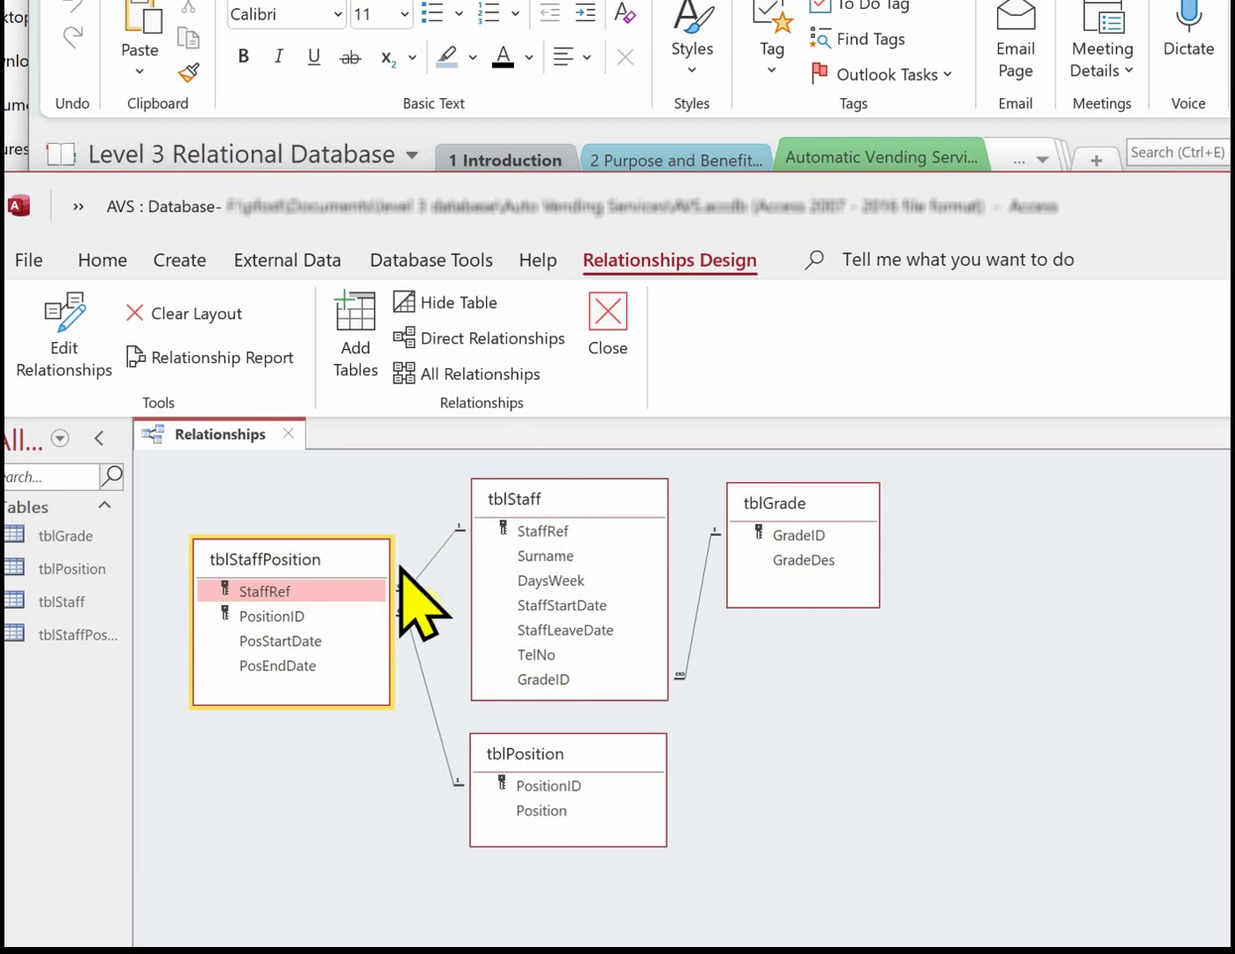
left_click(320, 587)
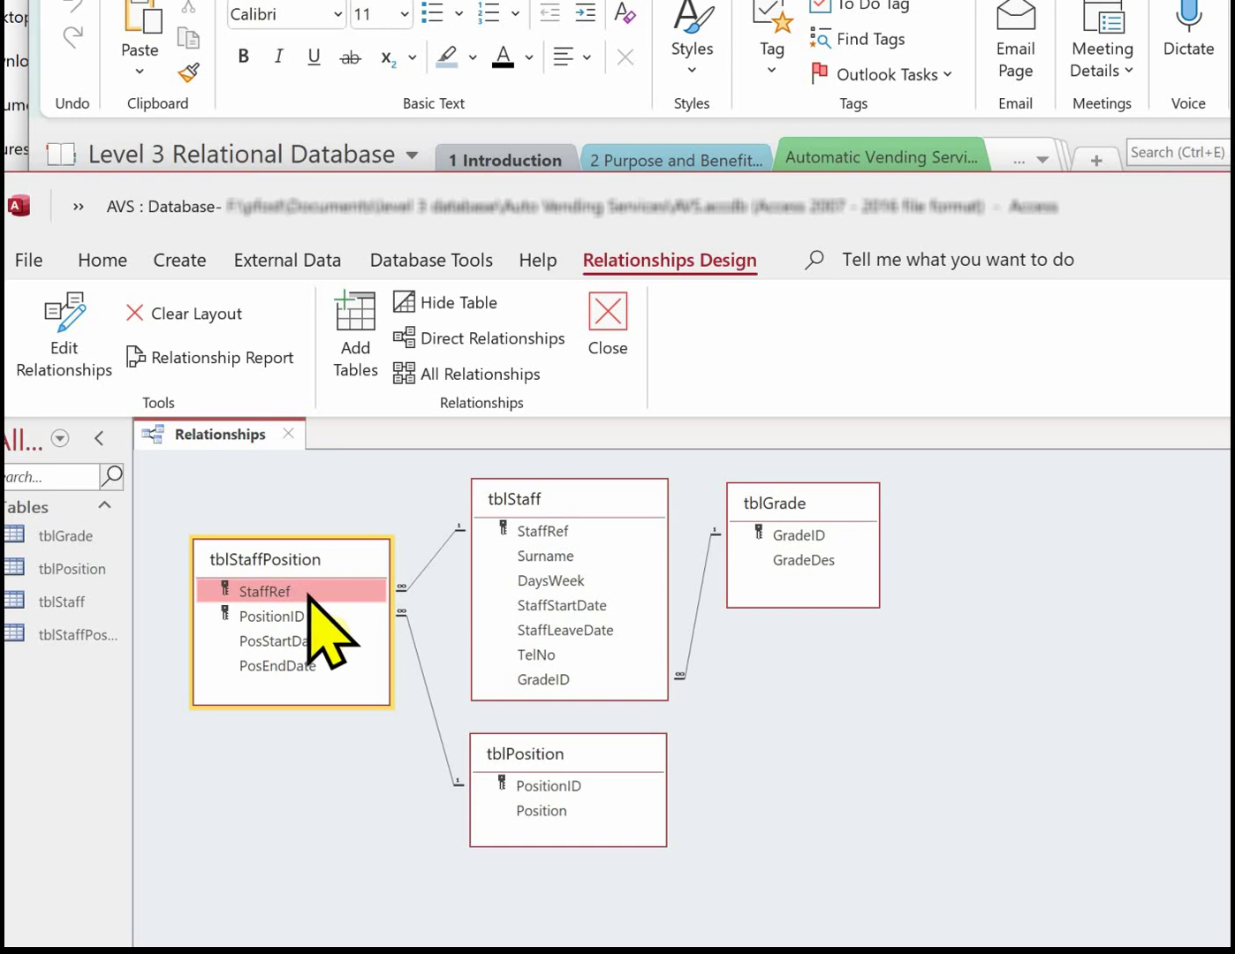
left_click(313, 617, "ctrl")
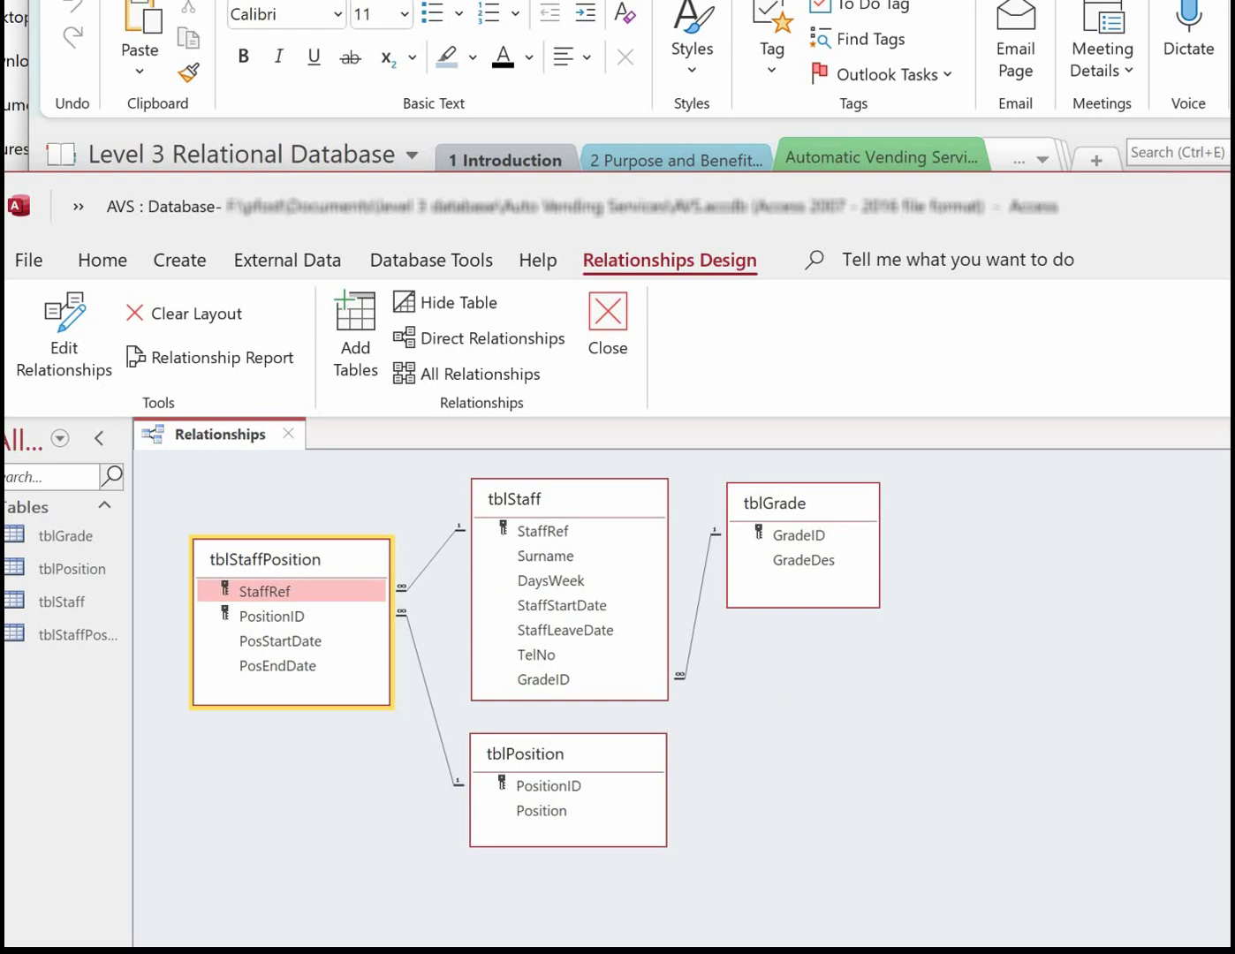
Capture a screen snip of the relationships diagram with all four tables and the table list
key("super+shift+s")
left_click_drag(5, 396, 1023, 876)
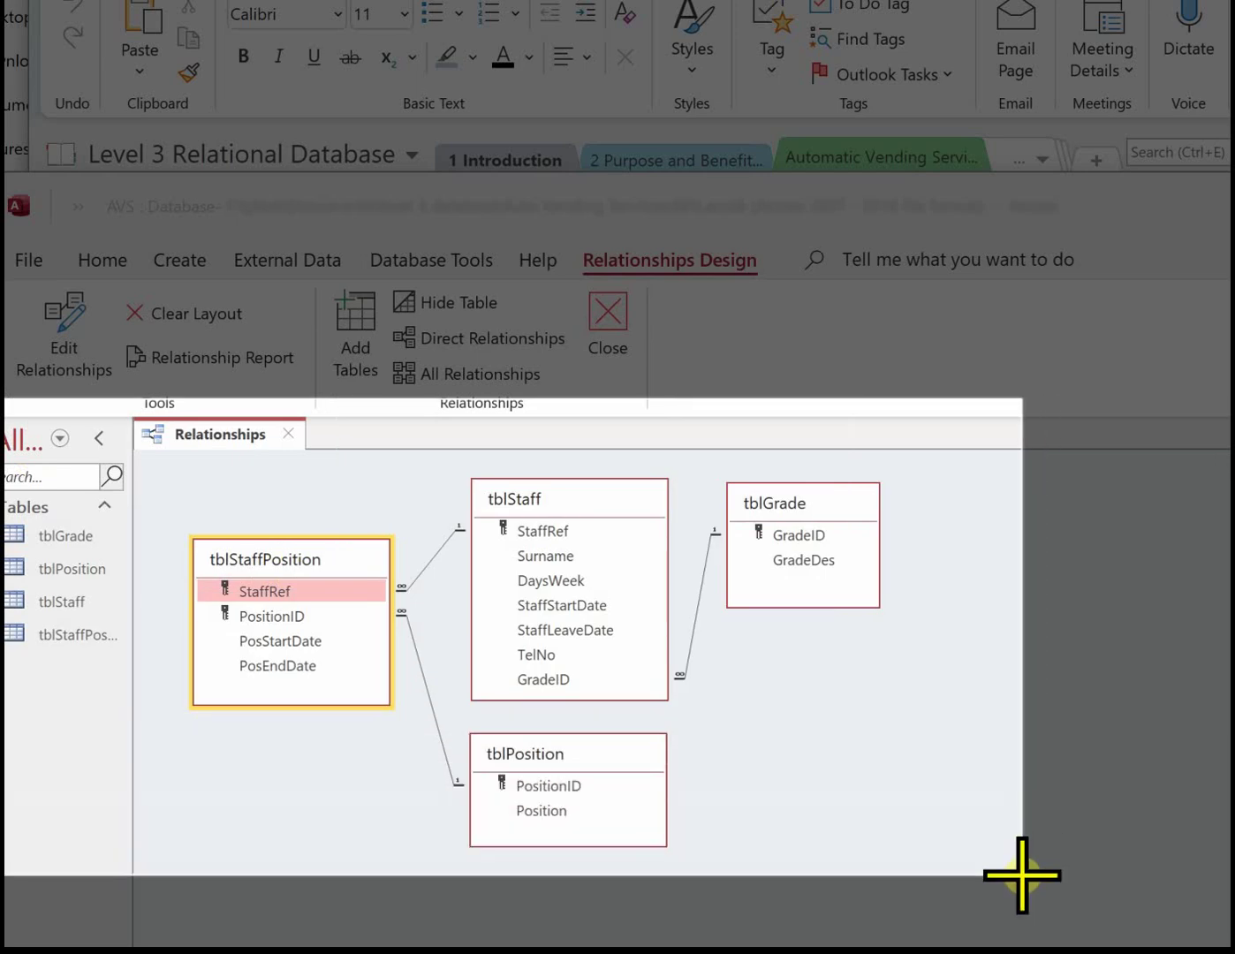
left_click_drag(1023, 876, 1025, 880)
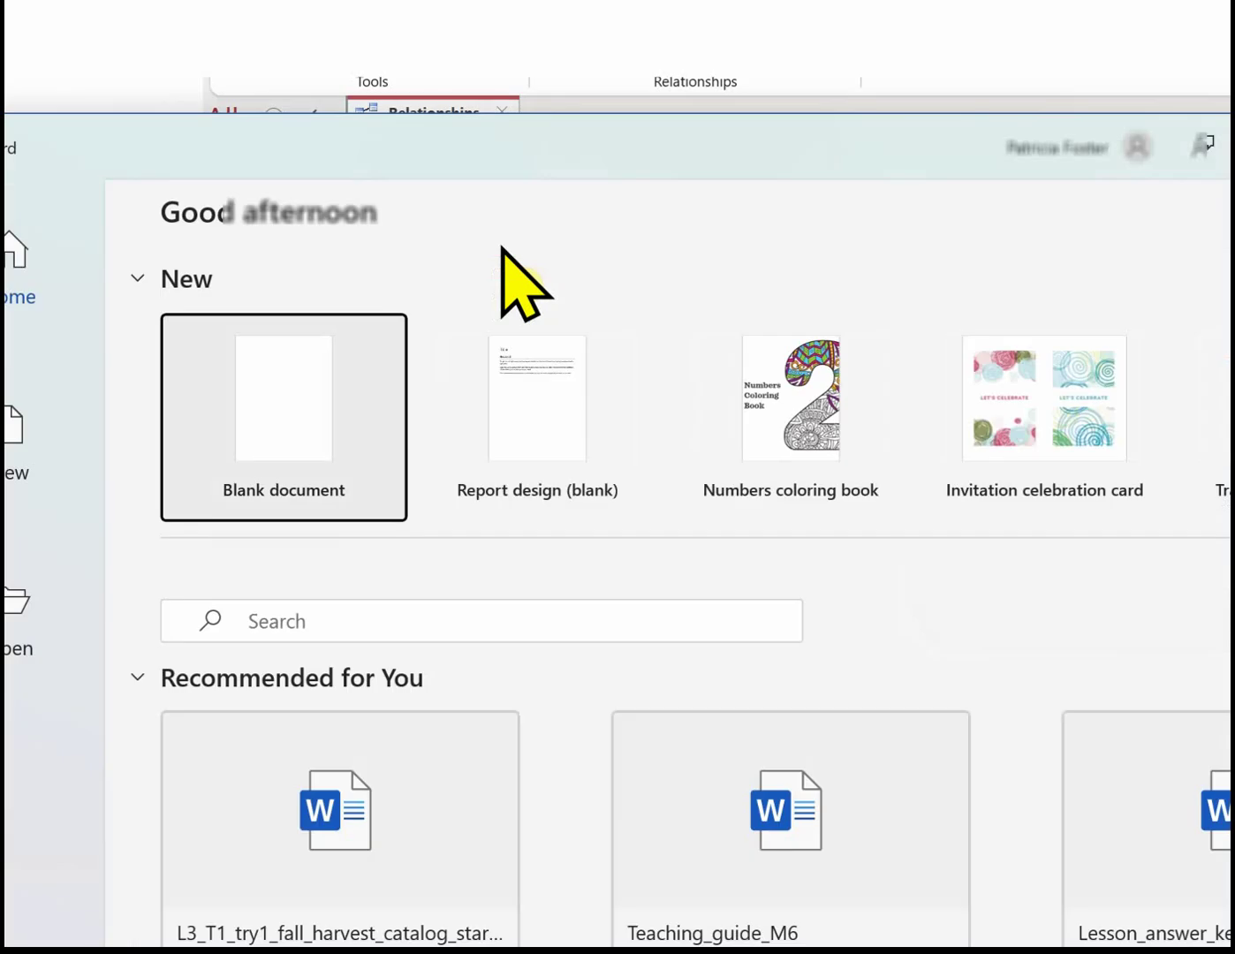
Create a blank document in Word and paste the relationships screenshot into it
left_click(258, 323)
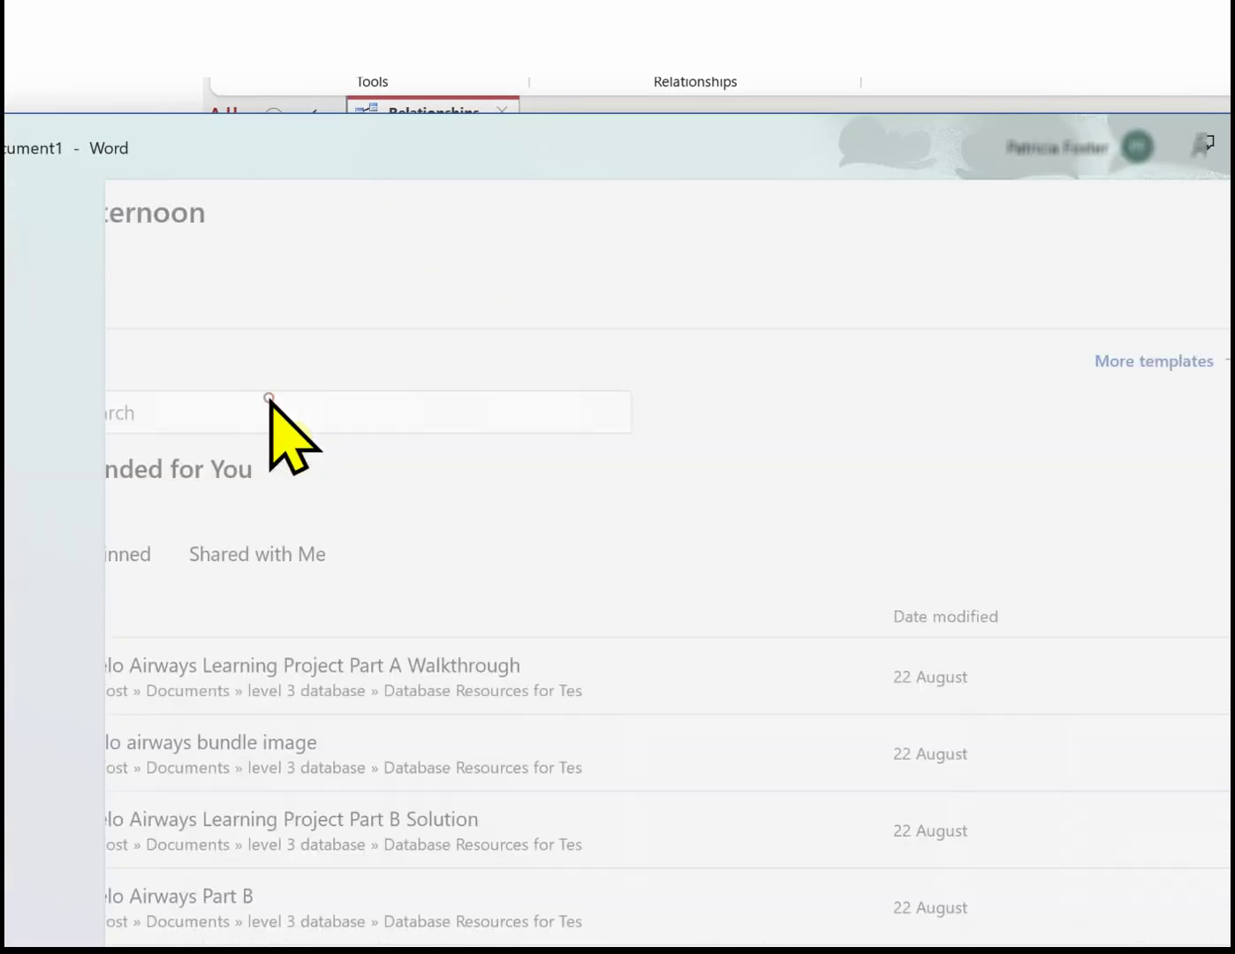
right_click(276, 603)
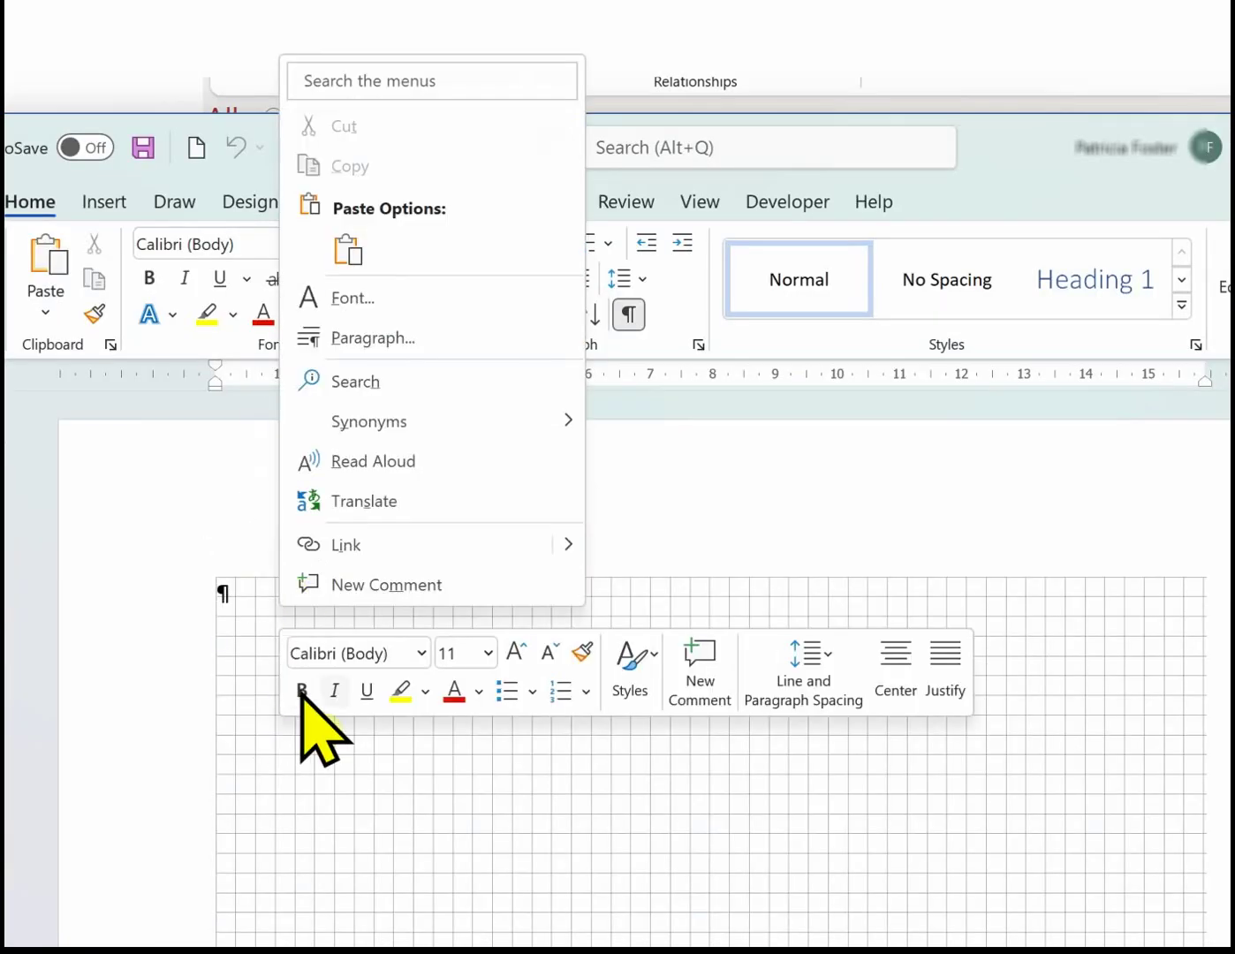
left_click(351, 251)
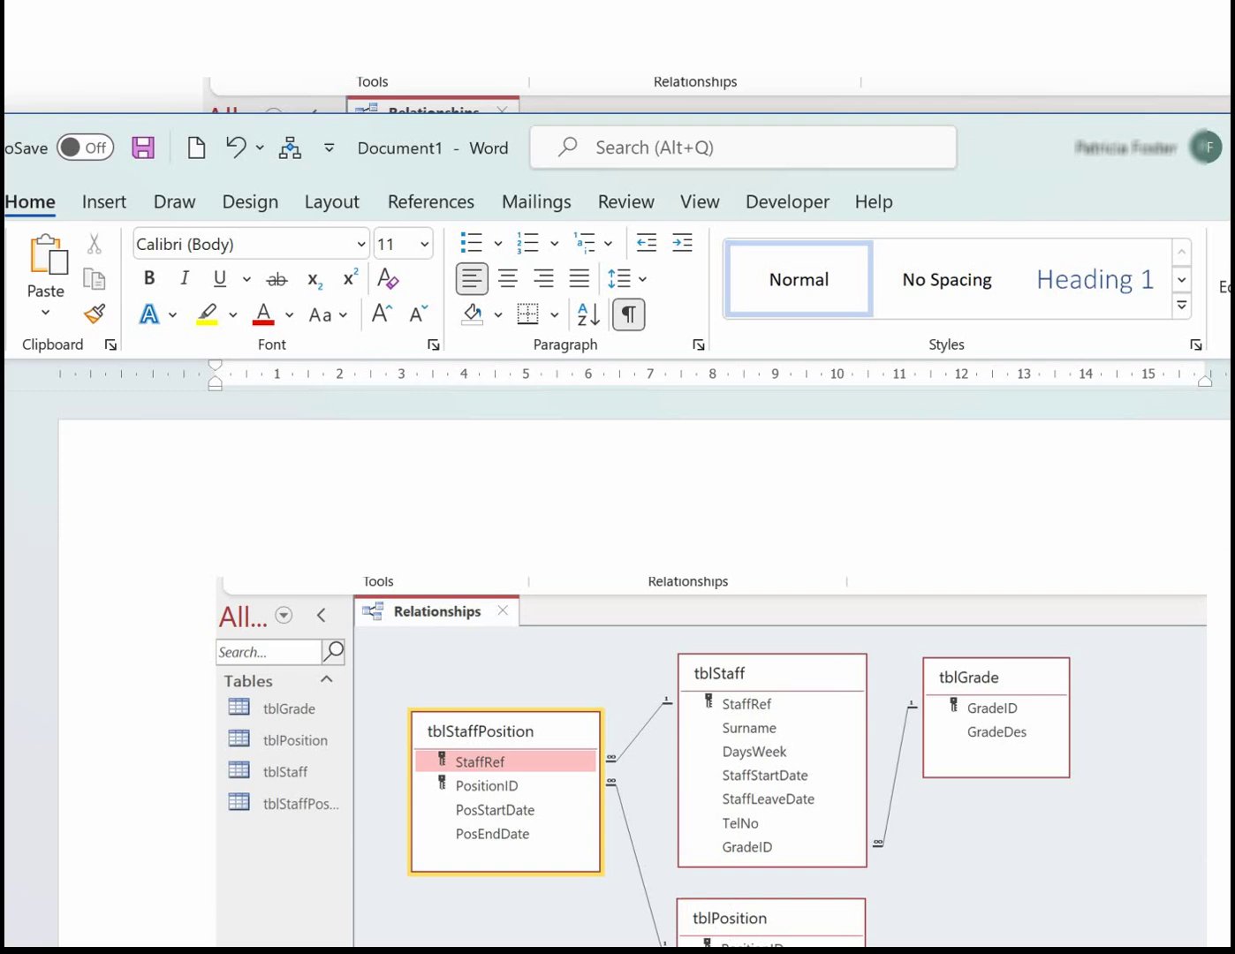
Switch to the task brief and review the Activity 1 screenprint requirements through to Activity 2: Table Structures and Validation
key("alt+Tab")
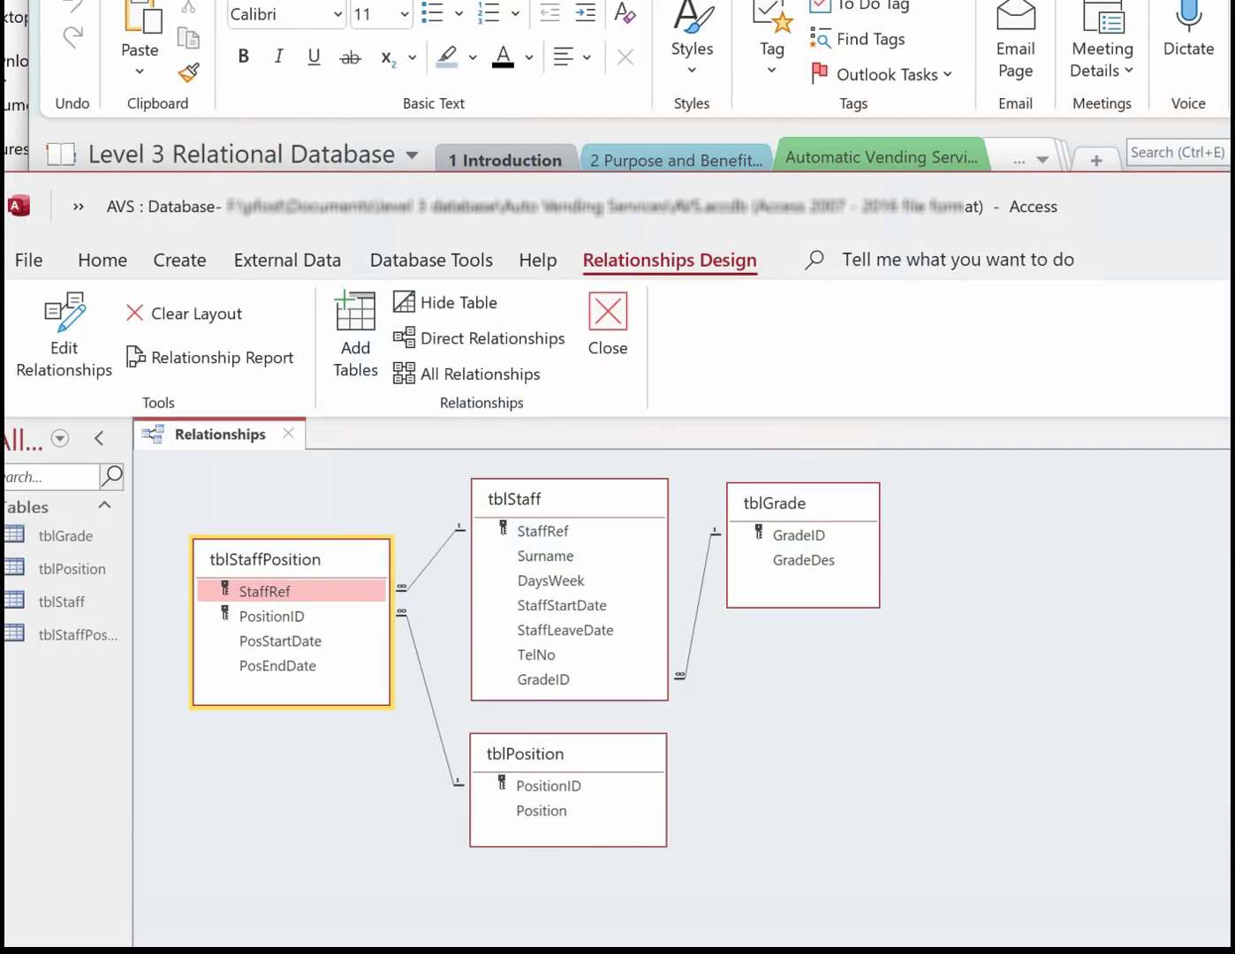
key("alt+Tab")
scroll(618, 476, "down", 10)
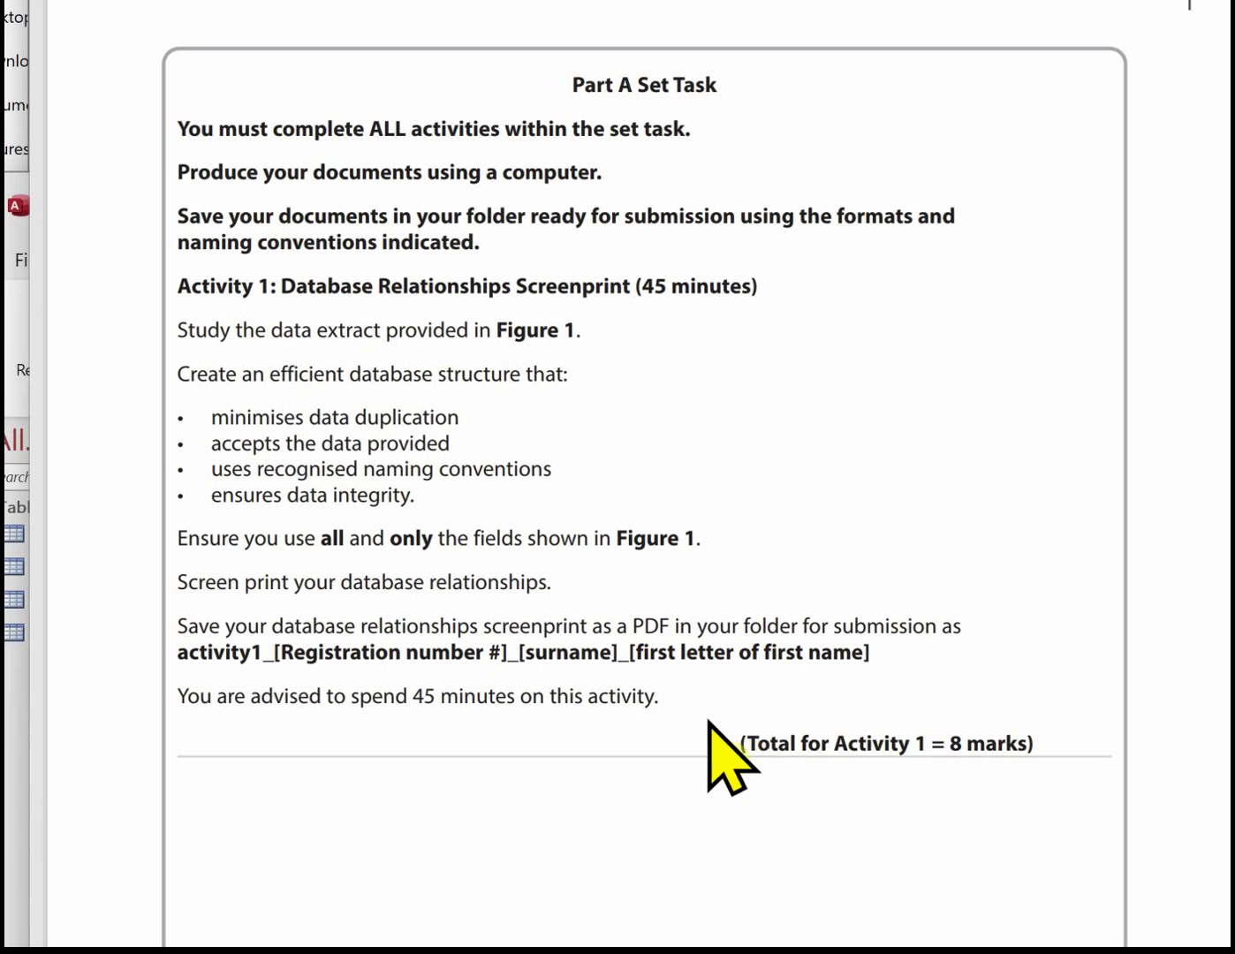
scroll(654, 656, "down", 5)
scroll(655, 650, "down", 8)
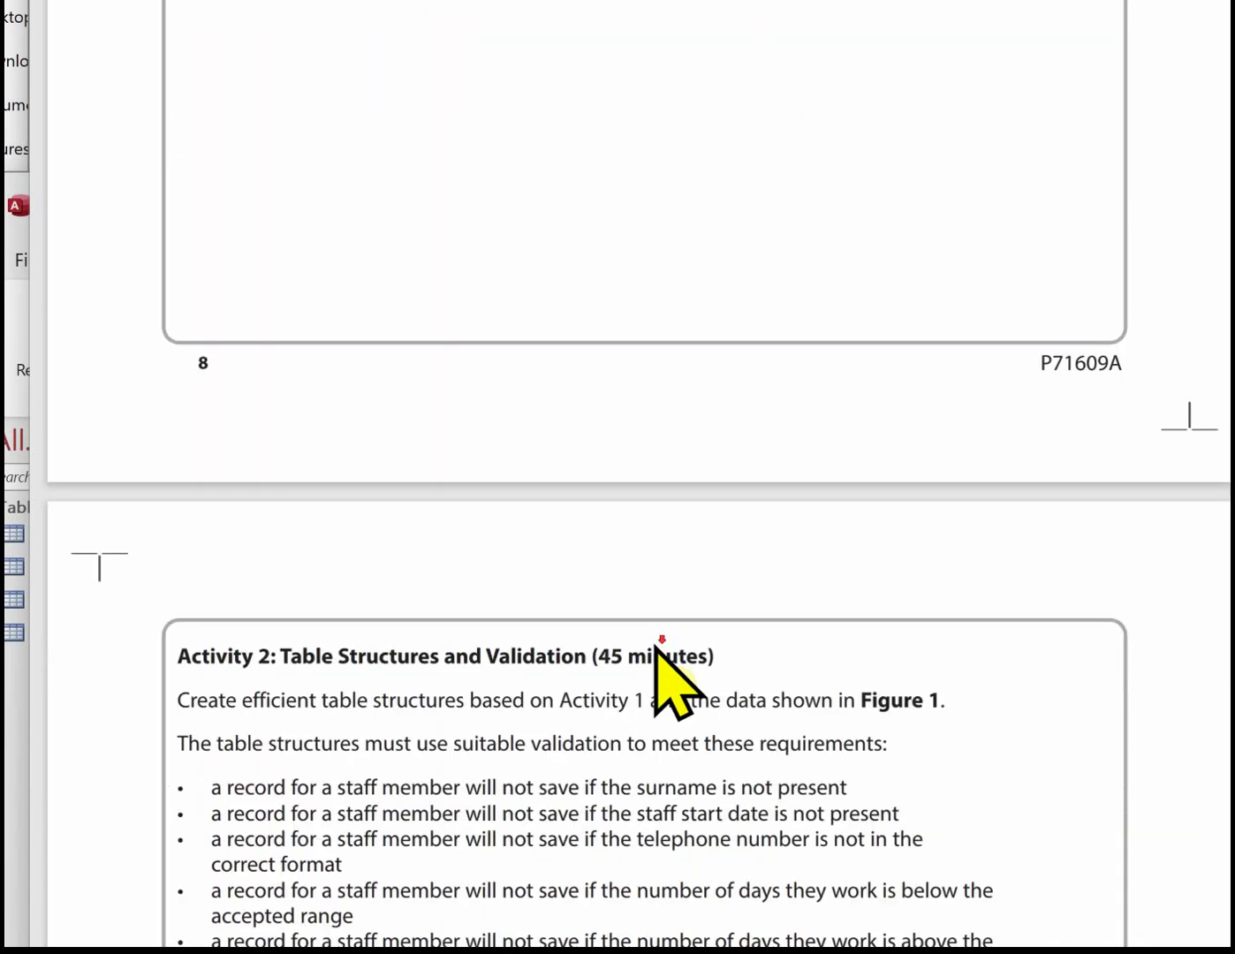